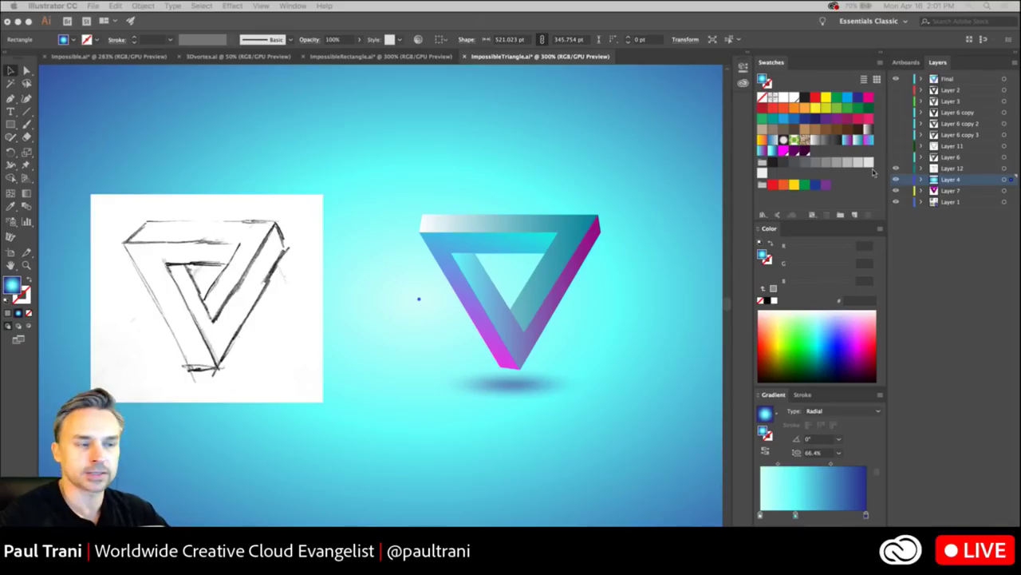
- Pull the triangle's top bar out and undo it, then switch to ImpossibleRectangle.ai, deselected
left_click(375, 492)
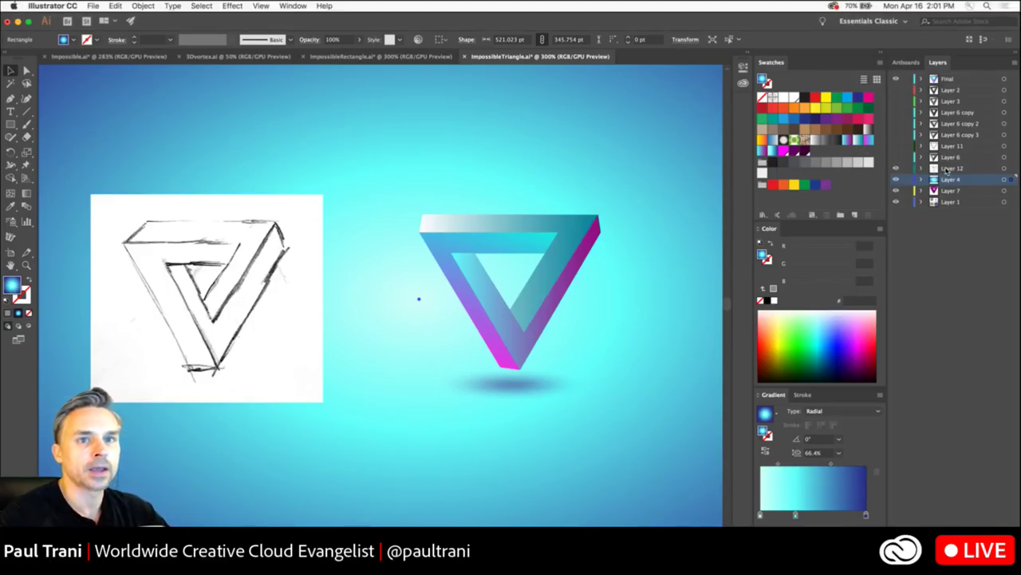
left_click(458, 223)
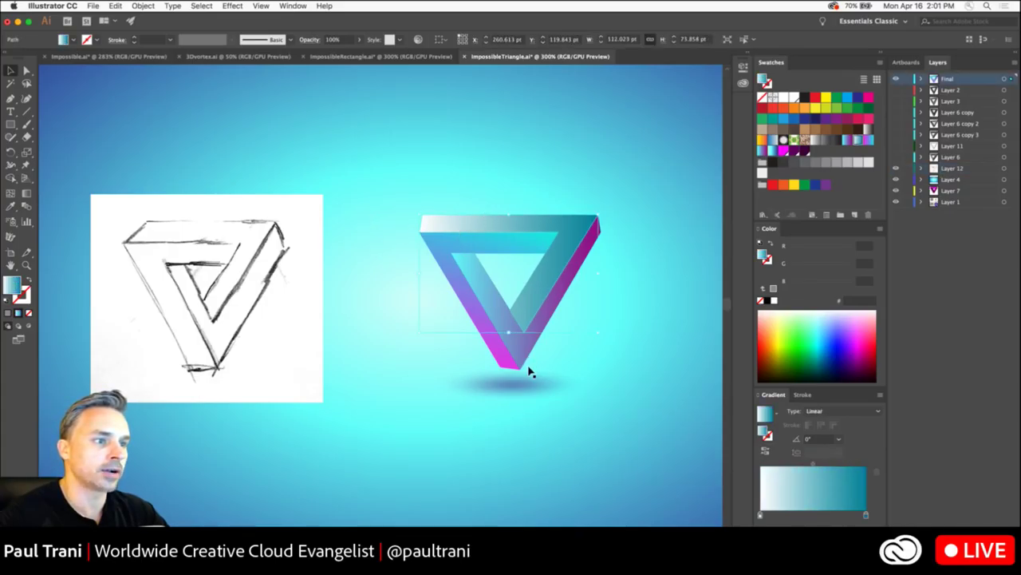
left_click_drag(493, 218, 456, 130)
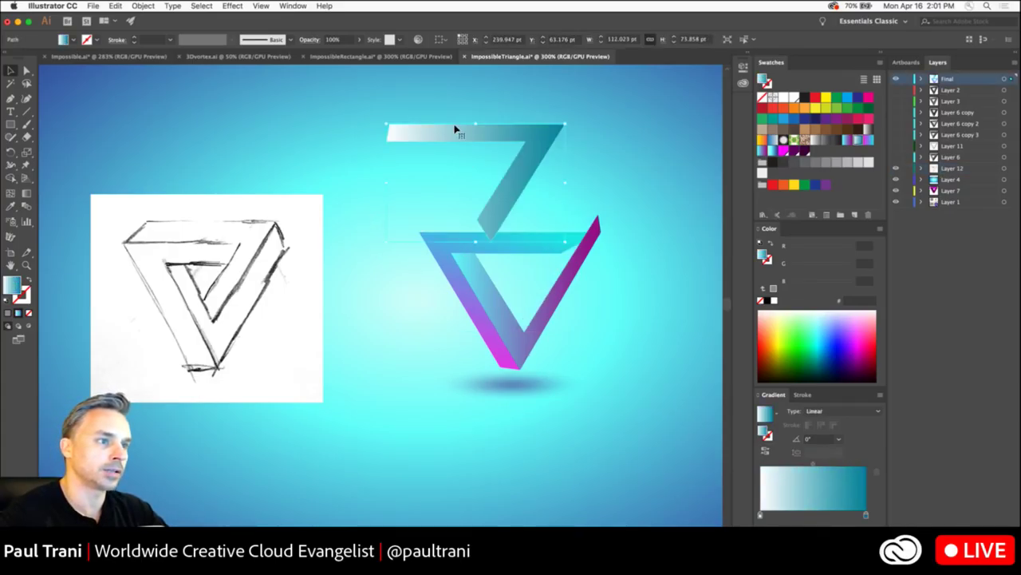
key("super+z")
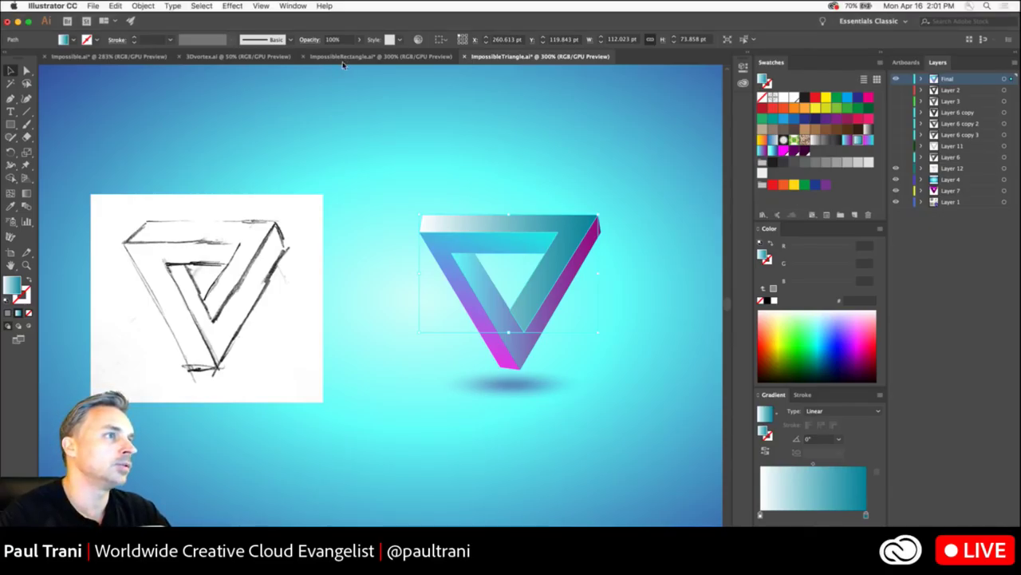
left_click(381, 55)
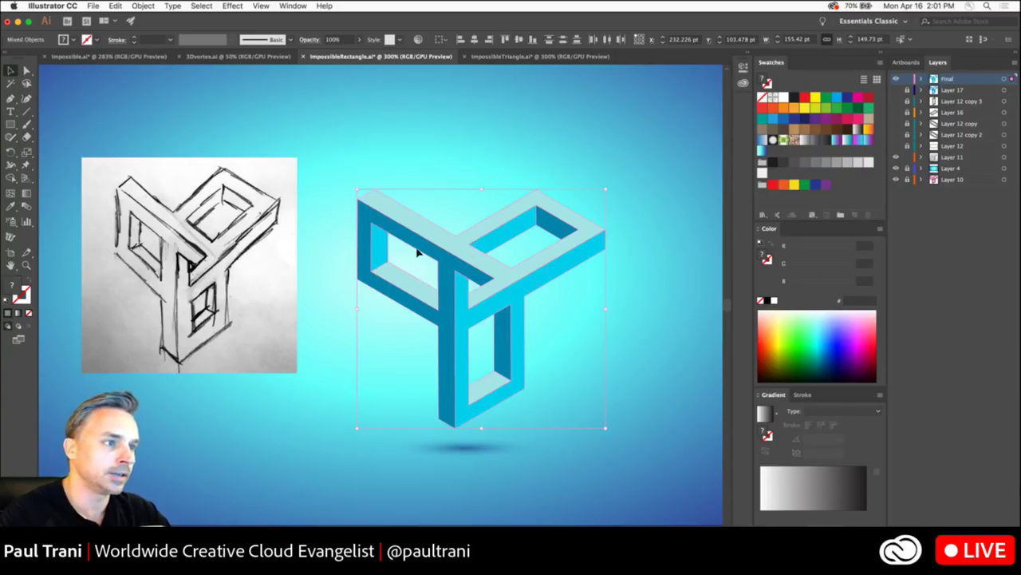
left_click(431, 147)
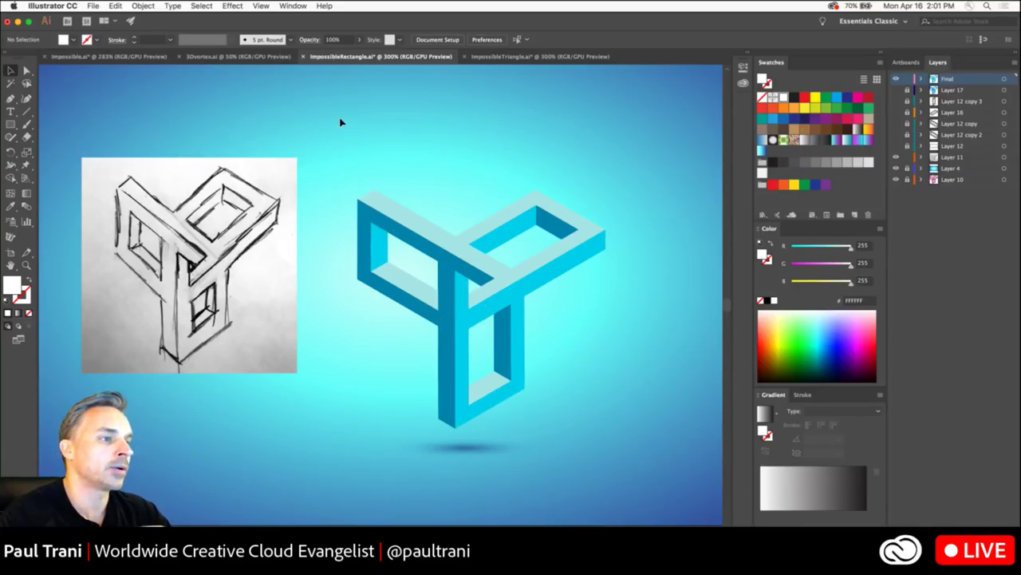
- Glance at 3Dvortex.ai, then in Impossible.ai hide Layer 18 and show Layer 5's grey shapes
left_click(237, 58)
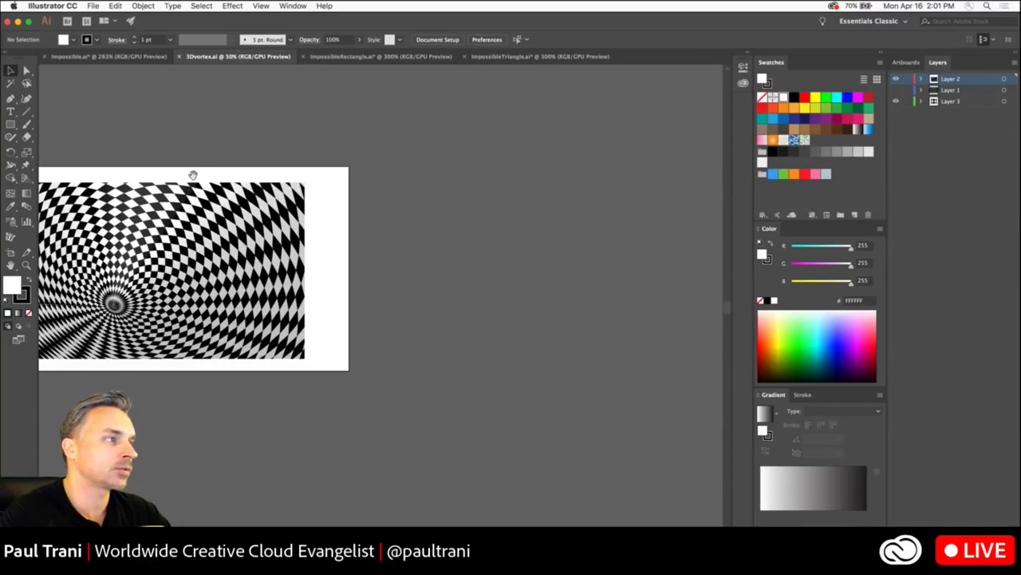
left_click_drag(192, 175, 428, 176)
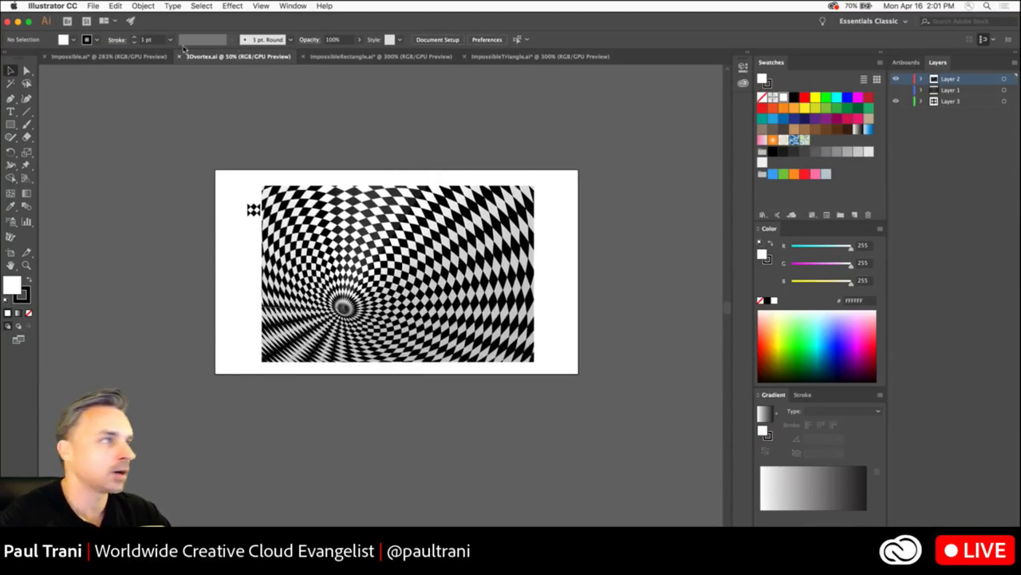
left_click(123, 57)
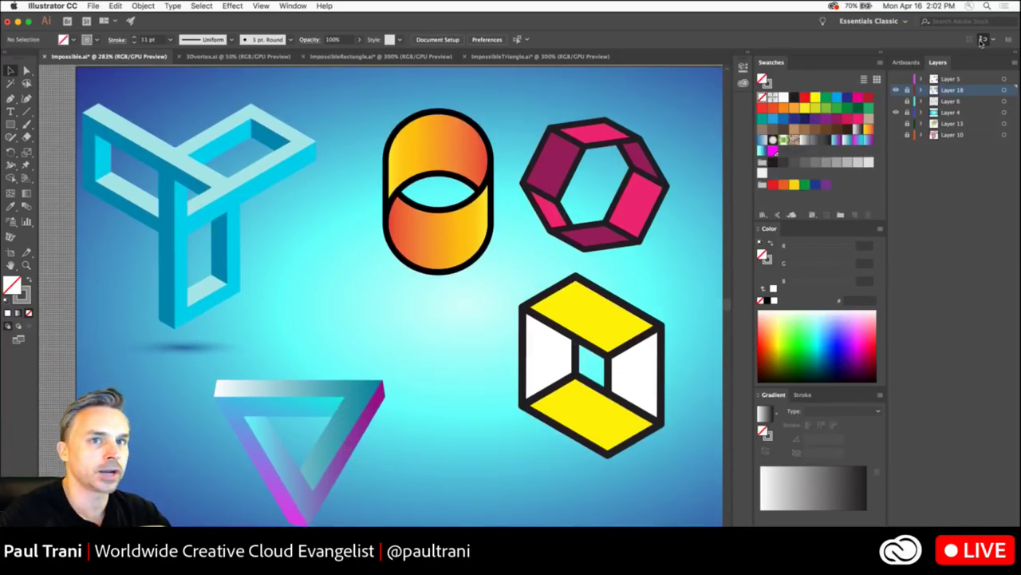
left_click(897, 89)
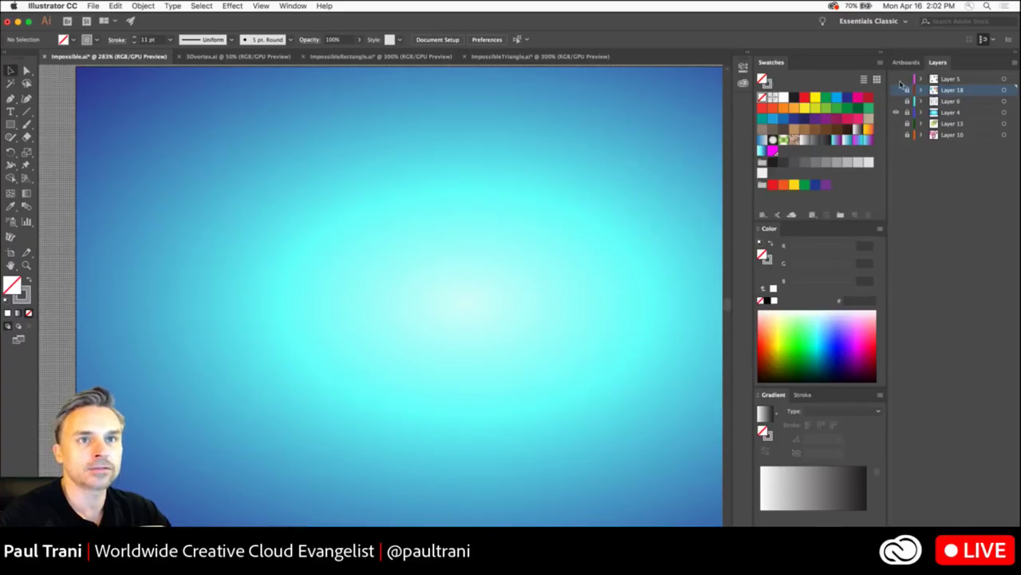
left_click(896, 79)
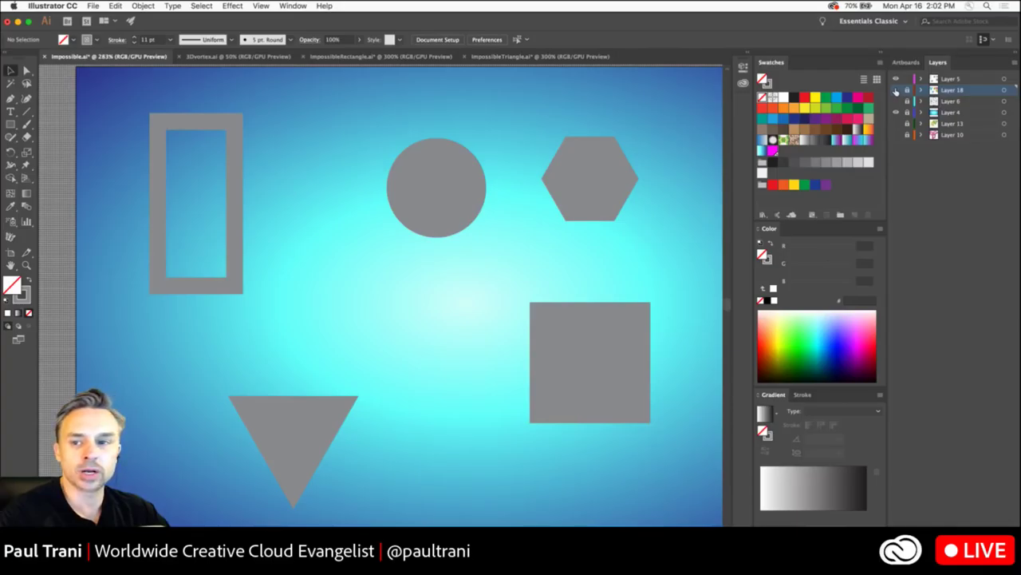
- Compare the colourful shapes against the grey placeholders, ending with Layer 18's colourful shapes hidden
left_click(895, 90)
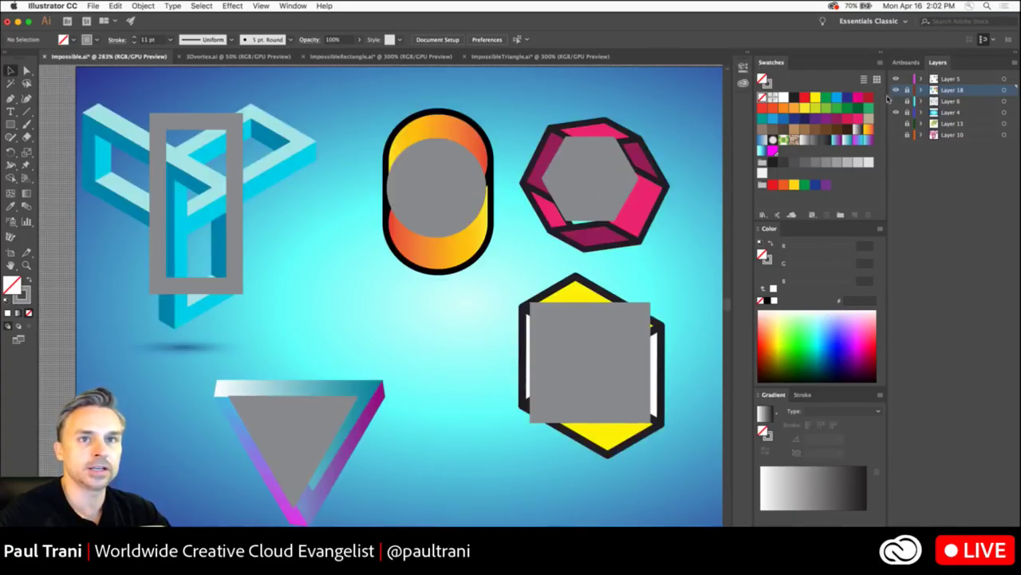
left_click(897, 78)
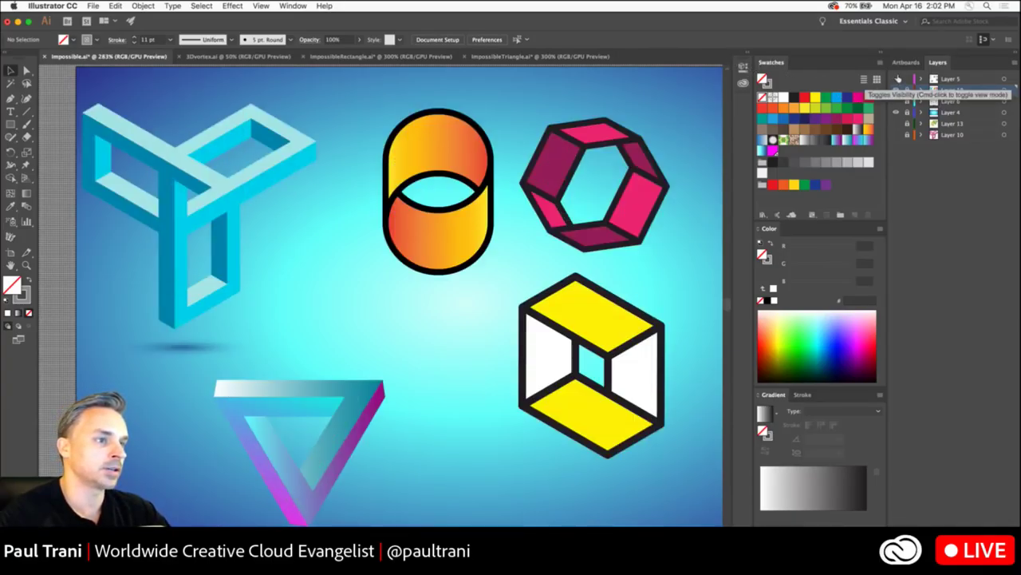
scroll(489, 211, "right", 5)
scroll(488, 212, "up", 3)
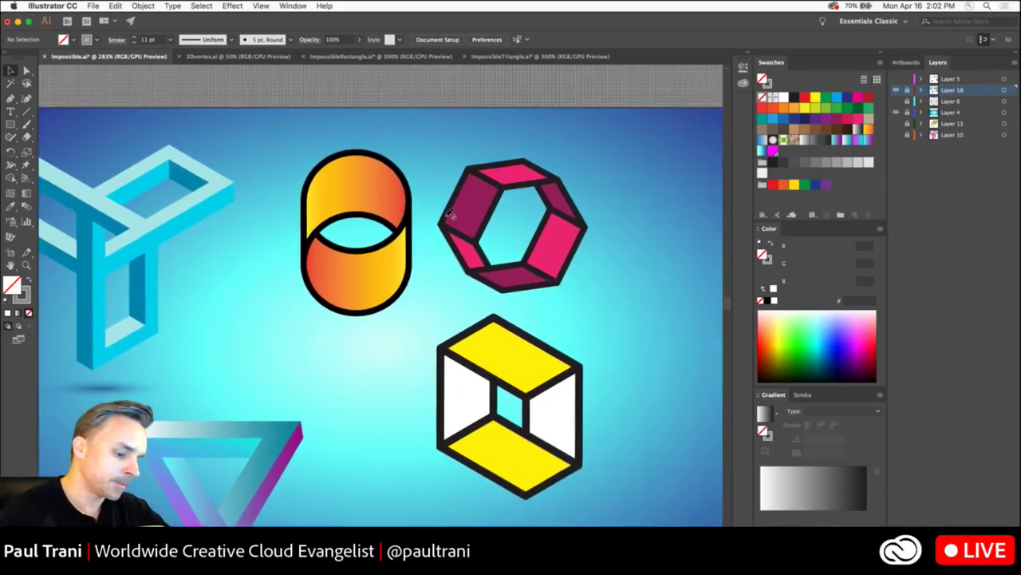
scroll(449, 212, "up", 2, "alt")
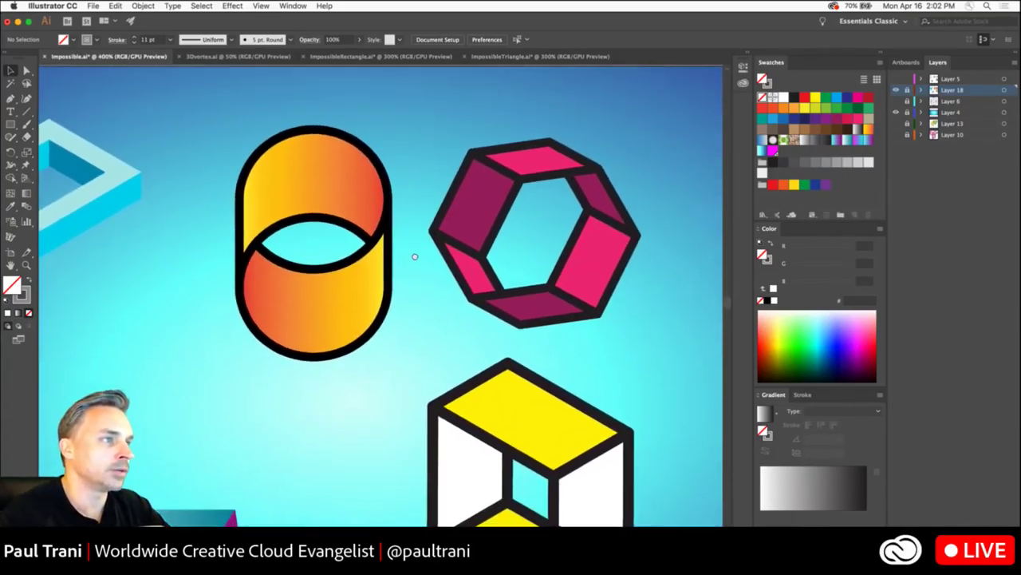
scroll(418, 254, "down", 2)
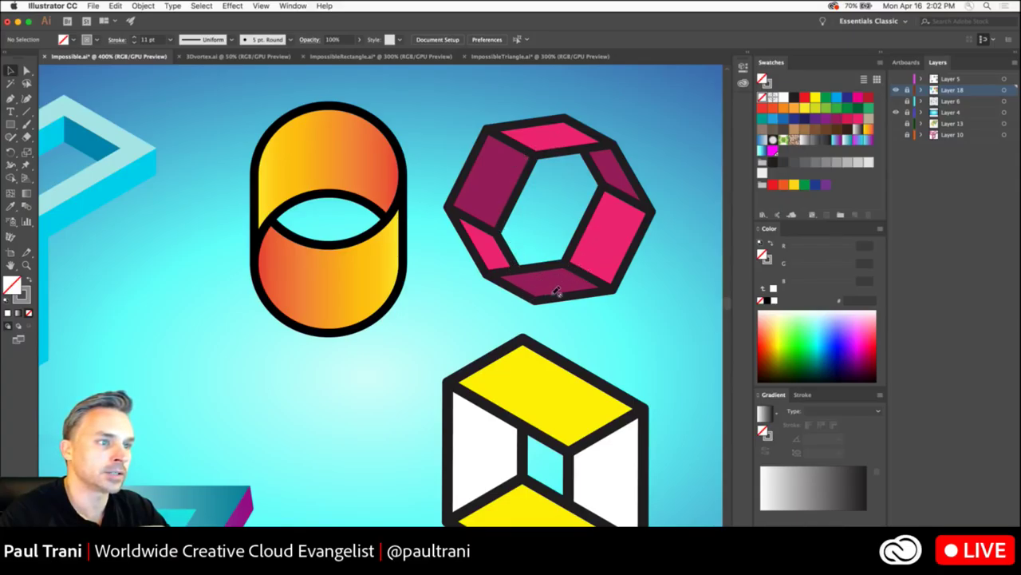
scroll(524, 269, "down", 5)
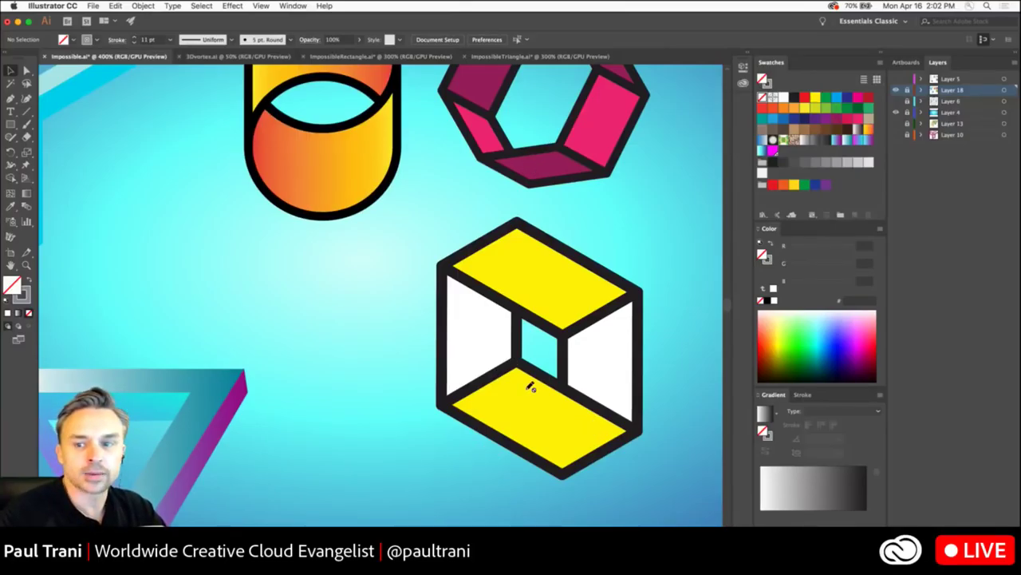
scroll(399, 287, "up", 4)
scroll(393, 365, "down", 2)
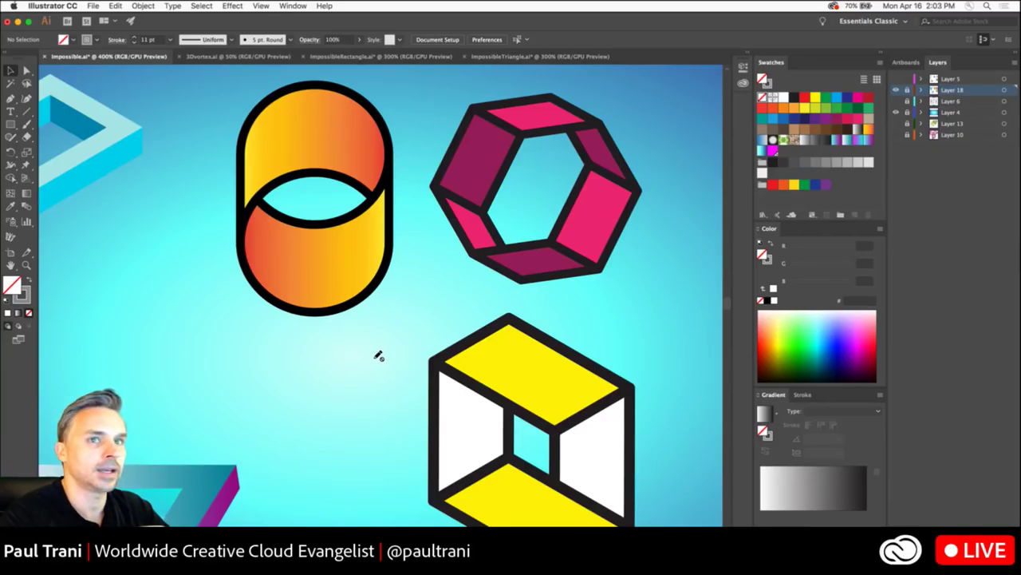
left_click(897, 89)
- Paste a grey circle copy into a new layer, enlarge it to 96 pt, then delete it
left_click(896, 79)
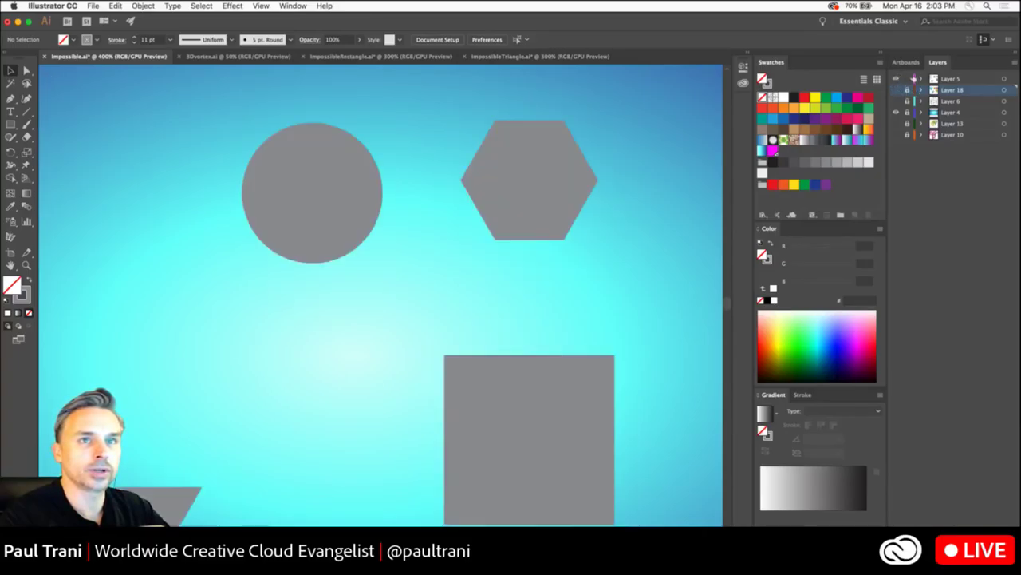
left_click(961, 79)
left_click(282, 205)
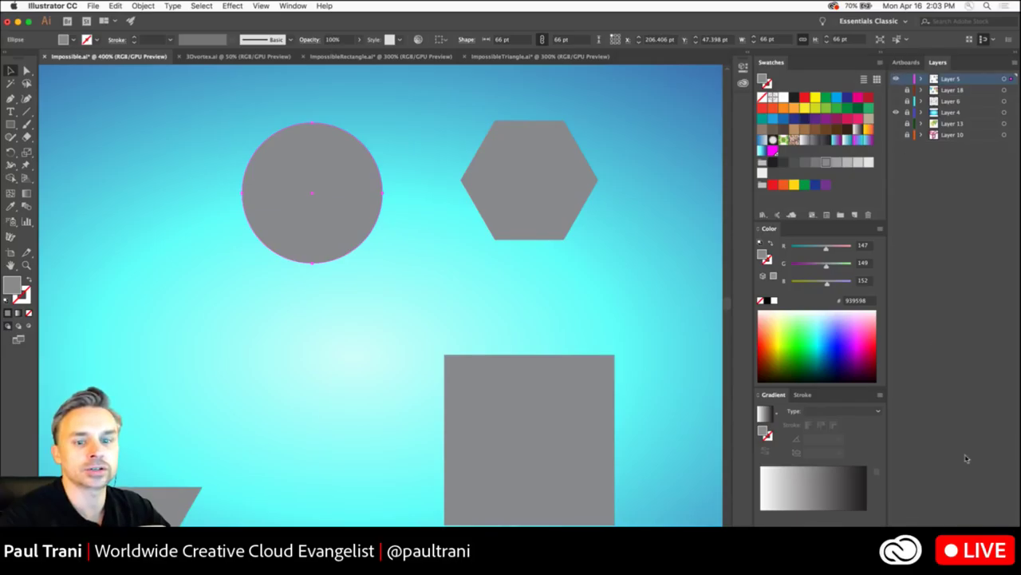
key("super+l")
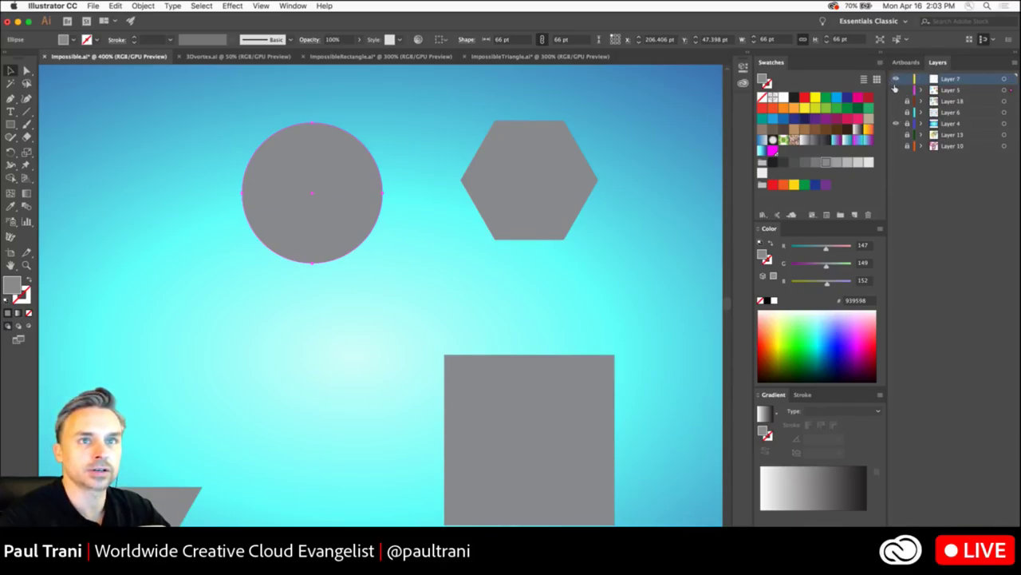
left_click(896, 90)
key("super+v")
left_click_drag(388, 283, 467, 264)
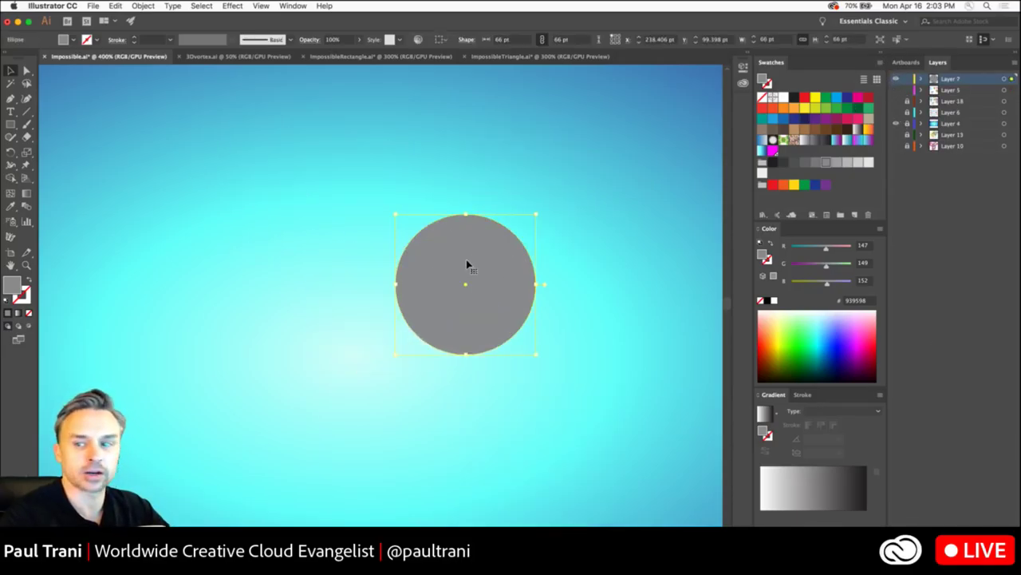
left_click_drag(536, 214, 569, 196)
left_click_drag(495, 224, 447, 233)
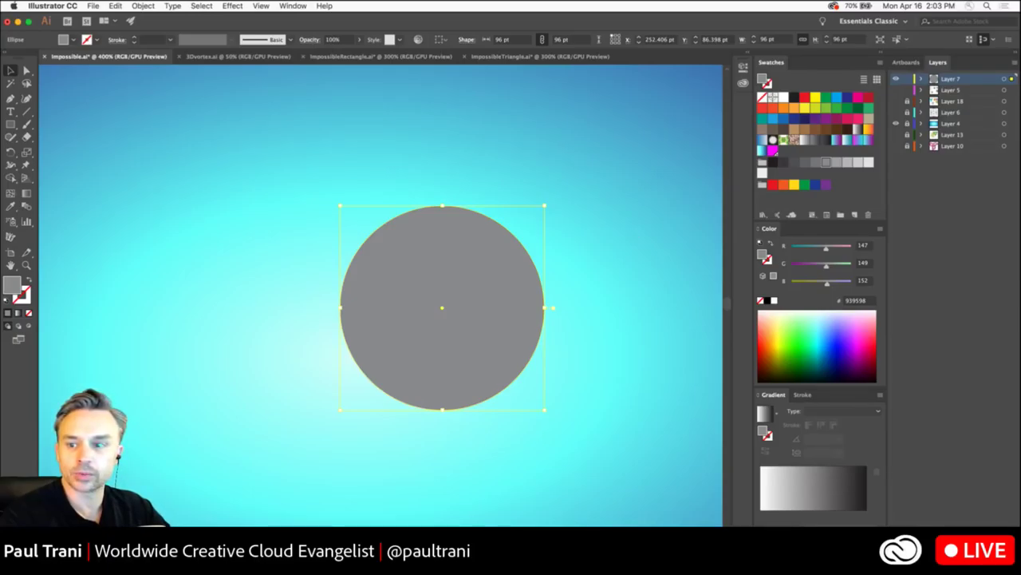
left_click_drag(406, 264, 306, 193)
key("Delete")
- Paste a copy of the grey square into Layer 7 and move it up and right
left_click(896, 90)
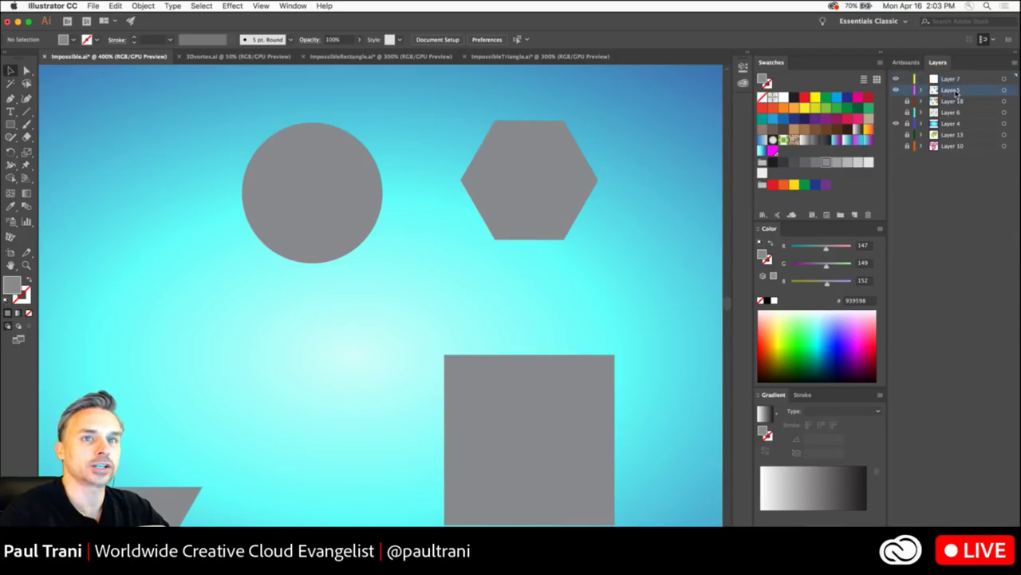
left_click(570, 410)
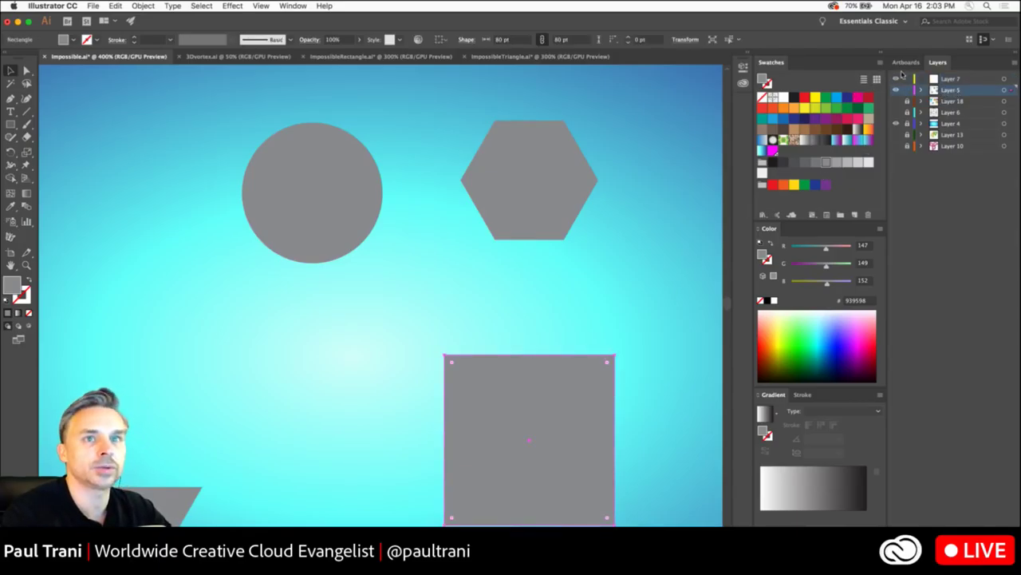
left_click(954, 79)
left_click(896, 90)
key("super+v")
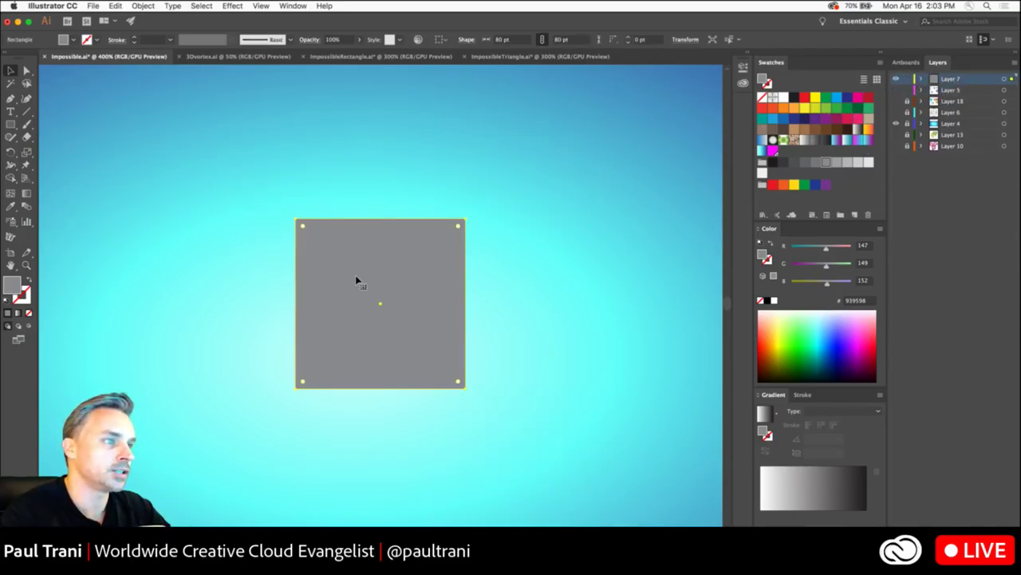
left_click_drag(358, 280, 464, 279)
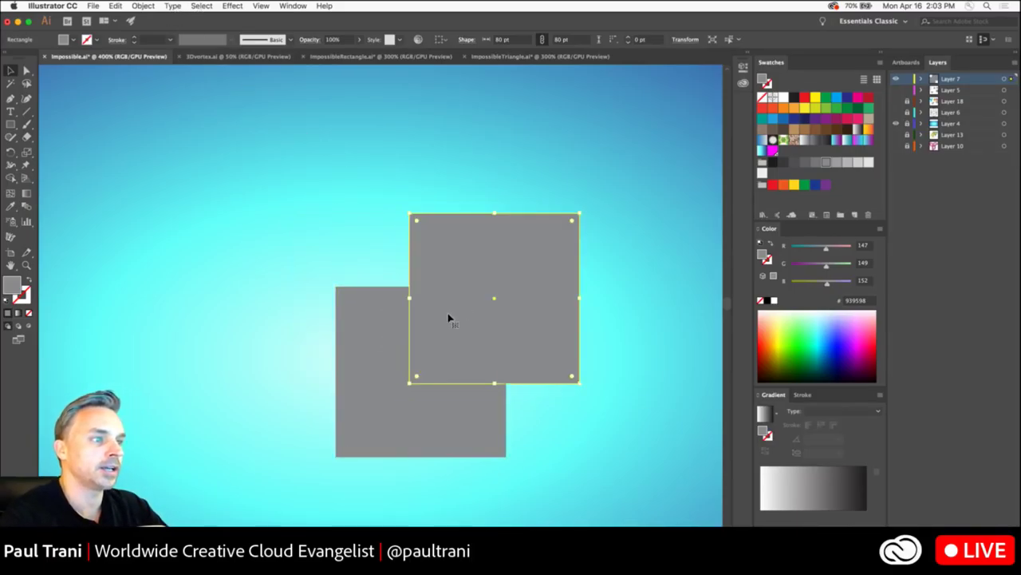
- Try deleting the lower square's top-left corner, undo it, then undo the duplicated square
left_click(376, 359)
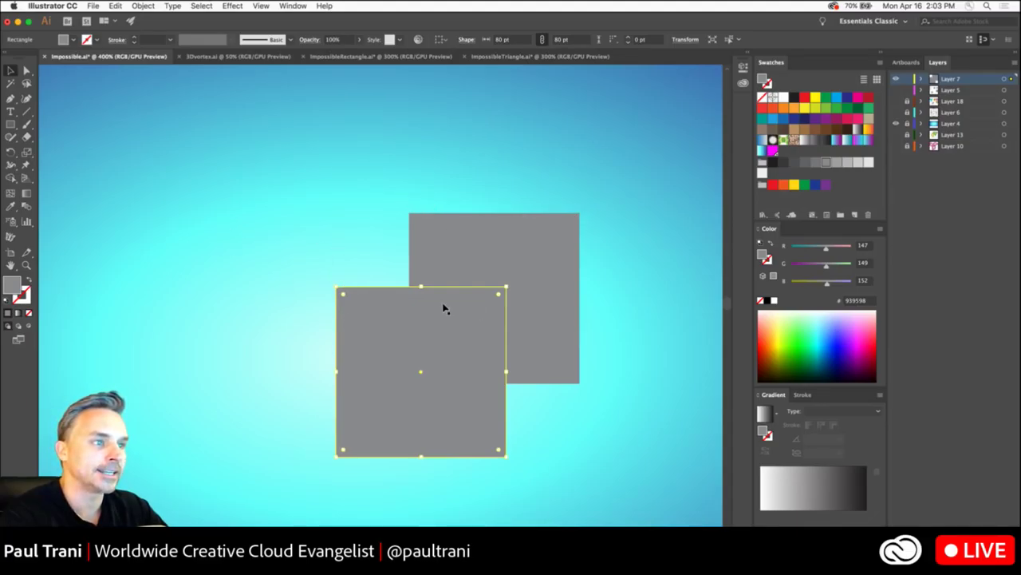
left_click(10, 99)
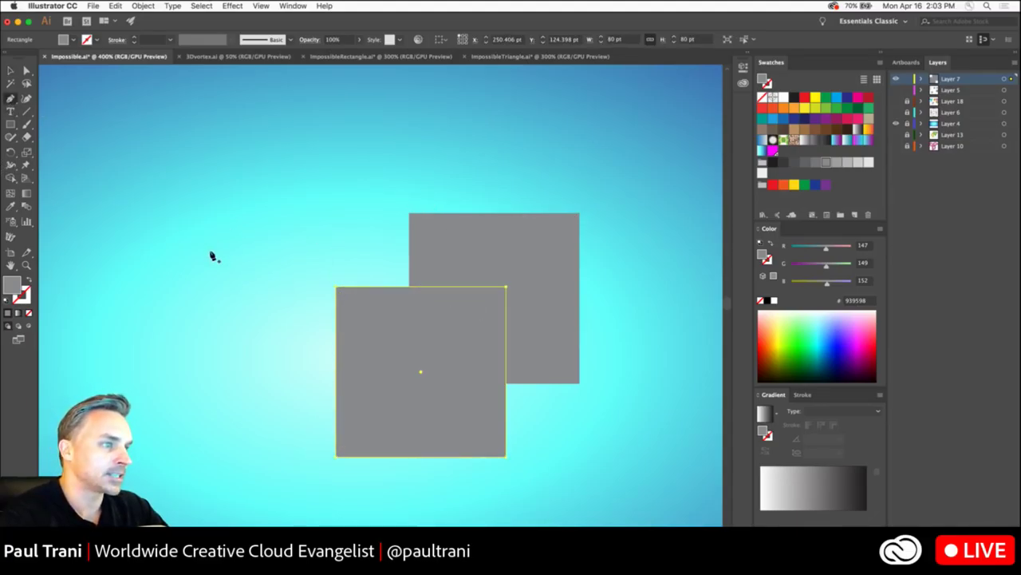
left_click(337, 288)
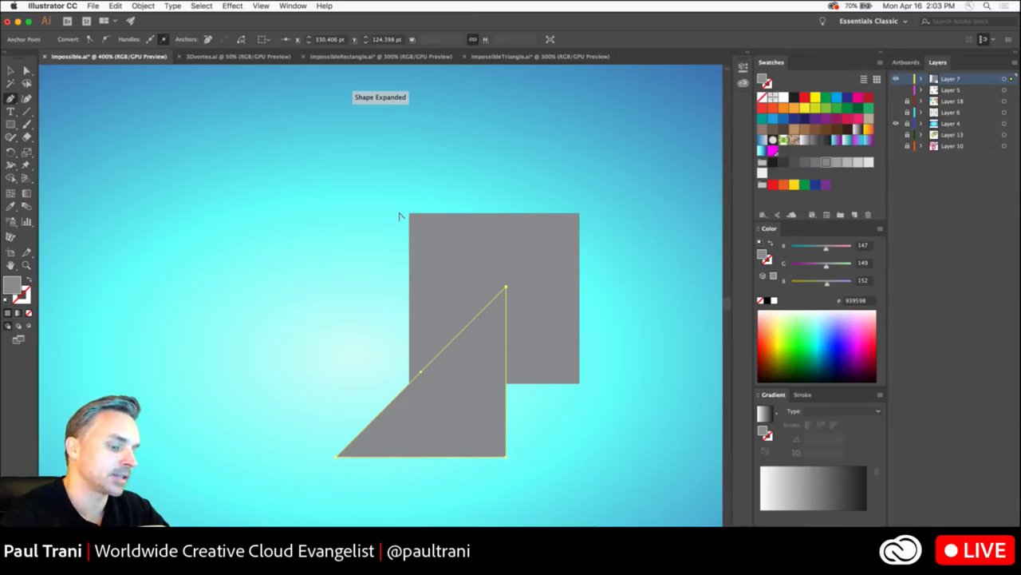
key("super+z")
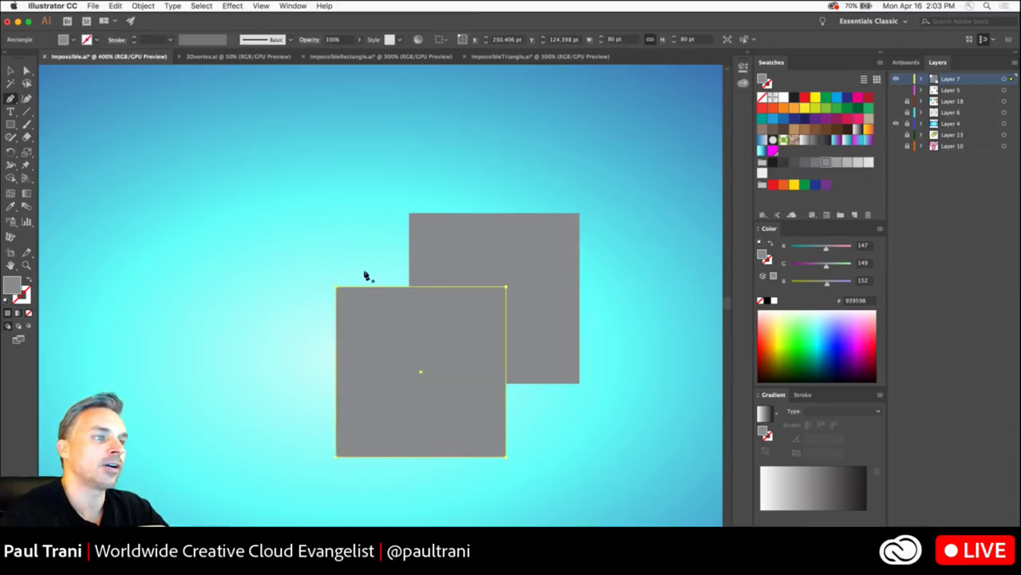
key("v")
left_click(424, 237)
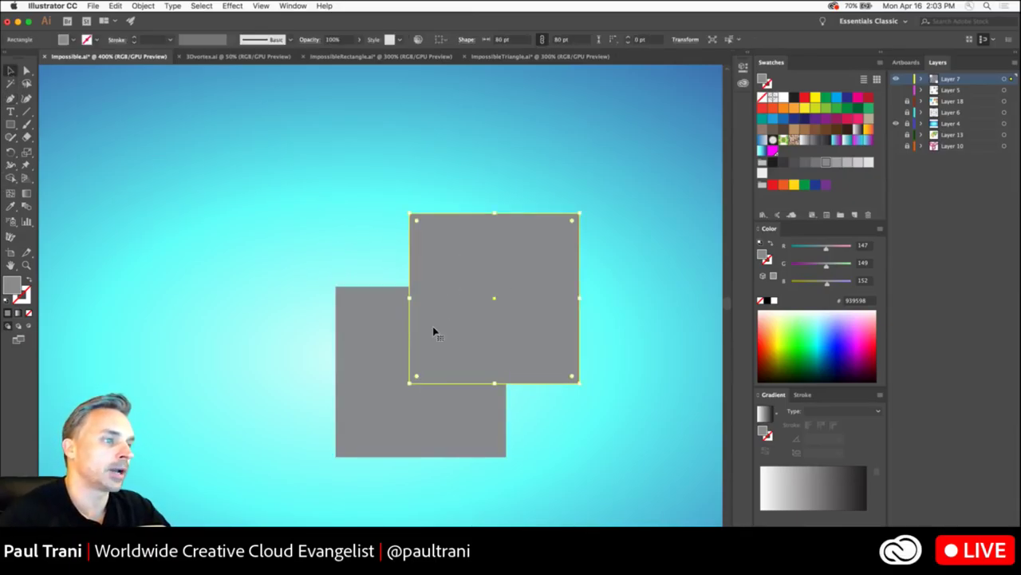
key("super+z")
key("super+z")
- Apply Effect > 3D > Extrude & Bevel to the grey square with Preview on
left_click(202, 7)
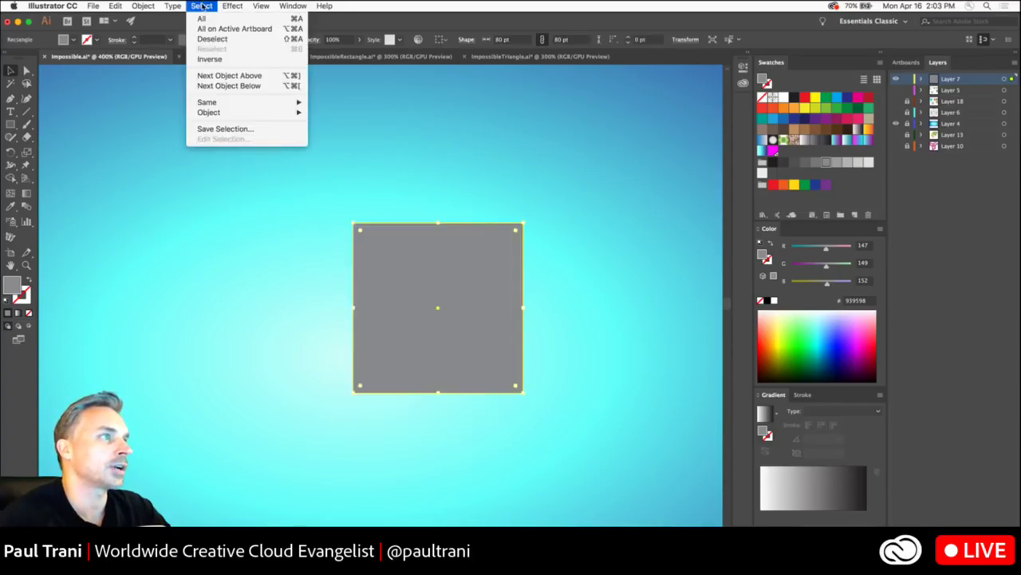
mouse_move(232, 6)
mouse_move(259, 73)
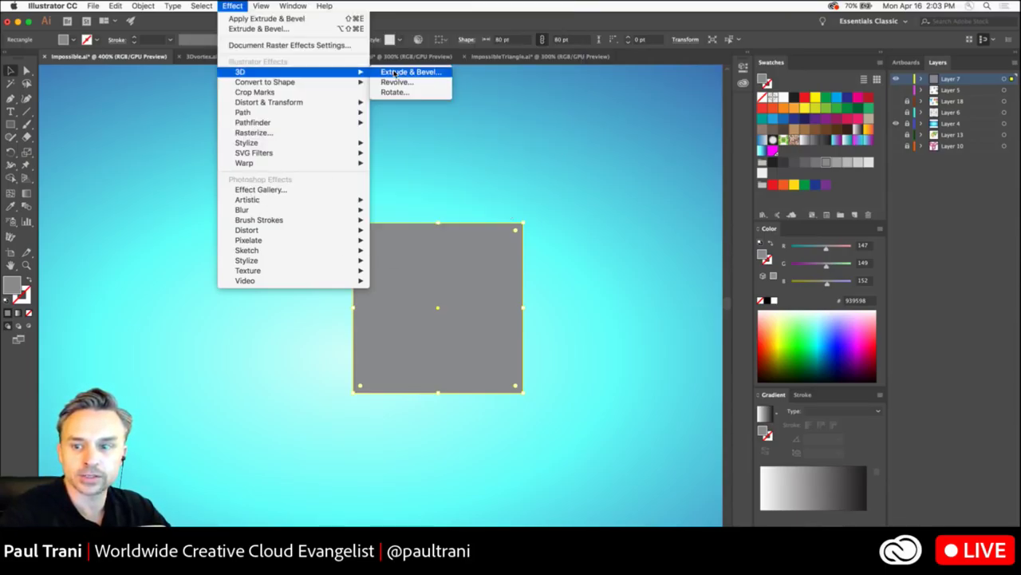
left_click(394, 73)
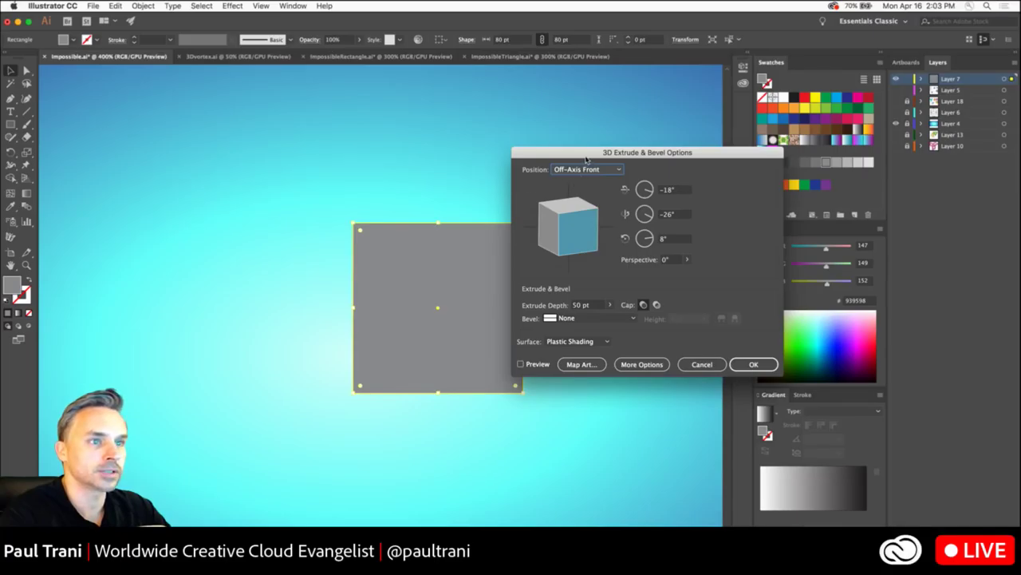
left_click_drag(587, 151, 657, 134)
left_click(590, 346)
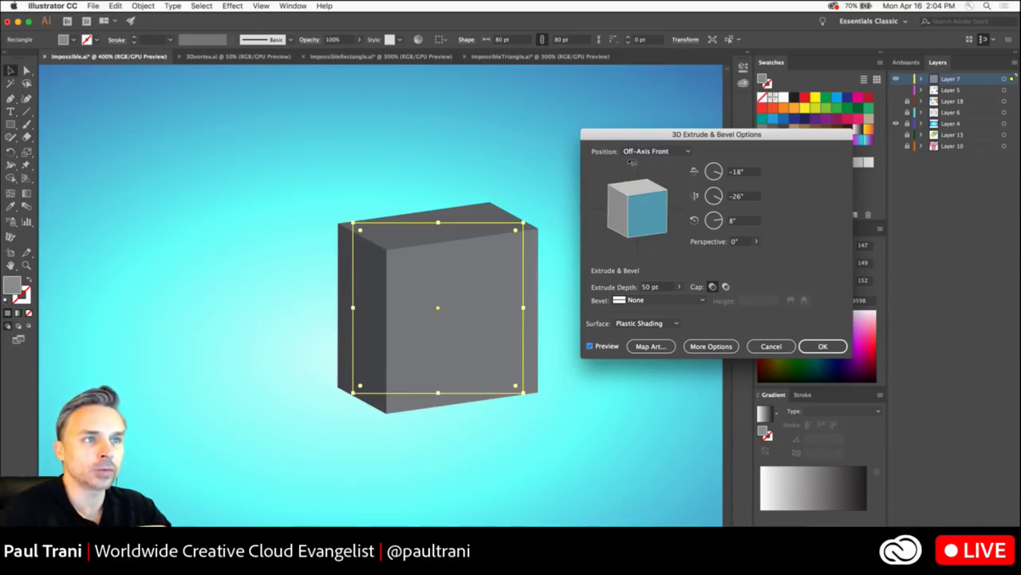
- Set the extrusion to the Isometric Left position with an 80 pt extrude depth
left_click(651, 152)
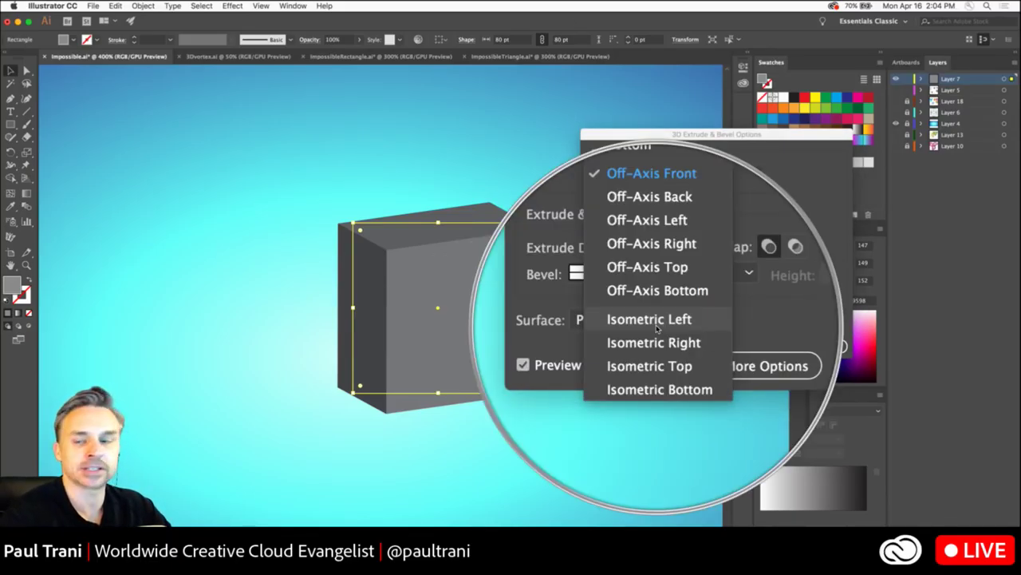
scroll(656, 239, "up", 3)
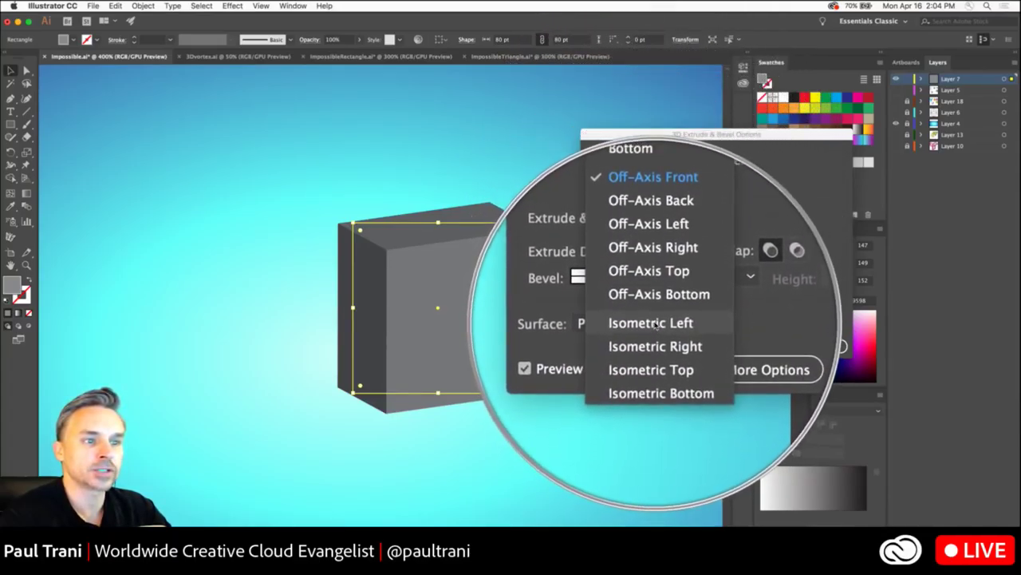
left_click(654, 324)
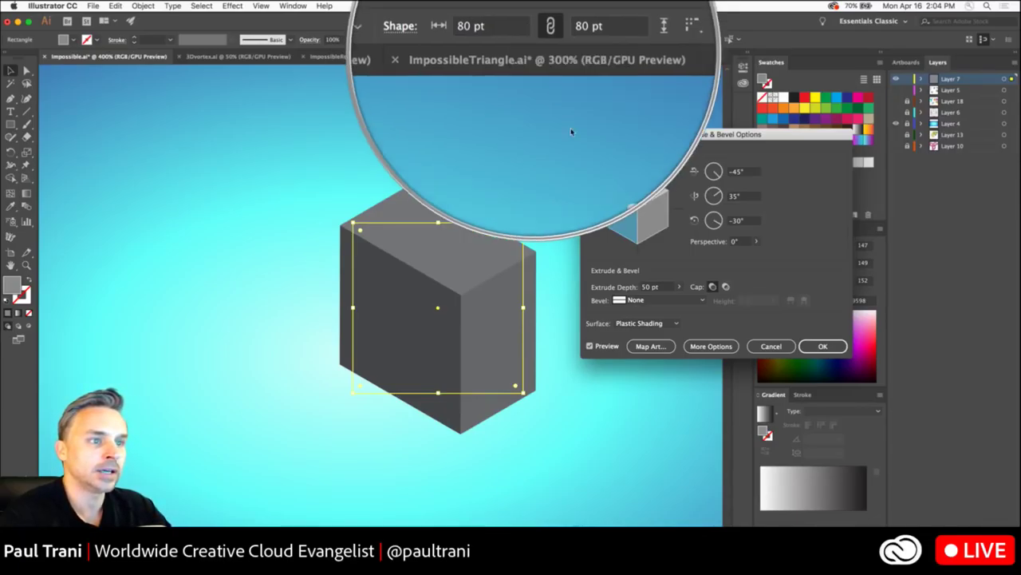
left_click(658, 287)
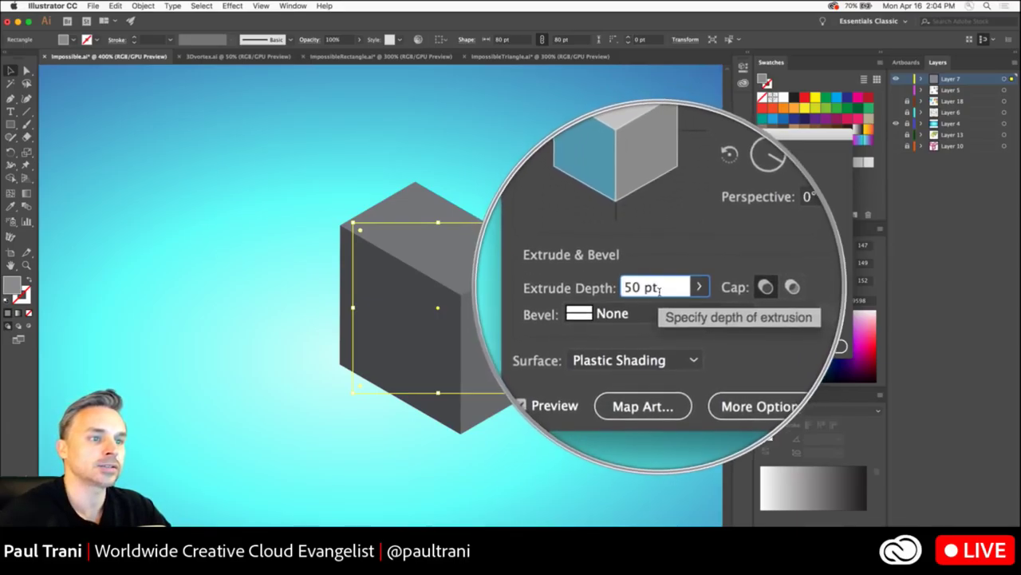
key("Left")
key("Left")
key("Left")
key("Left")
key("BackSpace")
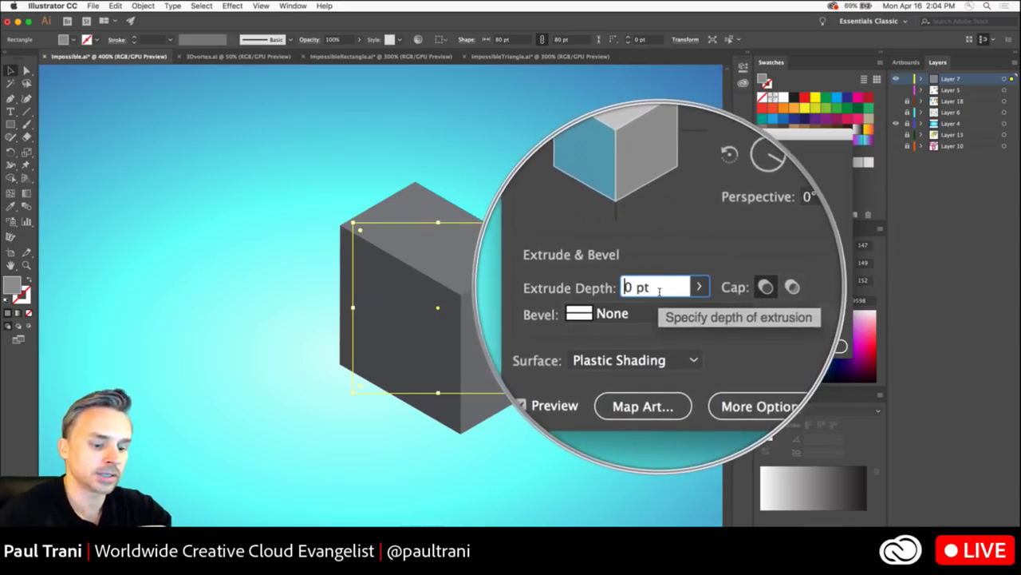
type("8")
key("Return")
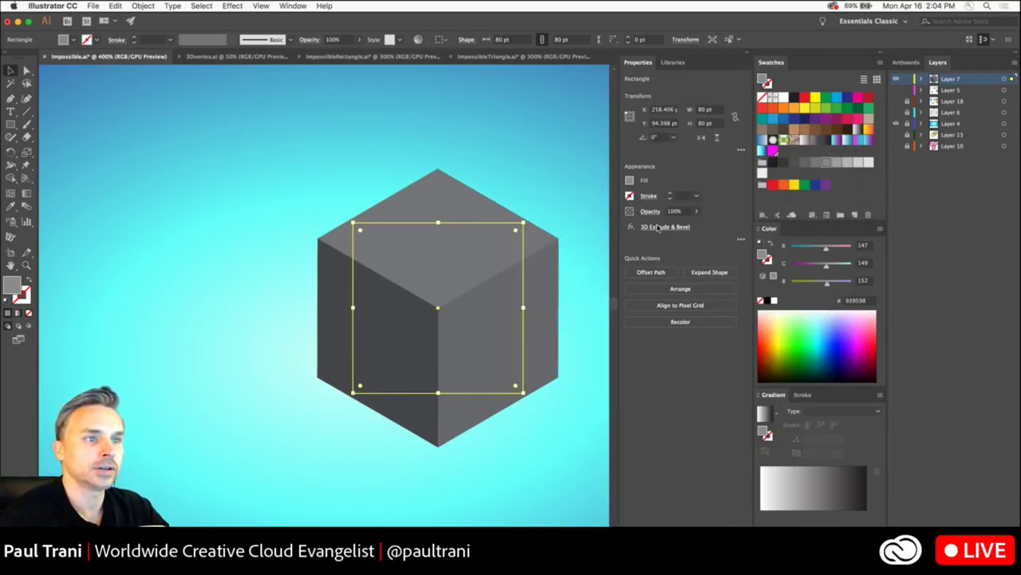
- Reopen 3D Extrude & Bevel, set Surface to Wireframe, and rotate the cube to -33°, 23°, -15°
left_click(660, 227)
left_click(590, 345)
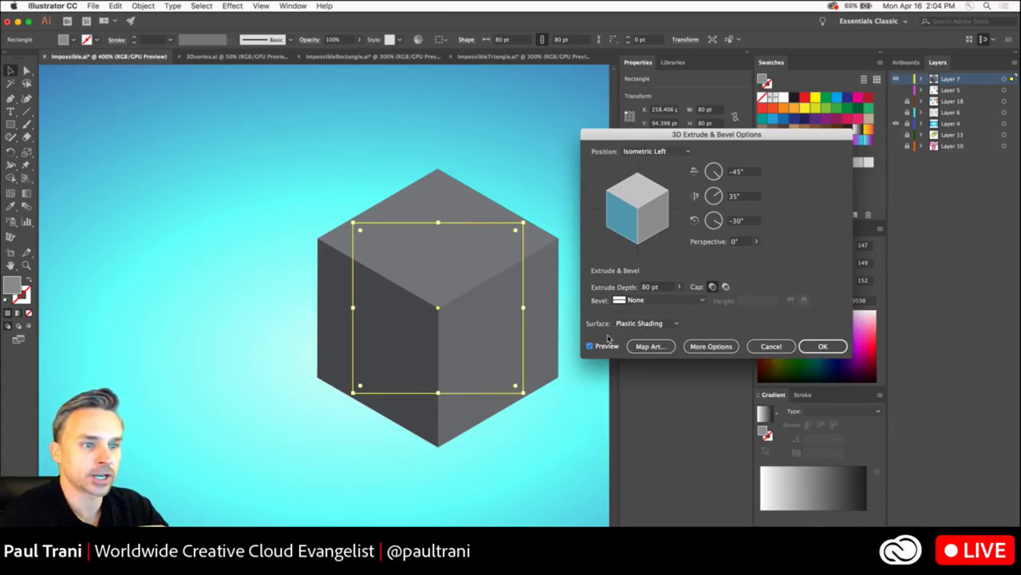
left_click(699, 348)
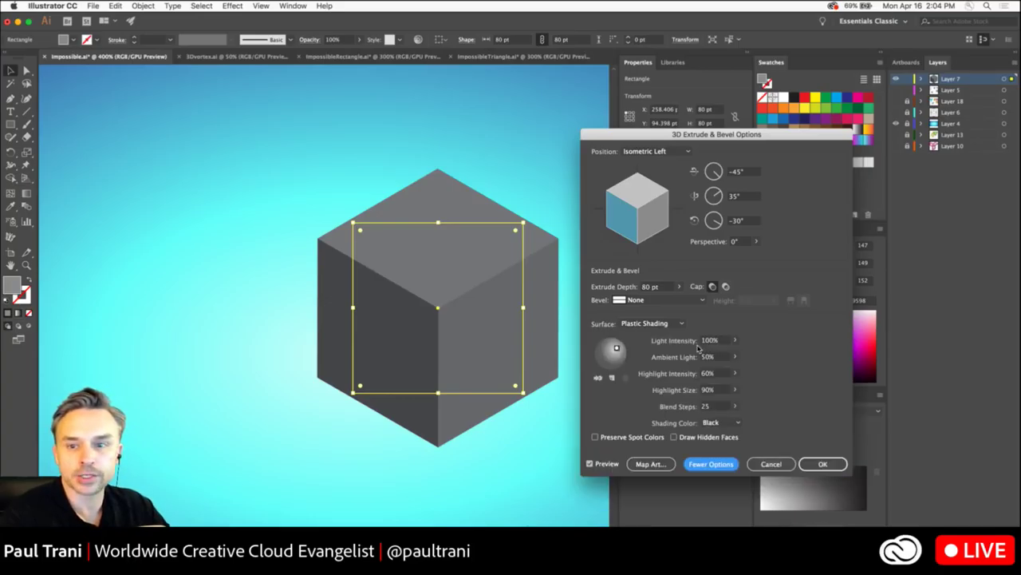
left_click_drag(635, 134, 624, 53)
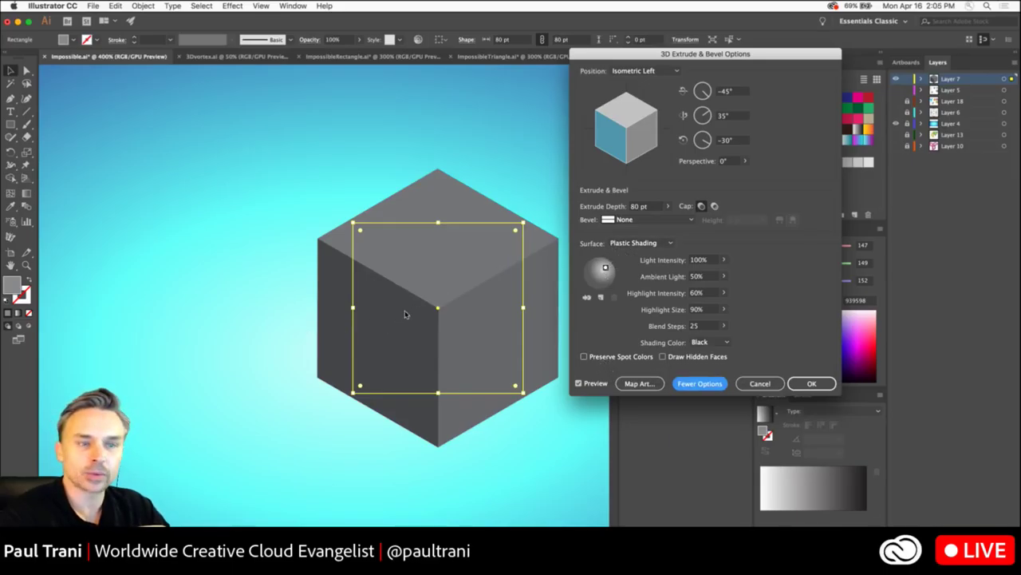
left_click(633, 244)
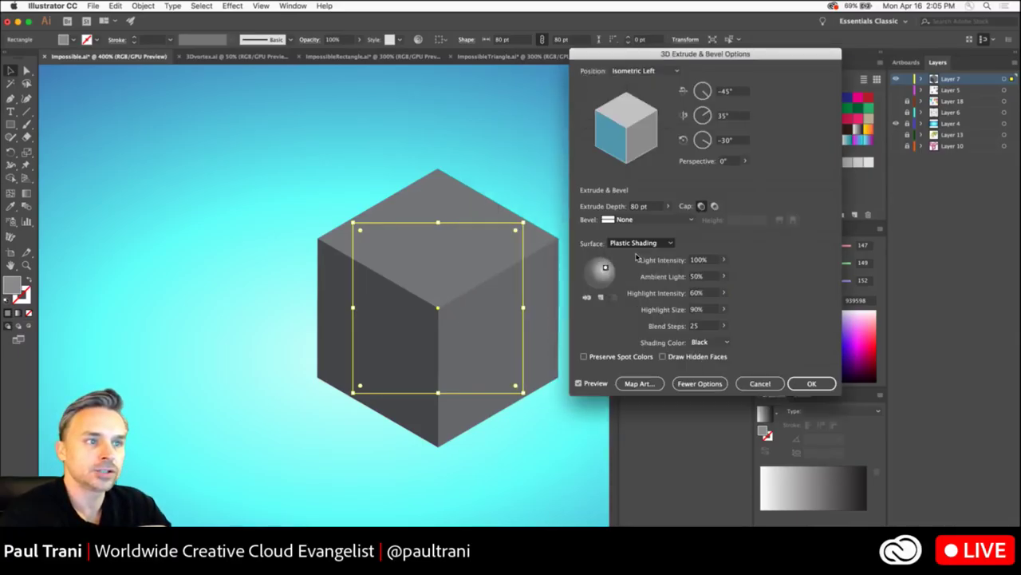
left_click(637, 254)
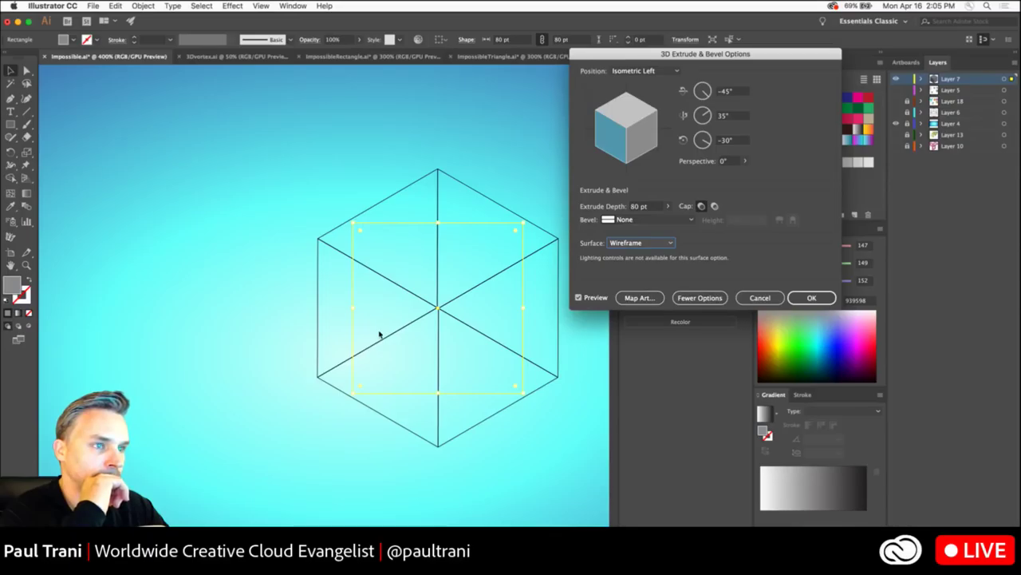
left_click_drag(594, 141, 635, 108)
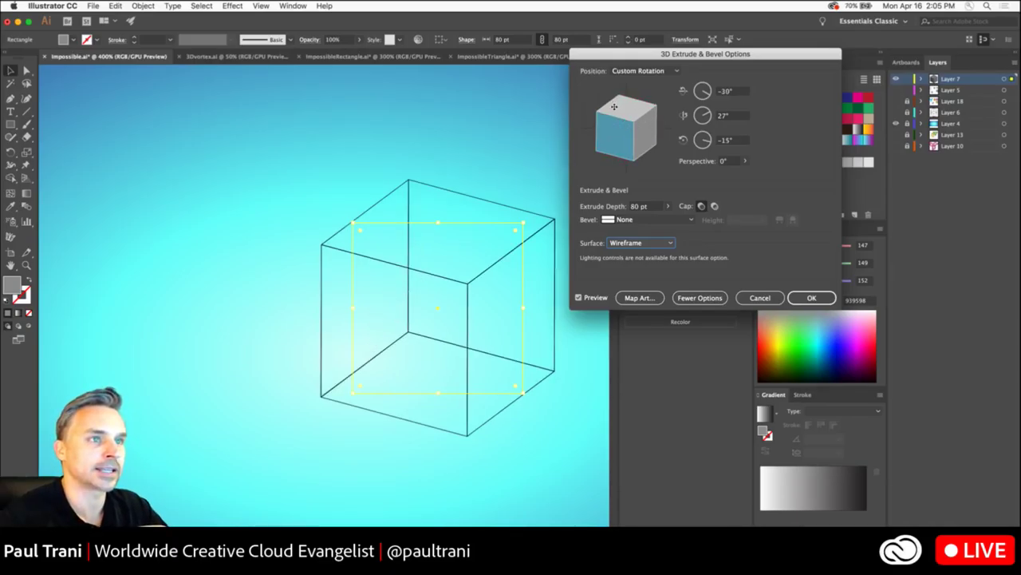
left_click_drag(614, 107, 608, 137)
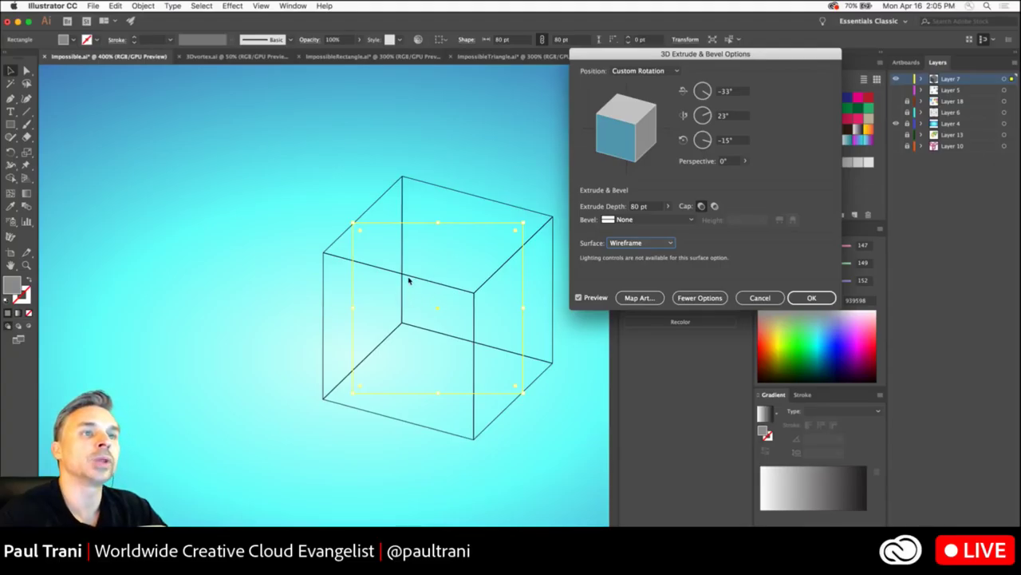
left_click(810, 299)
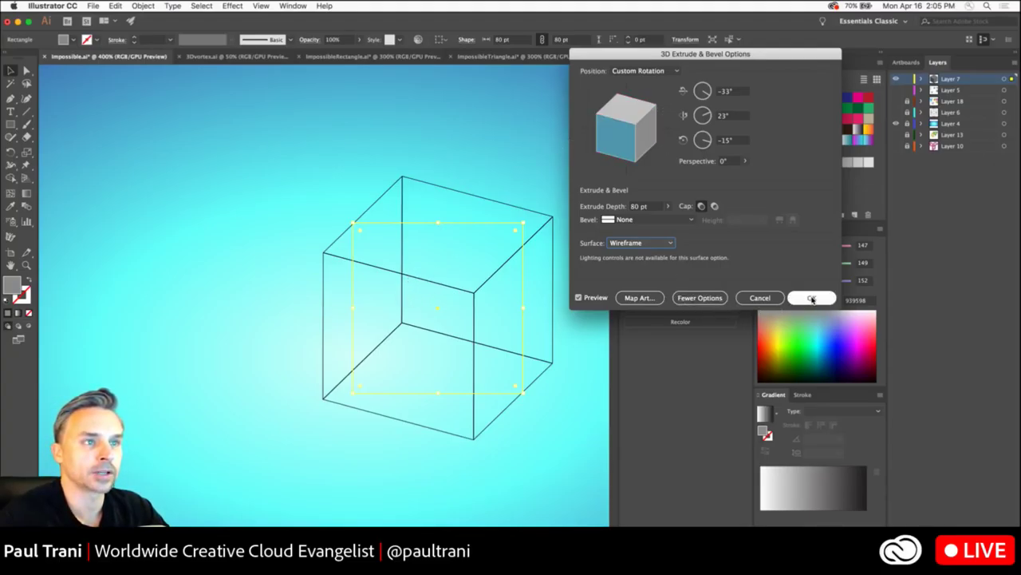
- Confirm the wireframe 3D settings and run Object > Expand Appearance on the cube
left_click(811, 298)
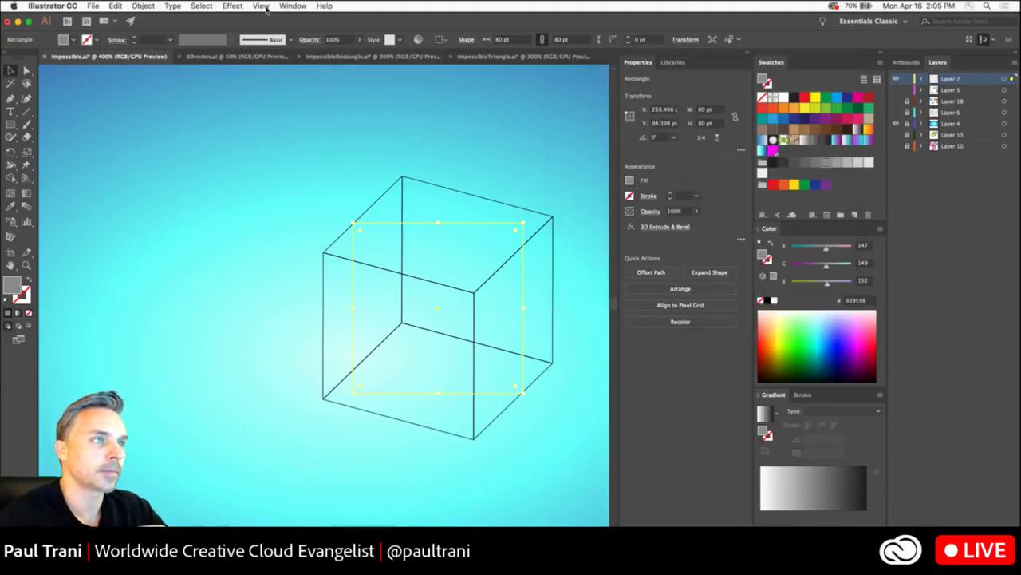
left_click(172, 6)
left_click(173, 5)
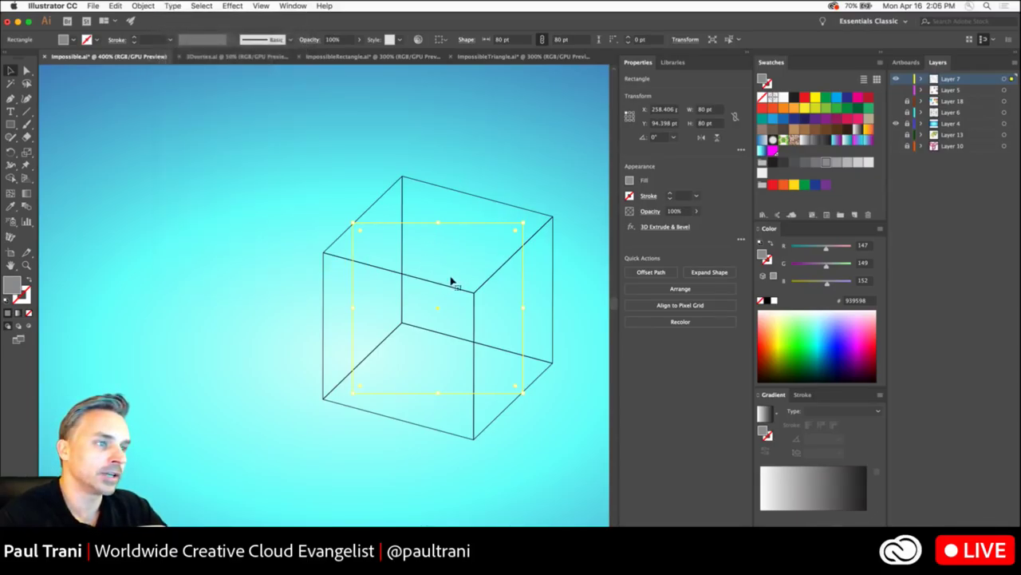
left_click_drag(462, 288, 311, 205)
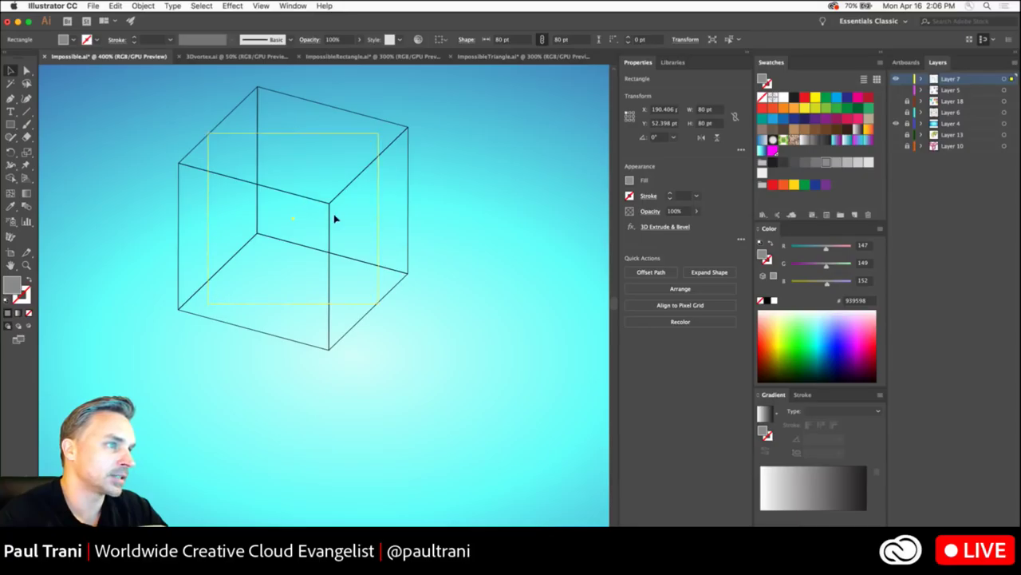
key("super+z")
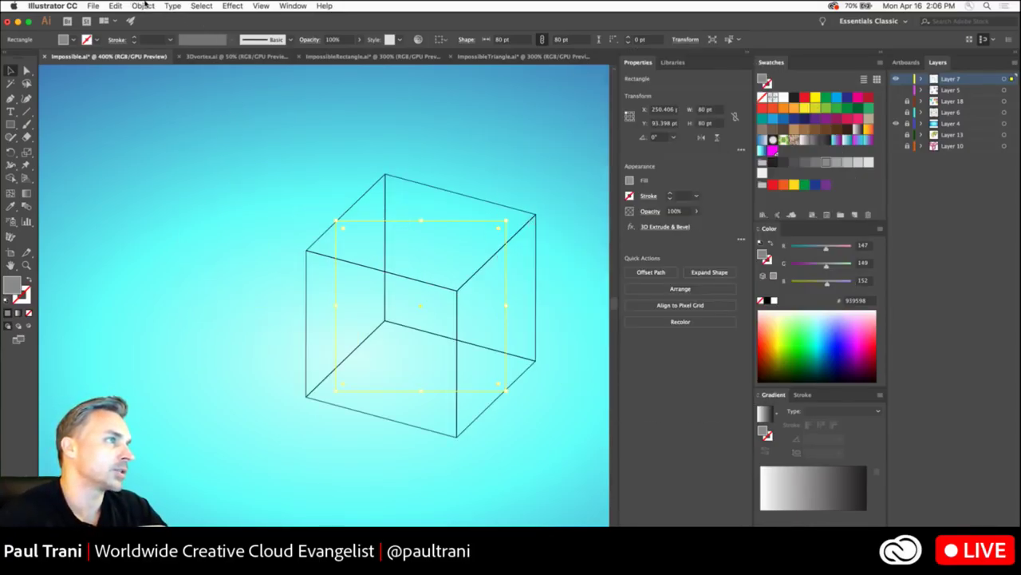
left_click(145, 5)
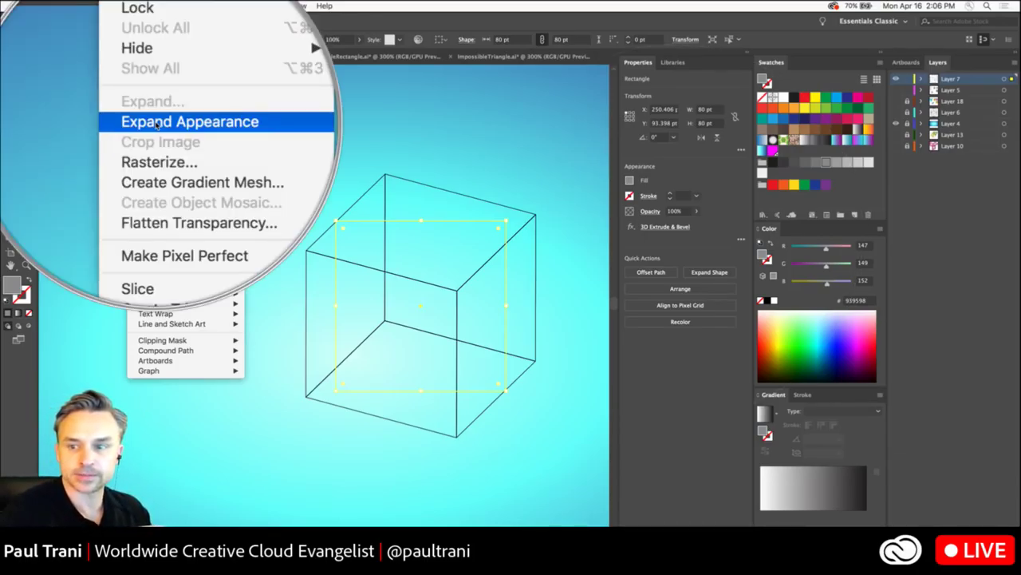
left_click(157, 124)
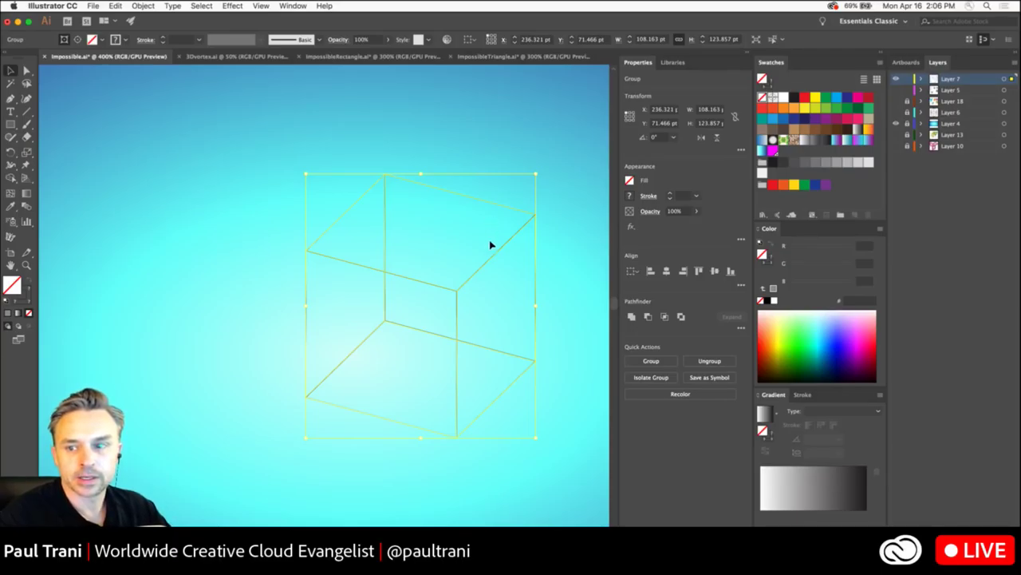
- Ungroup the expanded cube two levels down to its clip group
right_click(495, 257)
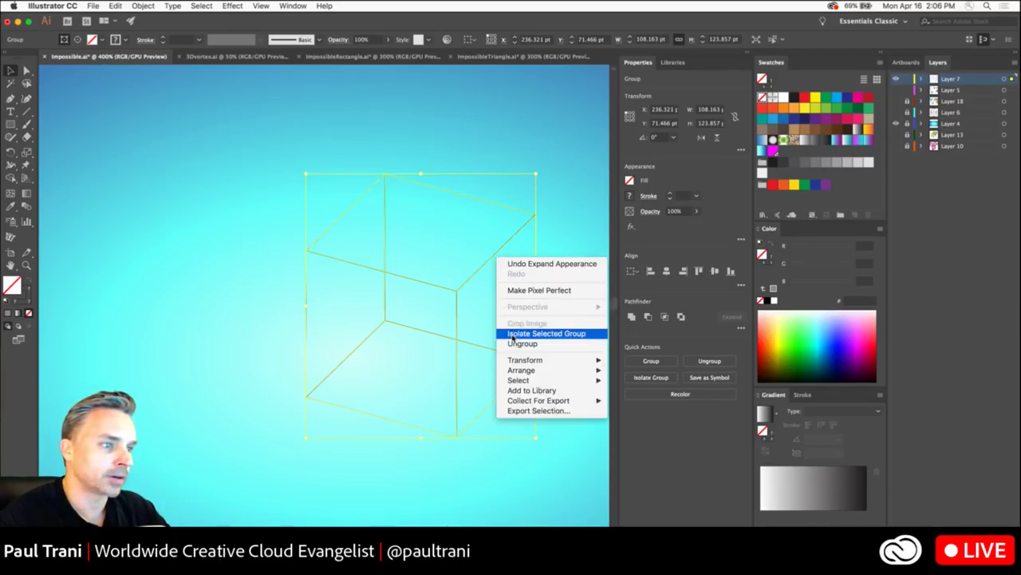
left_click(510, 343)
right_click(467, 281)
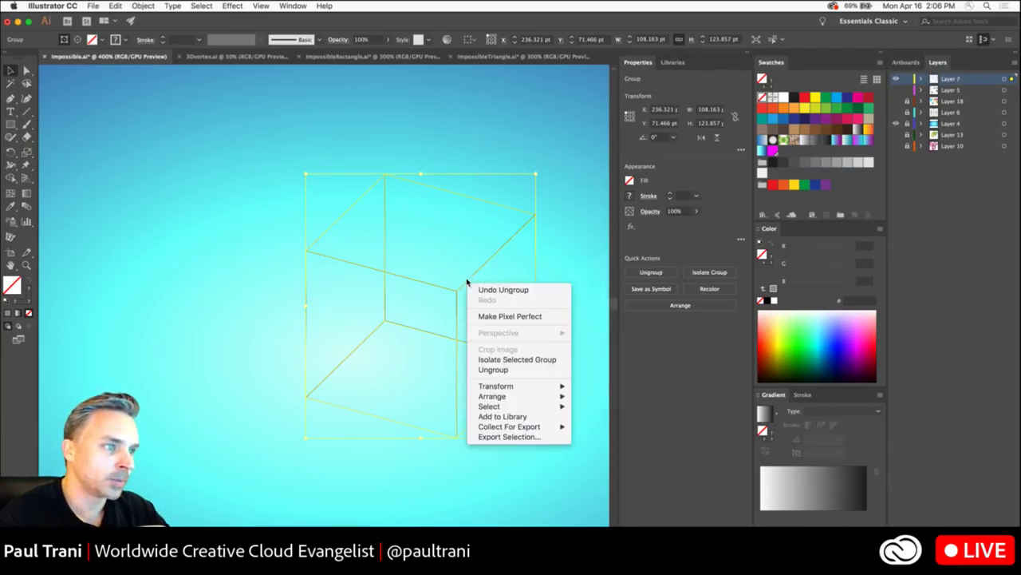
left_click(492, 370)
right_click(469, 277)
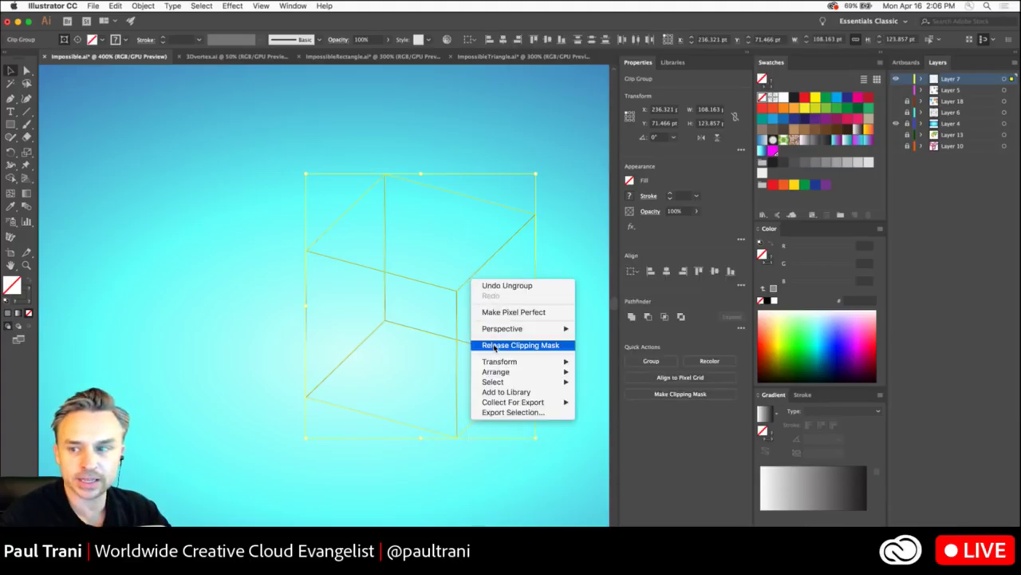
left_click(926, 188)
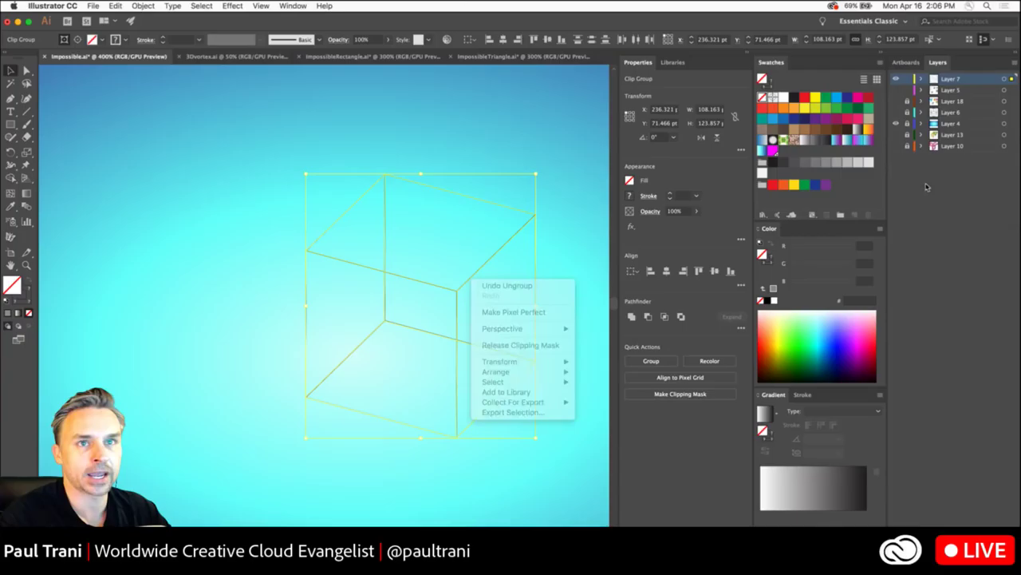
- Change Layer 7's highlight colour to Medium Blue
double_click(986, 79)
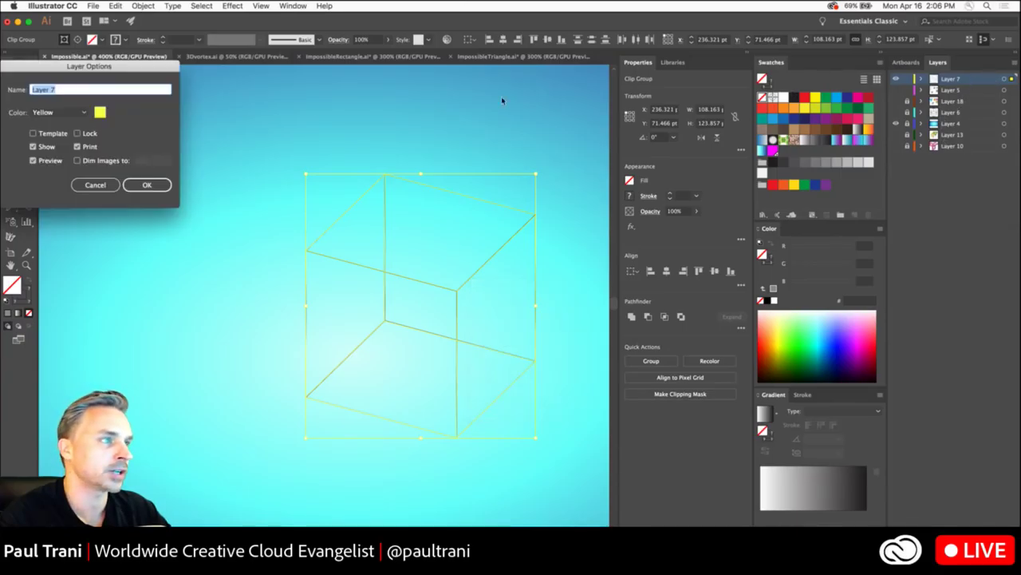
left_click(58, 112)
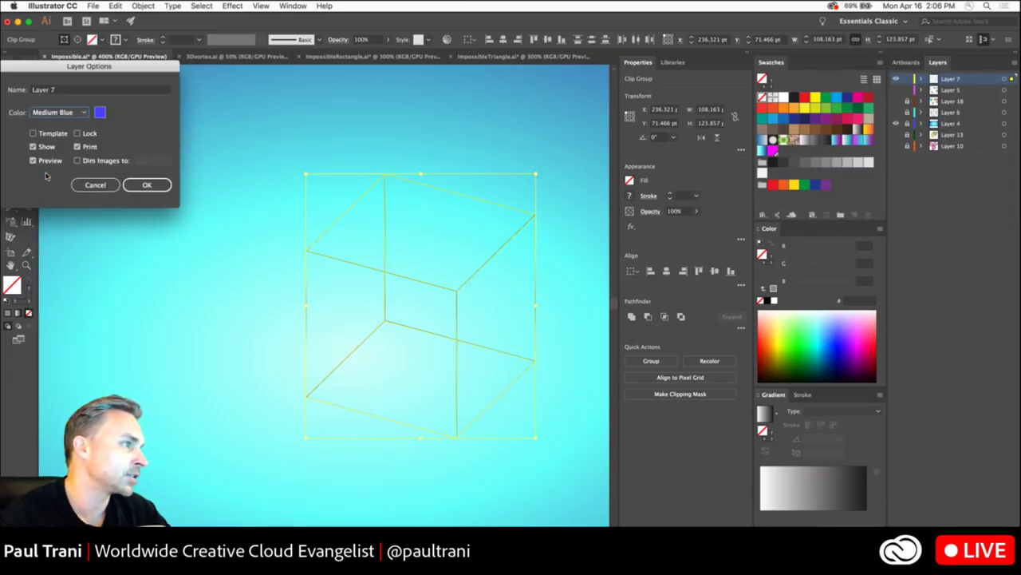
left_click(47, 174)
left_click(158, 184)
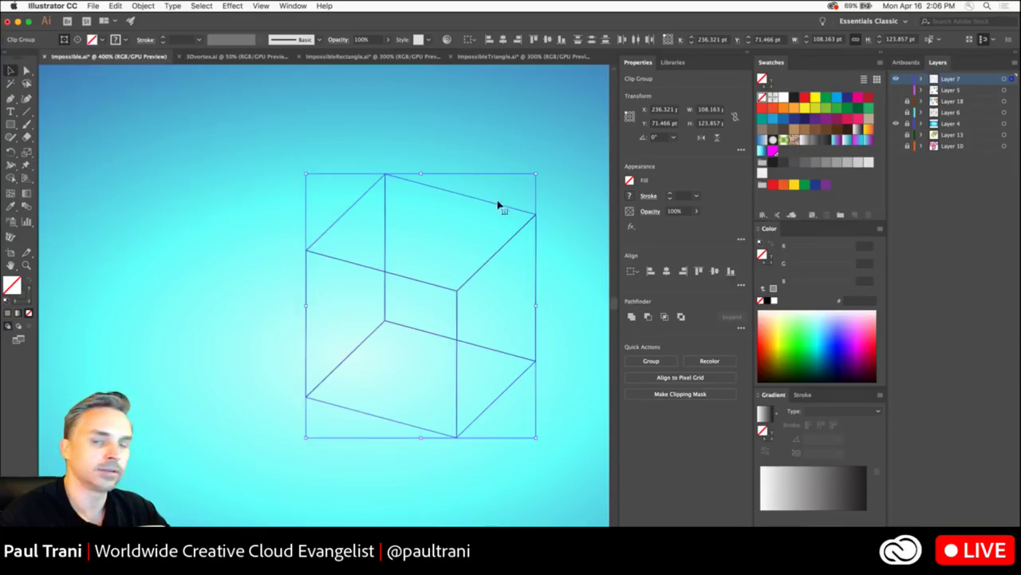
- Release the clipping mask around the cube and deselect its paths
right_click(489, 265)
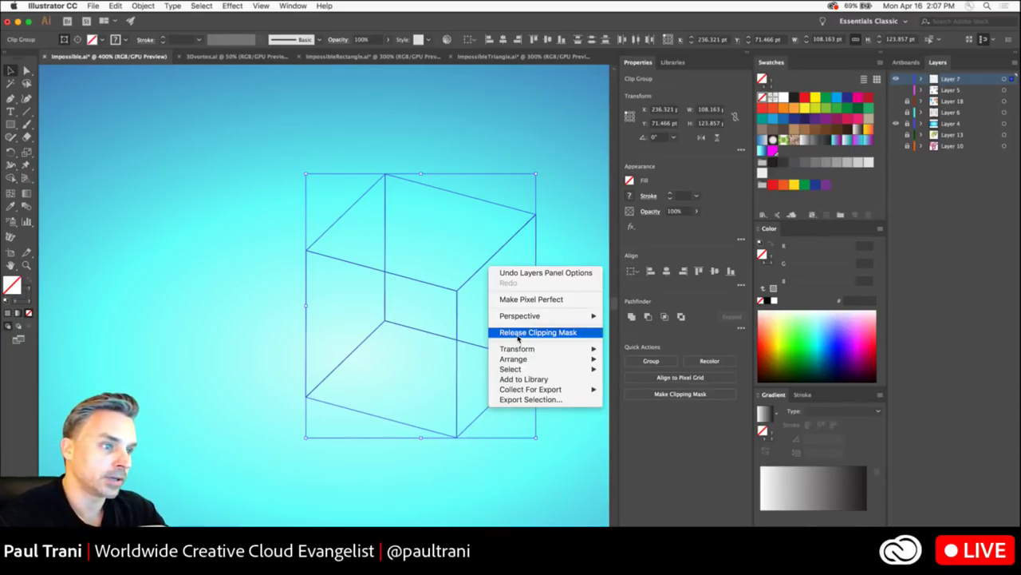
left_click(536, 332)
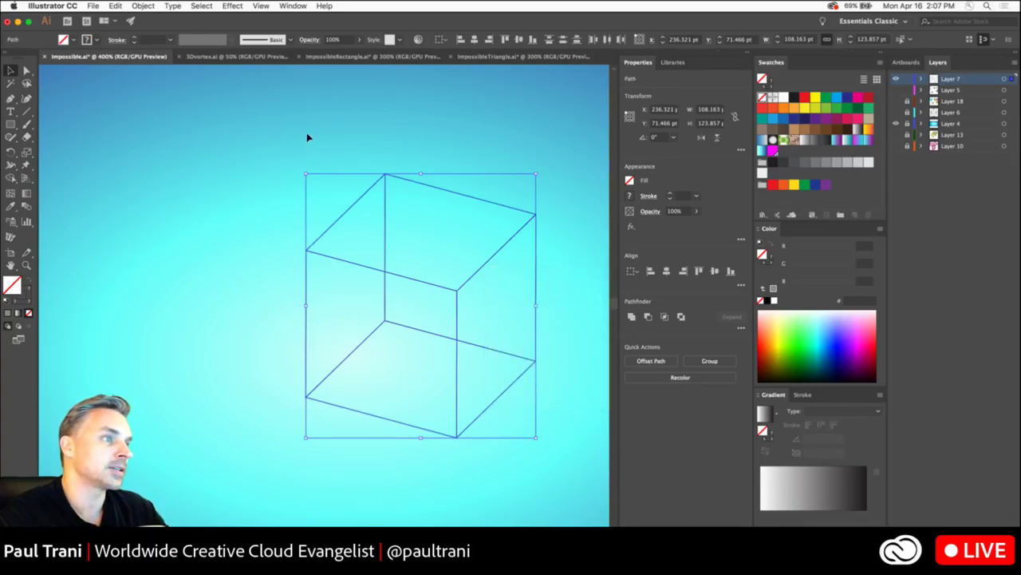
left_click(243, 161)
left_click(26, 72)
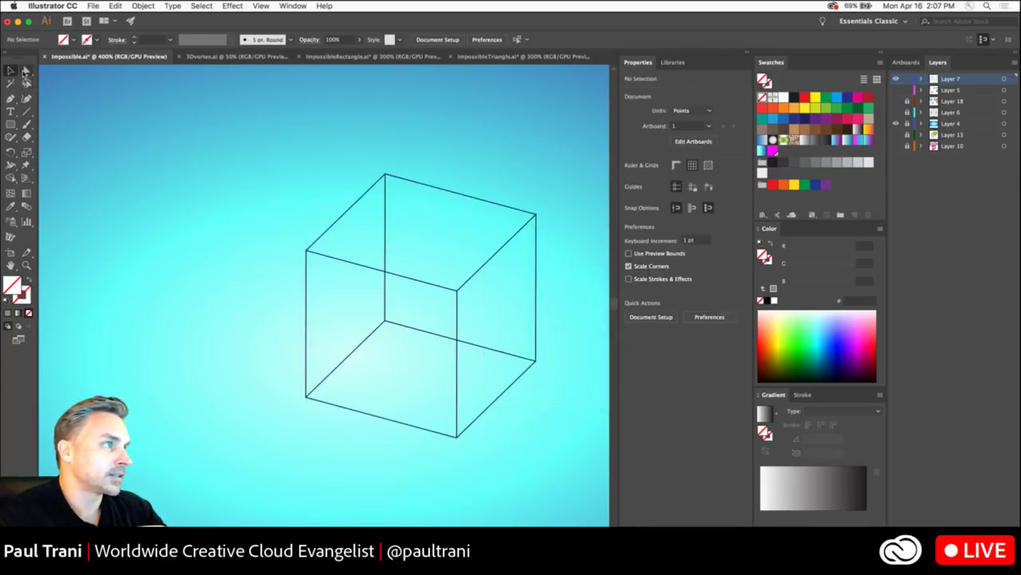
key("v")
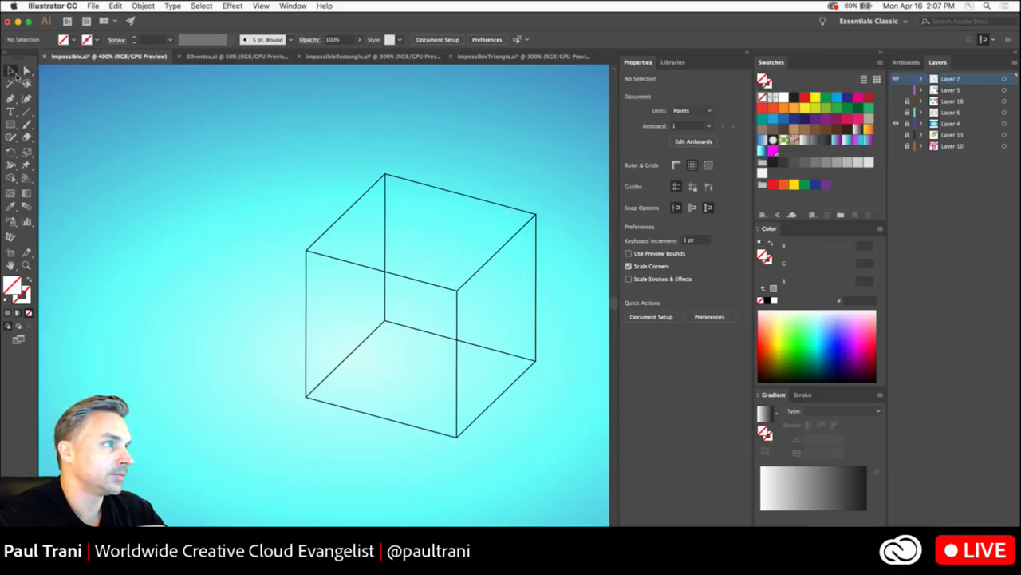
- Drag the cube's left and top faces out to inspect them, then return them
left_click_drag(384, 209, 242, 188)
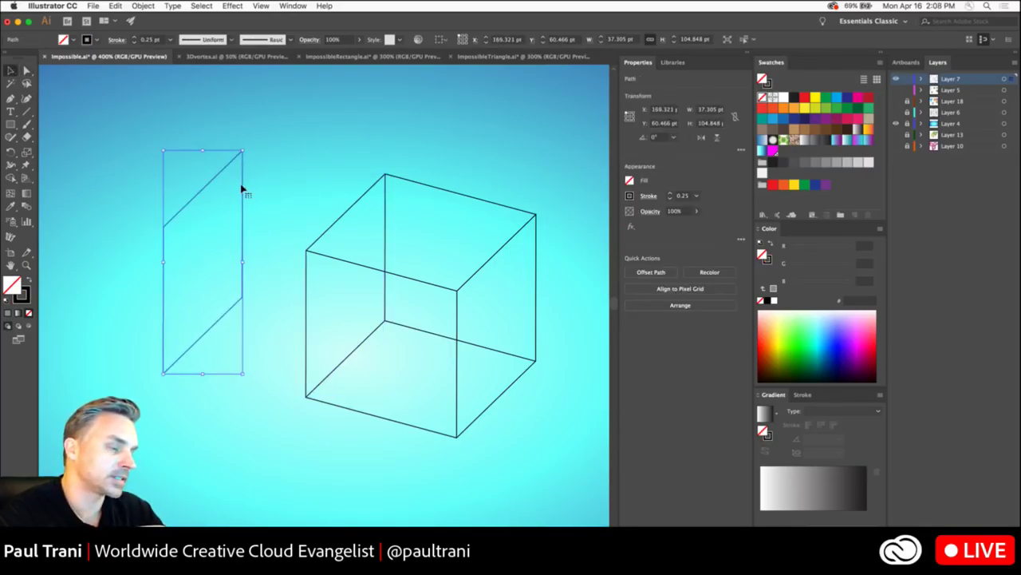
left_click_drag(247, 191, 388, 213)
left_click_drag(429, 175, 429, 90)
- With Shape Builder and white fill, merge the top face with the left triangle
left_click_drag(228, 126, 558, 464)
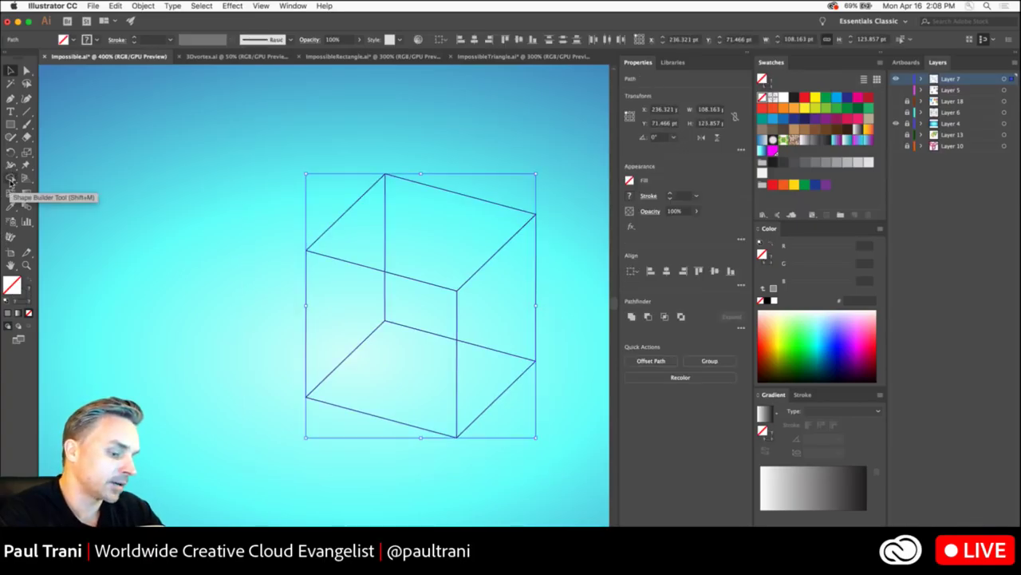
left_click(10, 180)
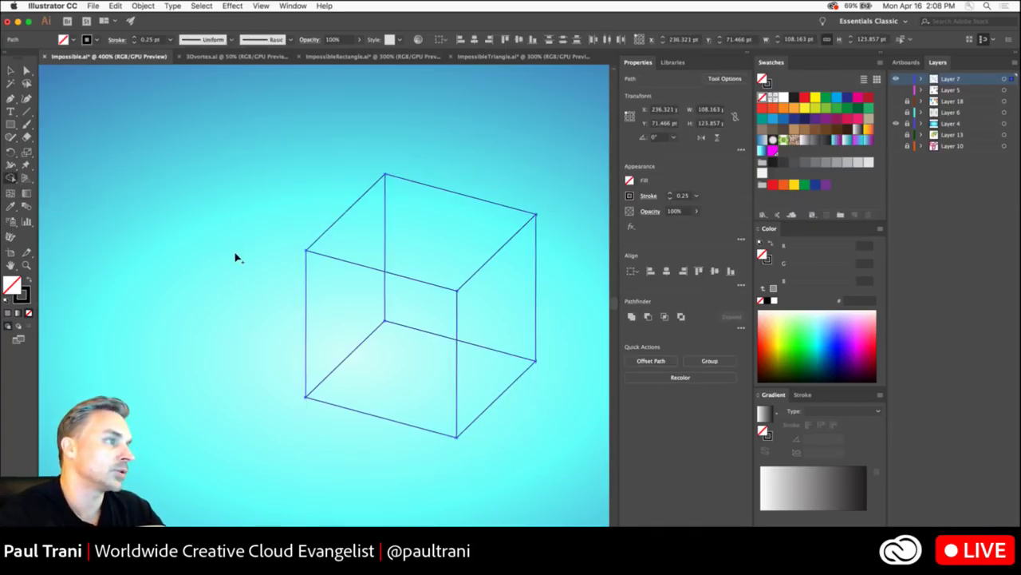
key("d")
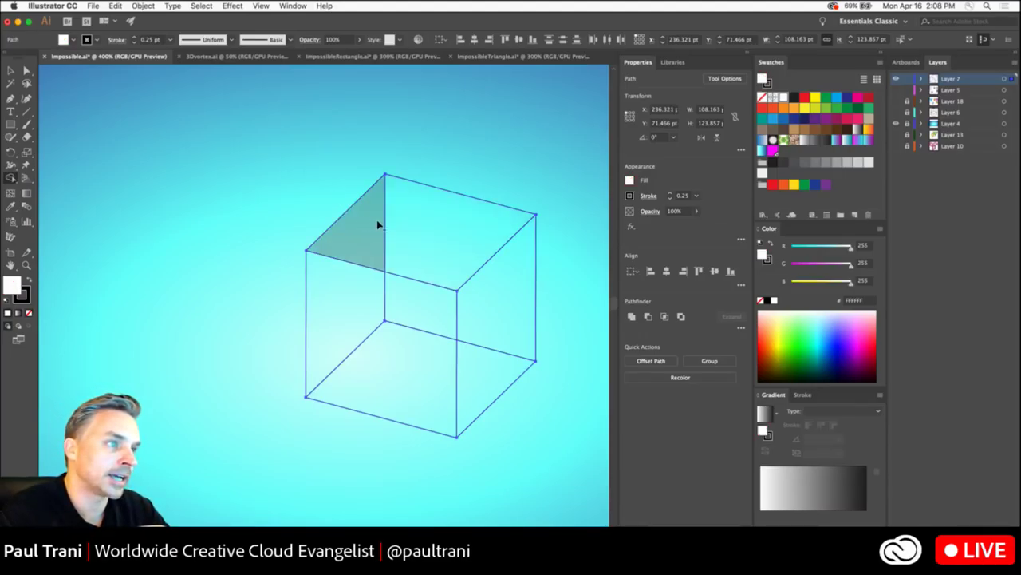
left_click_drag(423, 227, 351, 226)
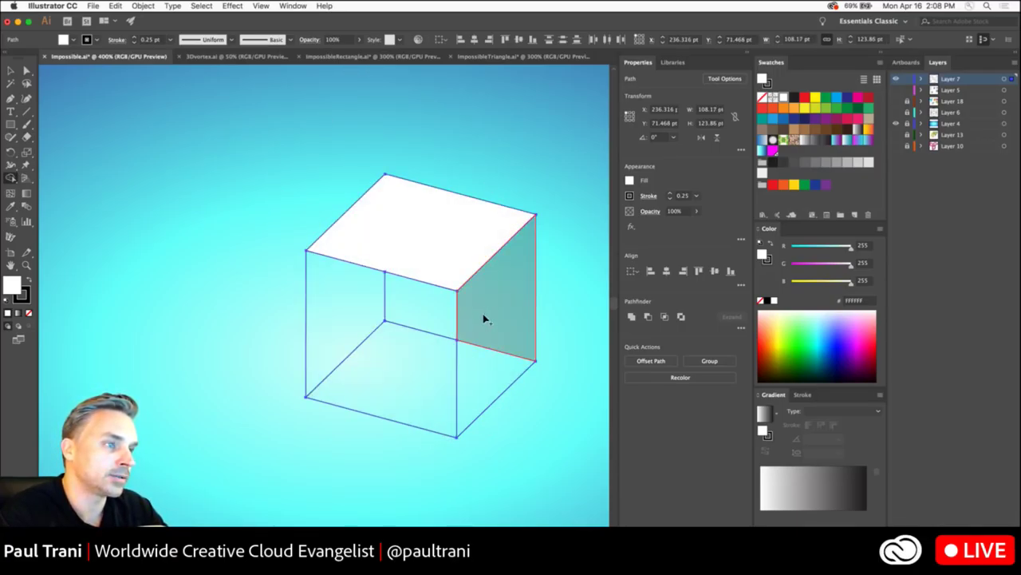
left_click_drag(484, 324, 474, 380)
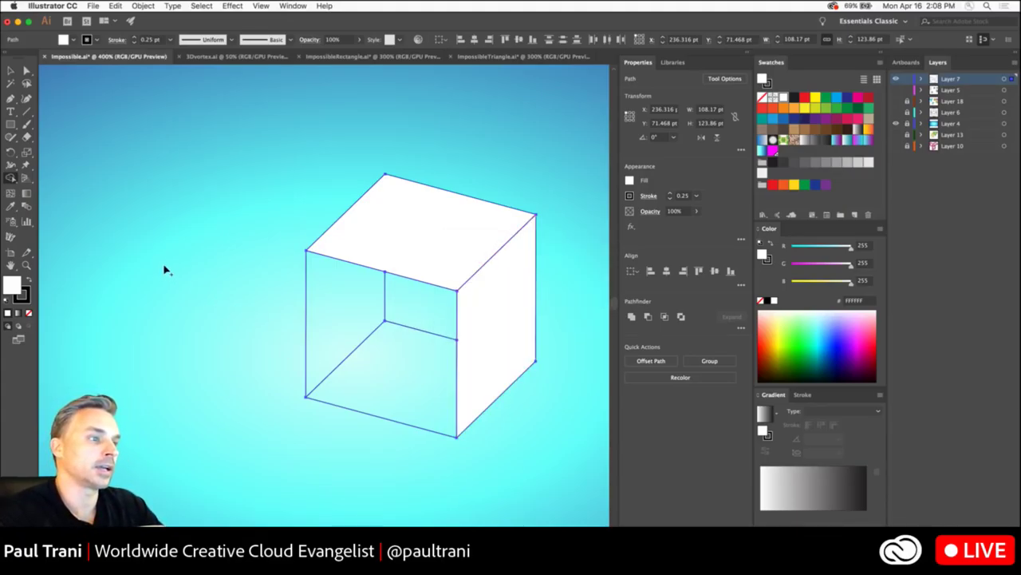
key("super+z")
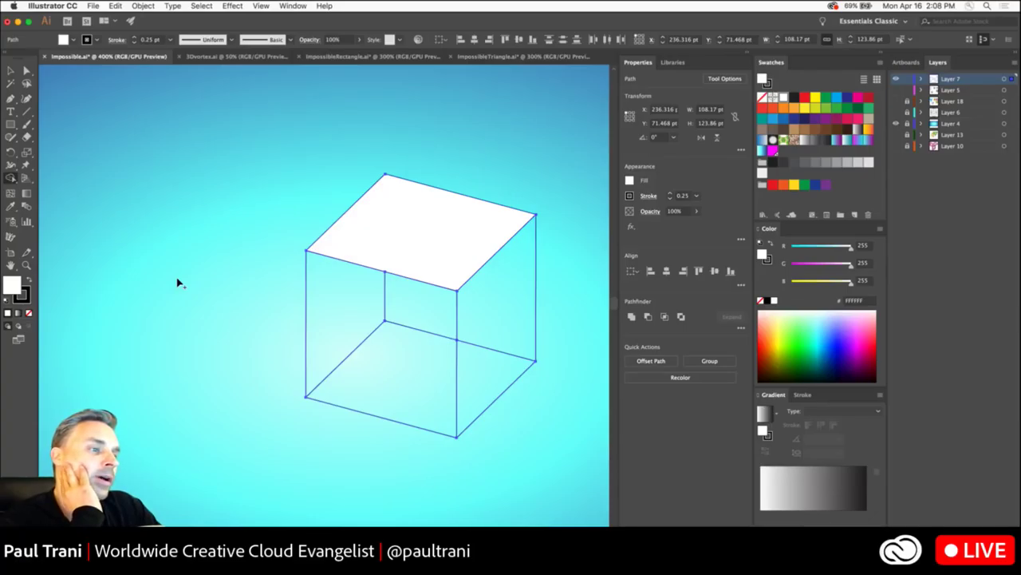
- Briefly show Layer 18's yellow reference cube, then return to the cube's layer
left_click(896, 79)
left_click(895, 101)
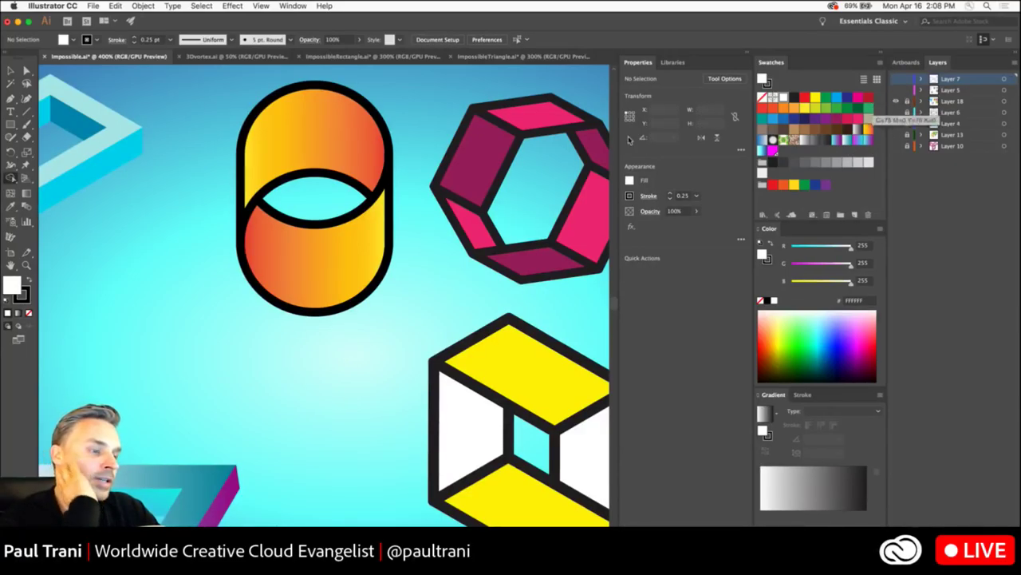
left_click_drag(431, 310, 348, 232)
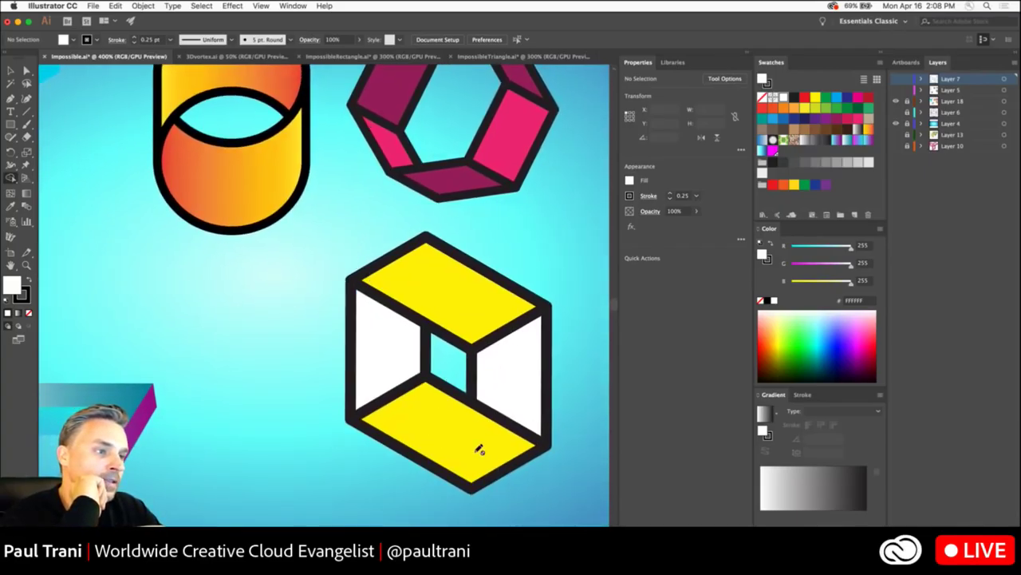
left_click(895, 90)
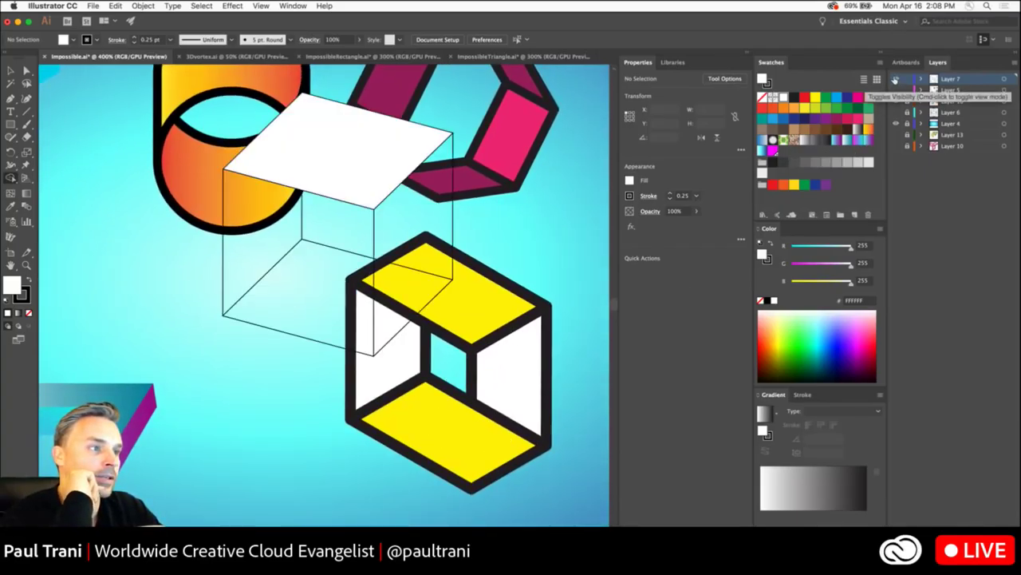
left_click(896, 102)
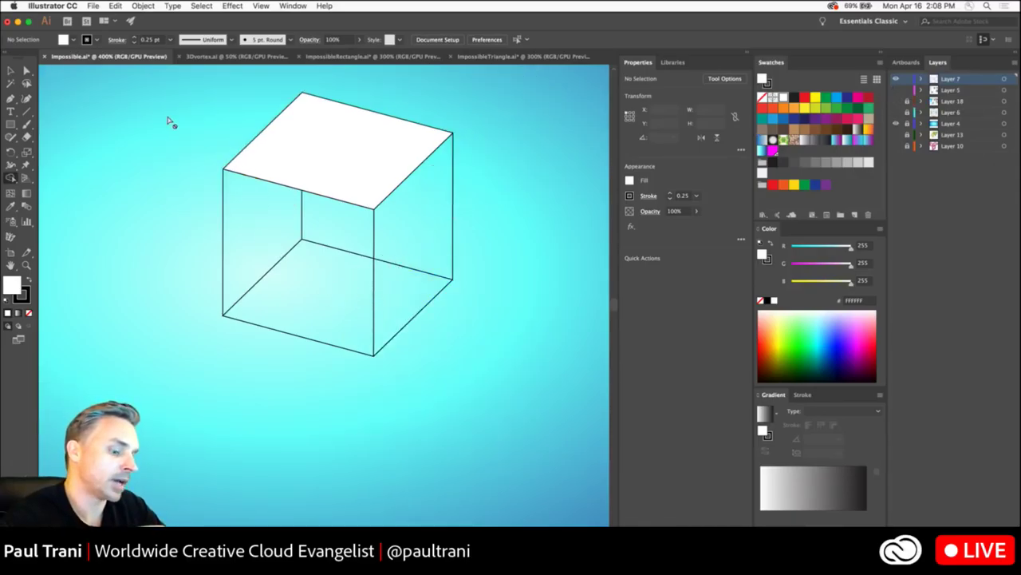
- Use Shape Builder to fill the cube's bottom, left and right faces white
key("super+a")
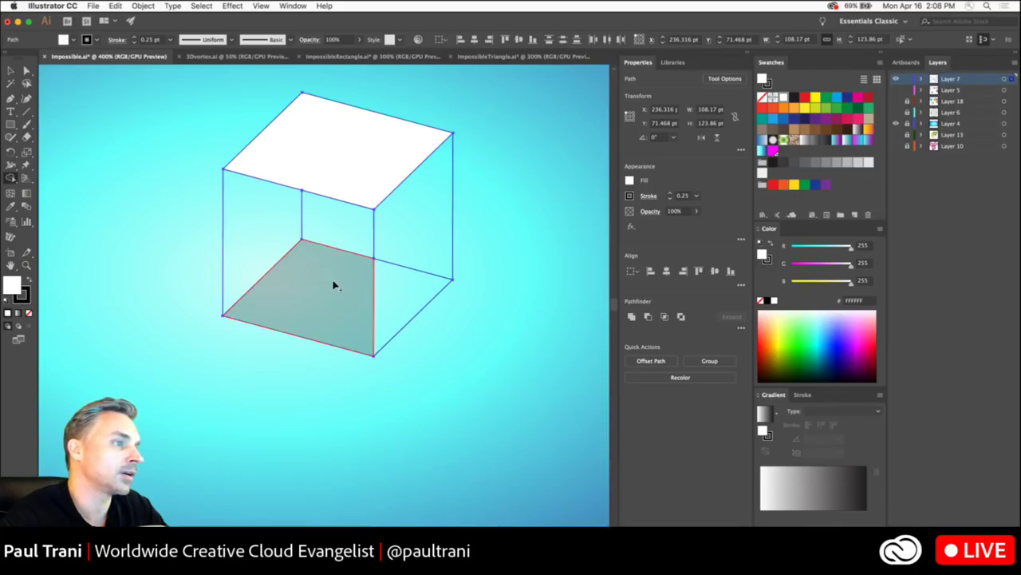
left_click_drag(333, 285, 399, 288)
scroll(218, 130, "left", 5)
scroll(219, 130, "up", 2)
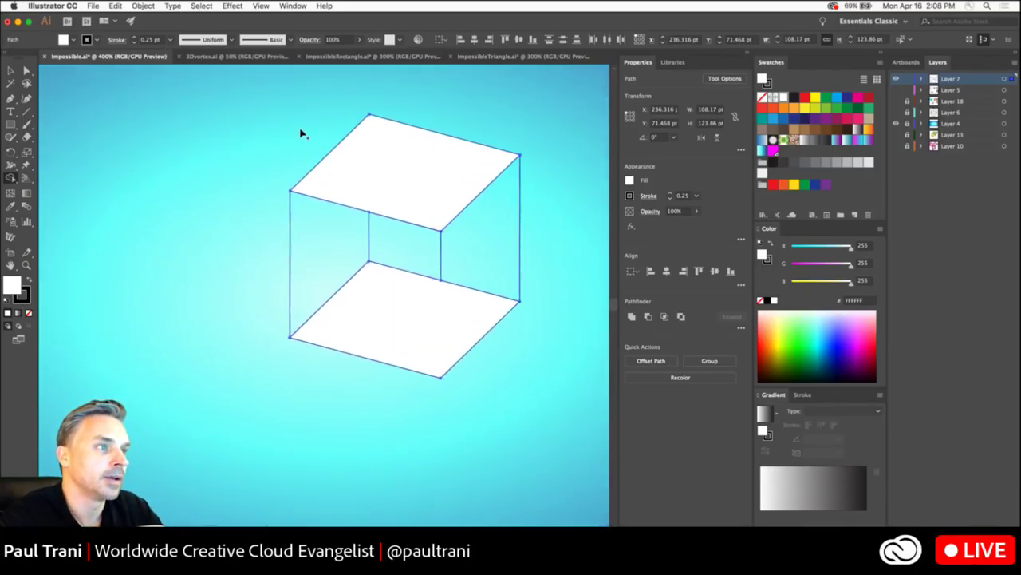
key("v")
key("super+a")
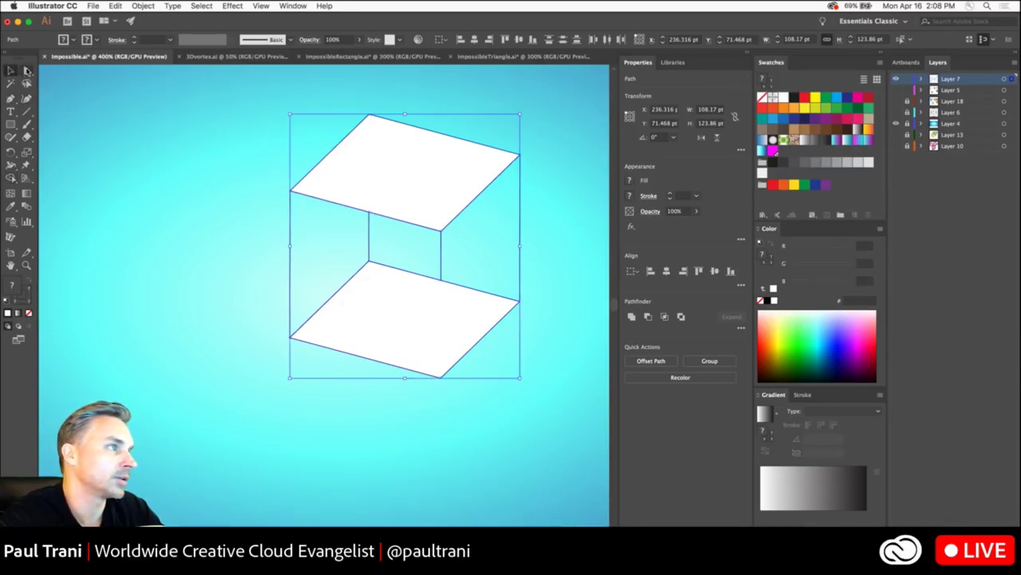
left_click(26, 71)
left_click_drag(269, 98, 541, 375)
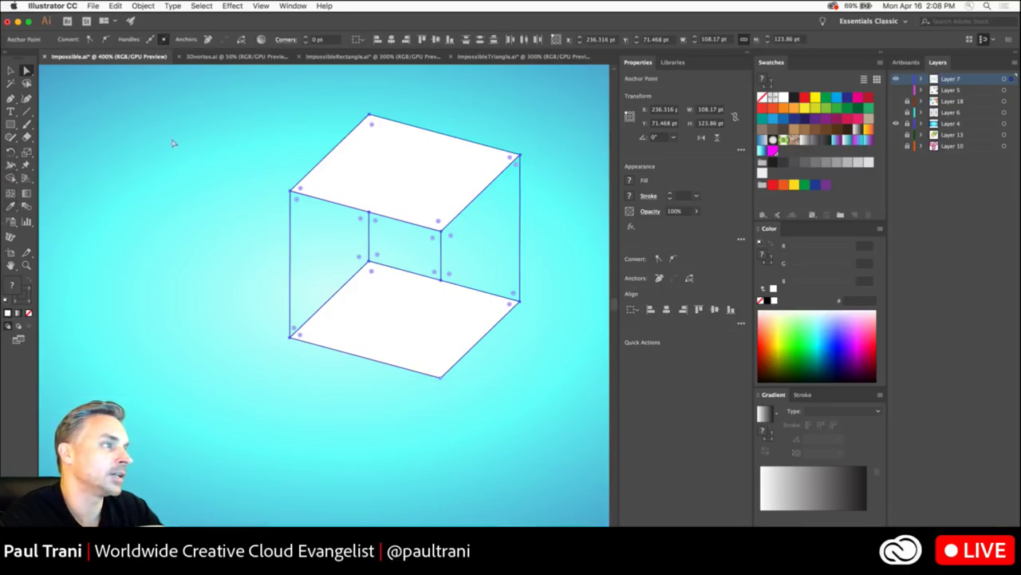
left_click(10, 177)
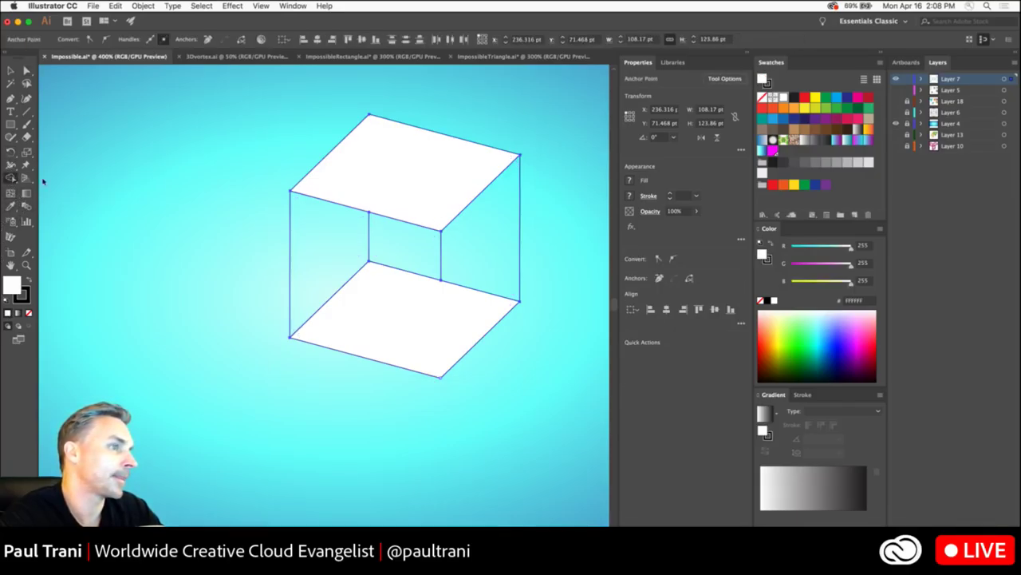
left_click(322, 238)
left_click(472, 239)
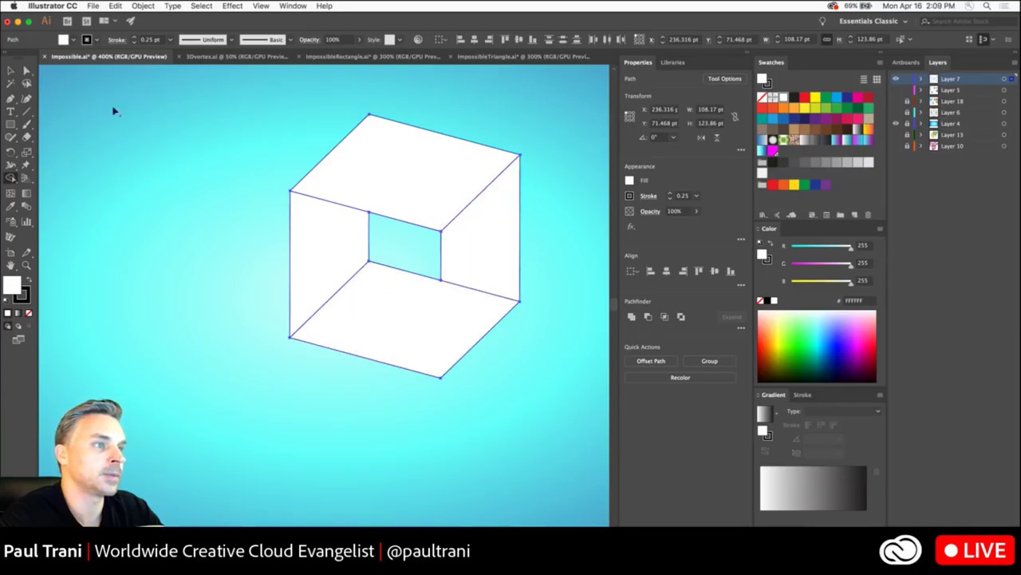
- Colour the two side faces yellow from the Swatches panel and deselect to view the result
left_click(26, 70)
left_click(311, 239)
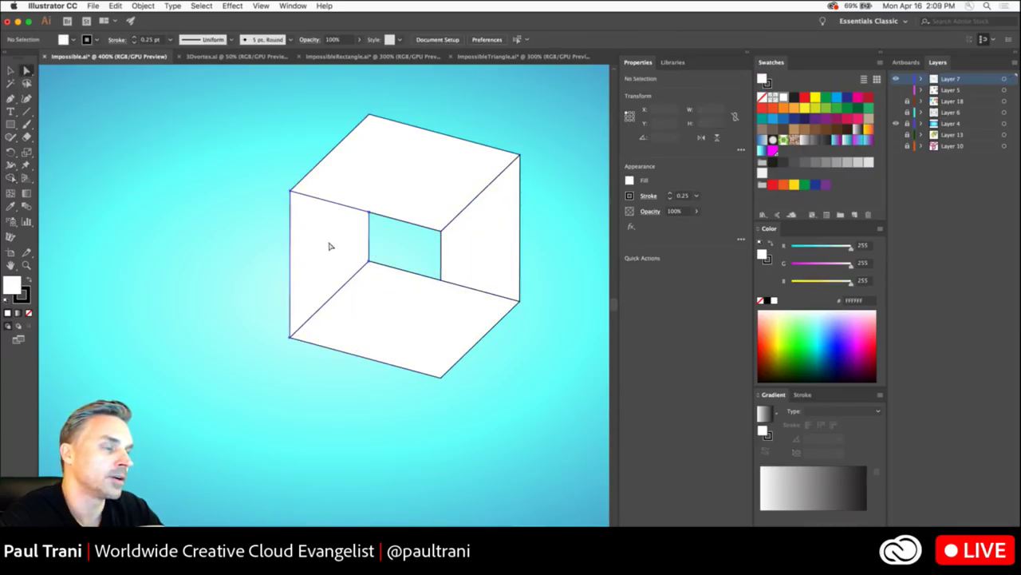
left_click(479, 243, "shift")
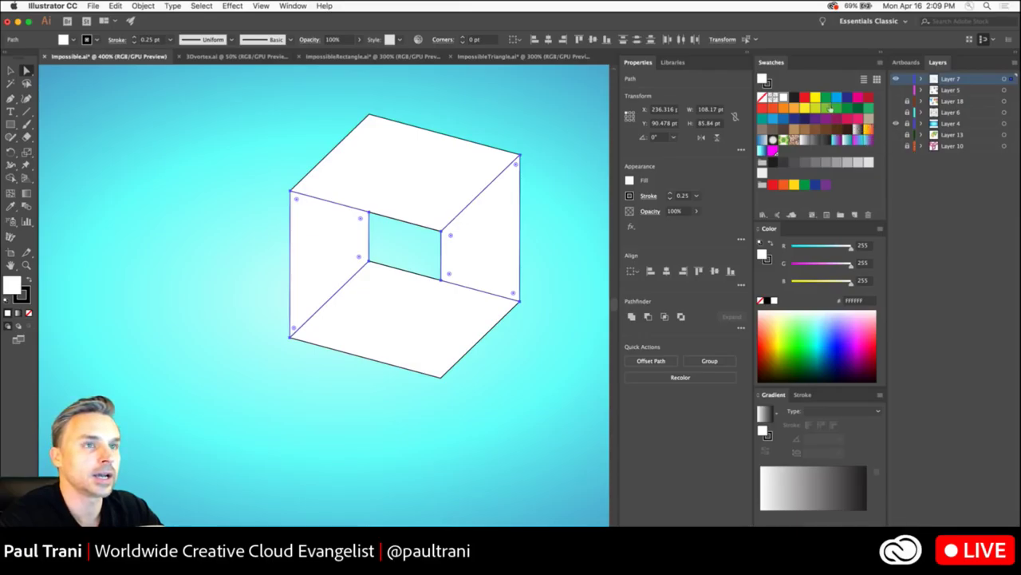
left_click(816, 97)
left_click(399, 194, "shift")
left_click(405, 317, "shift")
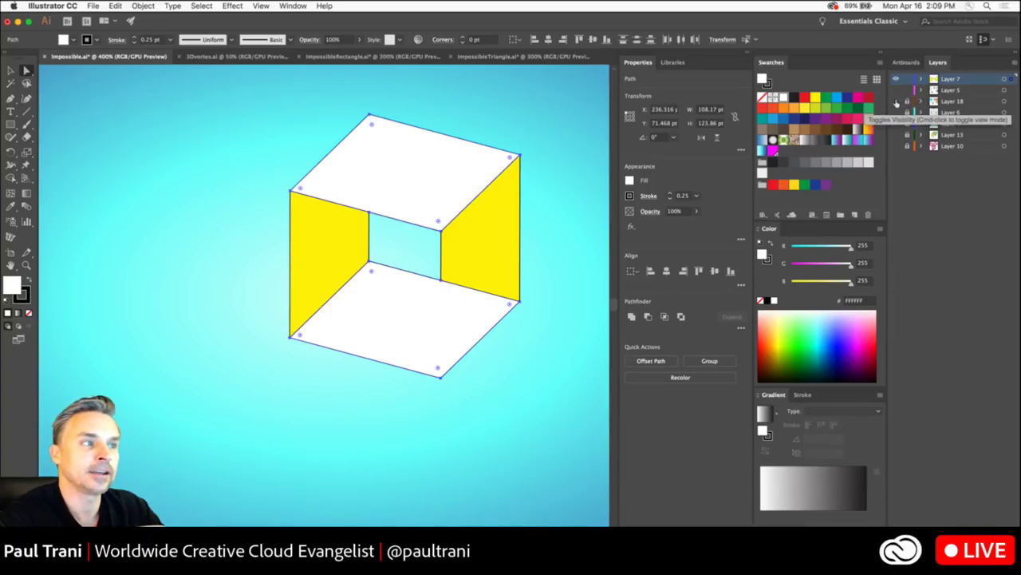
left_click(144, 221)
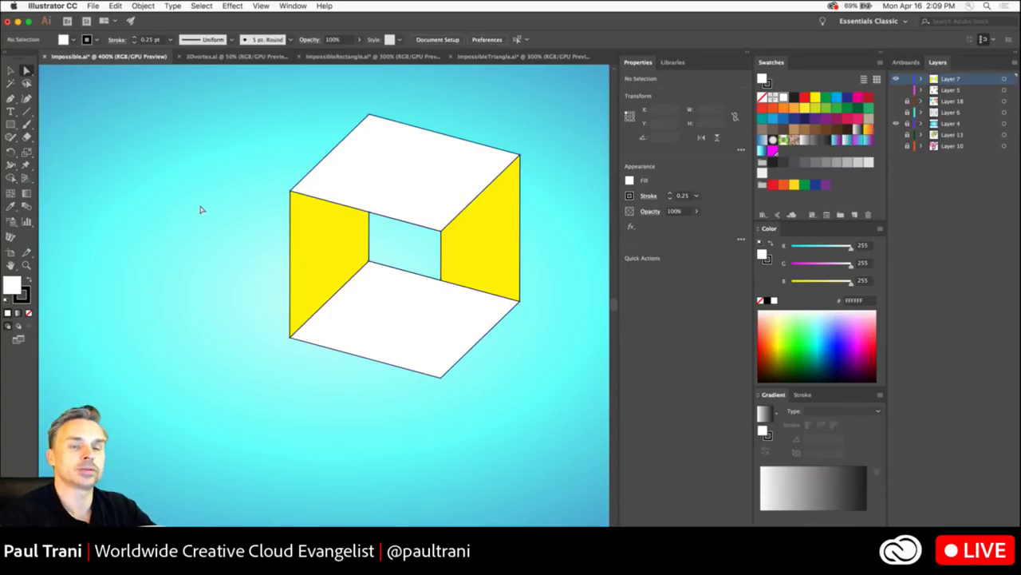
key("space")
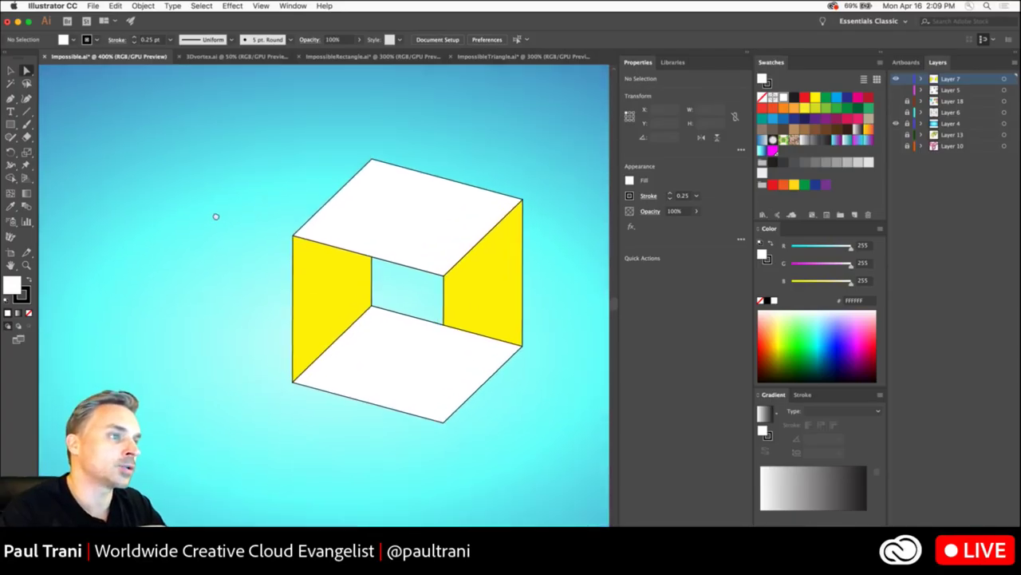
- Give the whole cube 3 pt outlines with rounded caps
left_click_drag(269, 147, 539, 491)
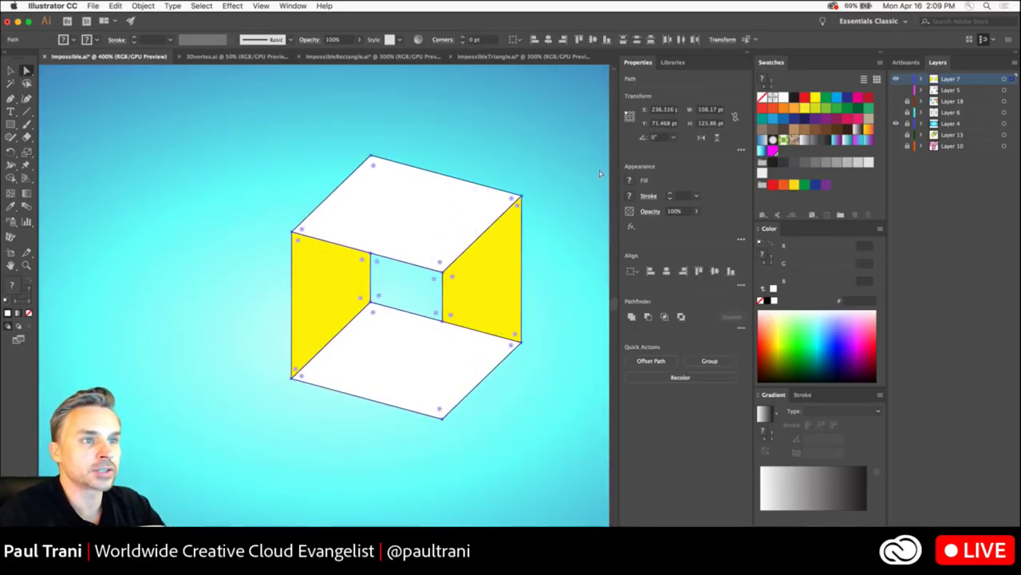
left_click(134, 39)
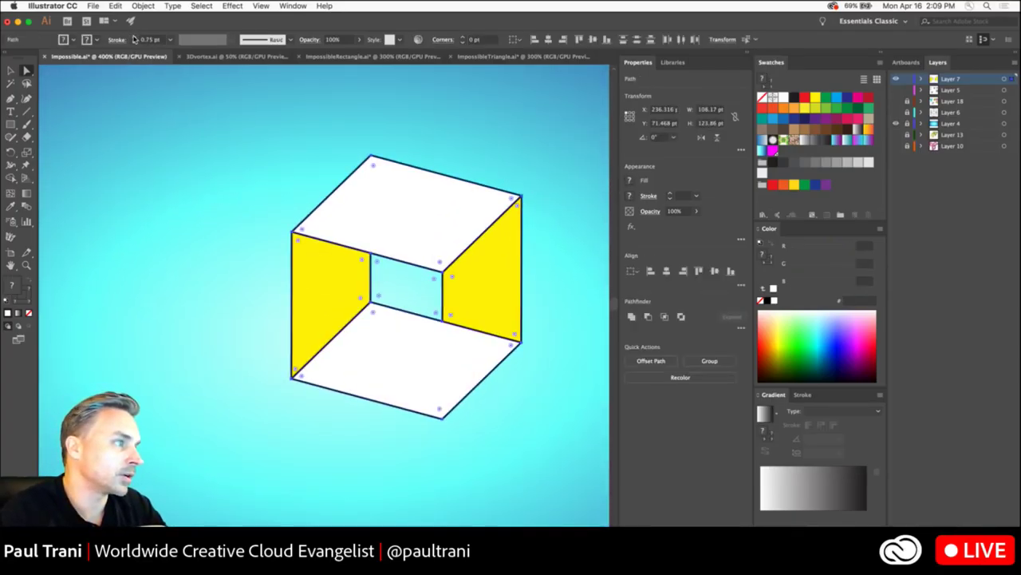
left_click(134, 39)
left_click(134, 39)
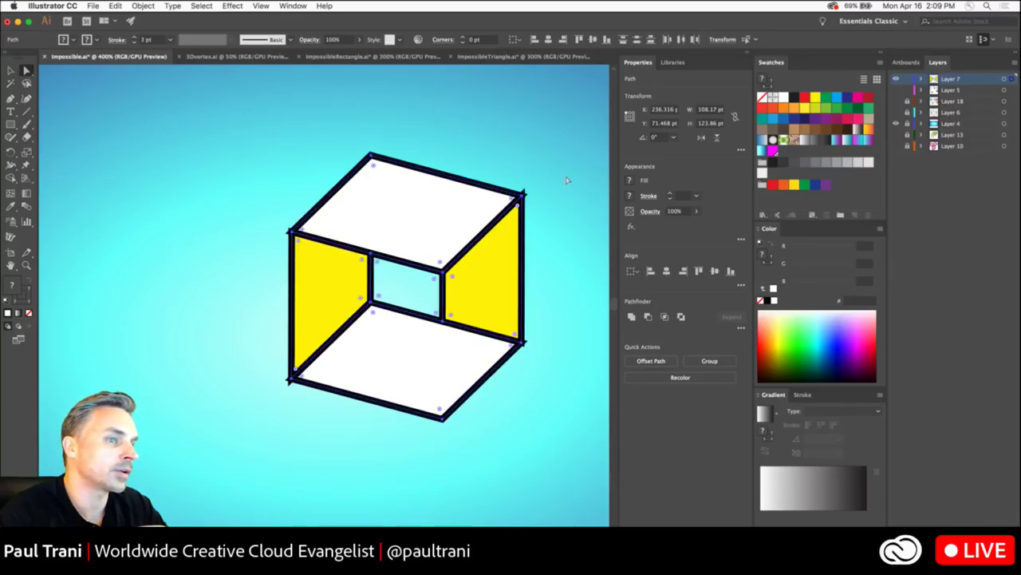
left_click(649, 196)
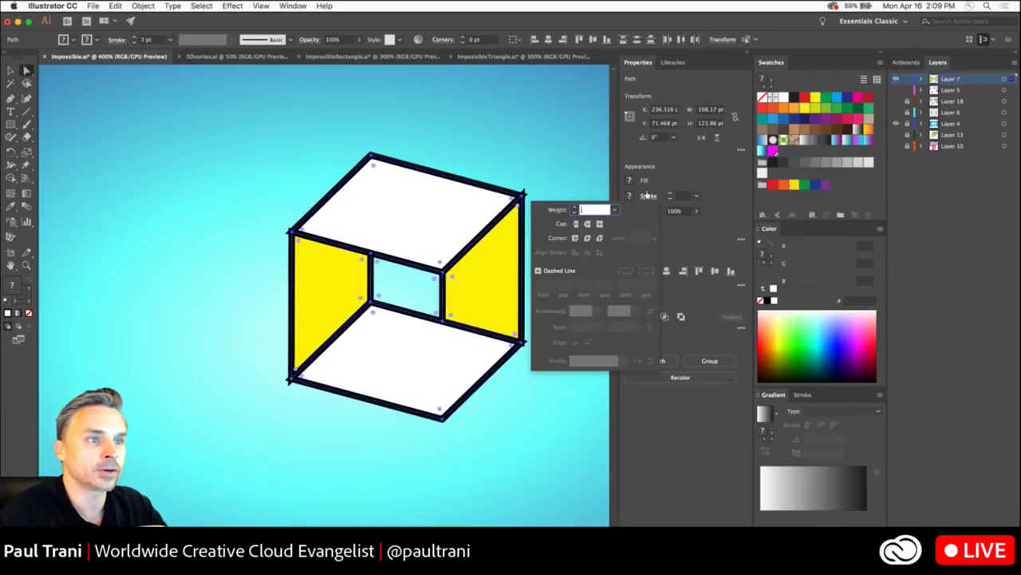
left_click(587, 223)
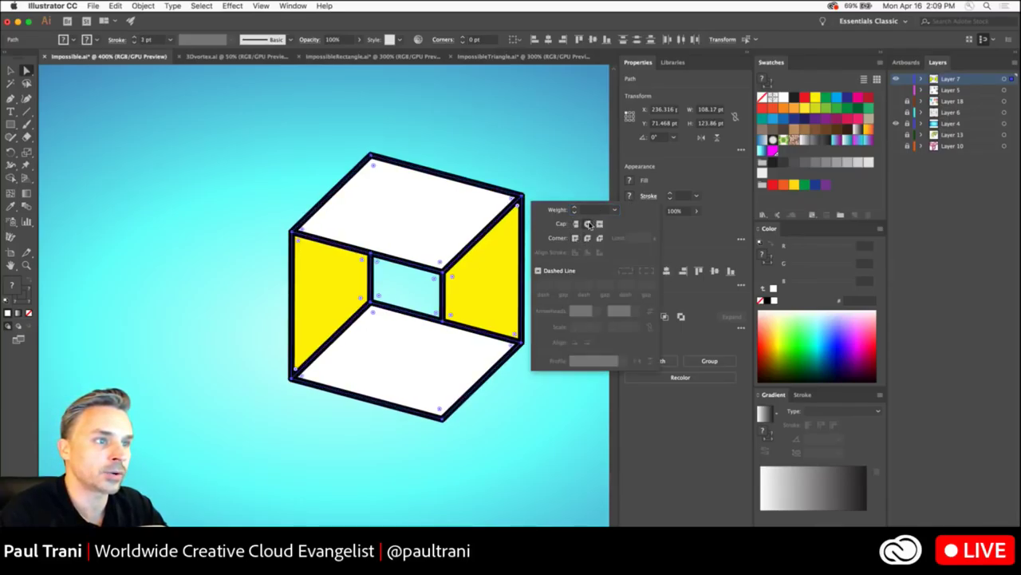
- Deselect the cube and show the layer with the other example shapes
left_click(259, 161)
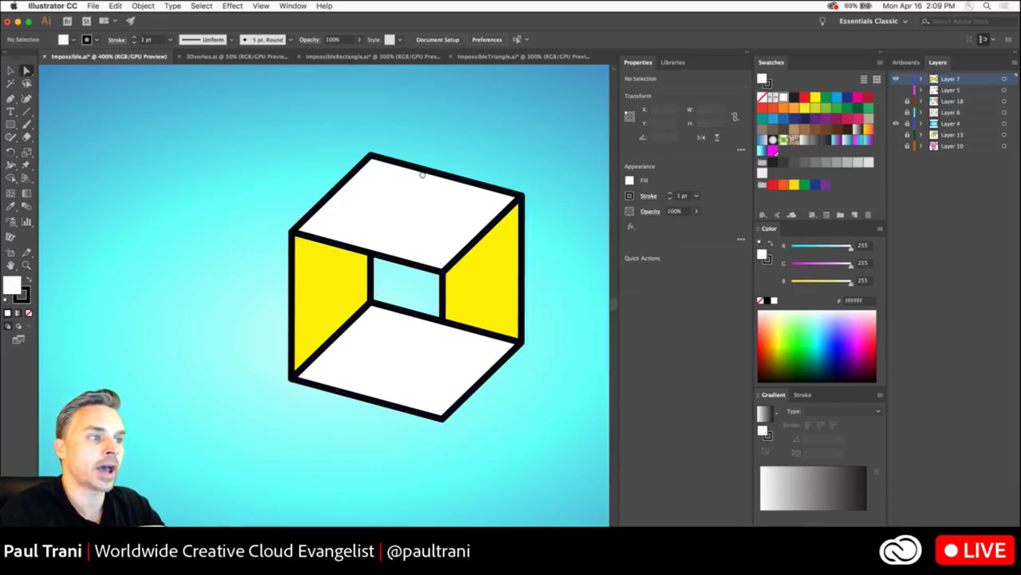
scroll(309, 164, "right", 5)
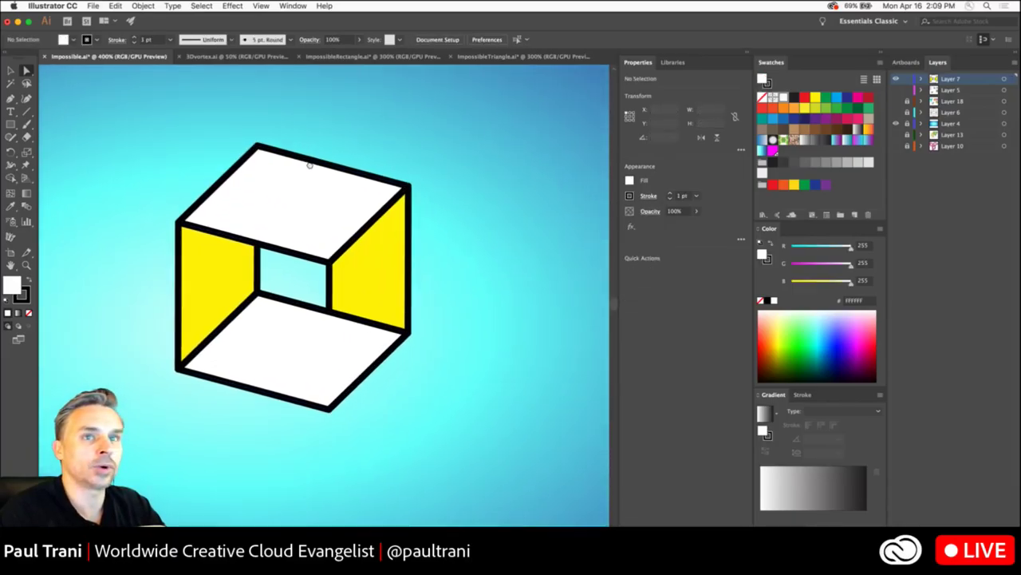
left_click(897, 102)
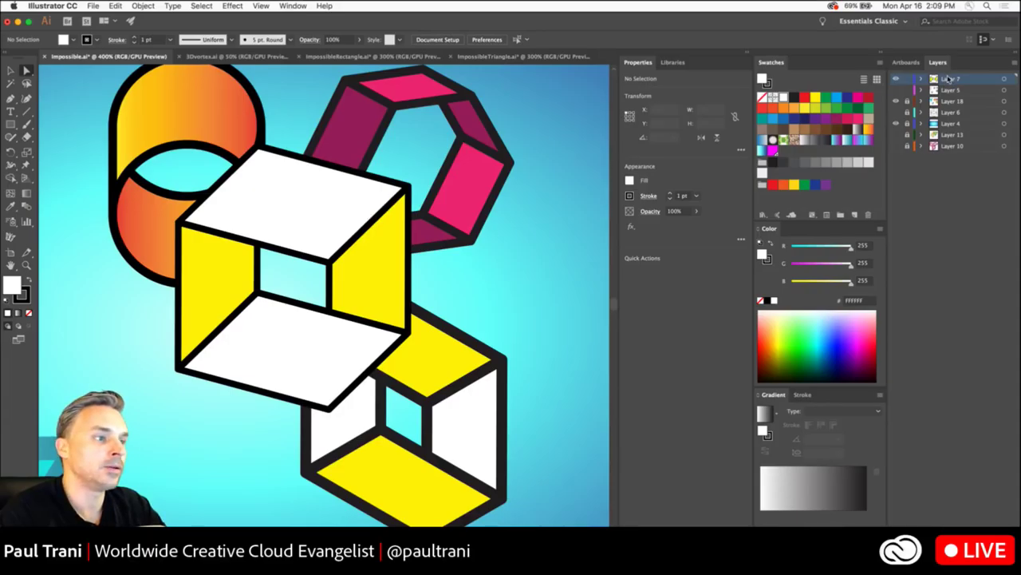
- Select the whole hollow cube, scale it down, and move it to the lower left
left_click(256, 199)
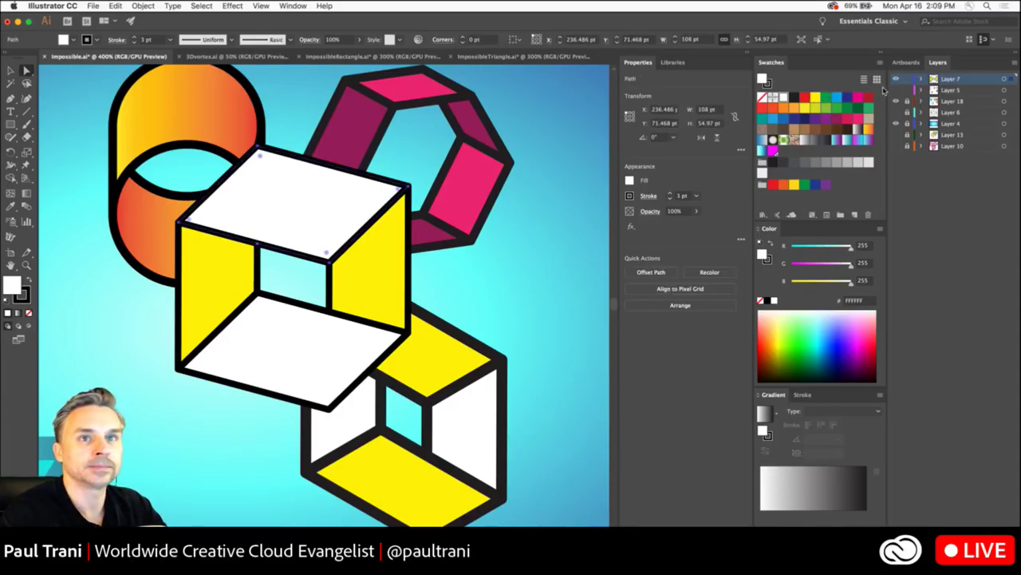
key("super+a")
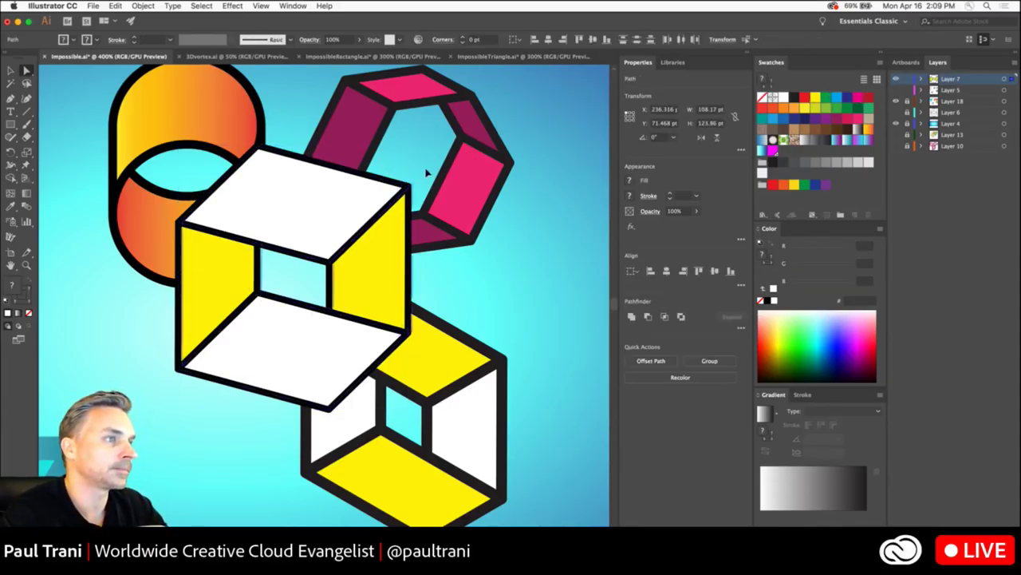
left_click_drag(294, 203, 536, 157)
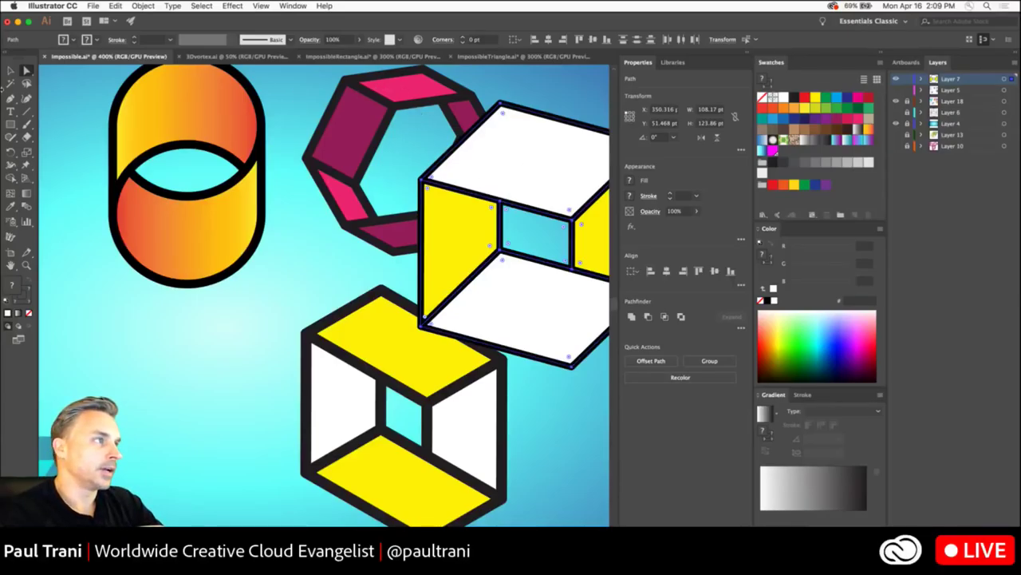
left_click(12, 70)
left_click_drag(423, 104, 517, 213)
left_click_drag(168, 343, 175, 346)
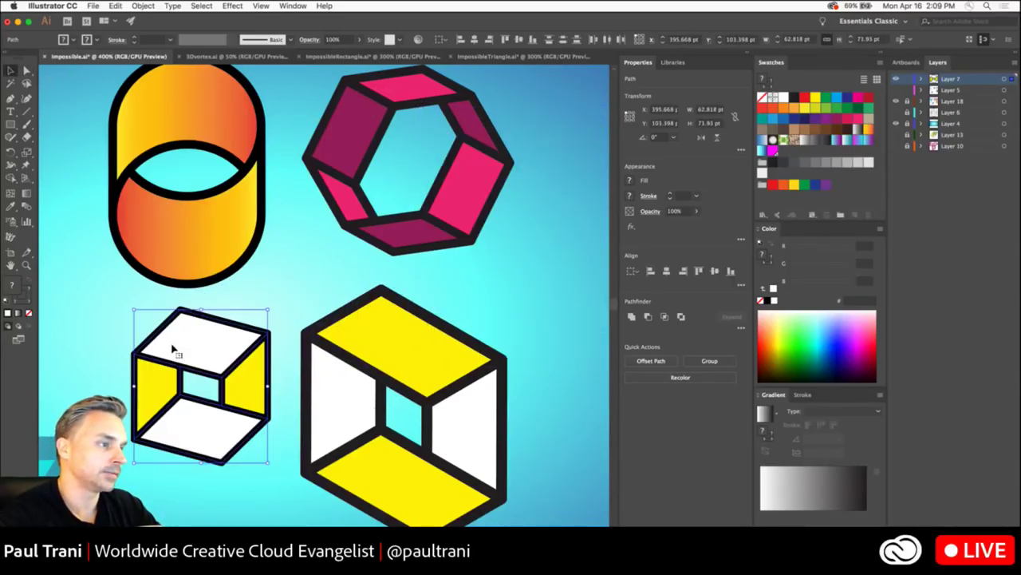
- Deselect the cube and pan the canvas to bring the gradient triangle into view
scroll(240, 313, "left", 5)
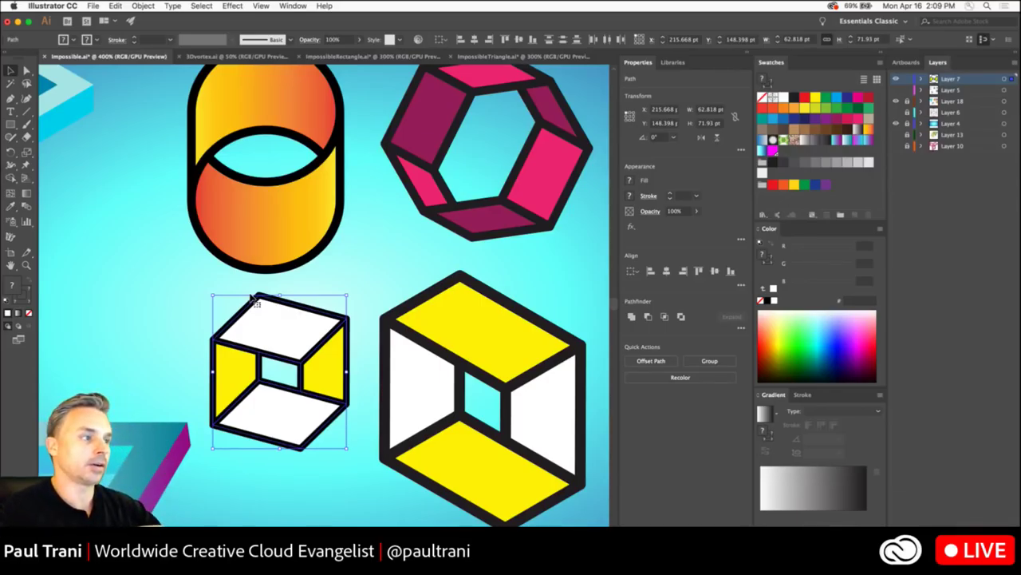
scroll(342, 246, "up", 3)
scroll(342, 247, "left", 3)
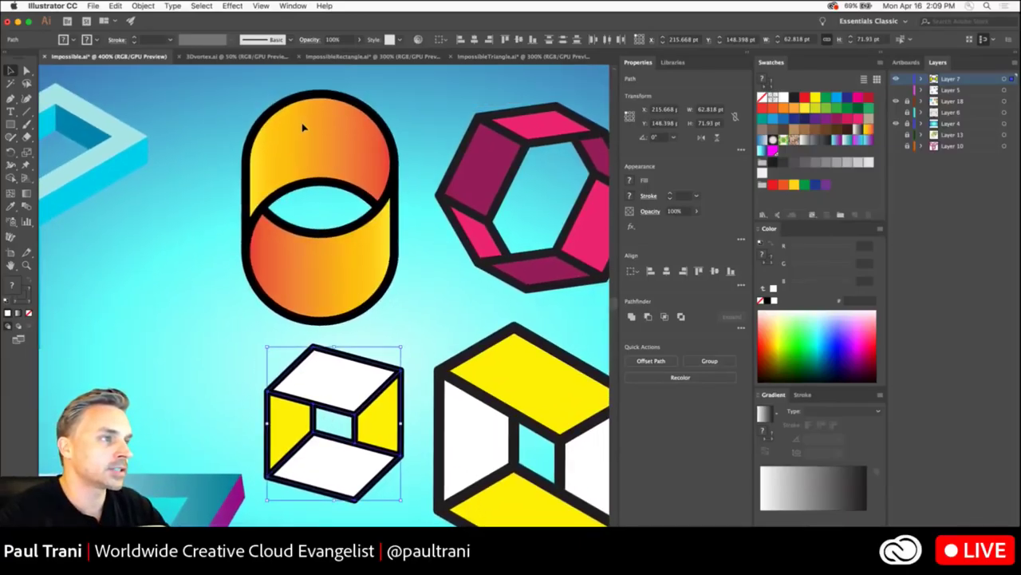
left_click(303, 127)
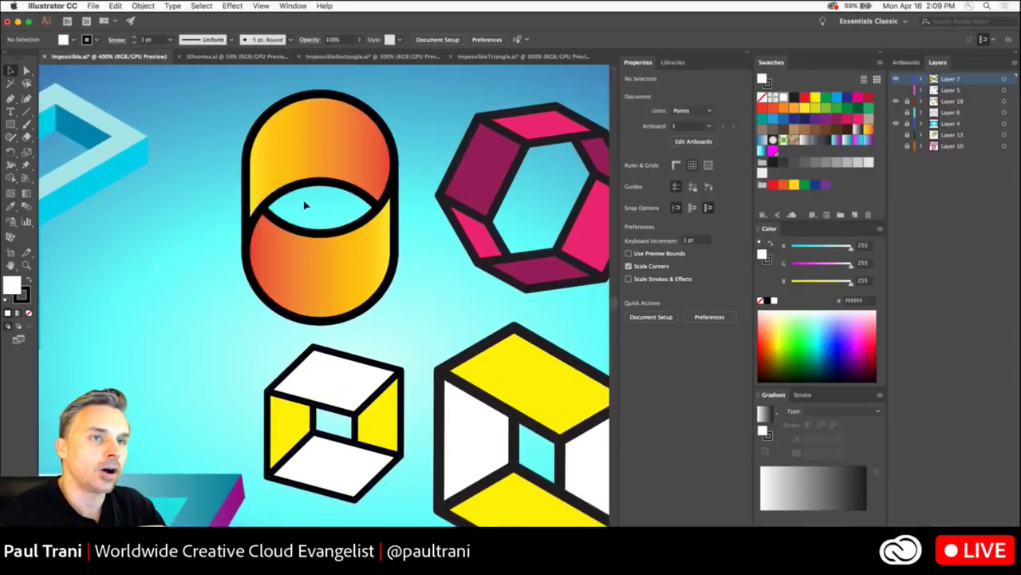
scroll(305, 201, "right", 5)
scroll(306, 200, "left", 3)
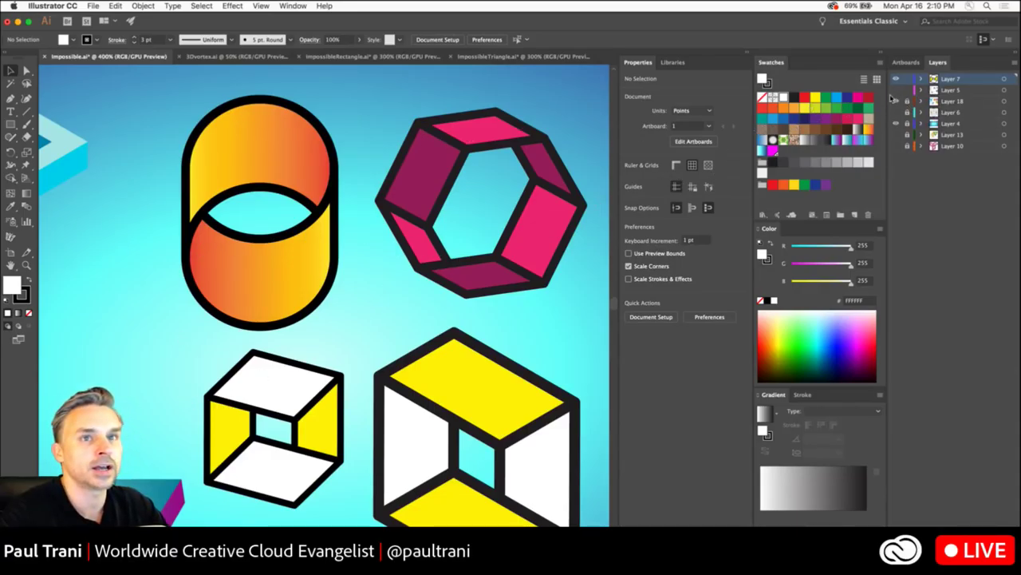
left_click_drag(177, 225, 376, 95)
scroll(271, 263, "down", 5)
scroll(296, 310, "up", 10)
scroll(296, 310, "right", 10)
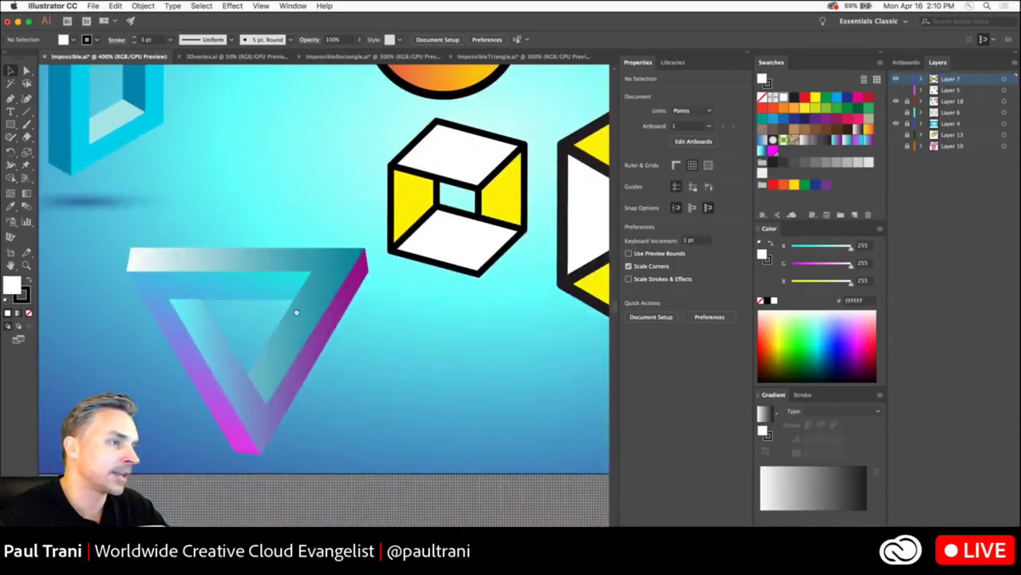
scroll(191, 463, "down", 5)
scroll(191, 463, "left", 3)
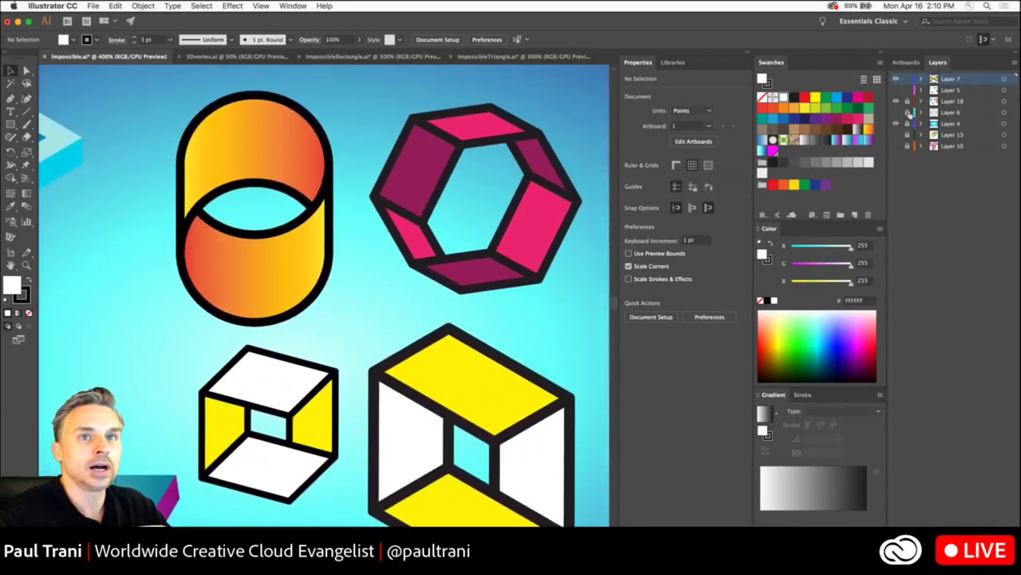
- Hide the example-shape layer and Layer 7, show Layer 5, and delete the grey rectangle
left_click(896, 79)
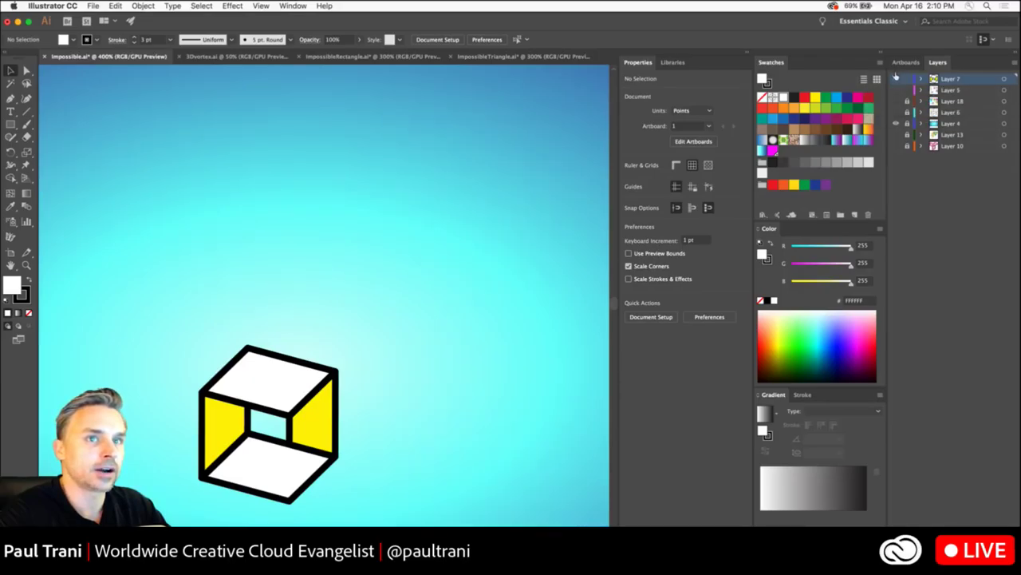
left_click(896, 89)
left_click(910, 91)
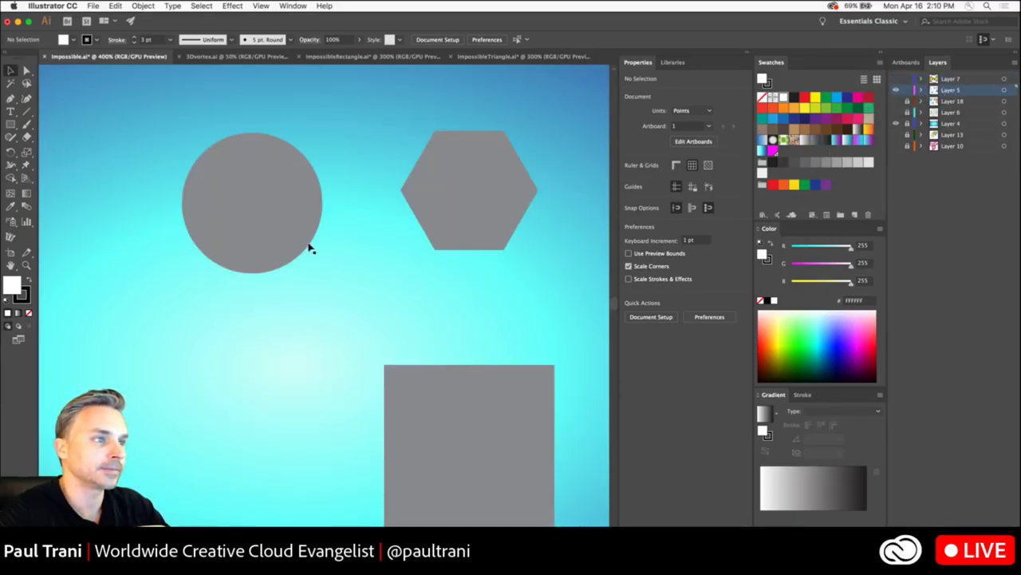
left_click(410, 447)
key("Delete")
- Shift the grey circle left and move the grey hexagon up toward the canvas centre
left_click(459, 213)
left_click_drag(461, 214, 456, 237)
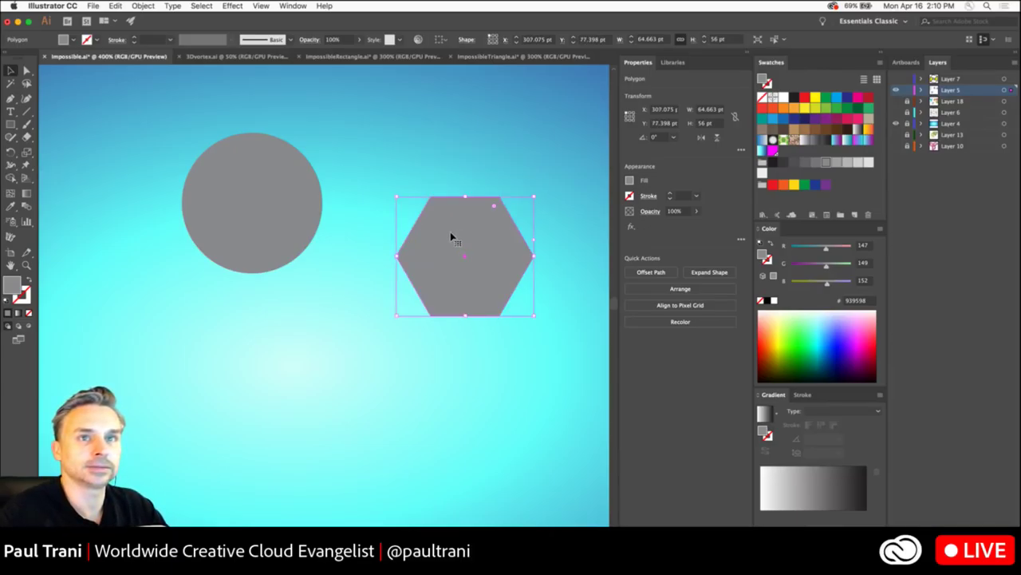
left_click(264, 202)
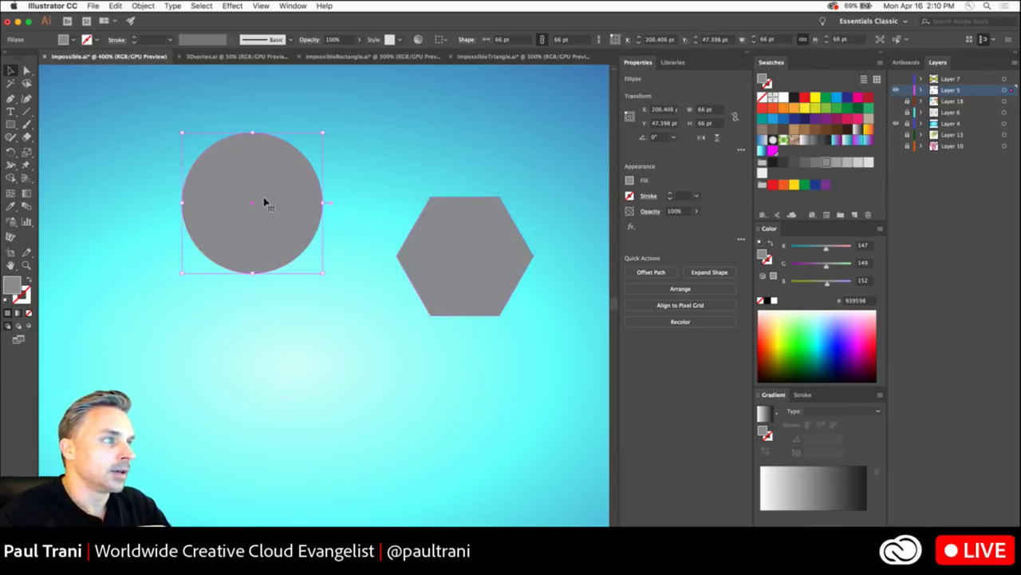
left_click_drag(264, 202, 204, 199)
left_click(487, 252)
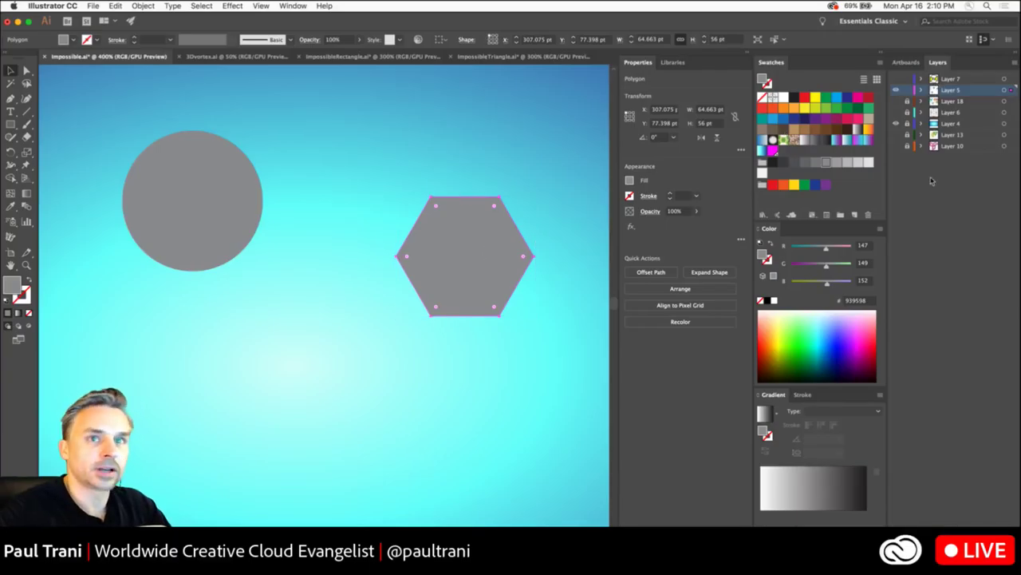
key("Delete")
key("ctrl+z")
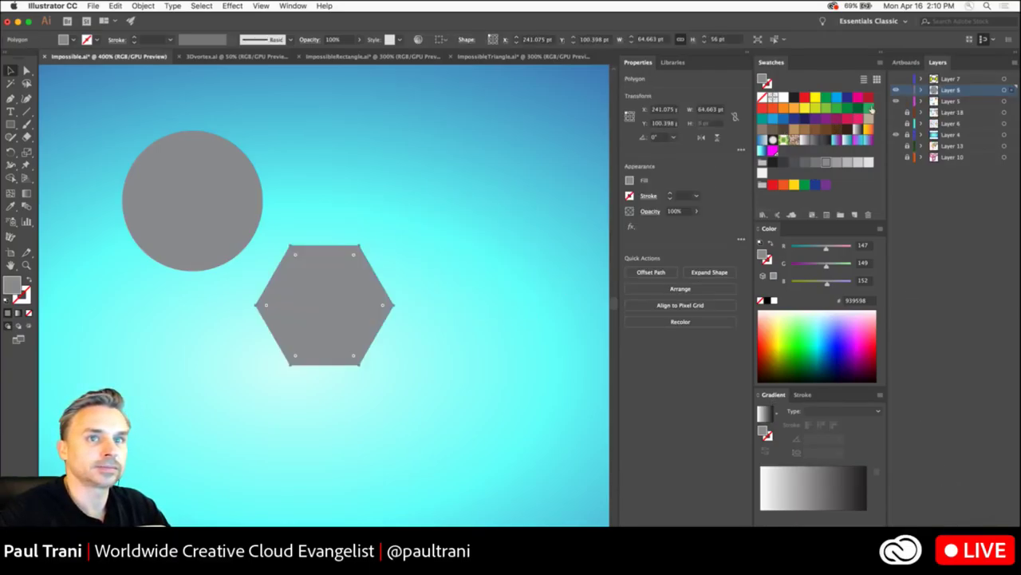
key("ctrl+z")
left_click_drag(337, 285, 424, 242)
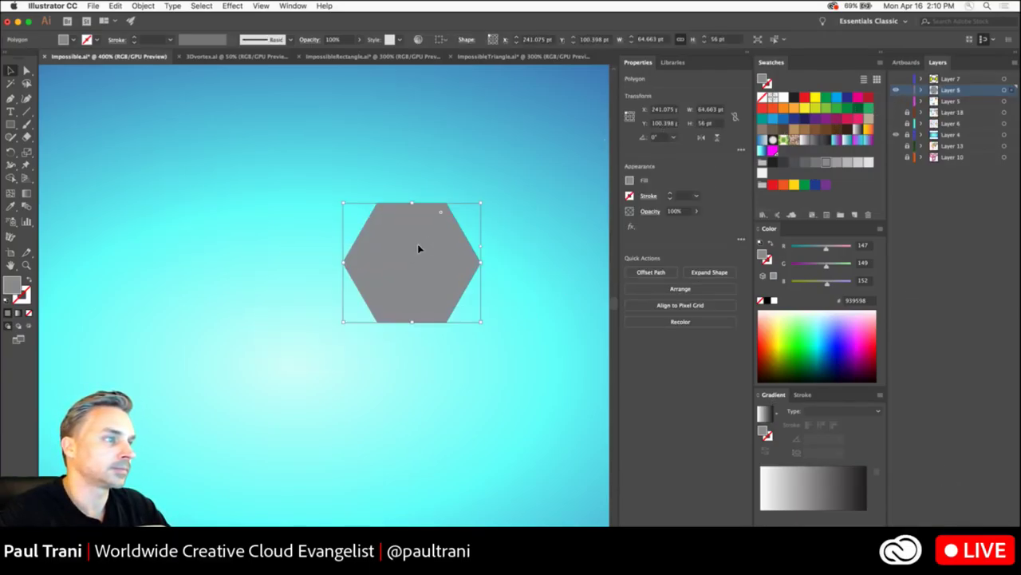
- Apply 3D Extrude & Bevel to the hexagon with Wireframe surface, previewed before confirming
left_click(232, 5)
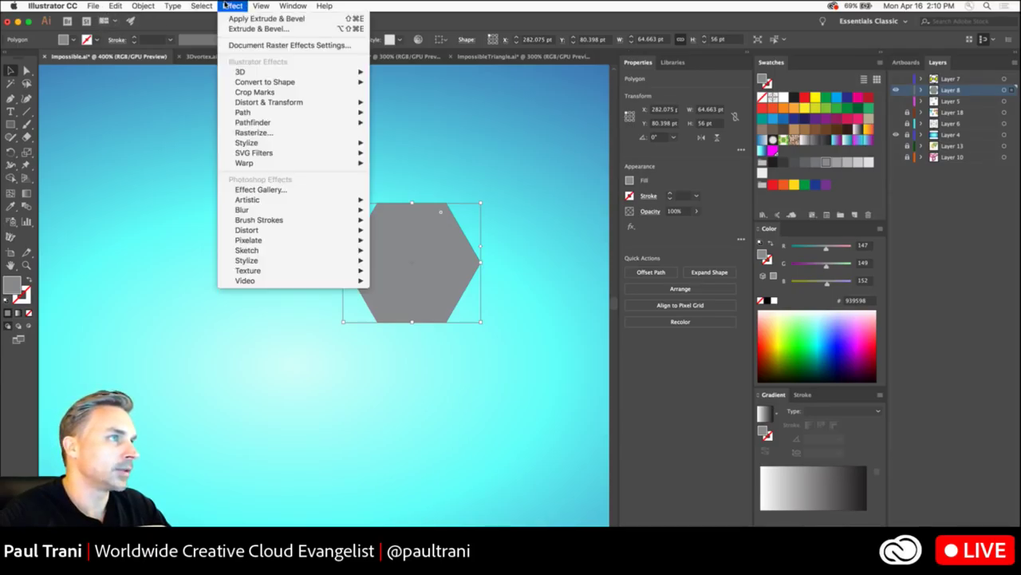
mouse_move(239, 71)
left_click(410, 71)
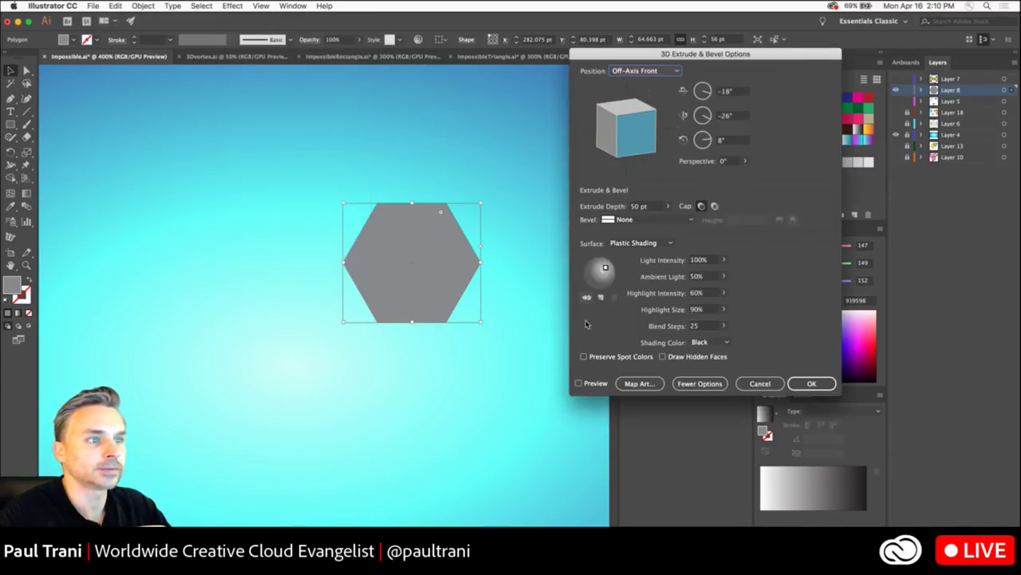
left_click(579, 383)
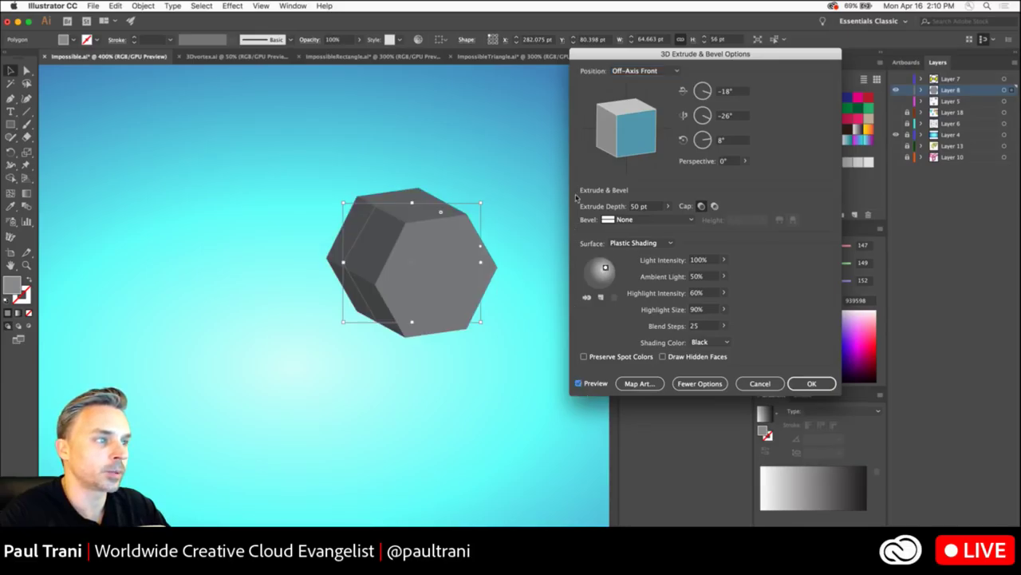
left_click(635, 244)
left_click(638, 254)
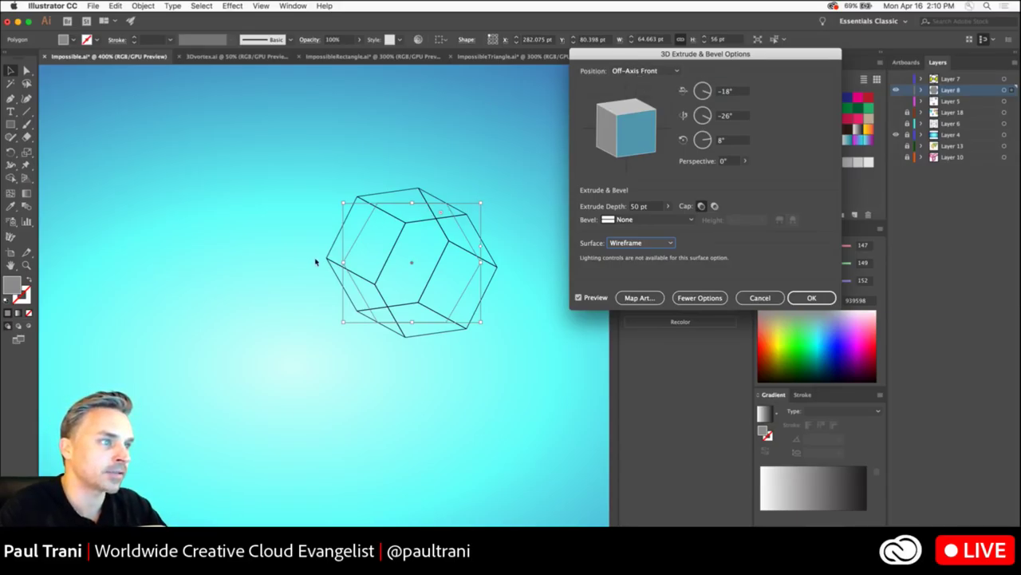
key("alt")
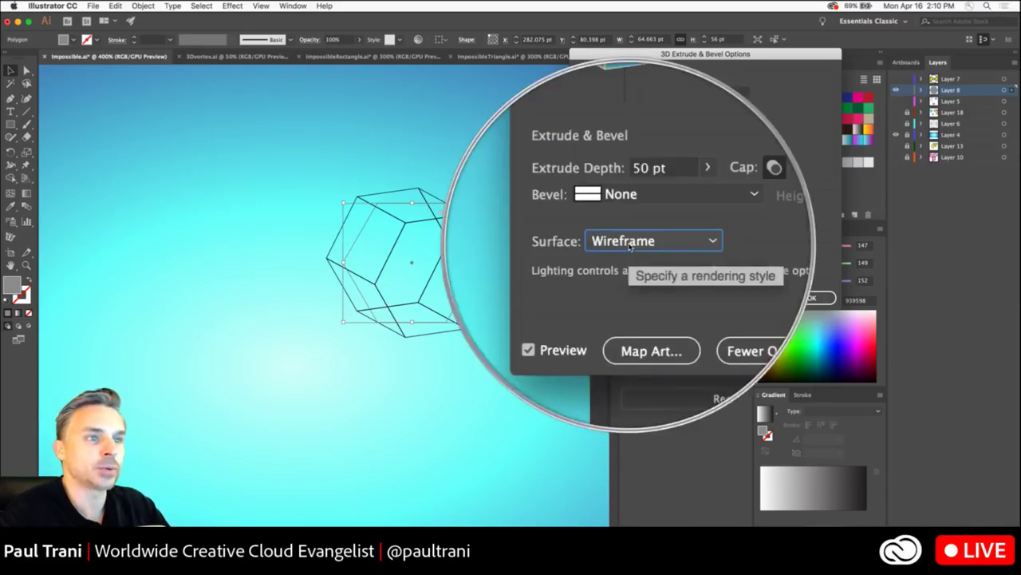
left_click(810, 298)
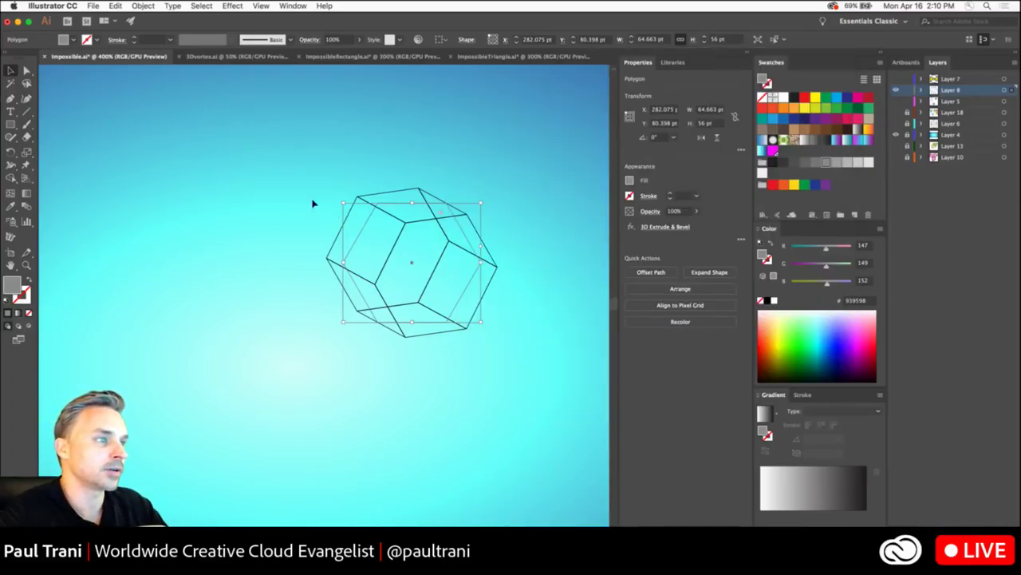
left_click(142, 5)
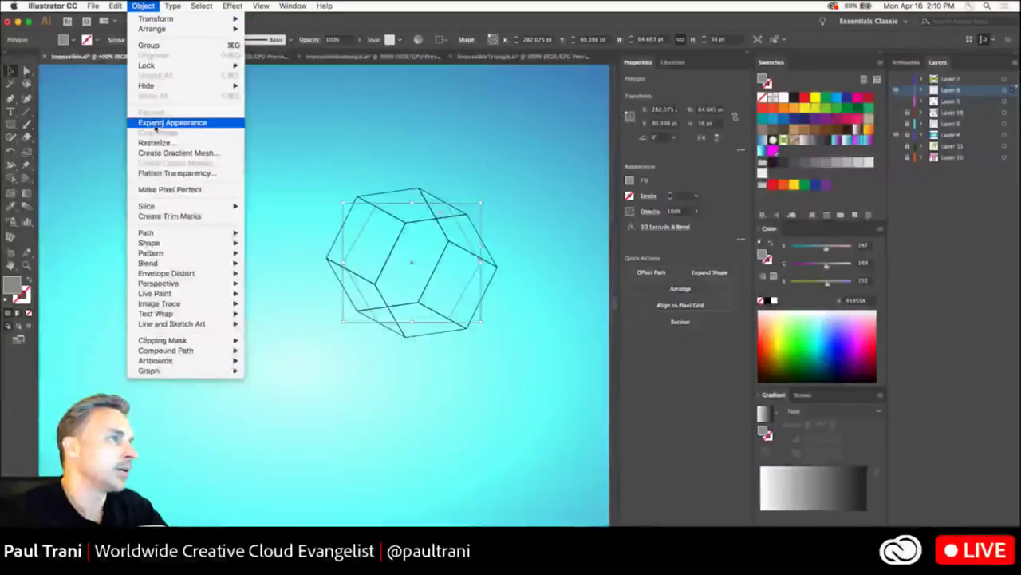
- Expand the wireframe, ungroup it twice, release its clipping mask, and enlarge it to 116.68 × 102 pt
left_click(156, 123)
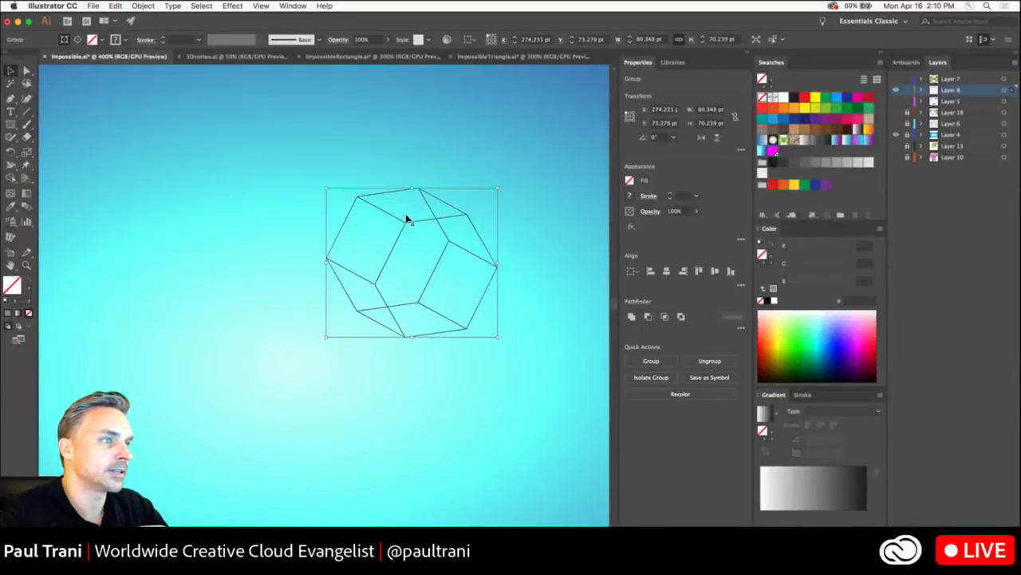
right_click(407, 225)
left_click(431, 311)
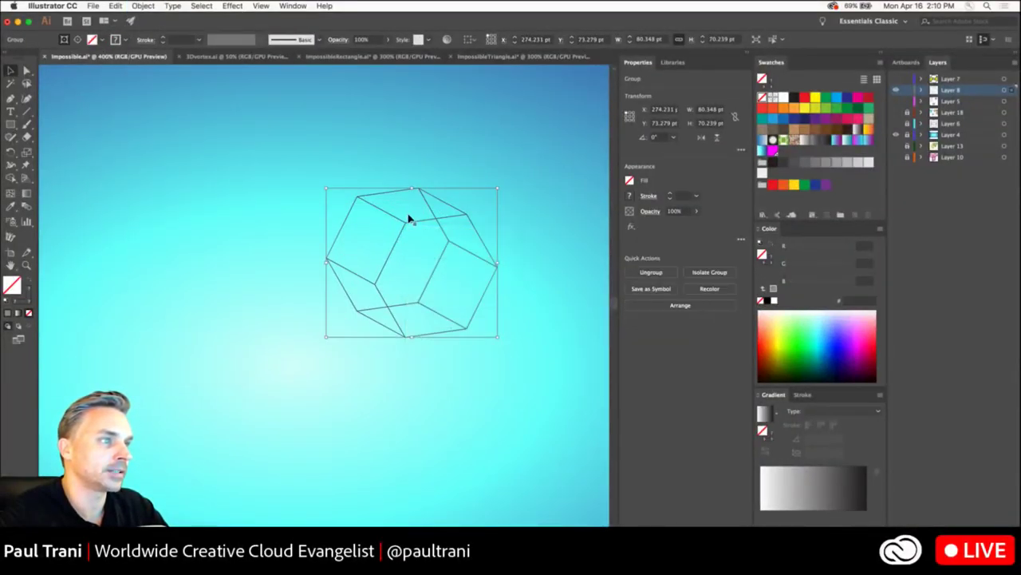
right_click(407, 223)
left_click(432, 314)
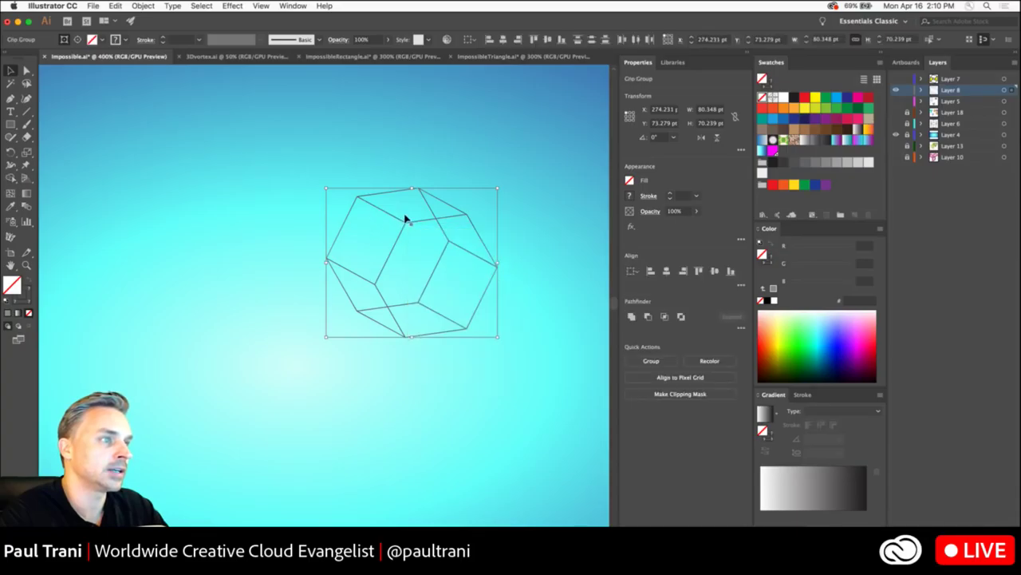
right_click(406, 225)
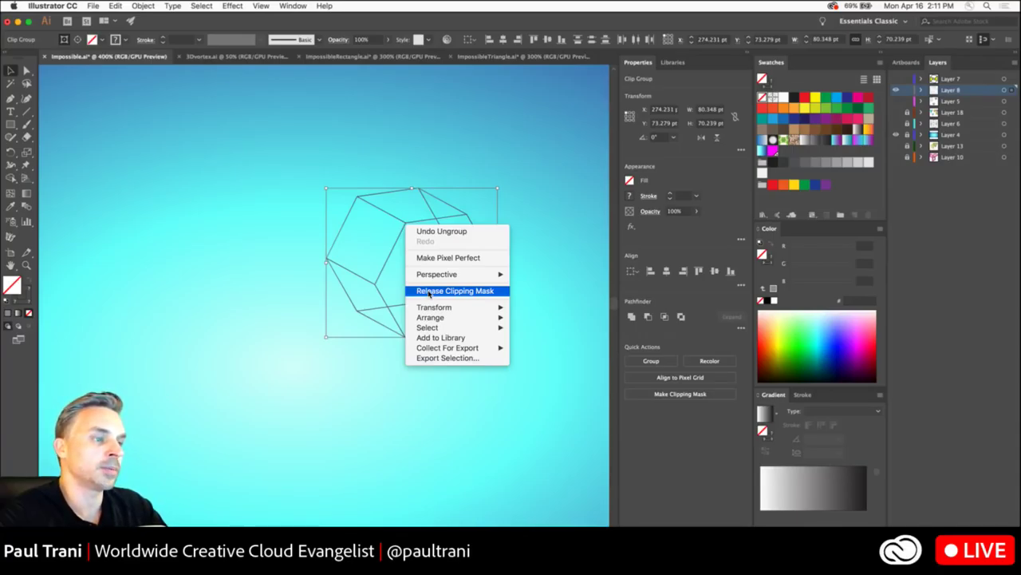
left_click(429, 292)
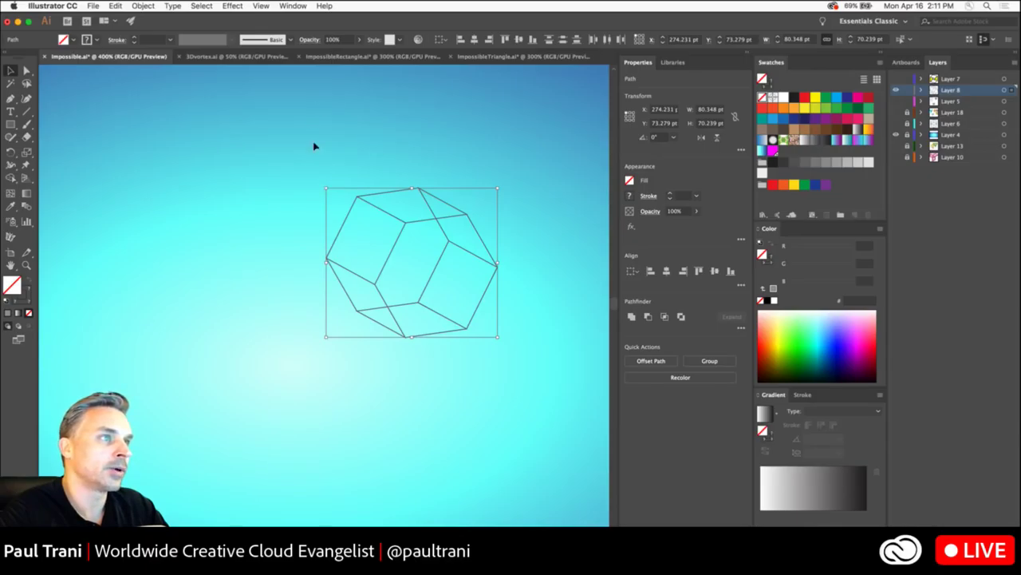
left_click_drag(326, 189, 288, 154)
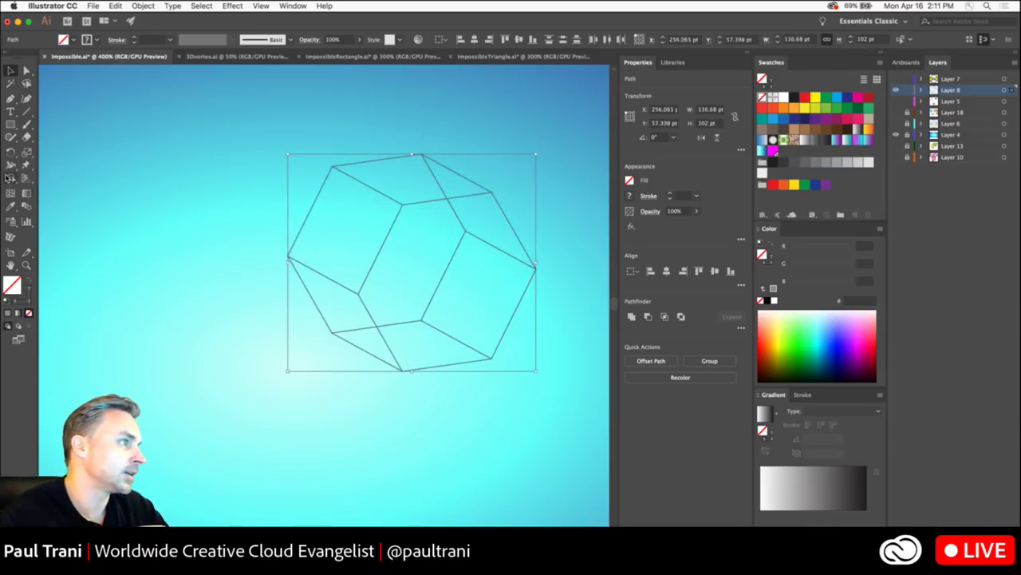
left_click(11, 177)
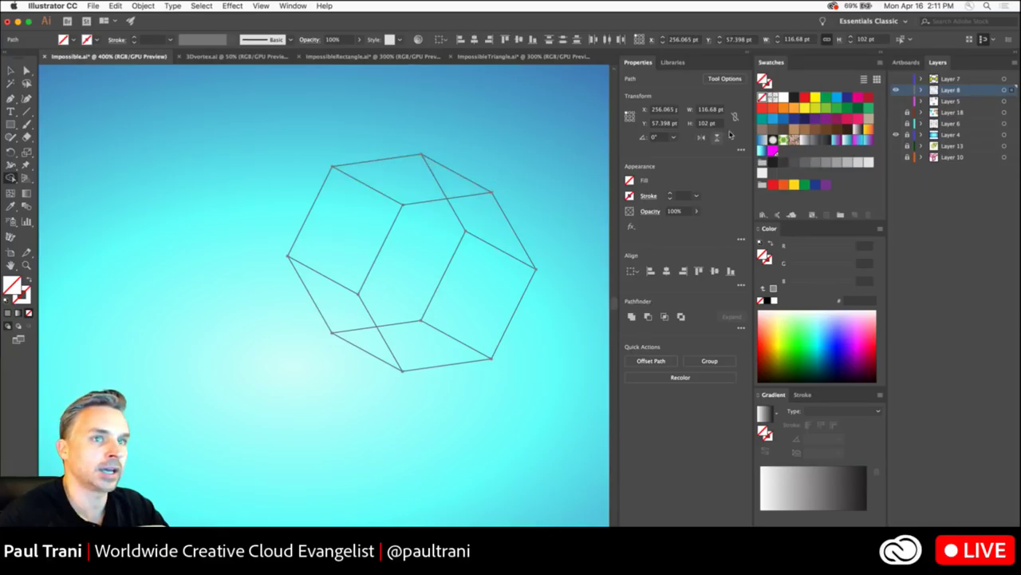
- Paint the hexagon wireframe's top and bottom faces magenta with Live Paint
left_click(806, 97)
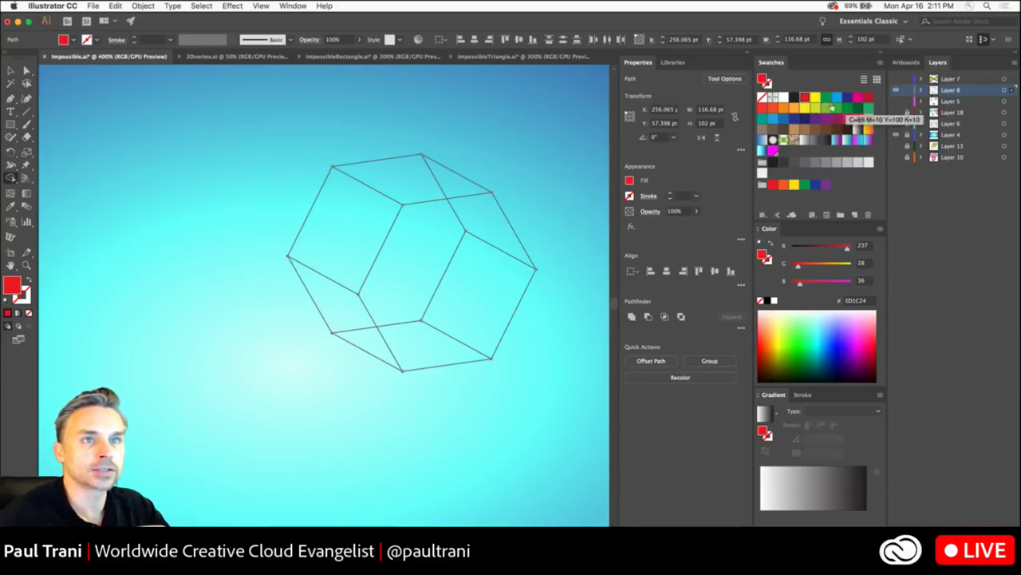
left_click(773, 150)
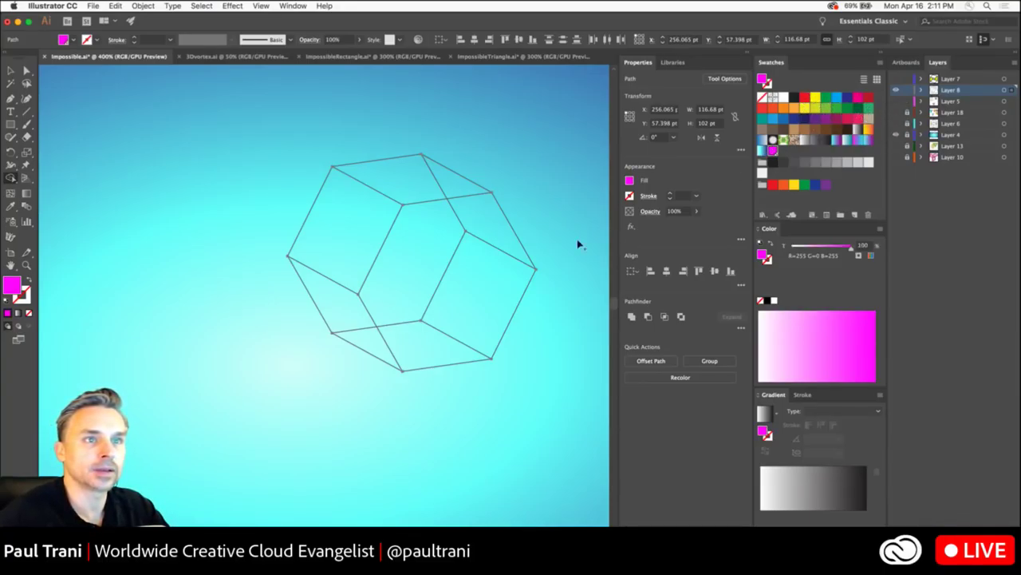
left_click(378, 184)
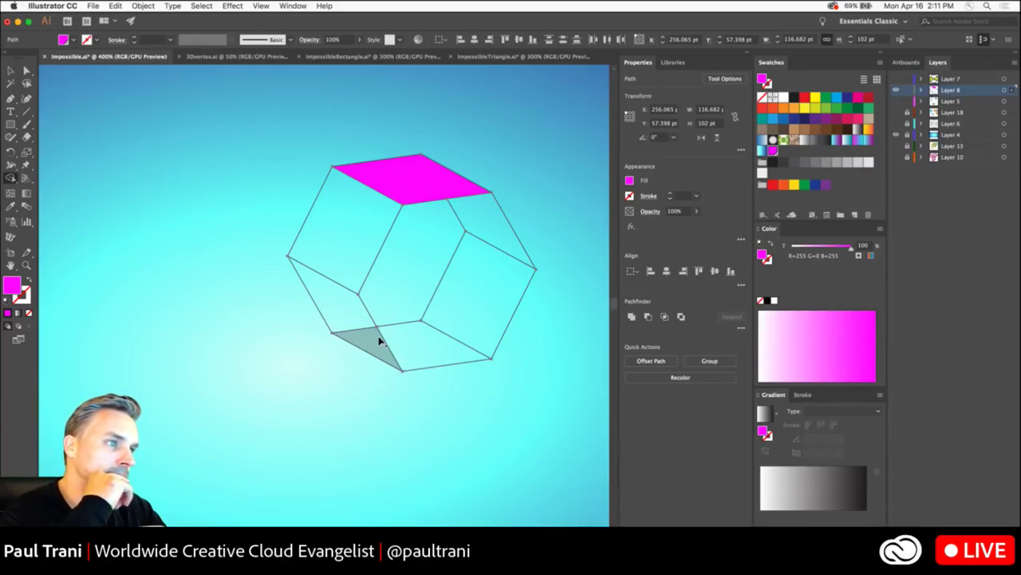
left_click(415, 343)
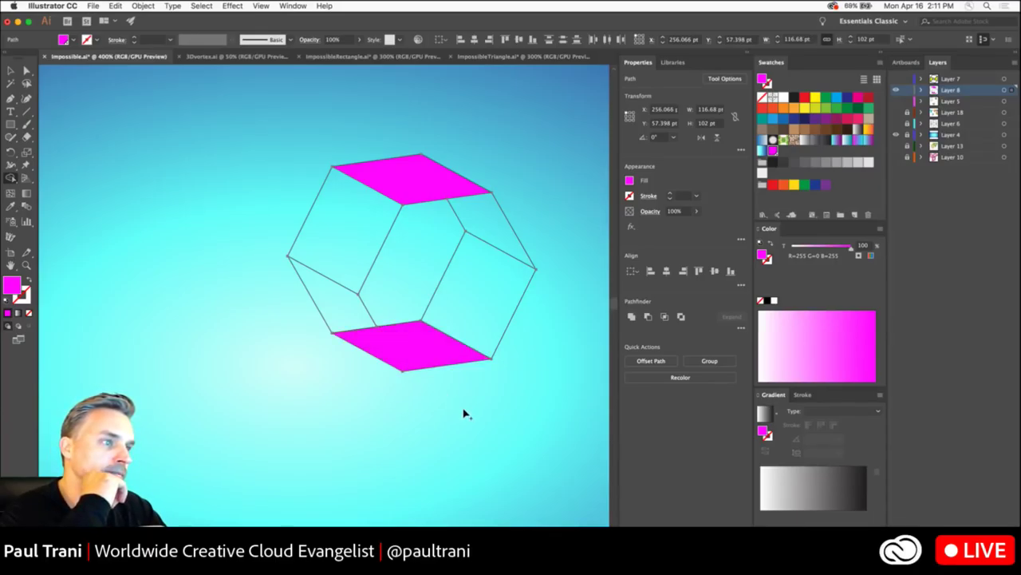
- Fill the left and right faces purple and the inner slanted faces a darker purple
left_click(827, 118)
left_click(461, 300)
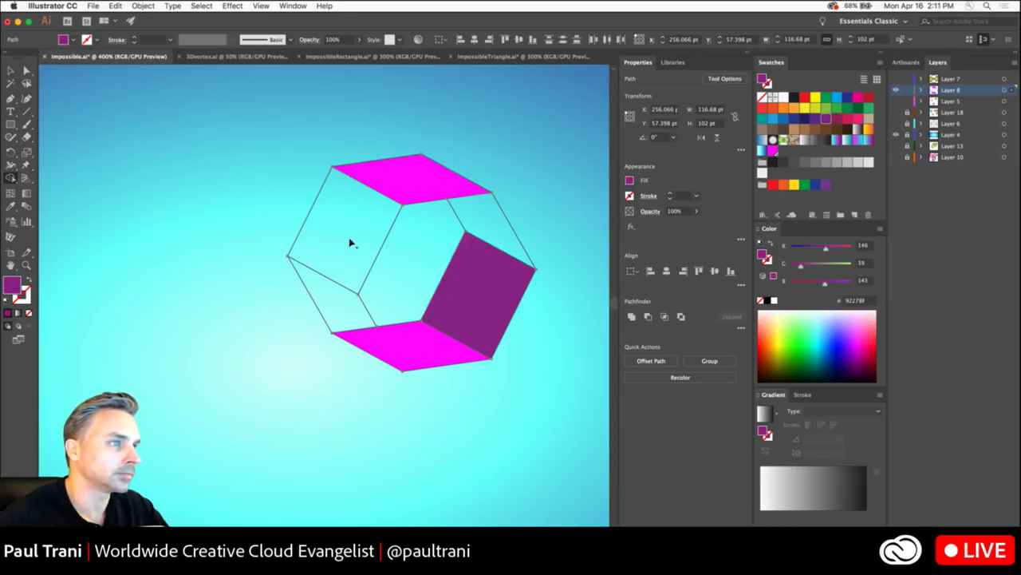
left_click(335, 222)
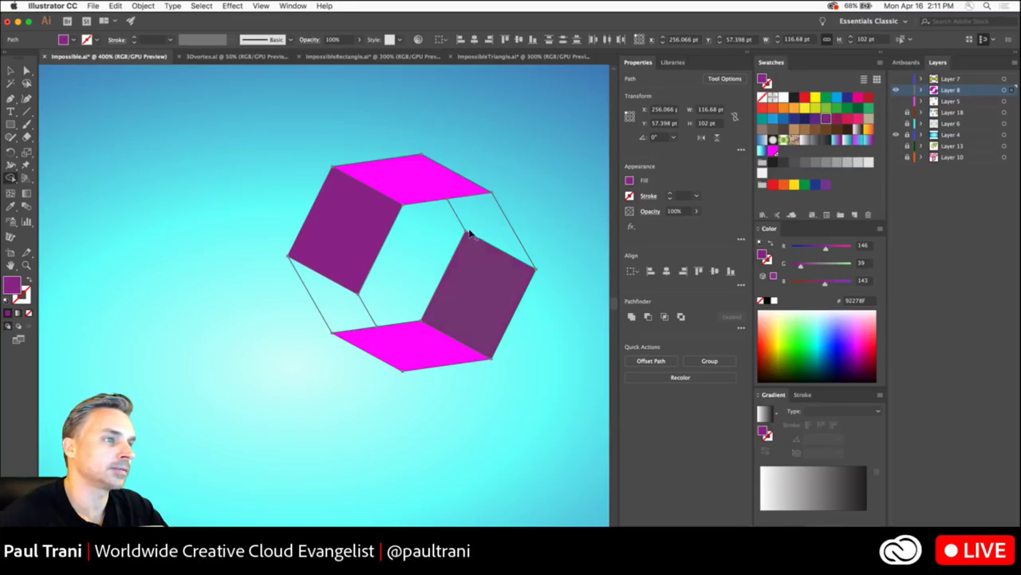
left_click(814, 118)
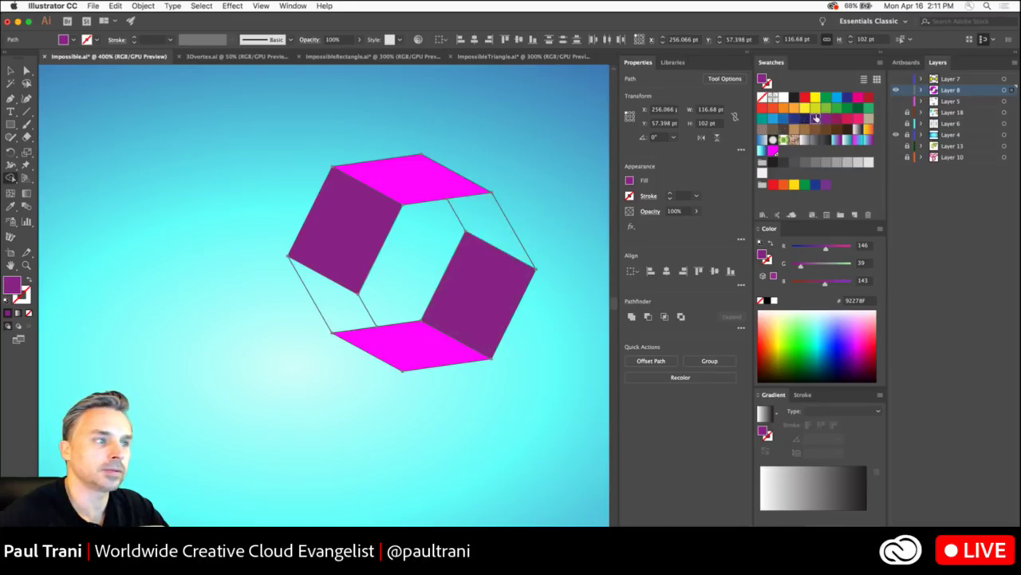
left_click(492, 226)
left_click(338, 292)
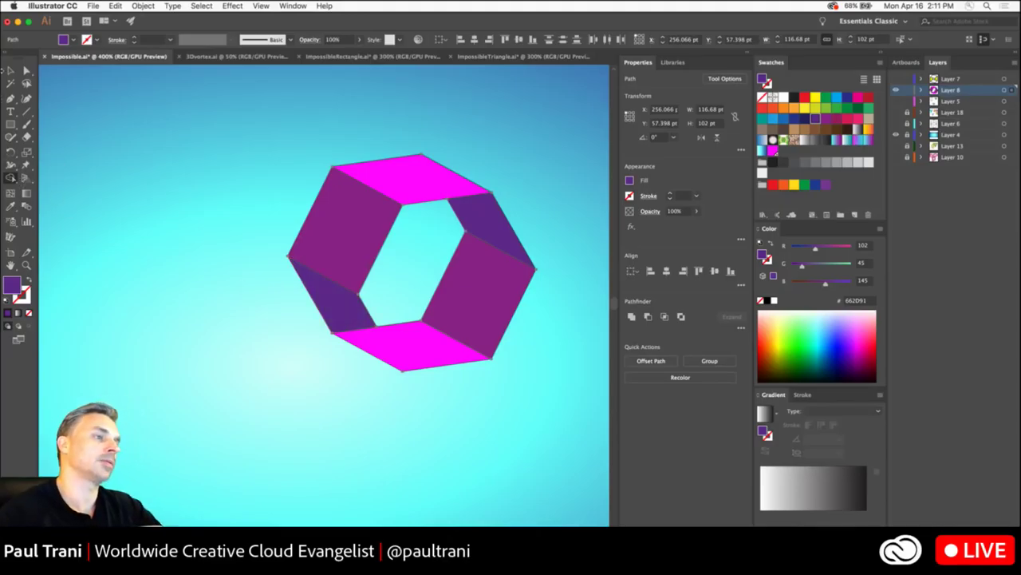
left_click(10, 70)
left_click(288, 213)
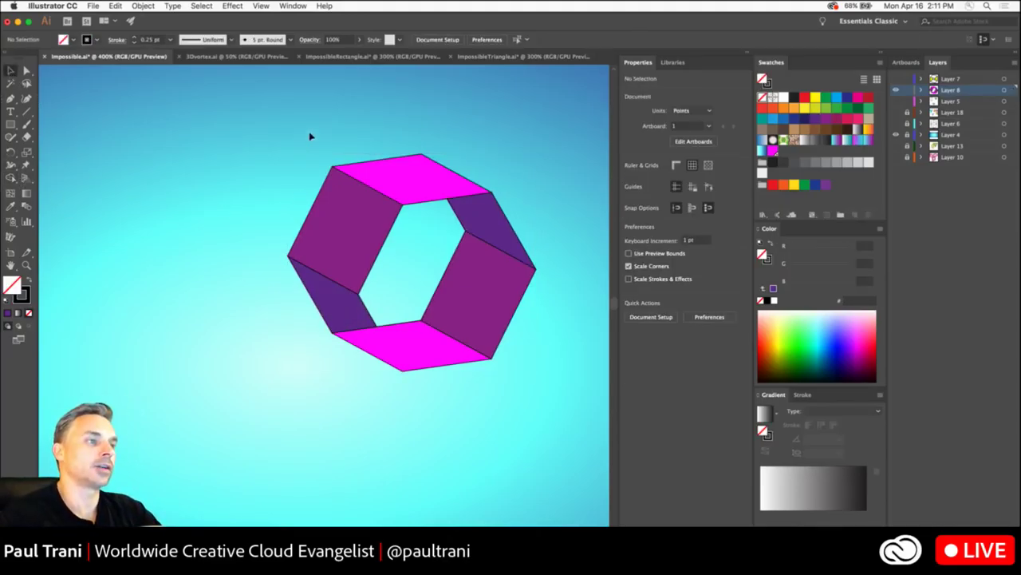
- Give the painted hexagon a 4 pt stroke with Round Join corners
left_click_drag(237, 126, 520, 383)
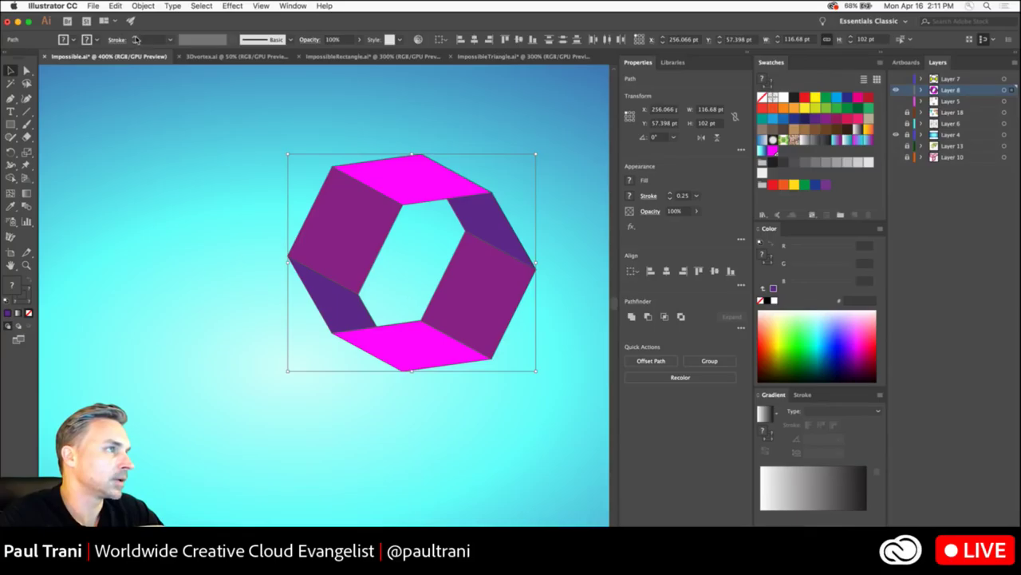
left_click(136, 41)
left_click(135, 39)
left_click(136, 39)
left_click(135, 39)
left_click(135, 39)
left_click(136, 39)
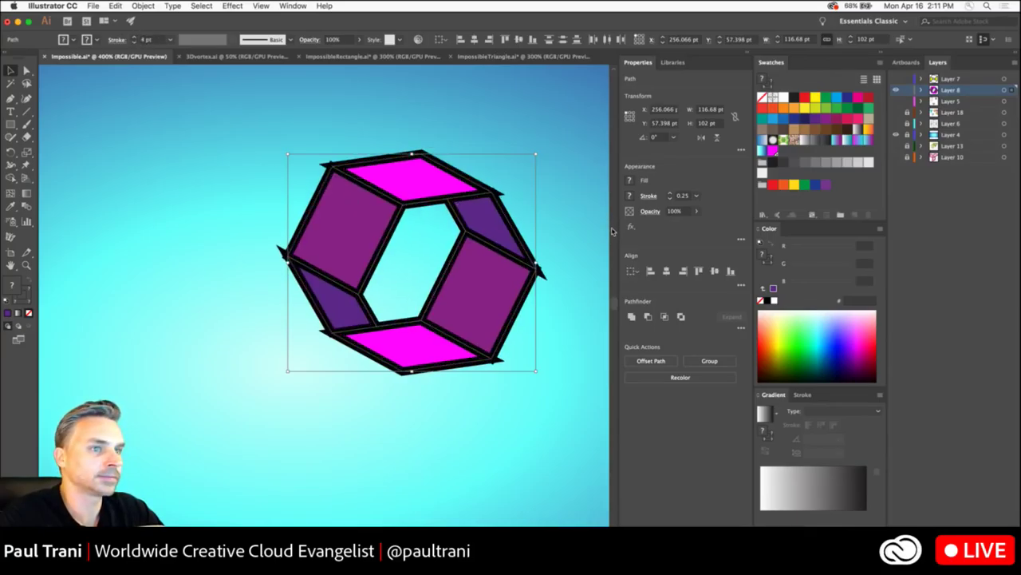
left_click(646, 194)
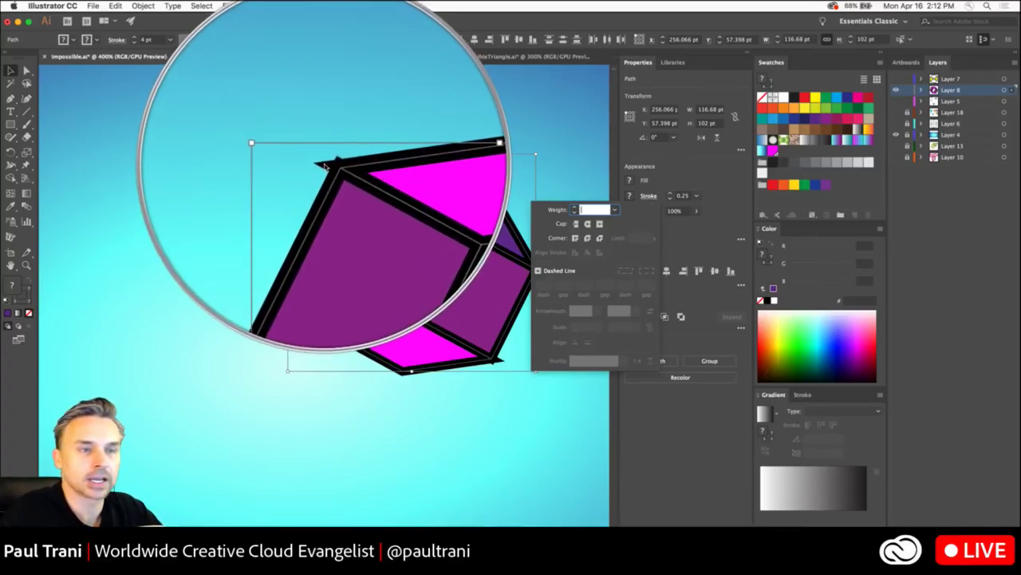
left_click(587, 237)
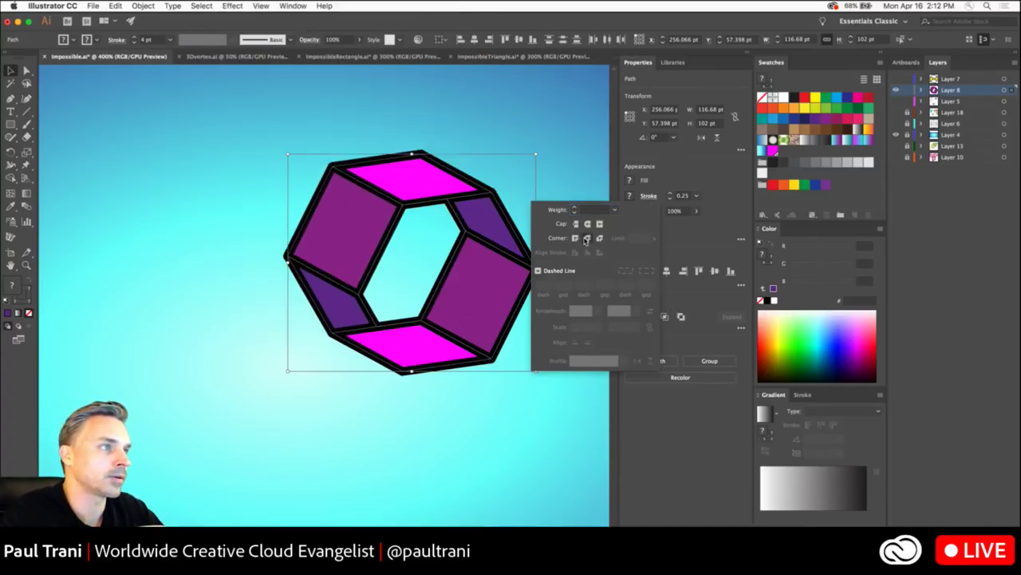
left_click(511, 109)
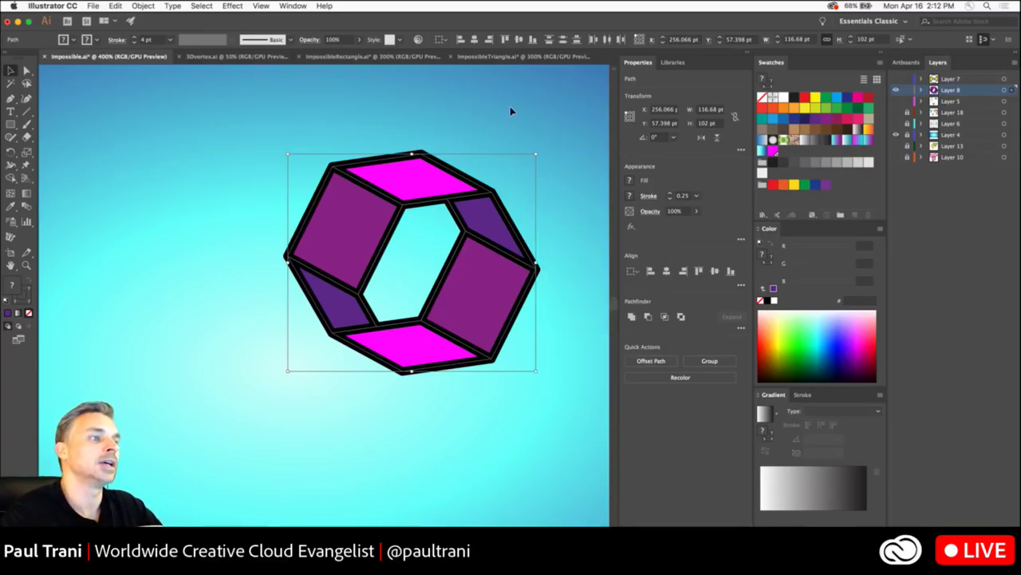
left_click(510, 109)
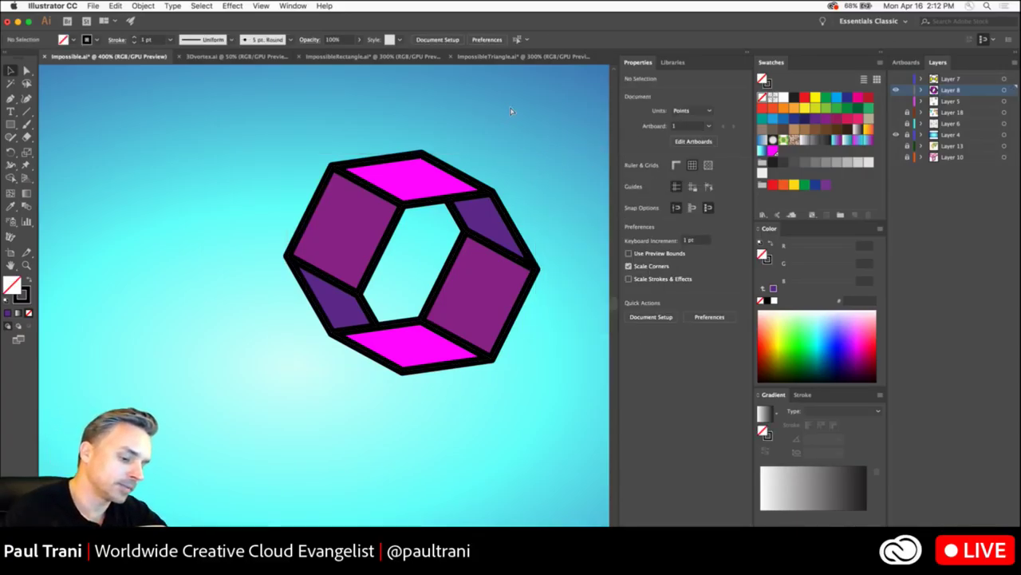
- Zoom out to 300%, move the hexagon to the lower right, and add a new layer
key("super+minus")
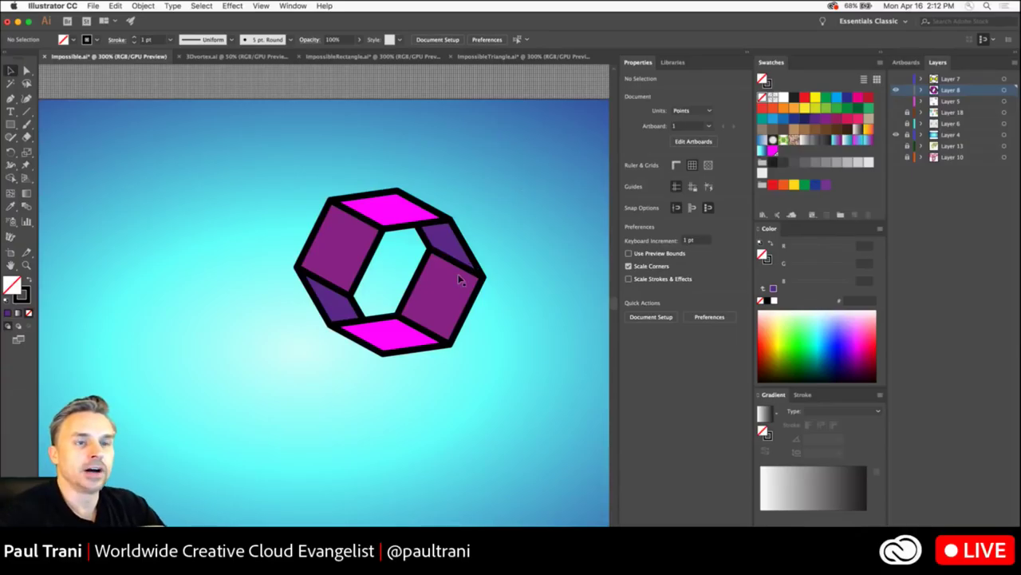
key("super+a")
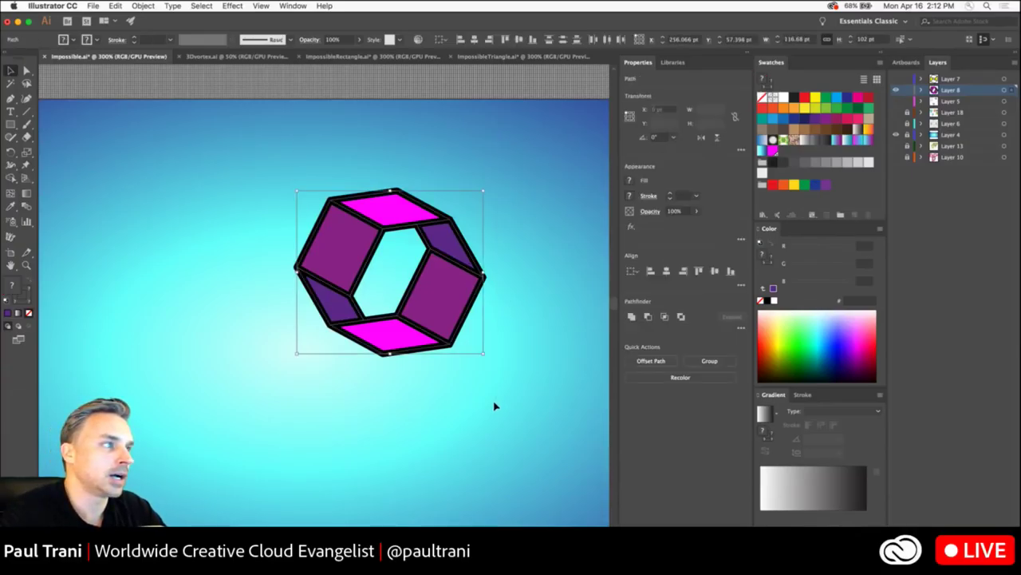
left_click(235, 246)
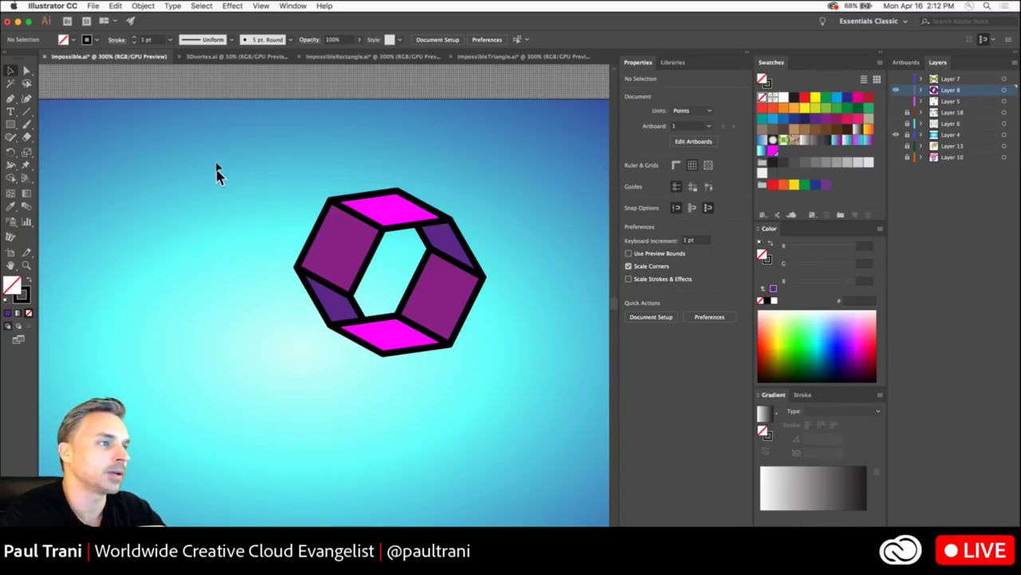
left_click_drag(198, 297, 199, 253)
left_click_drag(298, 119, 442, 347)
left_click_drag(426, 251, 508, 421)
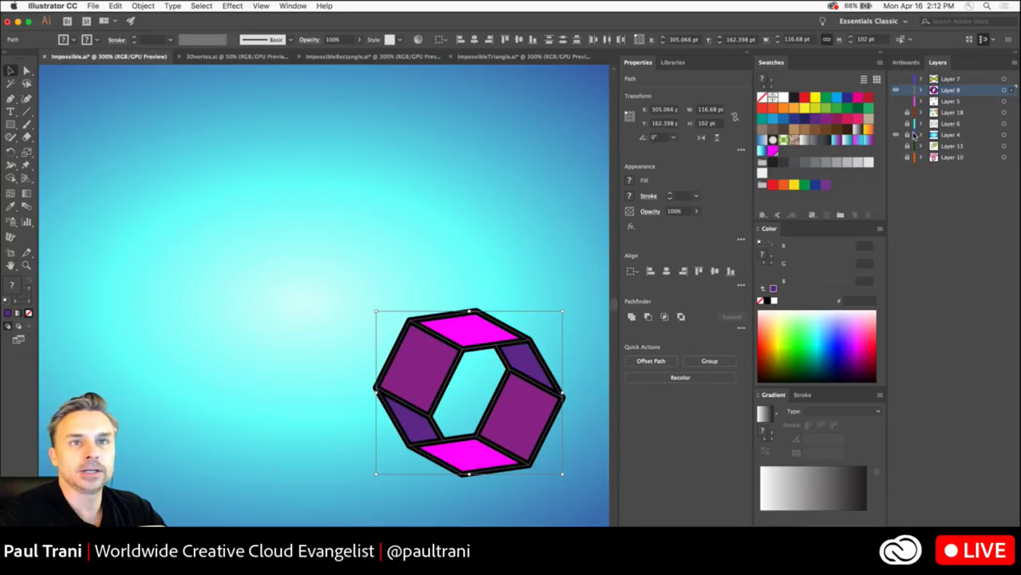
left_click(176, 165)
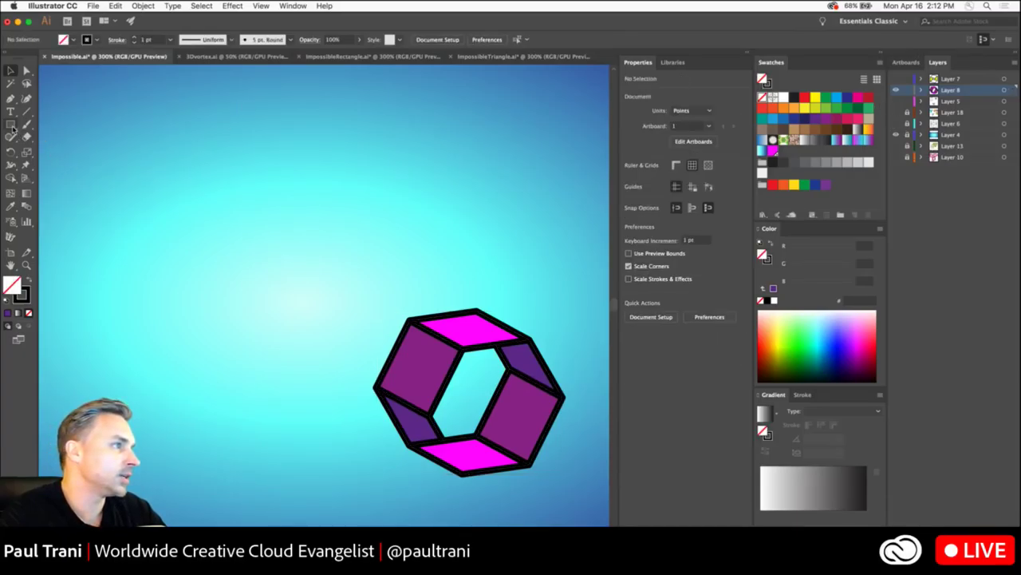
left_click_drag(11, 127, 40, 149)
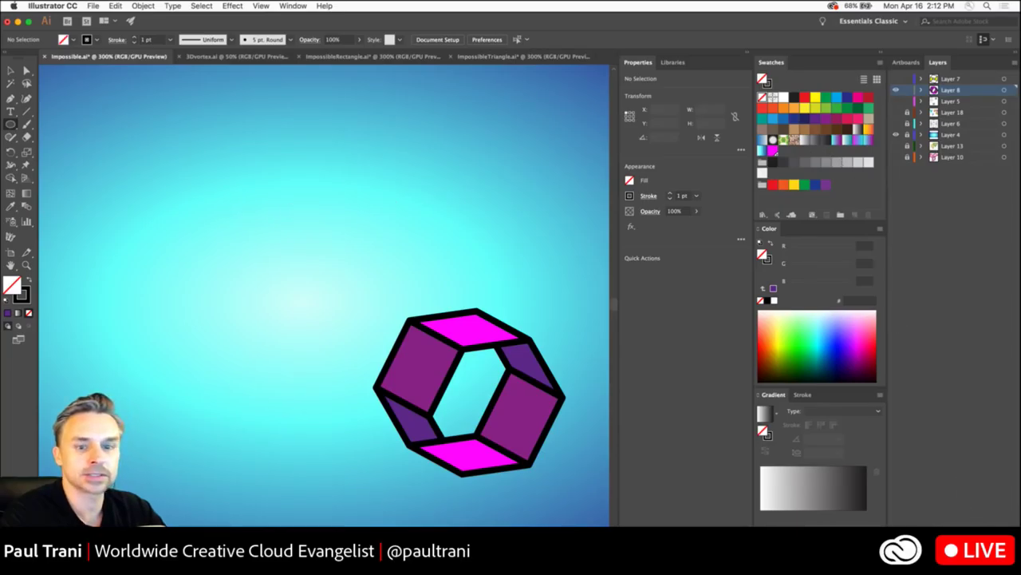
key("super+l")
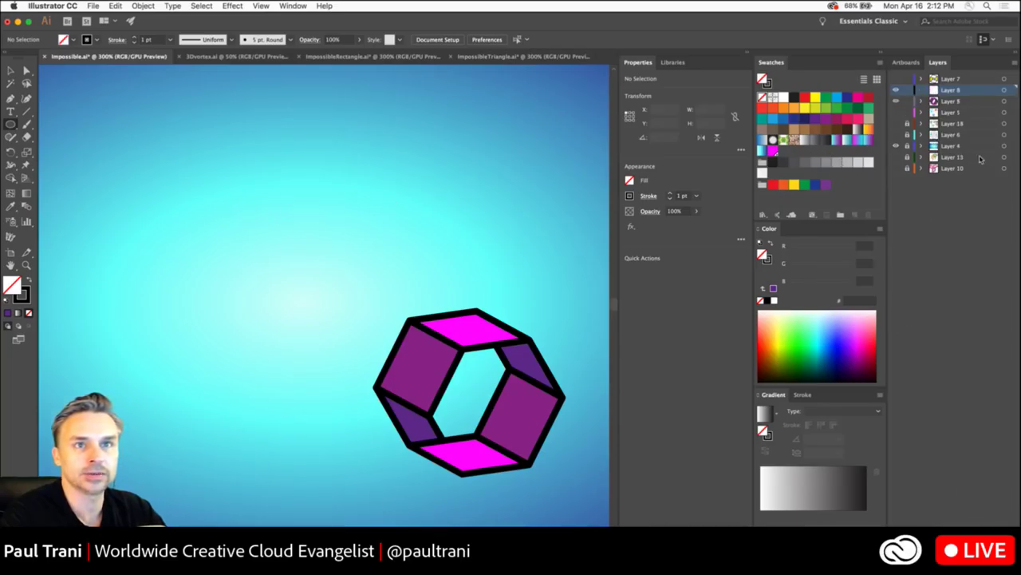
- Hide the hexagon's layer and draw a 118 × 118 pt grey circle with stroke set to None
left_click(895, 99)
left_click_drag(388, 214, 484, 306)
left_click(826, 162)
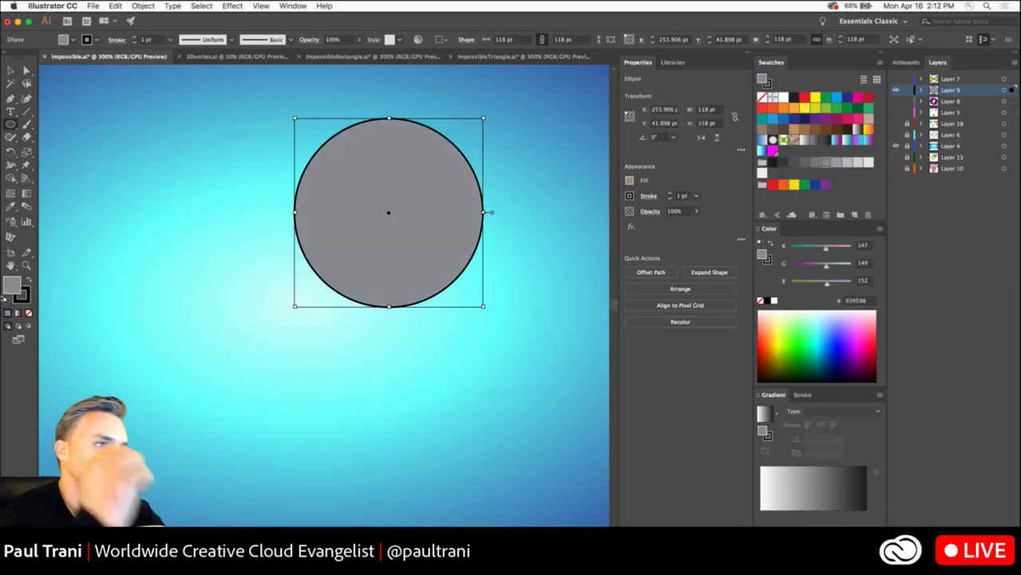
left_click(28, 279)
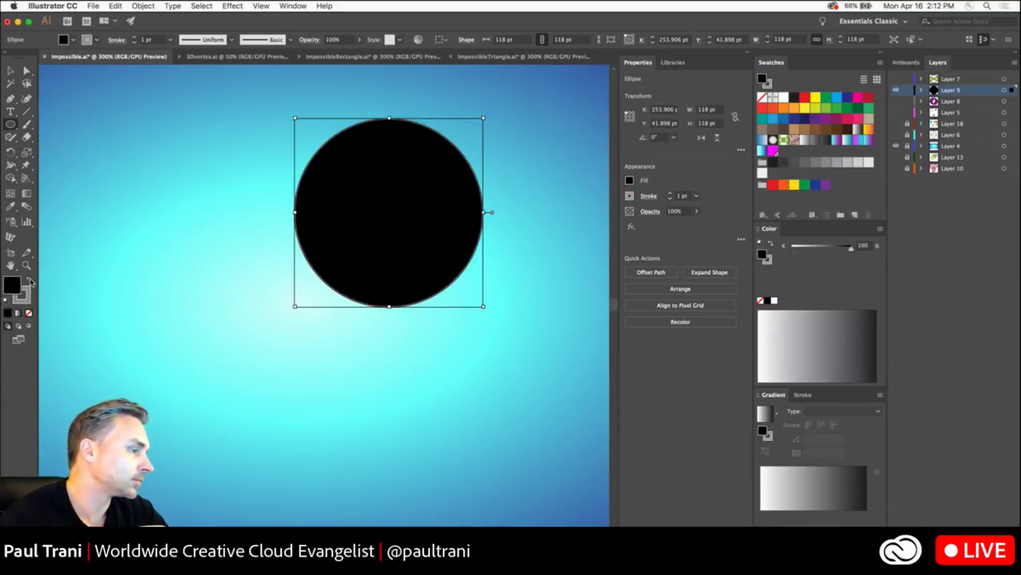
left_click(29, 279)
left_click(22, 293)
left_click(30, 313)
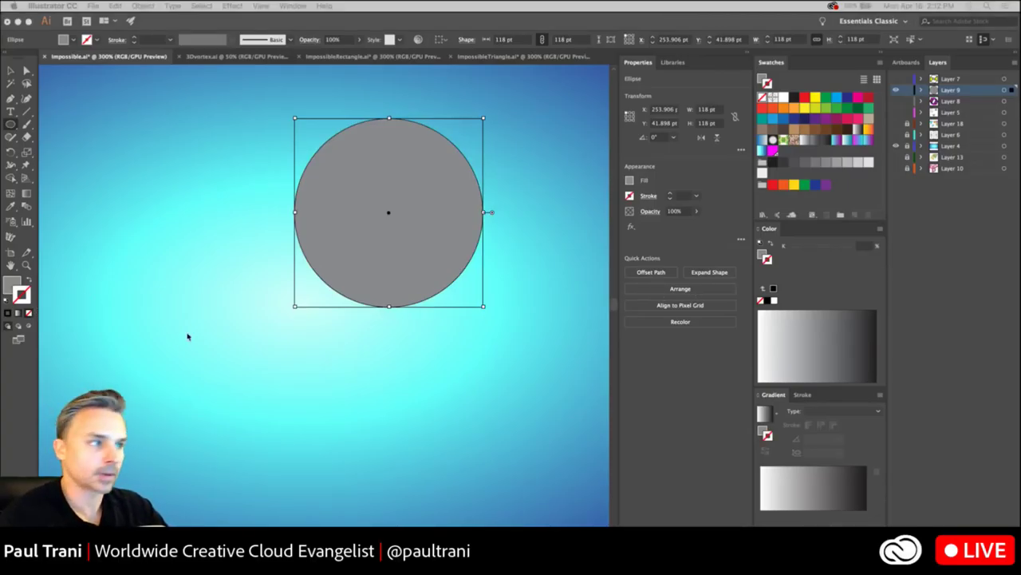
left_click(11, 71)
- Apply 3D Extrude & Bevel to the circle with Wireframe surface and Preview on
left_click(288, 6)
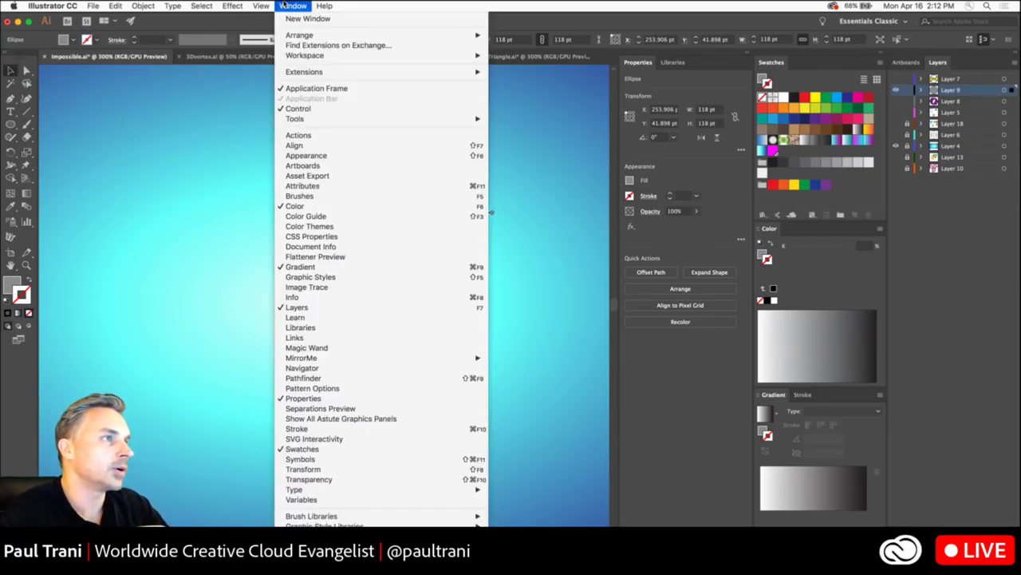
mouse_move(232, 6)
mouse_move(311, 72)
left_click(411, 73)
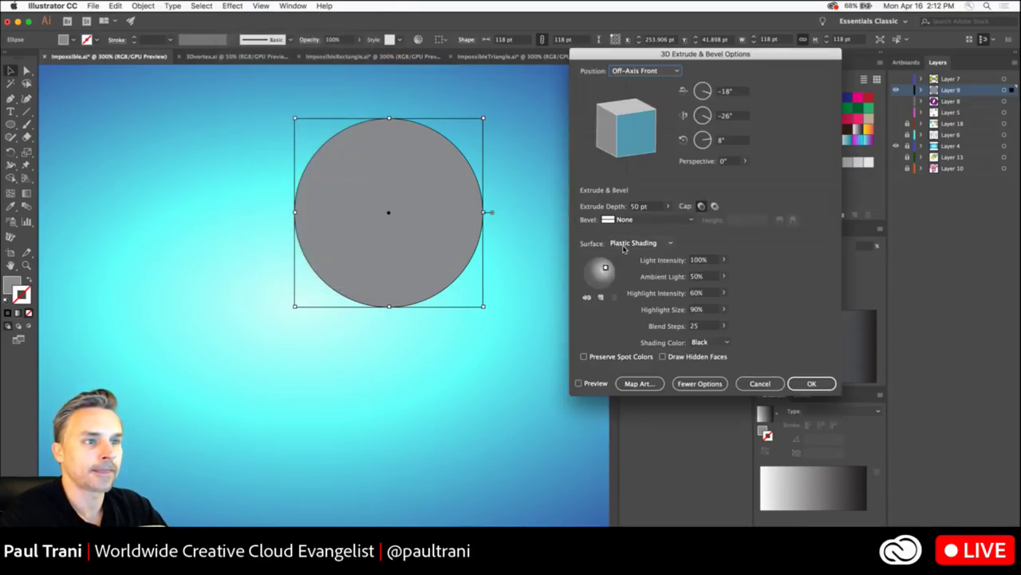
left_click(625, 245)
left_click(630, 256)
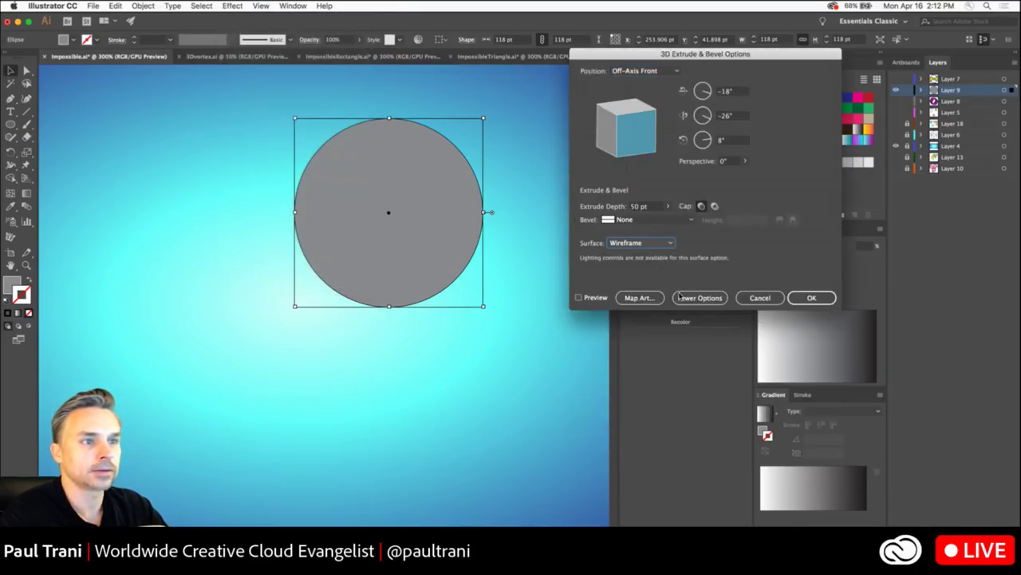
left_click(579, 298)
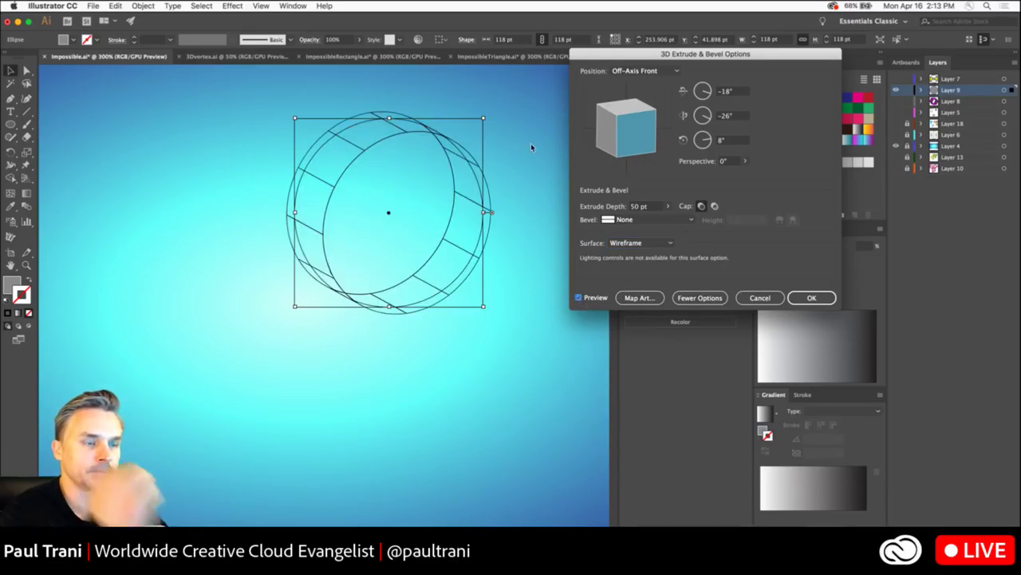
- Set the position to Isometric Top, the extrude depth to 200 pt, and rotate the preview freely
left_click(634, 71)
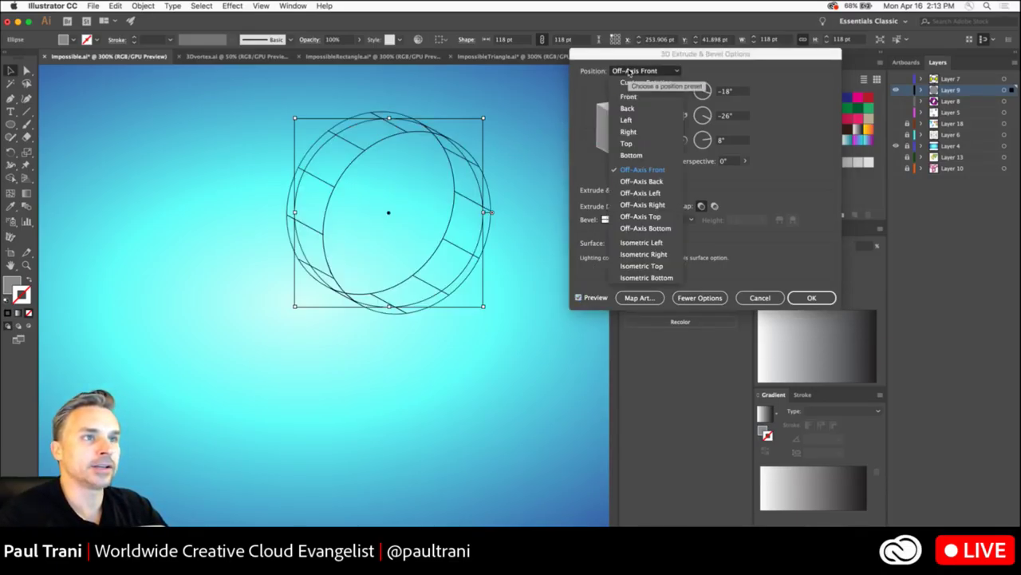
left_click(636, 266)
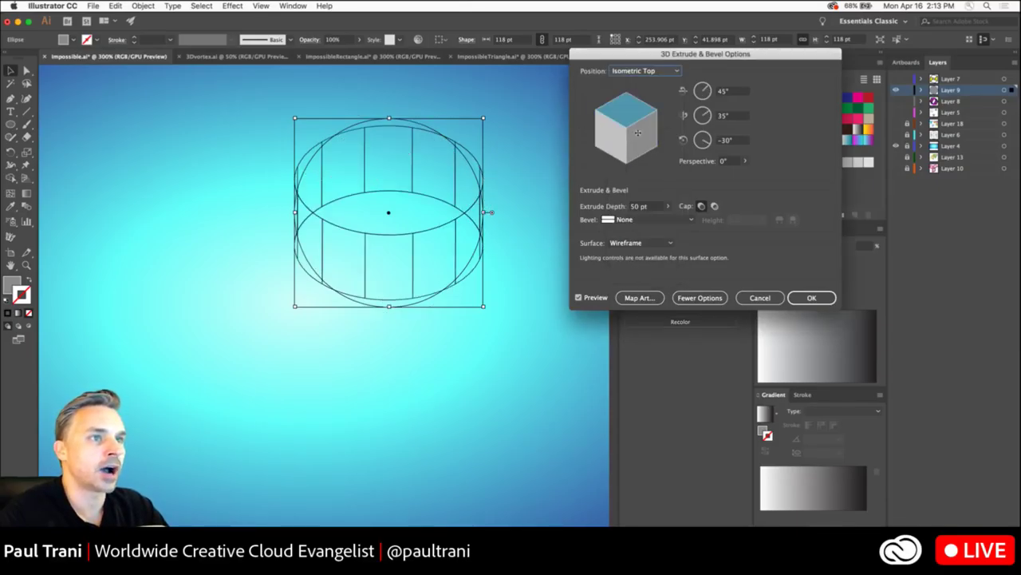
mouse_move(627, 112)
left_mouse_down()
mouse_move(629, 136)
mouse_move(625, 122)
left_mouse_up()
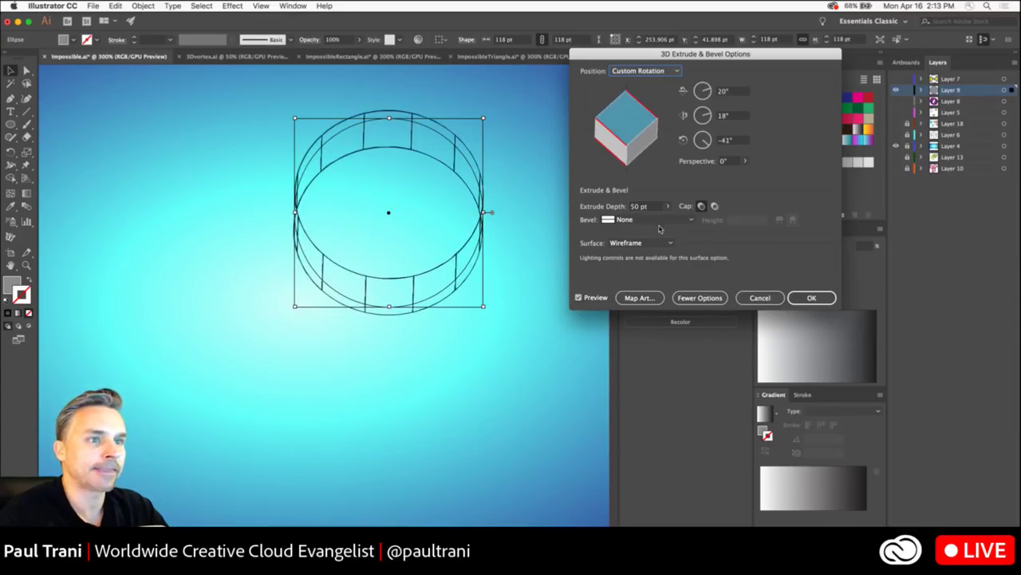
left_click(656, 208)
type("200")
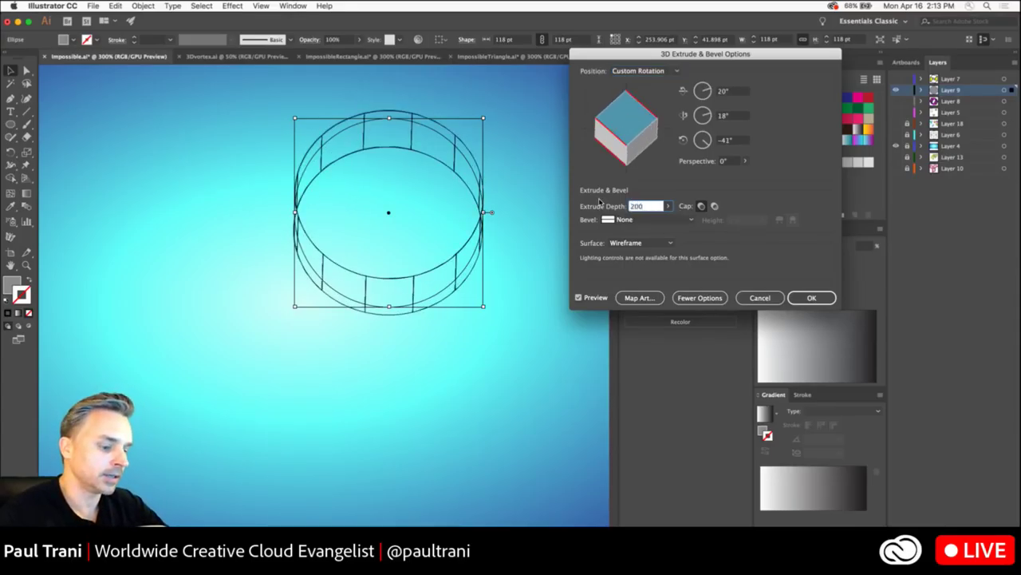
key("Tab")
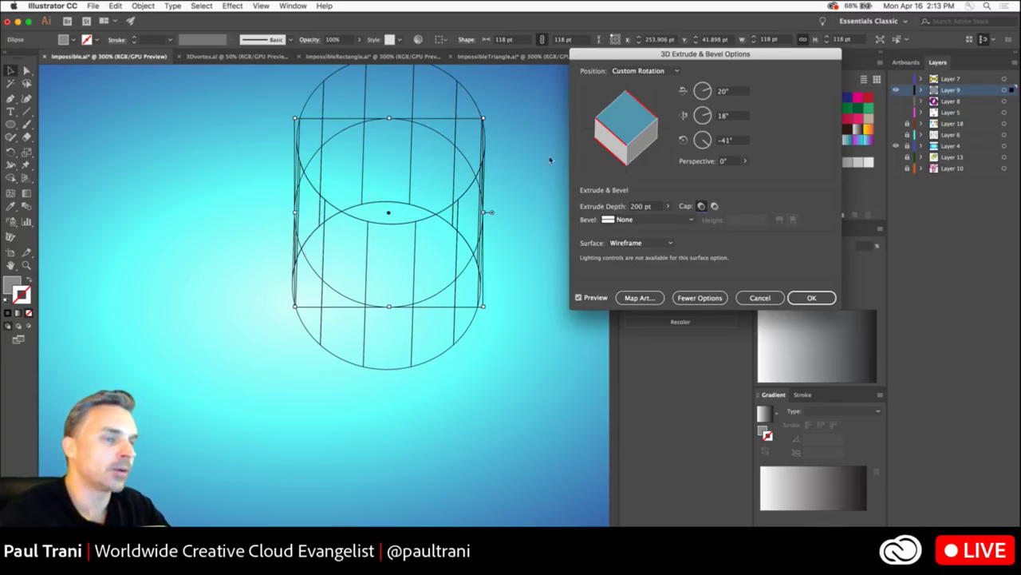
left_click_drag(630, 120, 626, 118)
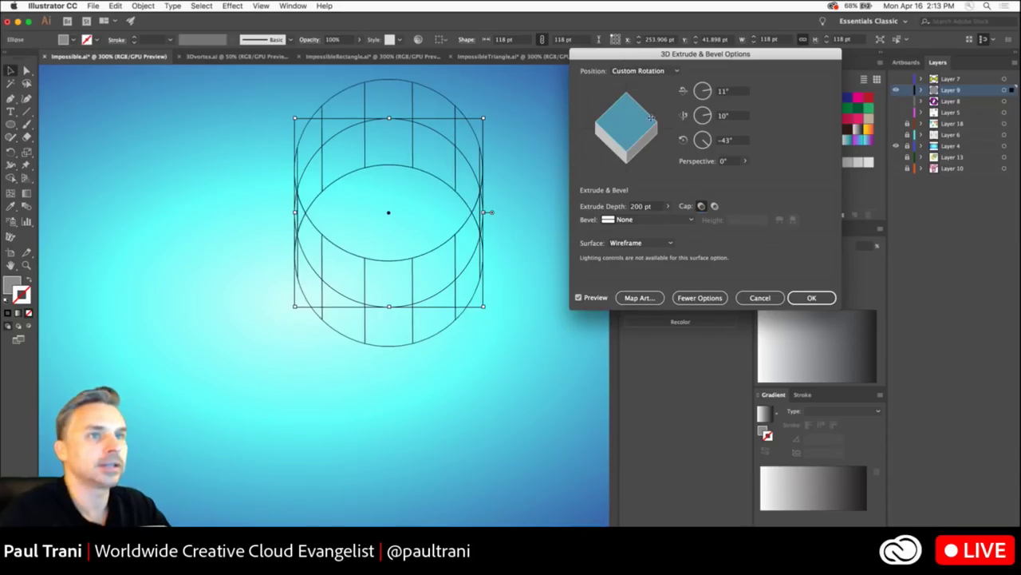
- Set the cylinder's Y and Z rotation to 0°
left_click(680, 115)
type("0")
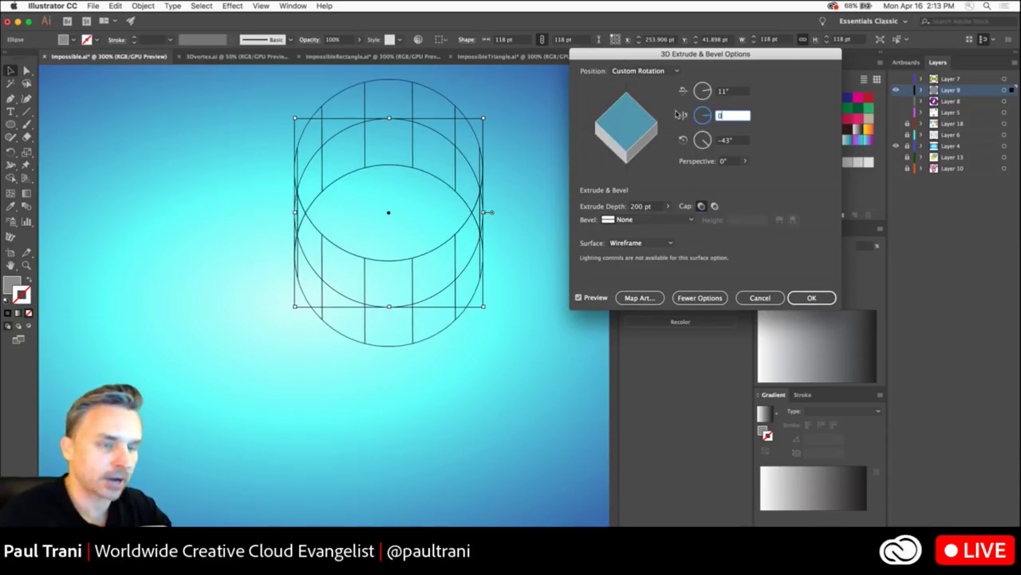
key("Tab")
type("0")
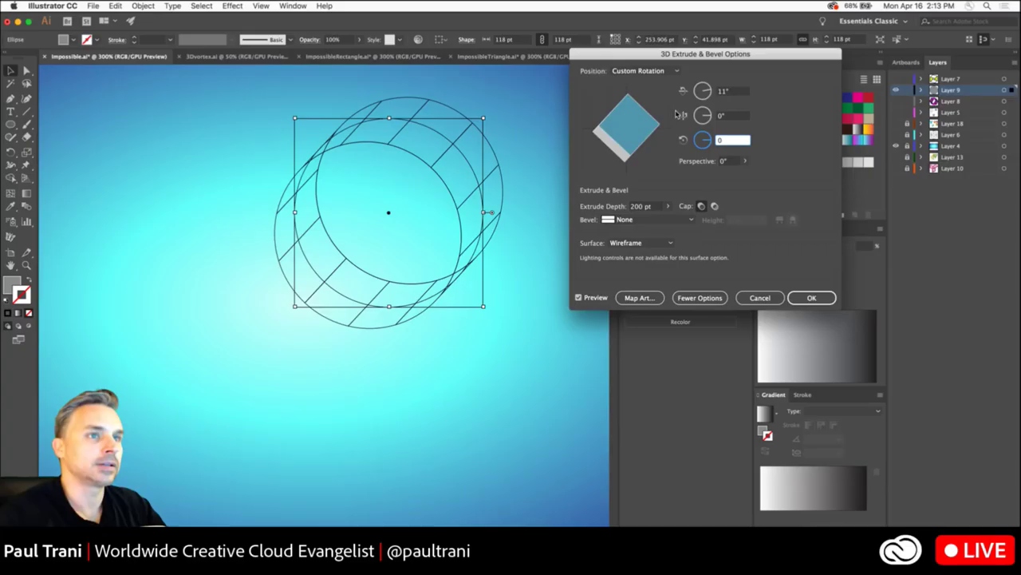
left_click(739, 92)
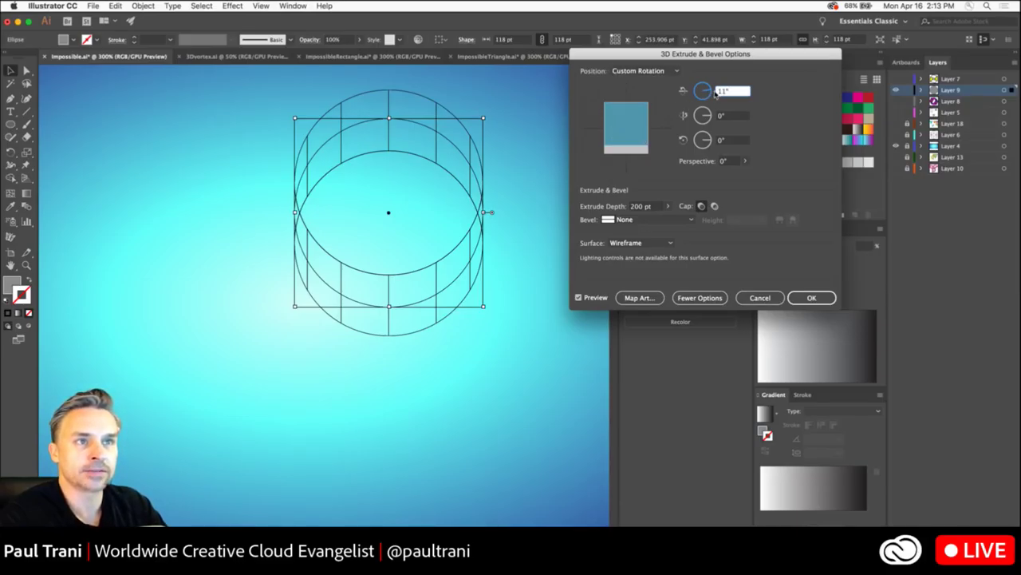
- Tilt the cylinder to 20° on the X axis and apply the 3D effect
left_click_drag(731, 93, 684, 89)
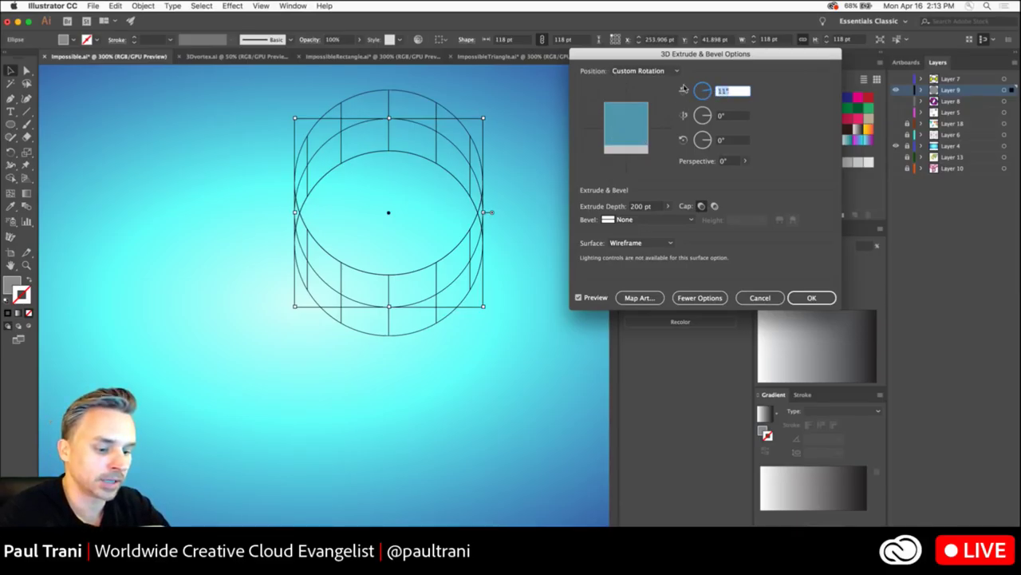
type("15")
key("Tab")
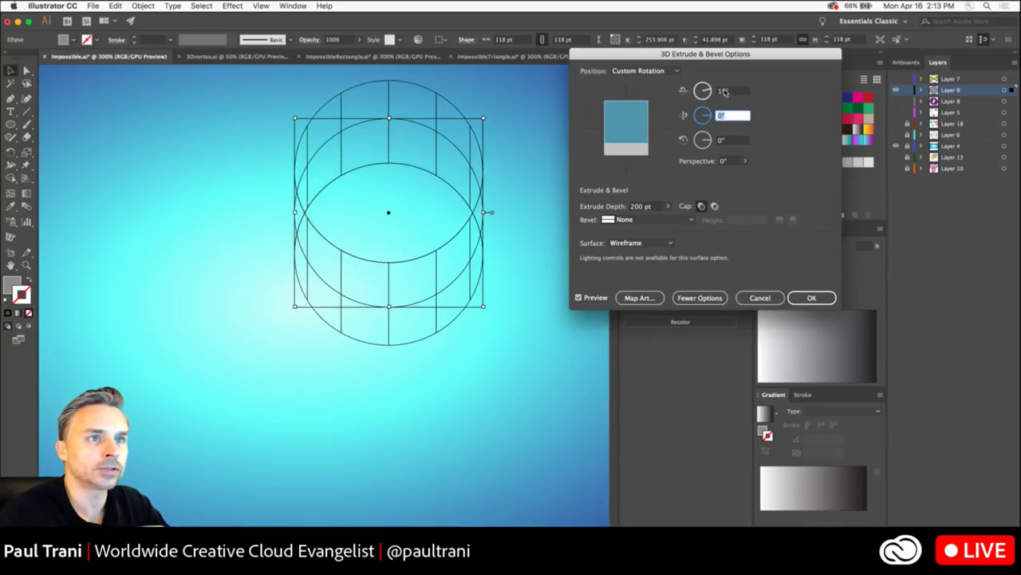
left_click_drag(732, 91, 706, 90)
type("20")
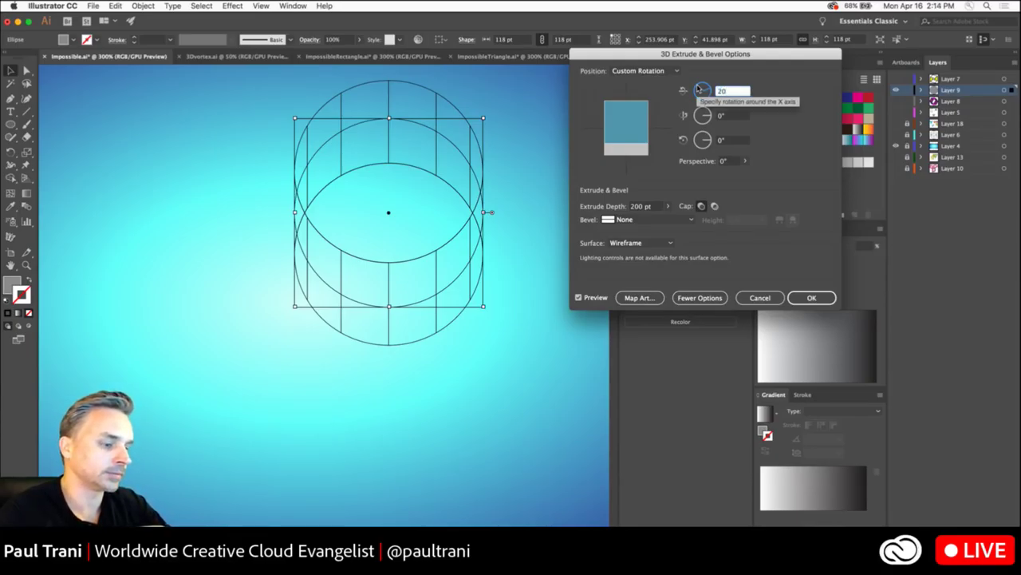
key("Tab")
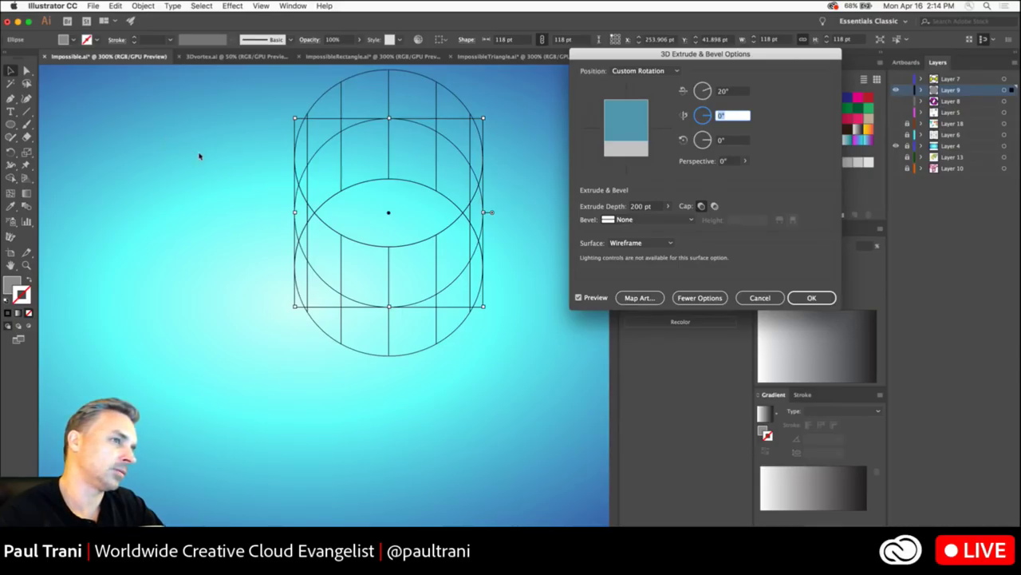
left_click(811, 298)
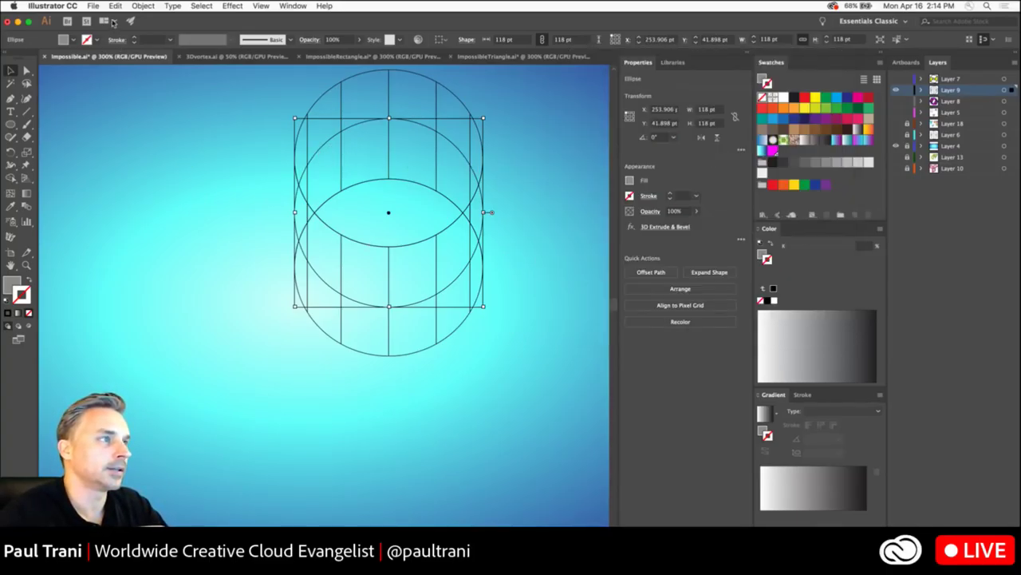
- Expand the cylinder's appearance, ungroup it twice, and release its clipping mask
left_click(143, 7)
left_click(152, 122)
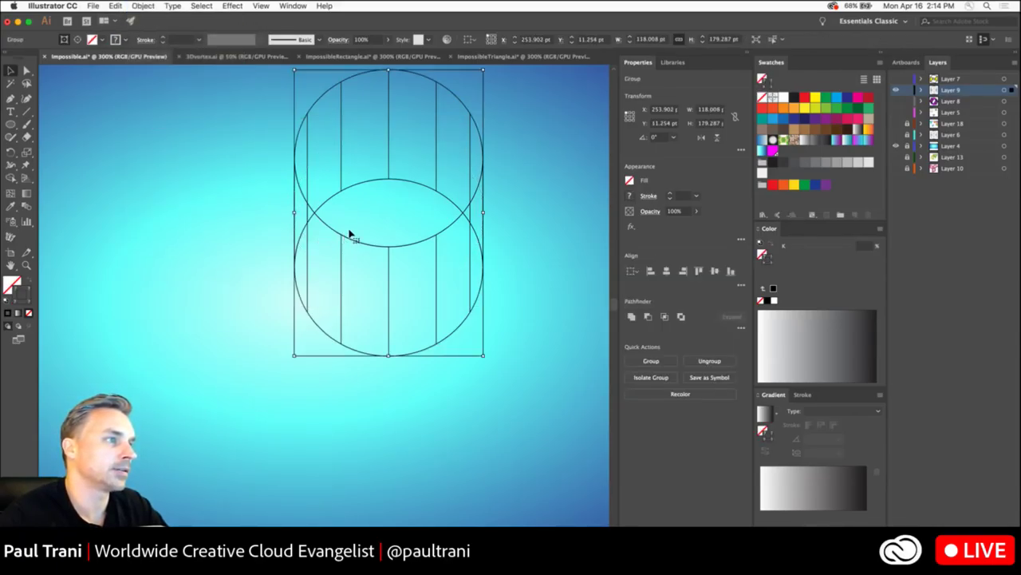
left_click_drag(356, 236, 364, 282)
right_click(365, 283)
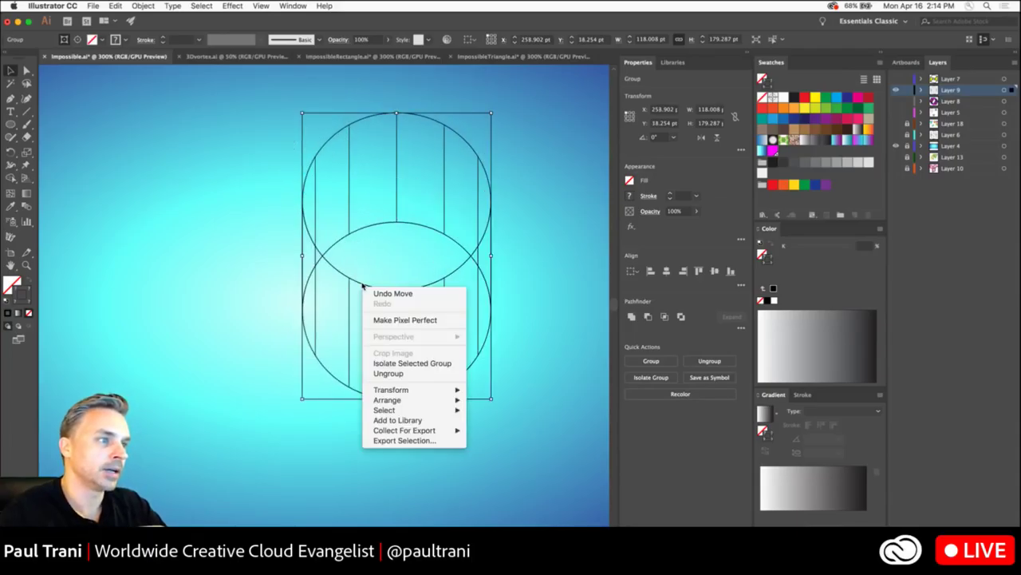
left_click(388, 374)
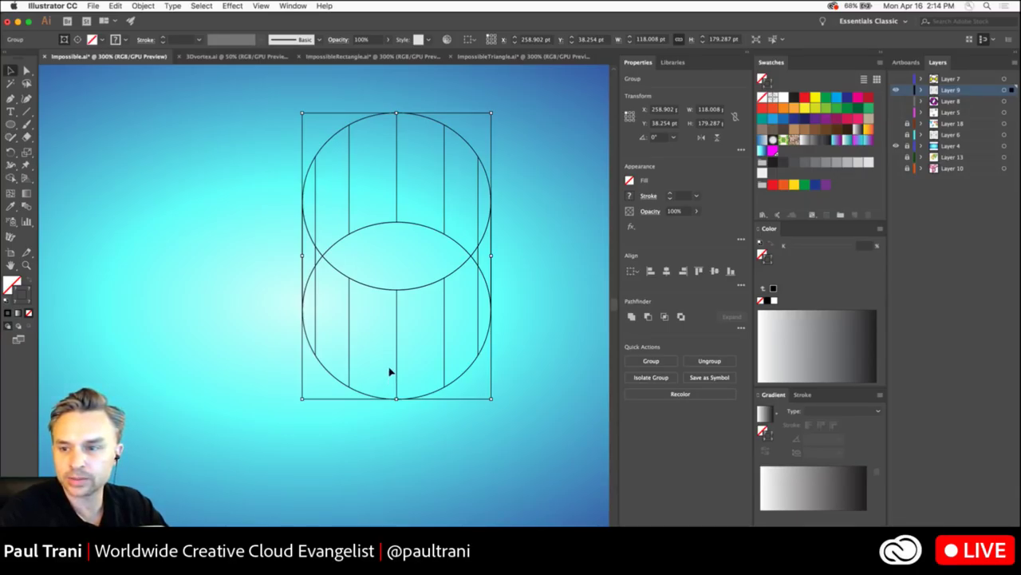
right_click(329, 250)
left_click(352, 339)
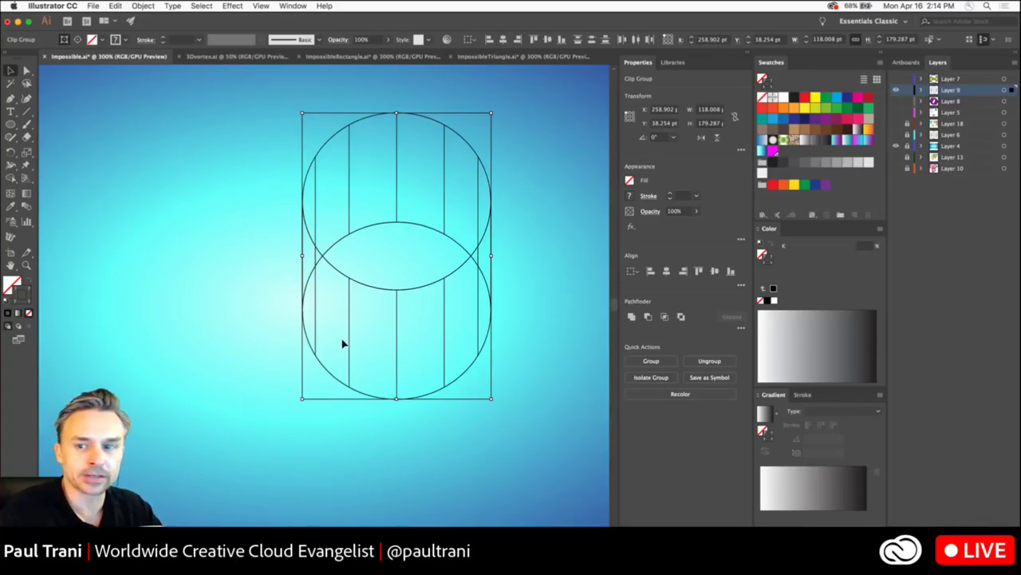
right_click(321, 256)
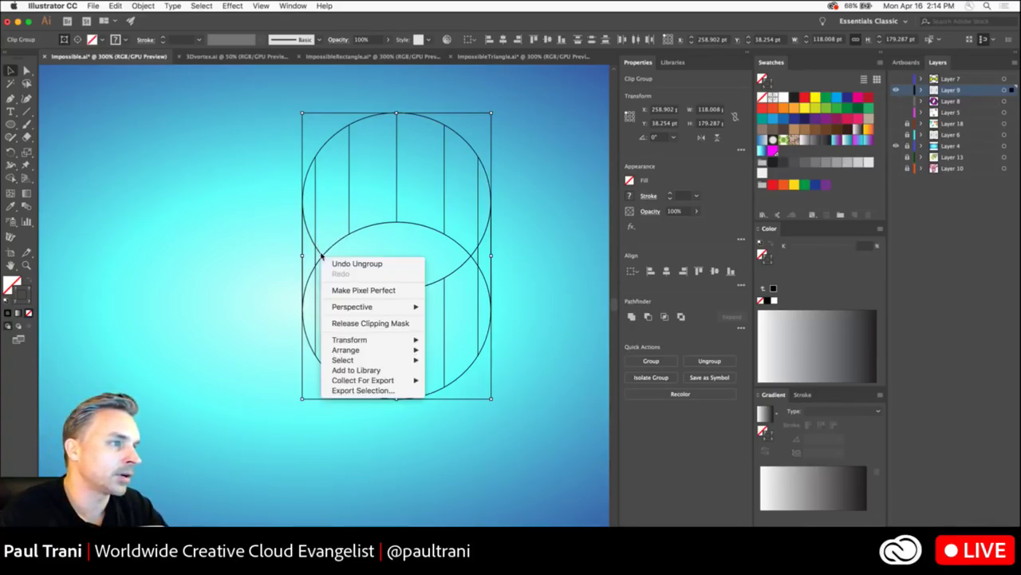
left_click(348, 323)
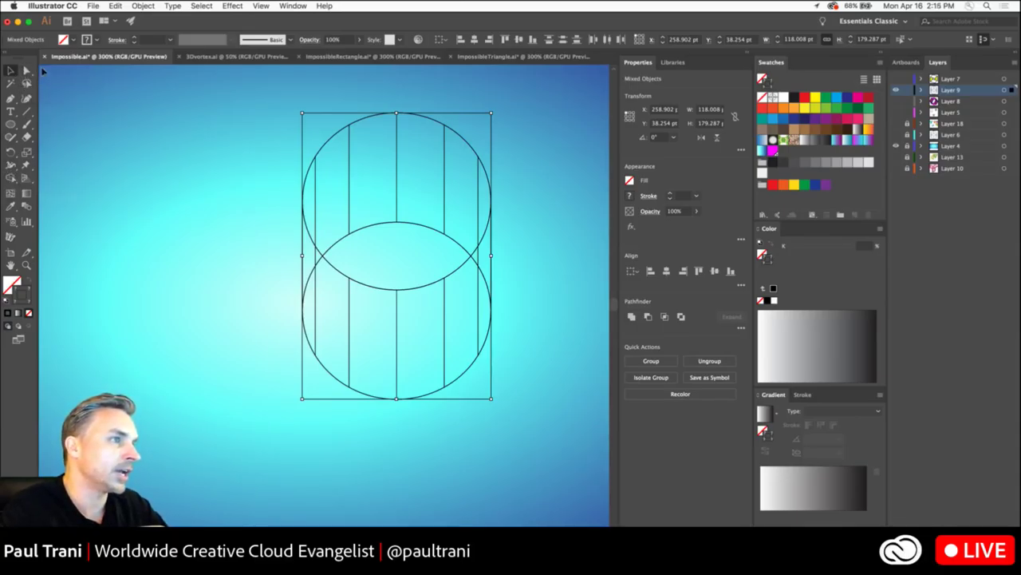
- Pull several cylinder pieces apart to confirm they are separate, then undo to reassemble them
left_click(264, 146)
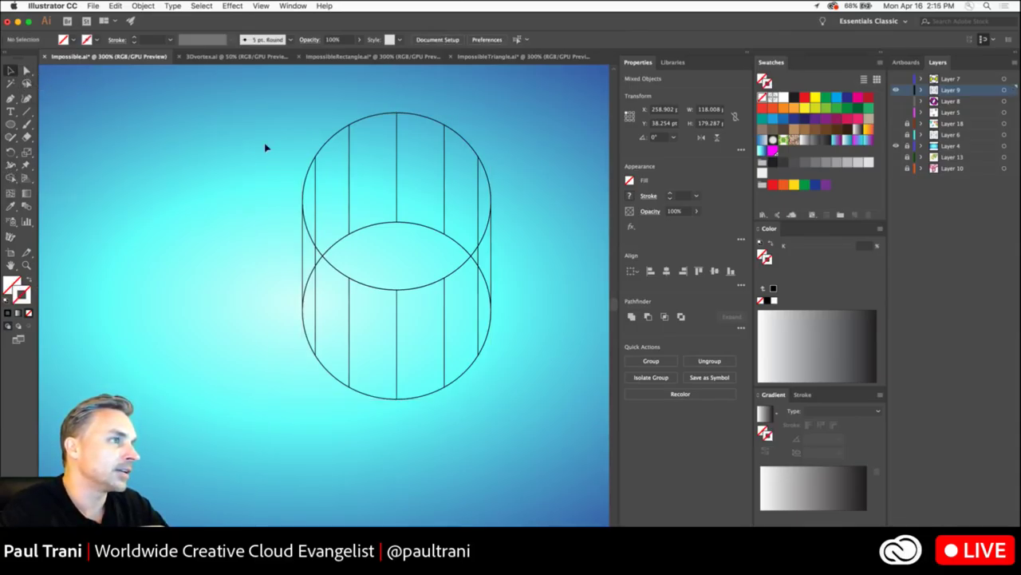
left_click(326, 138)
left_click_drag(297, 146, 167, 159)
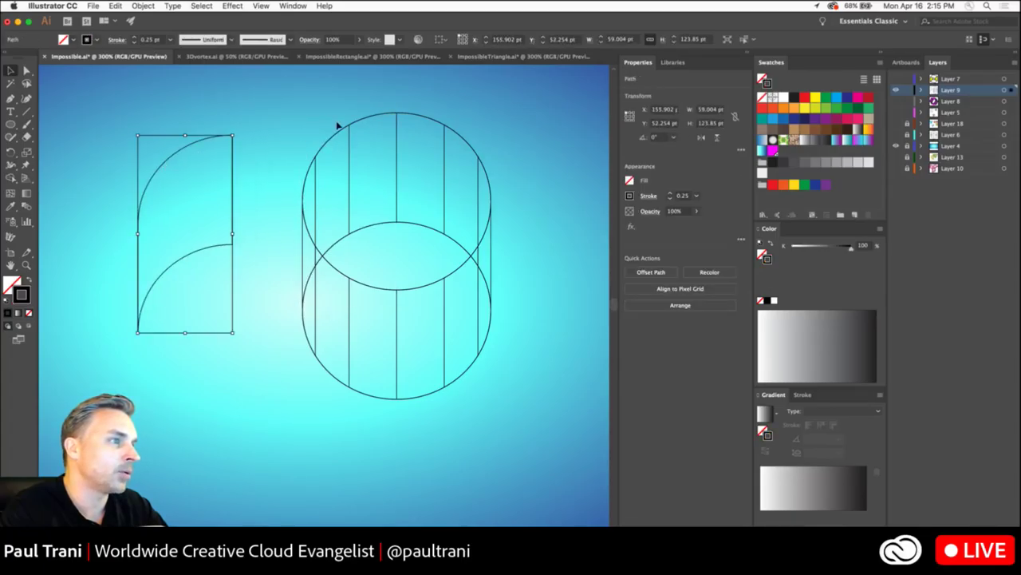
left_click_drag(347, 125, 524, 353)
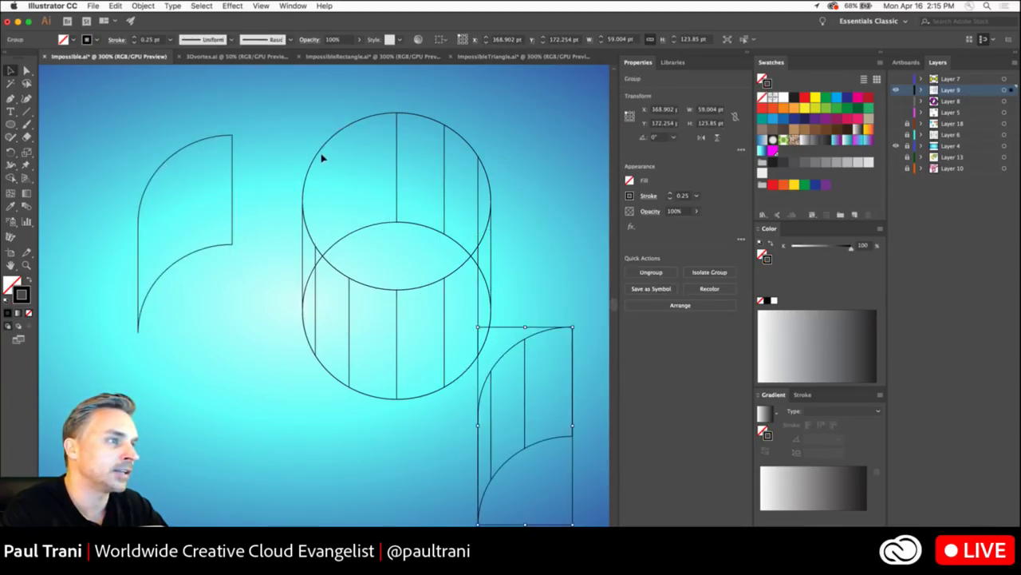
left_click_drag(303, 164, 186, 376)
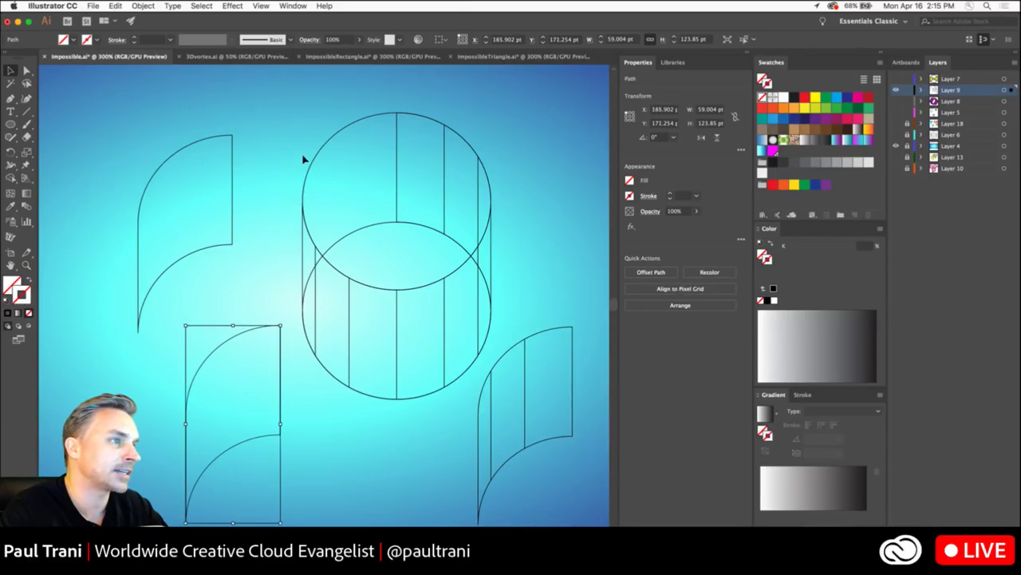
left_click_drag(310, 165, 420, 104)
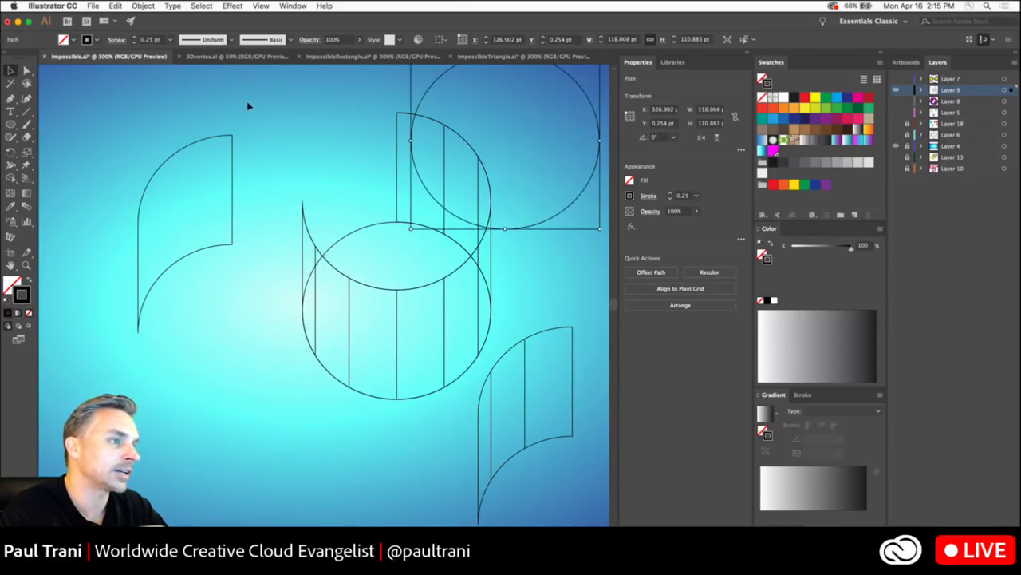
key("super+z")
key("super+z")
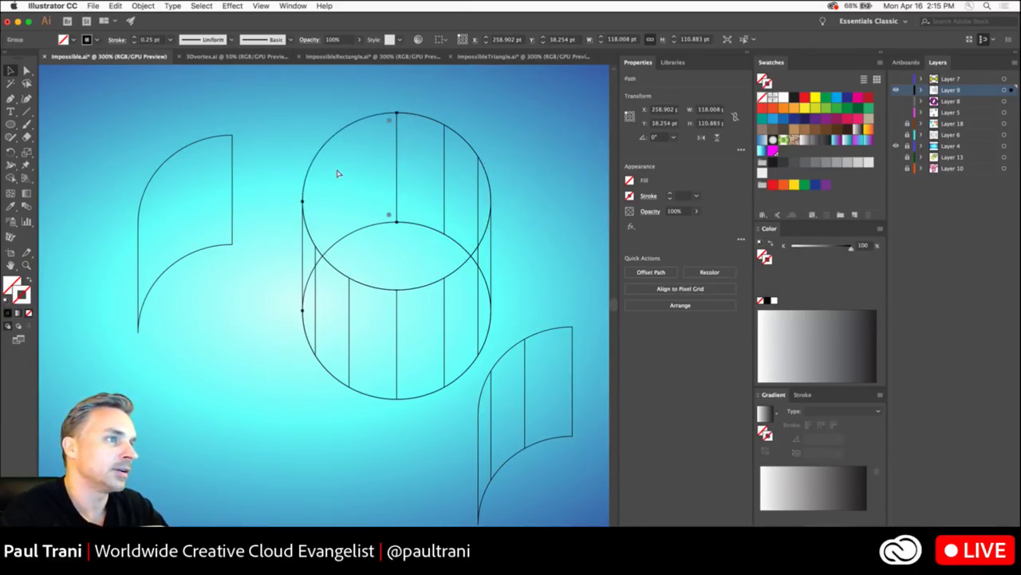
key("super+z")
key("super+z")
left_click(217, 109)
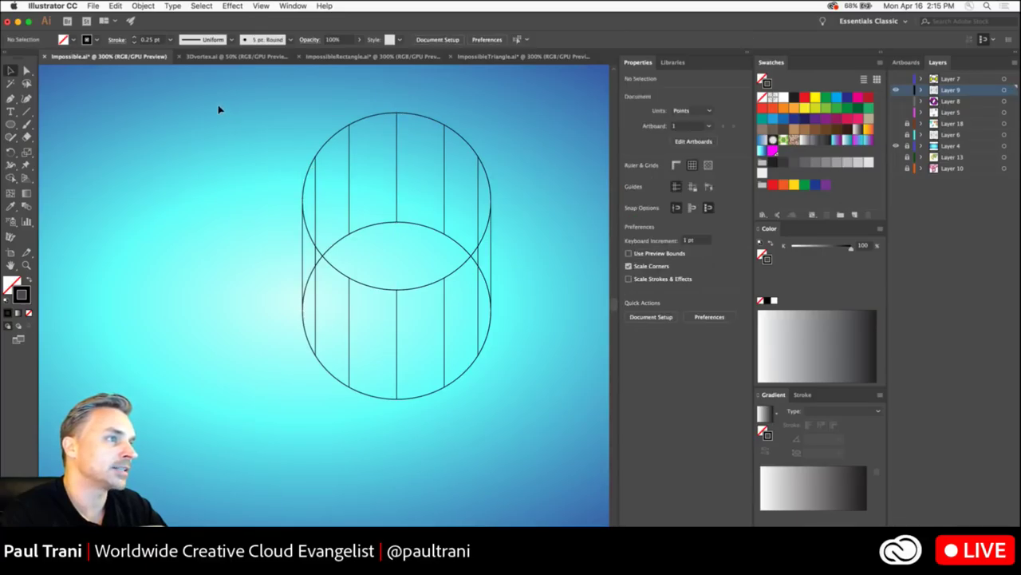
- Select all cylinder paths and merge the top faces and top-right sliver with Shape Builder
key("super+a")
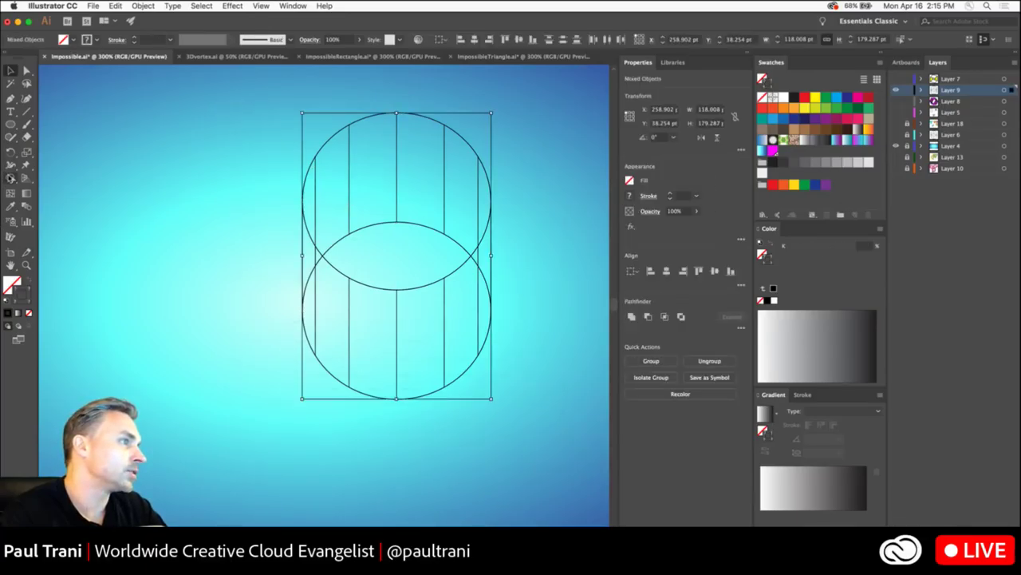
left_click(10, 178)
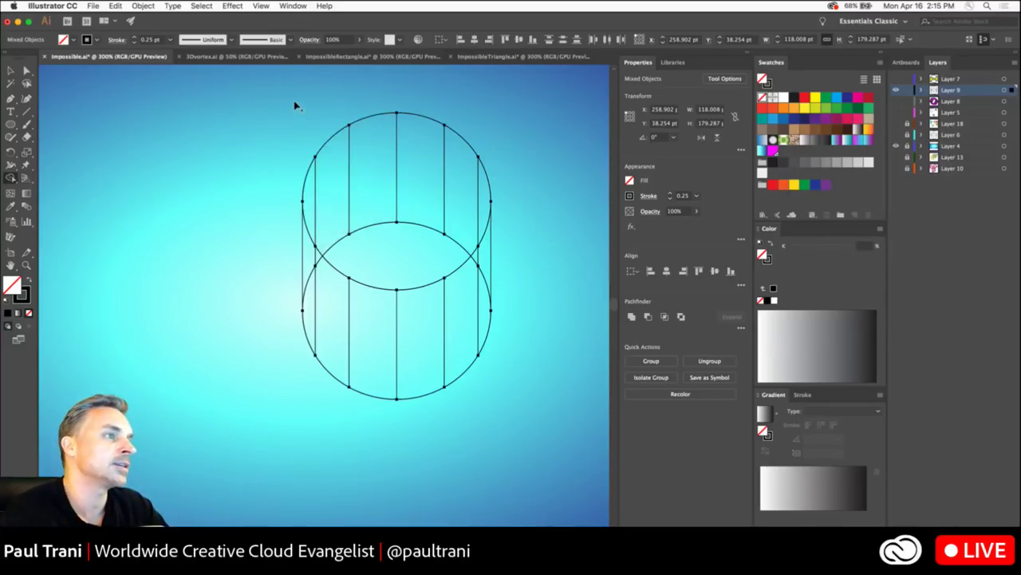
mouse_move(484, 201)
left_mouse_down()
mouse_move(427, 163)
mouse_move(344, 160)
mouse_move(319, 189)
mouse_move(312, 289)
mouse_move(308, 255)
mouse_move(306, 265)
left_mouse_up()
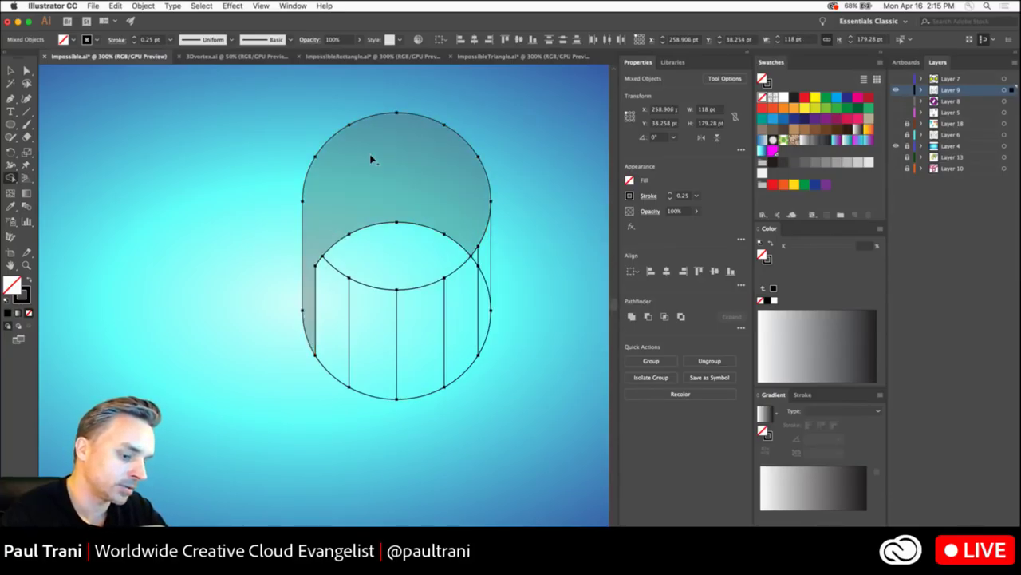
mouse_move(484, 210)
left_mouse_down()
mouse_move(447, 176)
mouse_move(336, 160)
mouse_move(318, 198)
mouse_move(317, 250)
left_mouse_up()
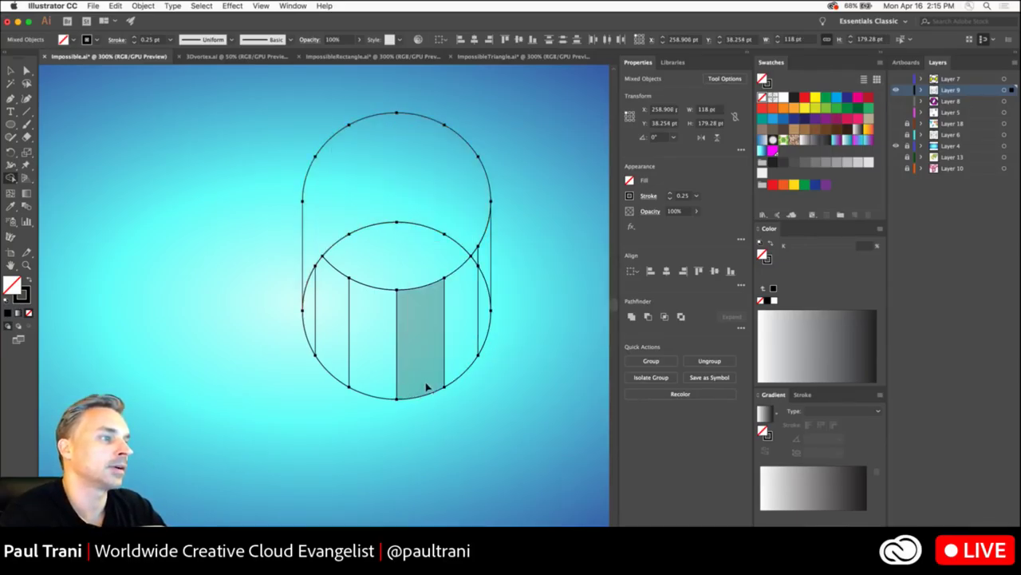
- Merge the lower side faces with the right sliver into one shape, then deselect
mouse_move(314, 312)
left_mouse_down()
mouse_move(357, 345)
mouse_move(424, 362)
mouse_move(451, 344)
left_mouse_up()
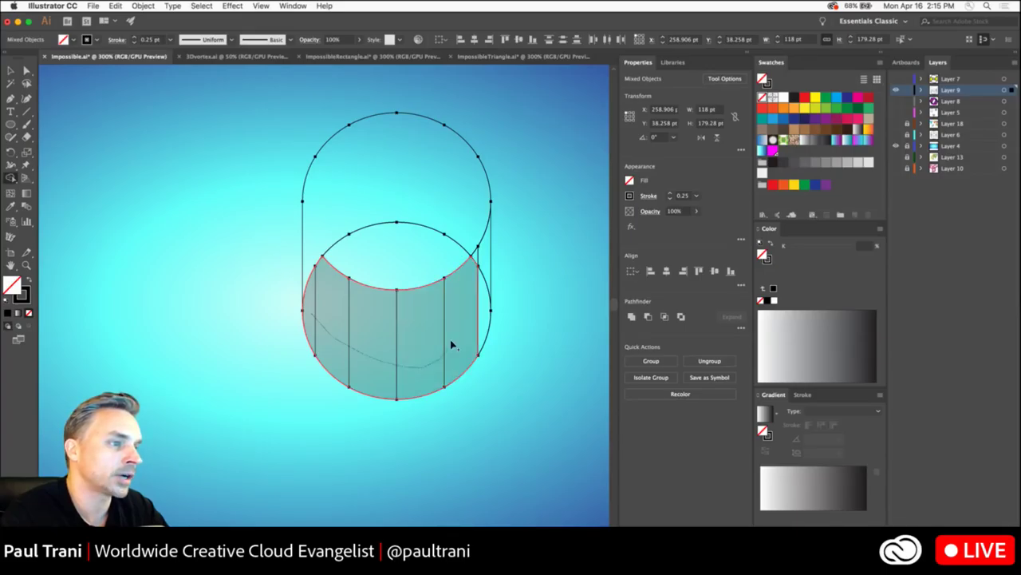
mouse_move(480, 309)
left_mouse_down()
mouse_move(487, 273)
mouse_move(472, 255)
mouse_move(472, 266)
left_mouse_up()
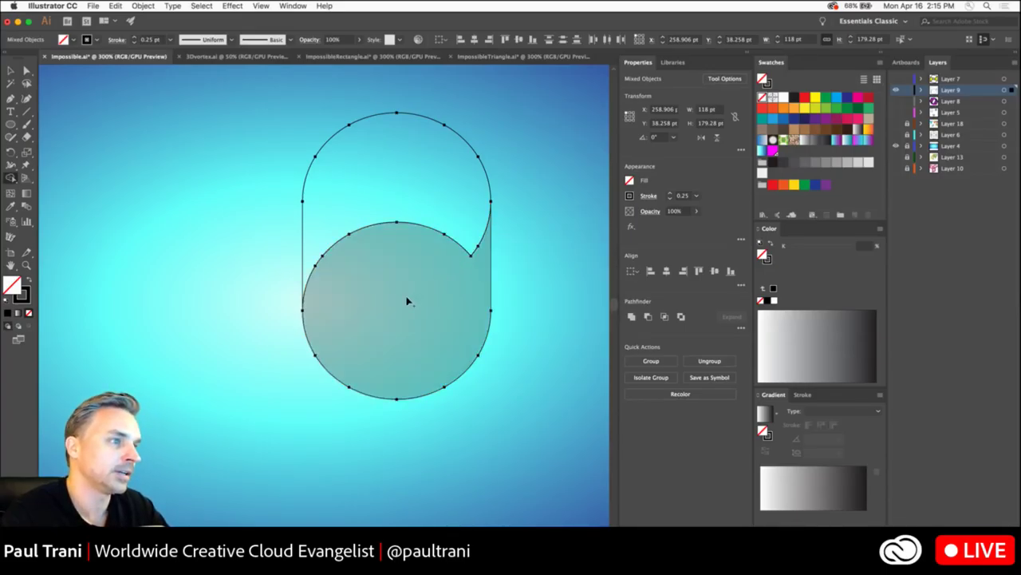
key("super+z")
mouse_move(312, 309)
left_mouse_down()
mouse_move(407, 332)
mouse_move(460, 317)
mouse_move(479, 259)
left_mouse_up()
left_click(27, 70)
left_click(331, 262)
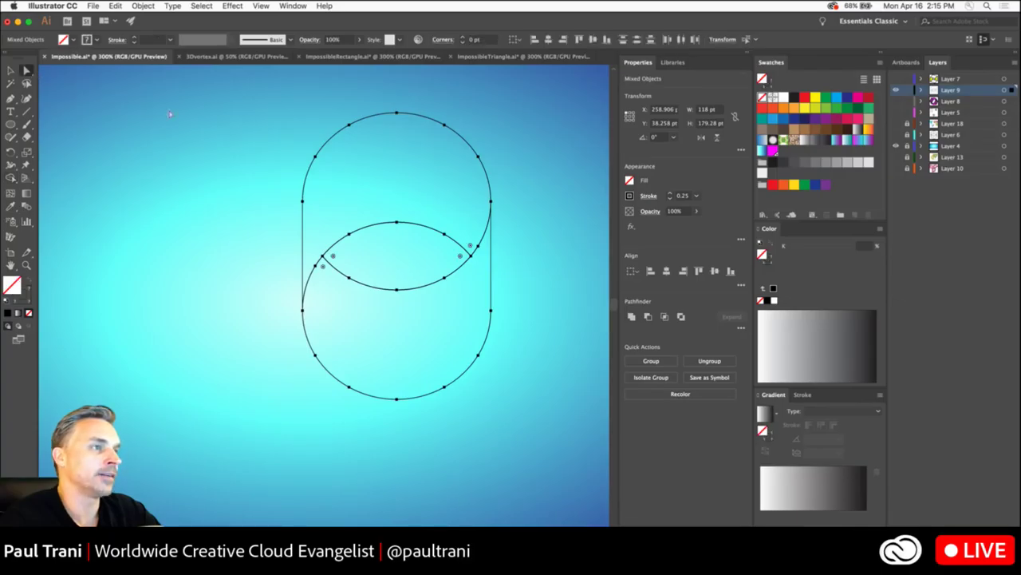
- Fill the top cylinder piece with the white-to-teal gradient swatch
left_click(381, 113)
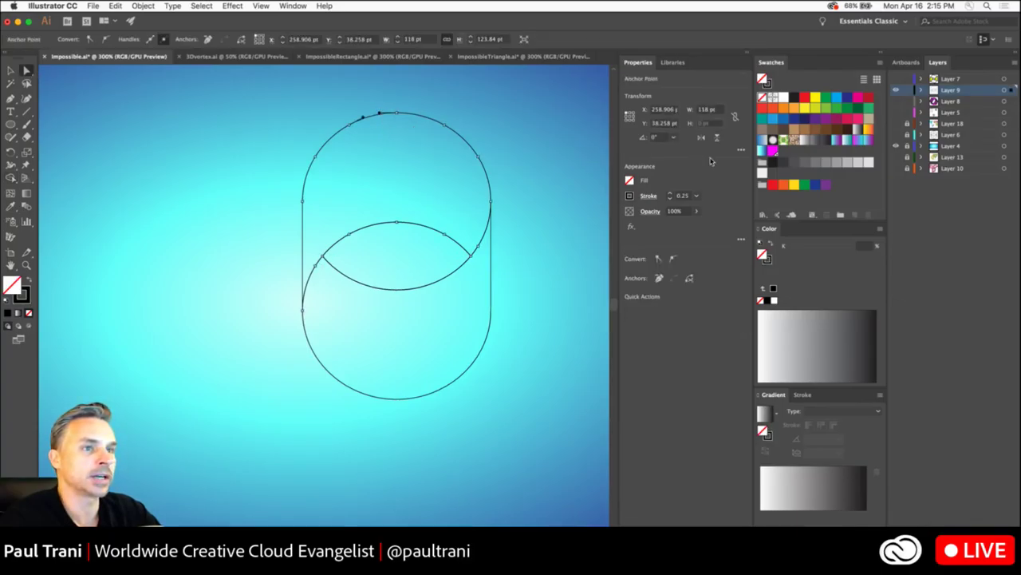
left_click(837, 140)
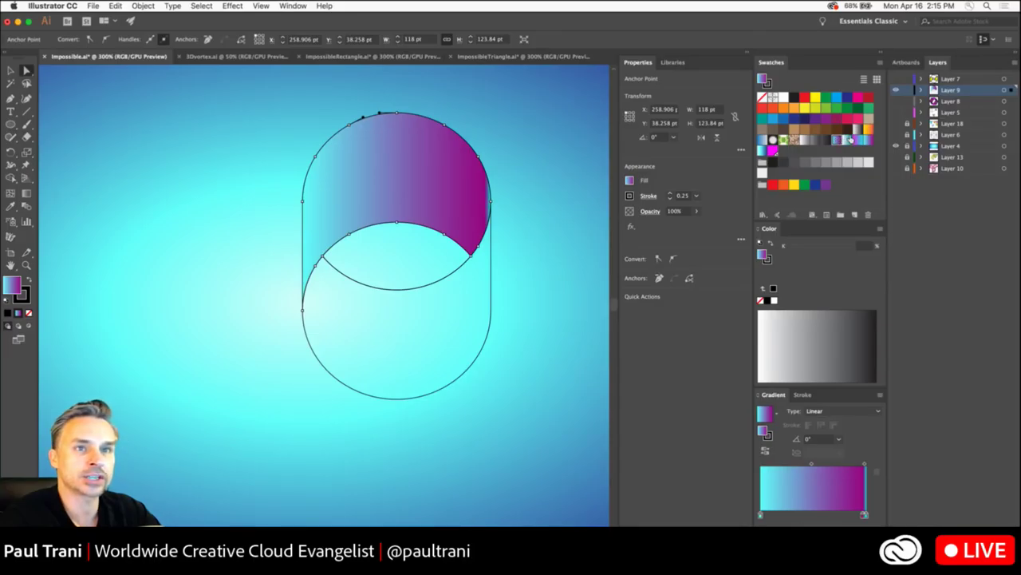
left_click(848, 139)
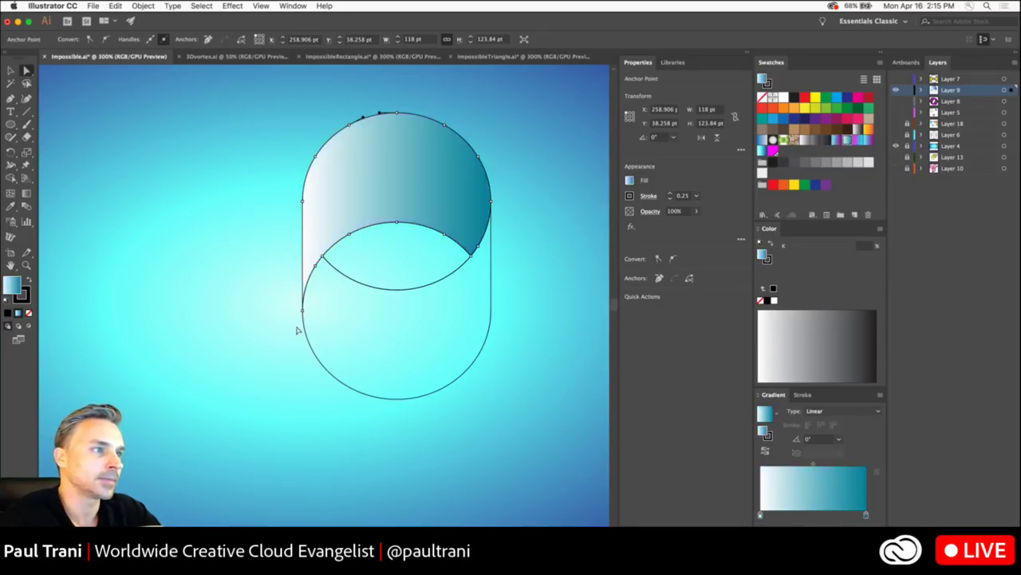
- Give the lower circle the white-to-teal gradient reversed right-to-left, then select all artwork
left_click(359, 281)
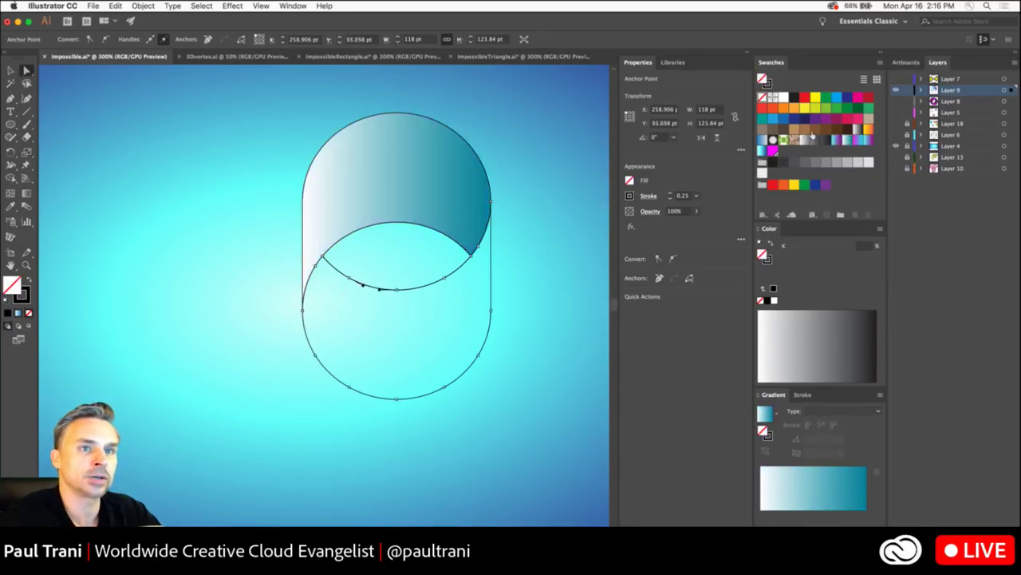
left_click(847, 140)
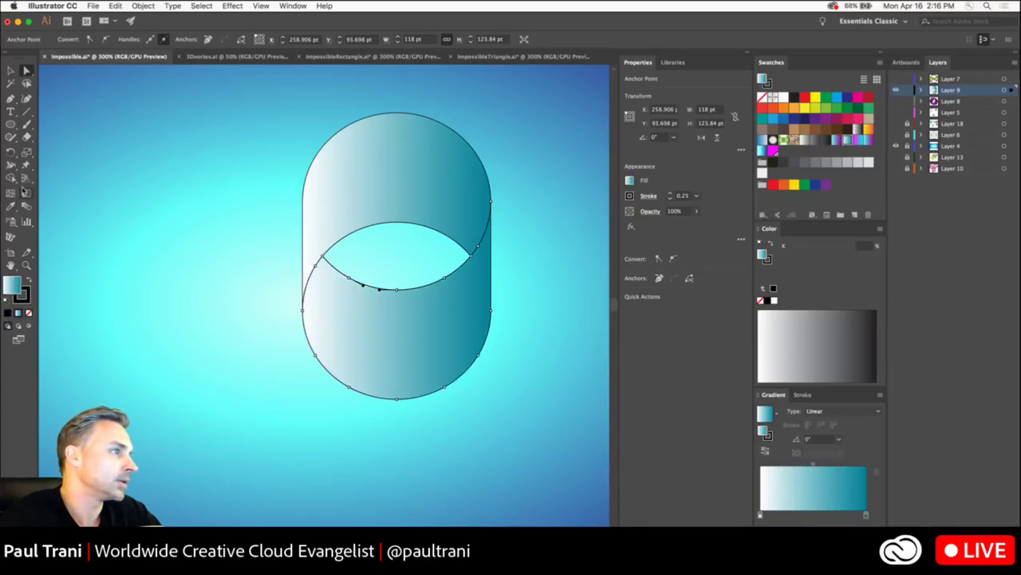
left_click(25, 192)
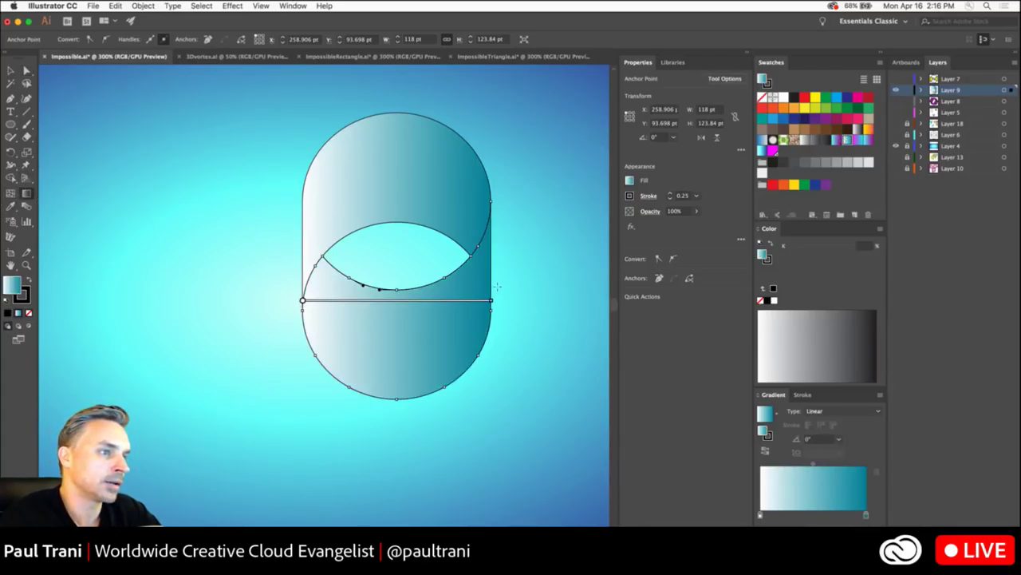
left_click_drag(490, 287, 304, 291)
key("v")
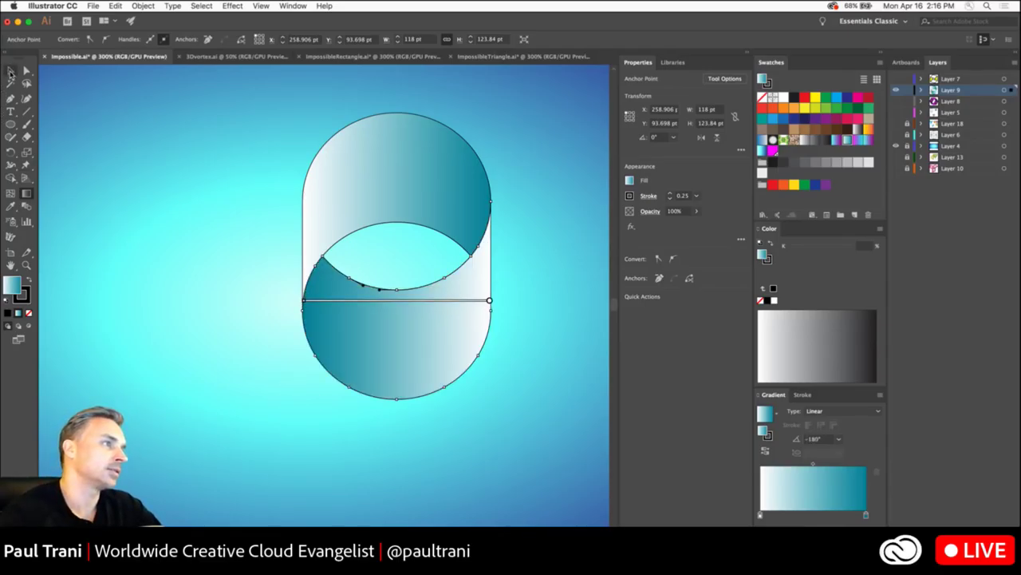
left_click(209, 151)
key("super+a")
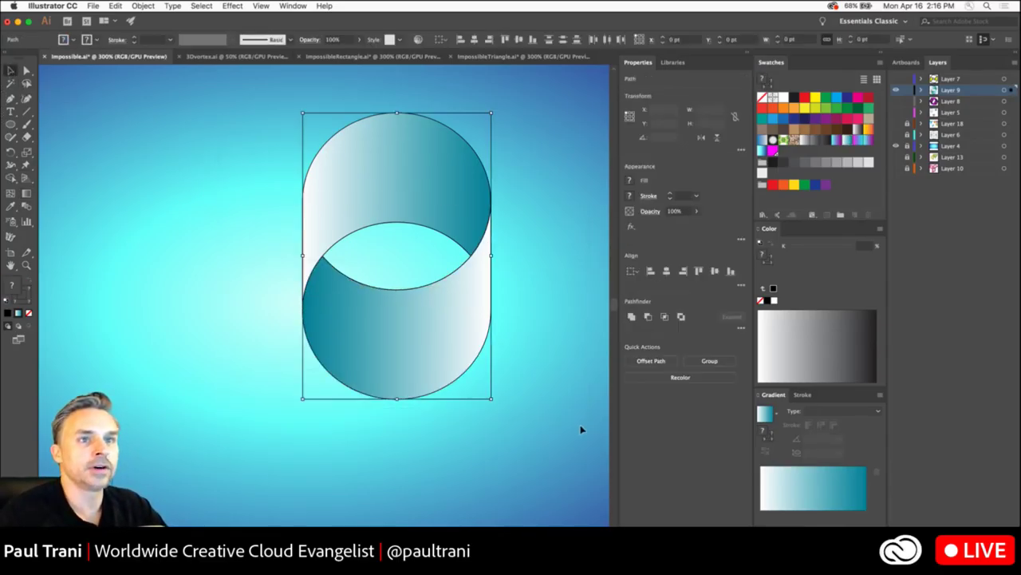
- Recolour the selected cylinder with the orange-yellow gradient swatch
left_click(867, 128)
key("a")
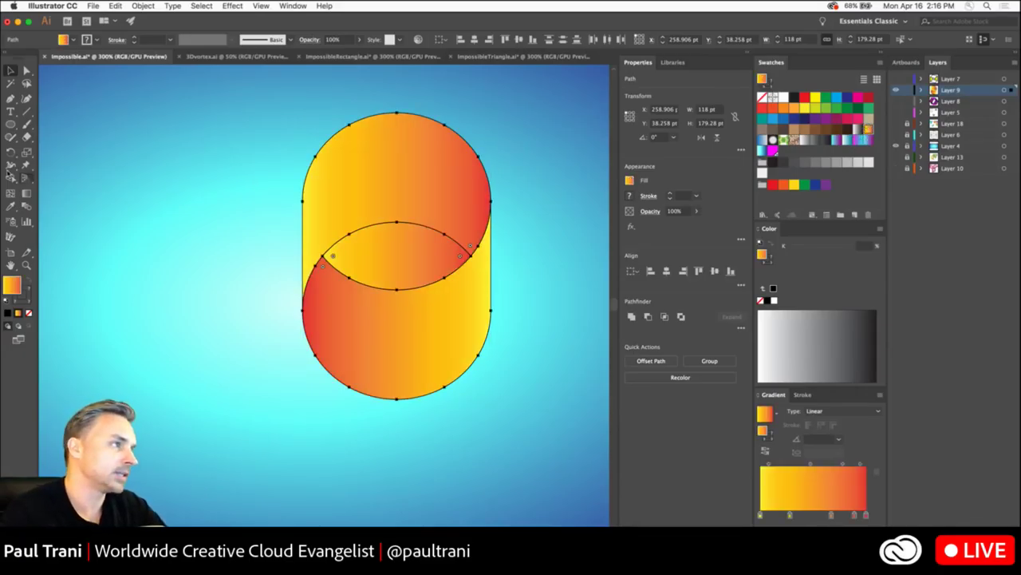
key("v")
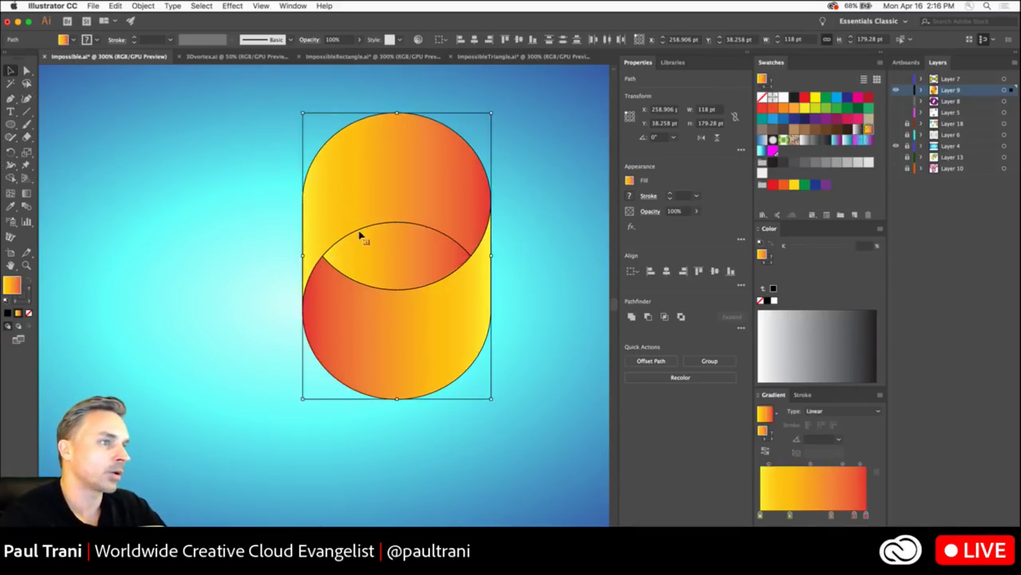
- Remove the middle overlap region with Shape Builder so the background shows through
left_click(11, 179)
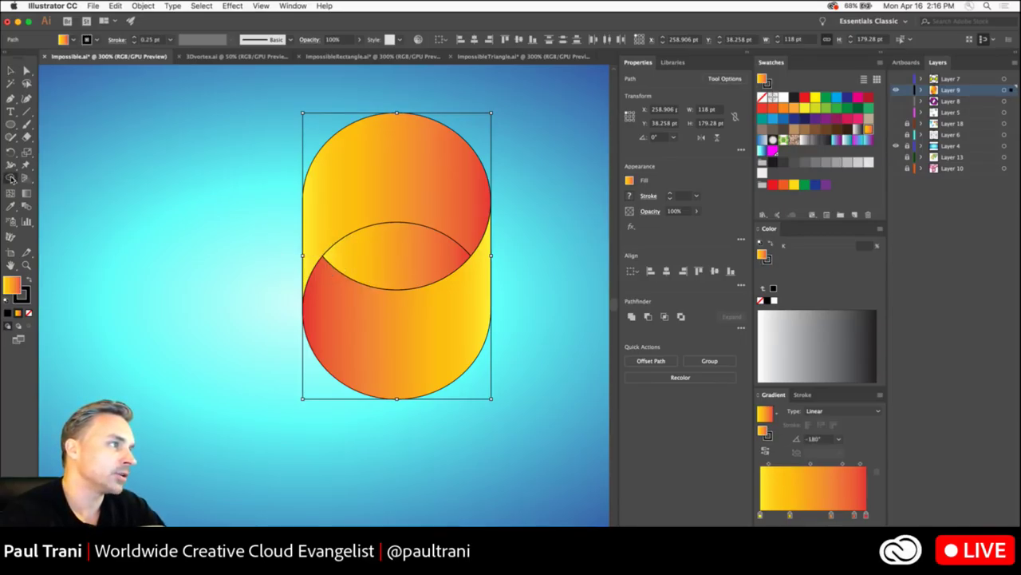
left_click(386, 254, "alt")
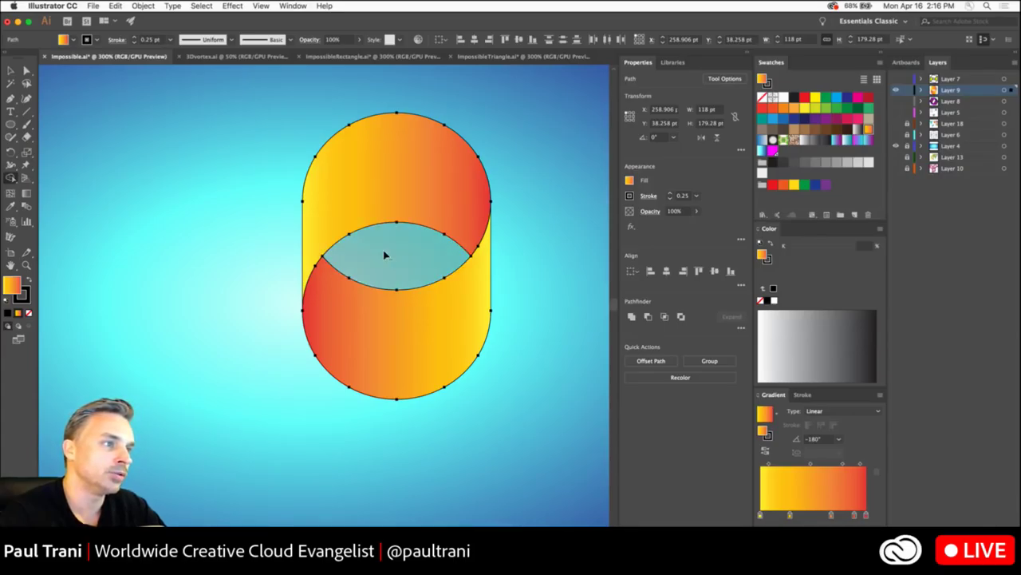
left_click_drag(417, 256, 387, 255)
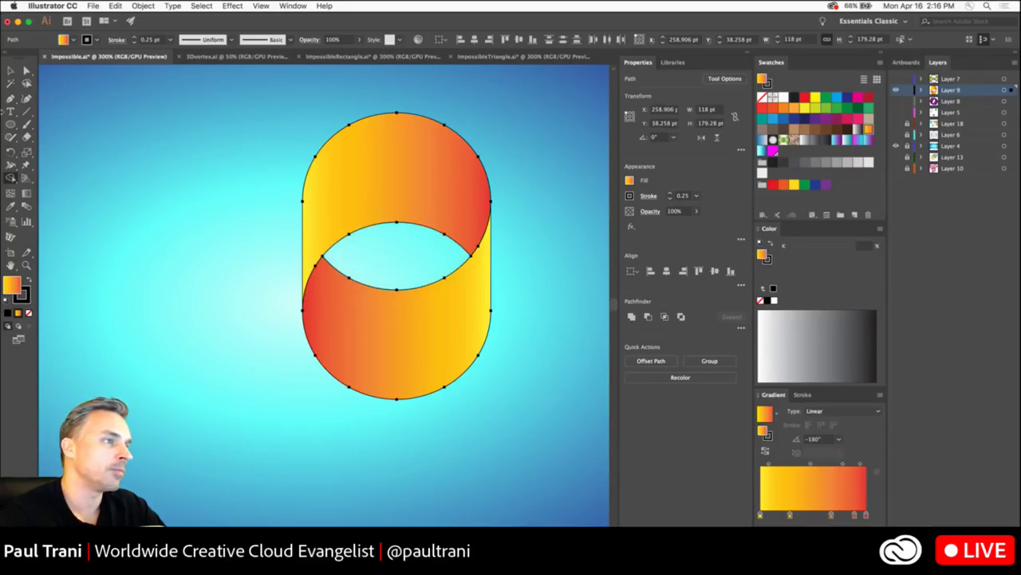
left_click(11, 71)
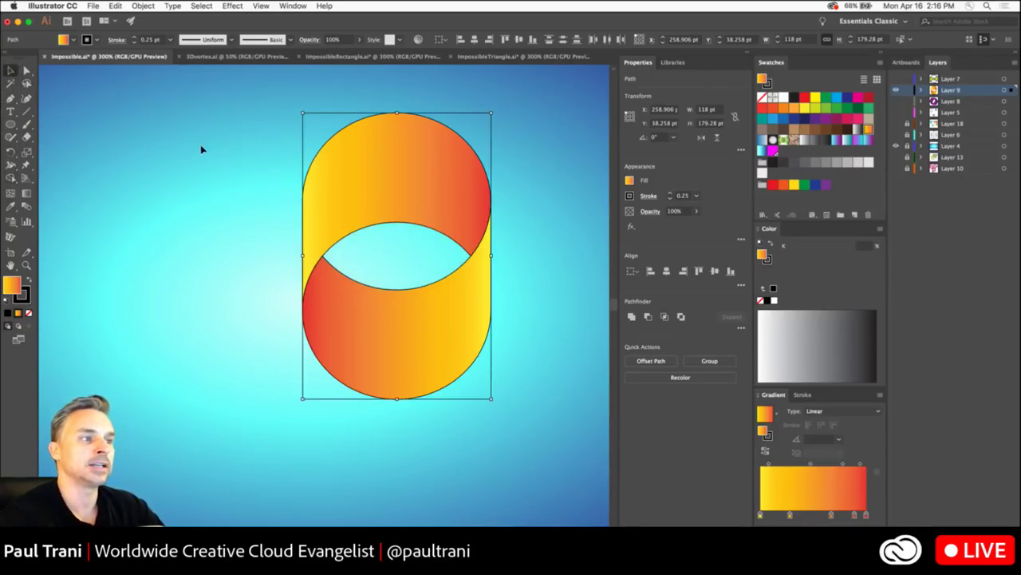
- Increase the cylinder's stroke weight to 3 pt
left_click(135, 39)
left_click(135, 39)
left_click(136, 40)
left_click(136, 39)
left_click(136, 39)
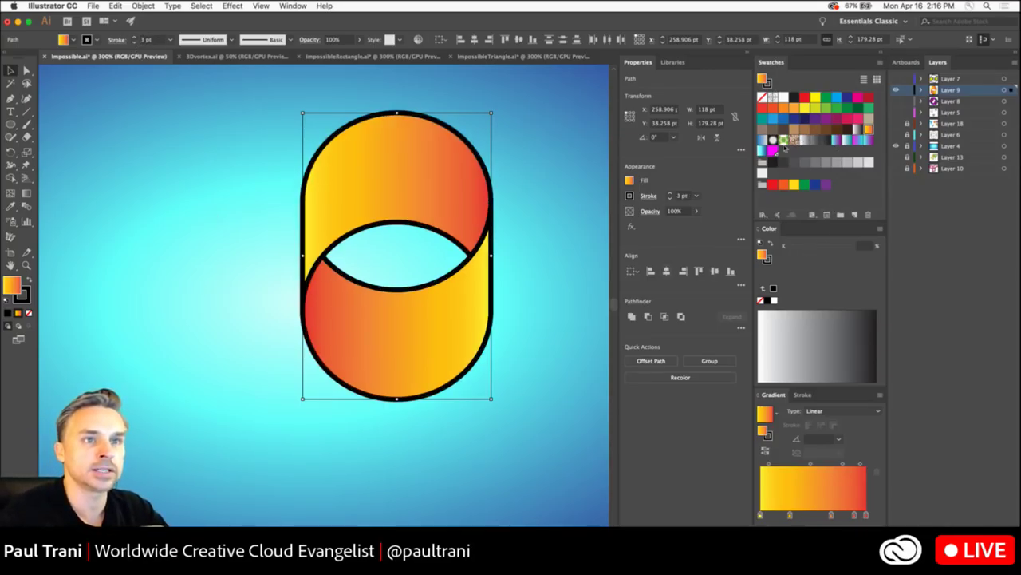
- Try several gradient fills, settle back on yellow-orange-red, and deselect the cylinder
left_click(857, 127)
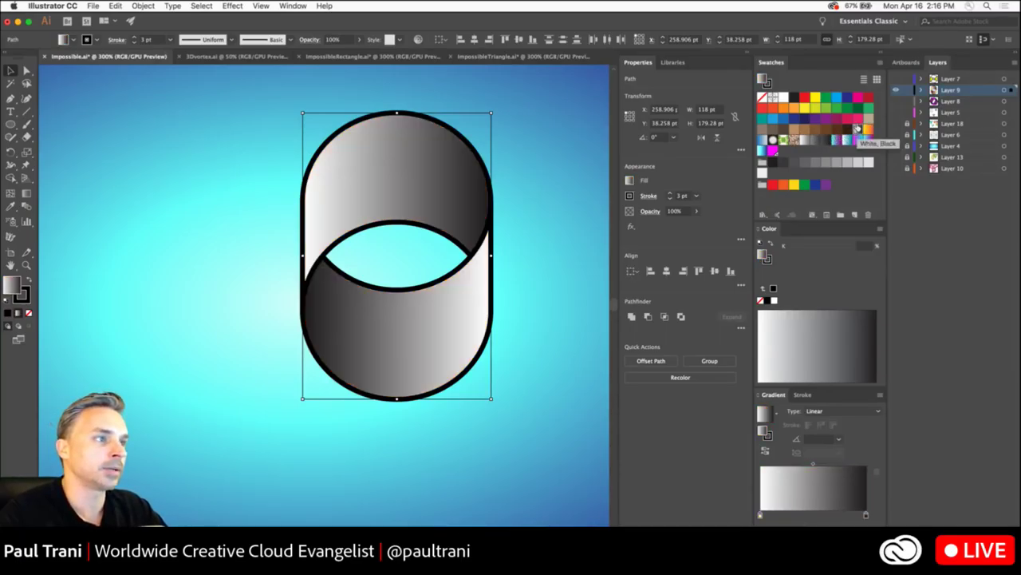
left_click(848, 141)
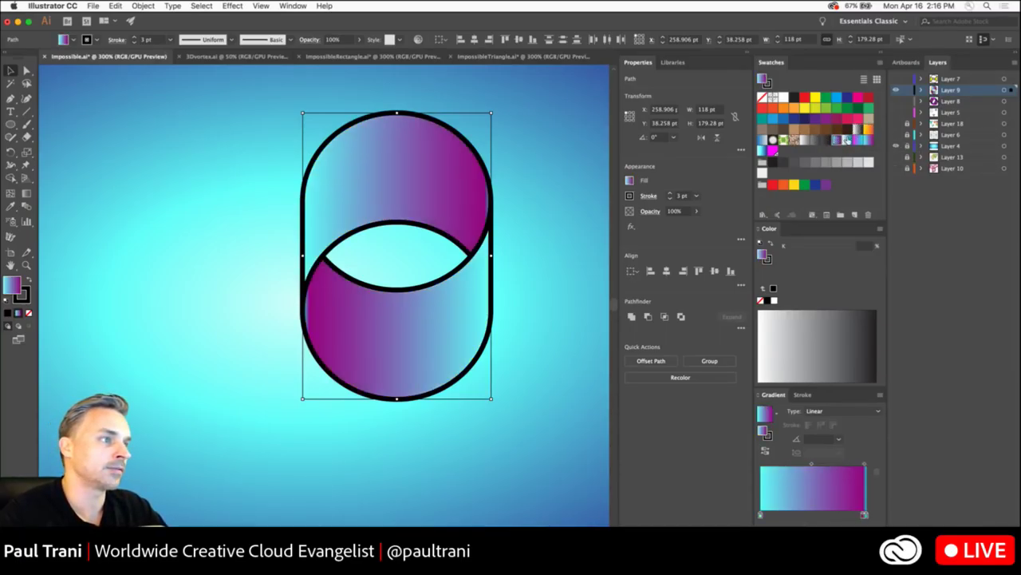
left_click(847, 141)
left_click(862, 140)
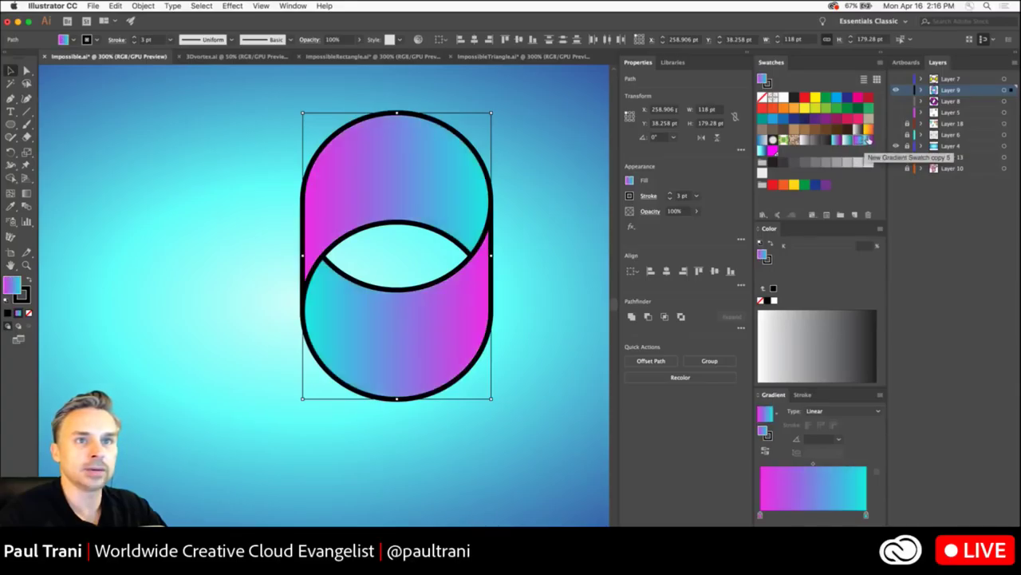
left_click(870, 140)
left_click(762, 150)
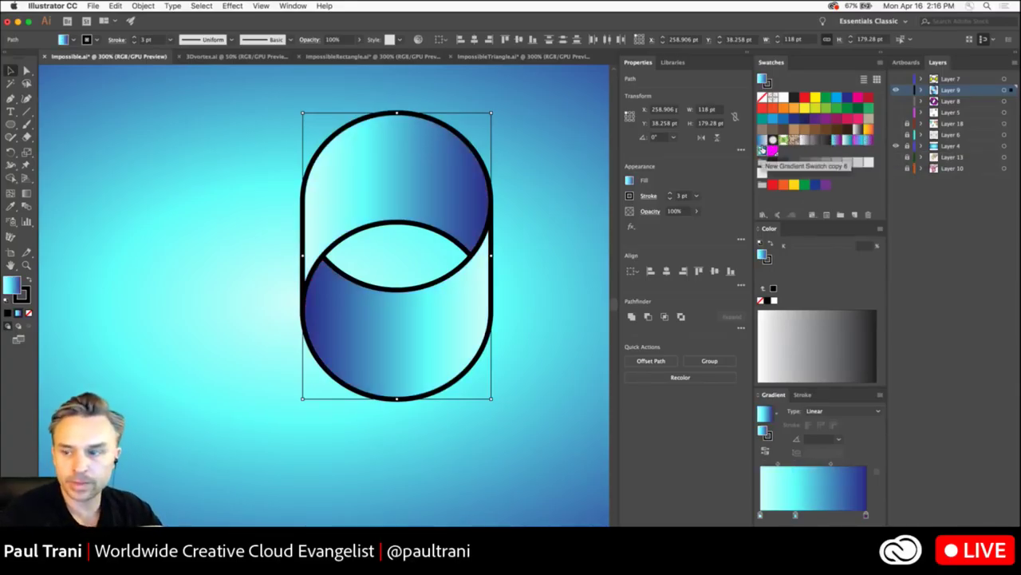
left_click(869, 129)
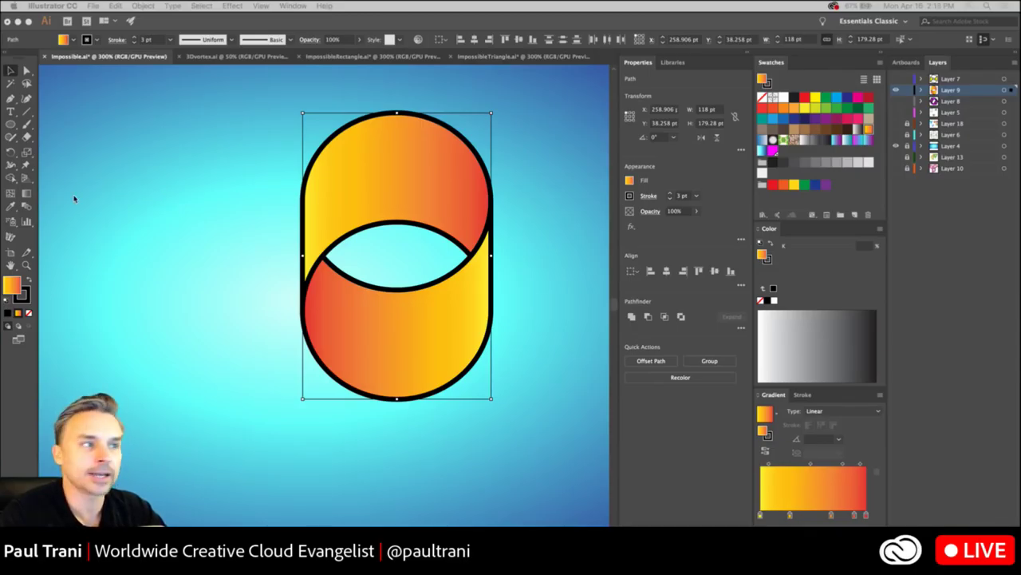
left_click(247, 216)
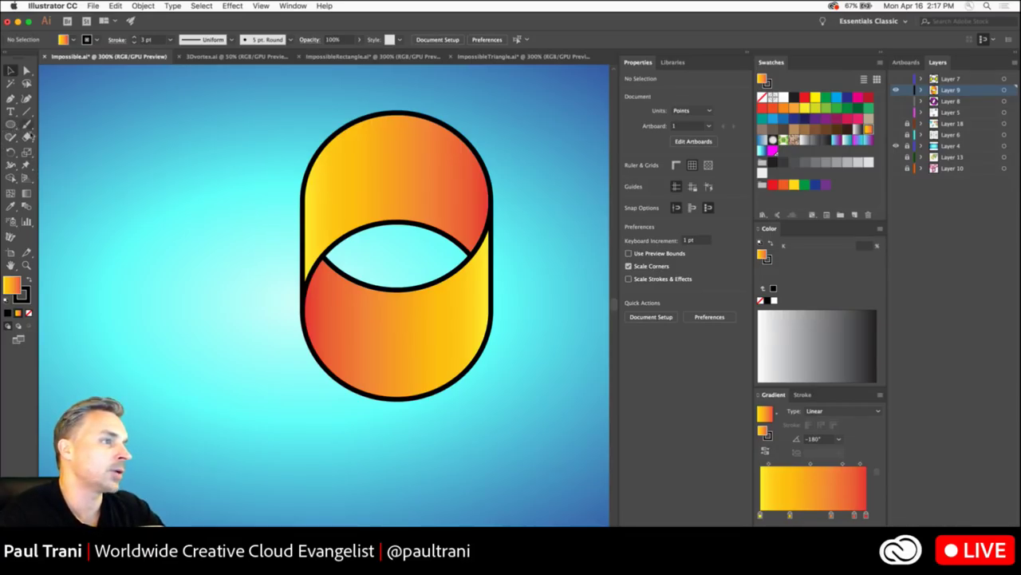
- Return to the Selection tool and open the Libraries panel next to Properties
left_click(9, 125)
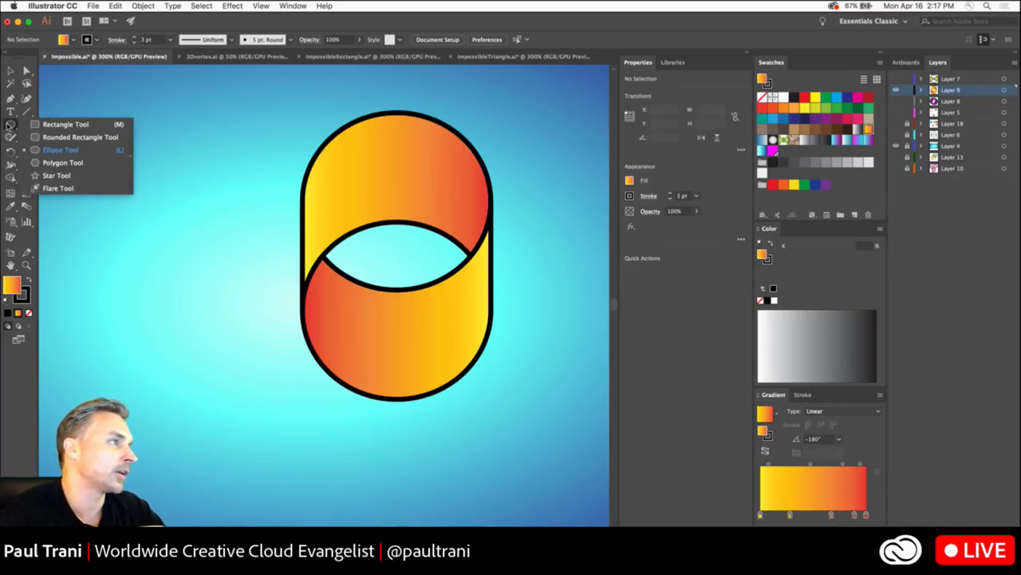
key("v")
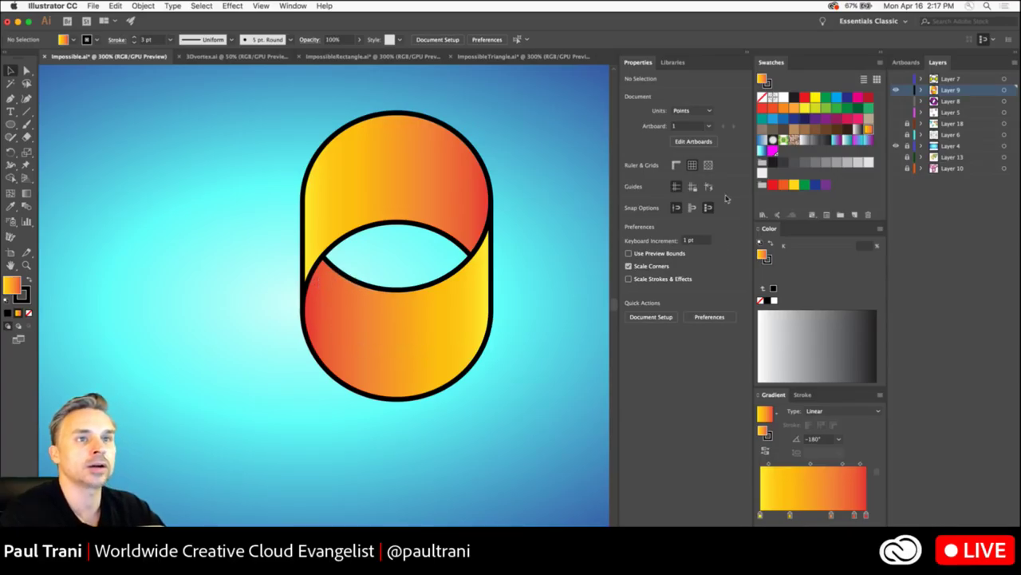
left_click(673, 61)
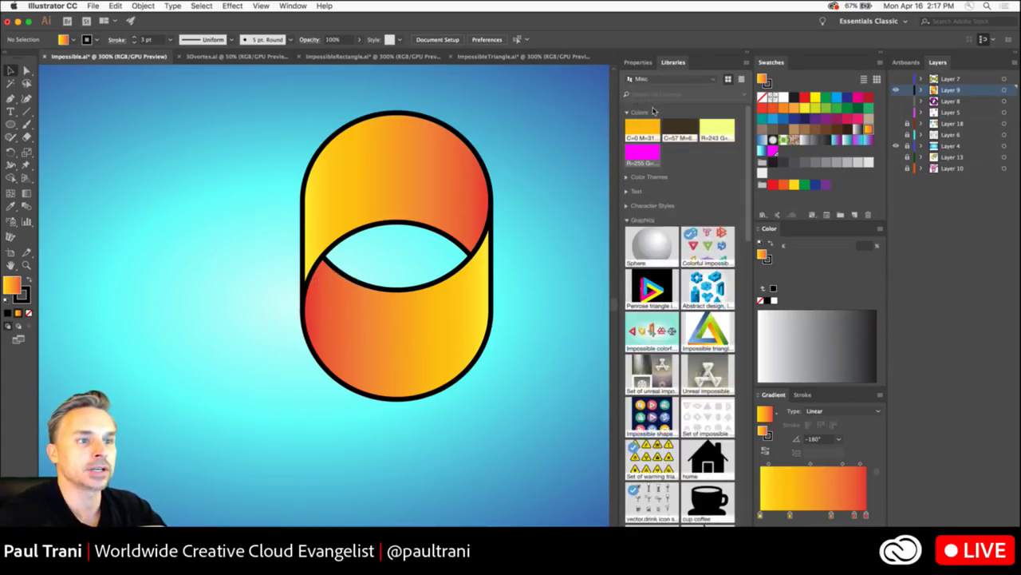
- Switch to the personal library and start a search for silhouette graphics
left_click(745, 94)
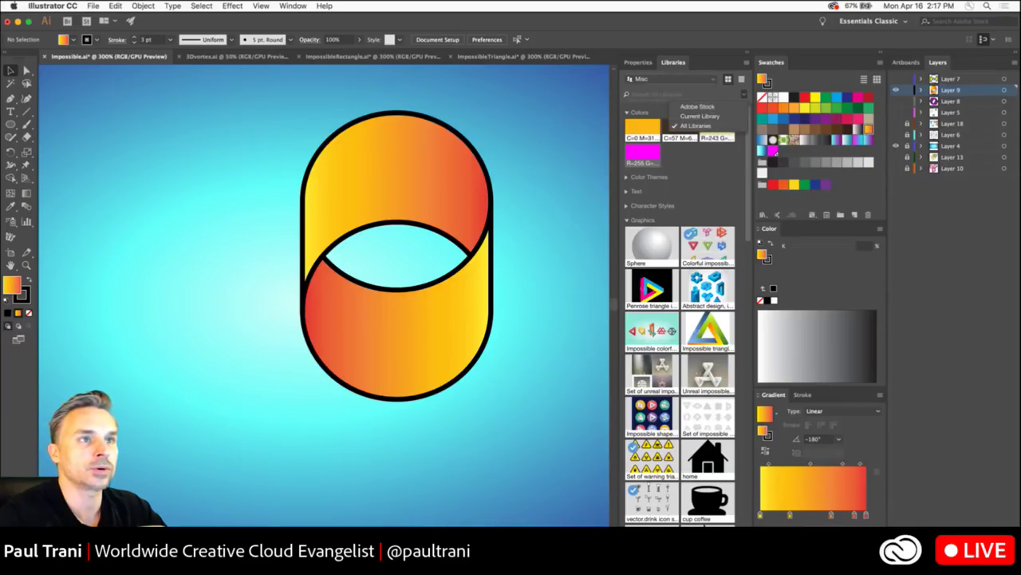
left_click(695, 125)
left_click(673, 81)
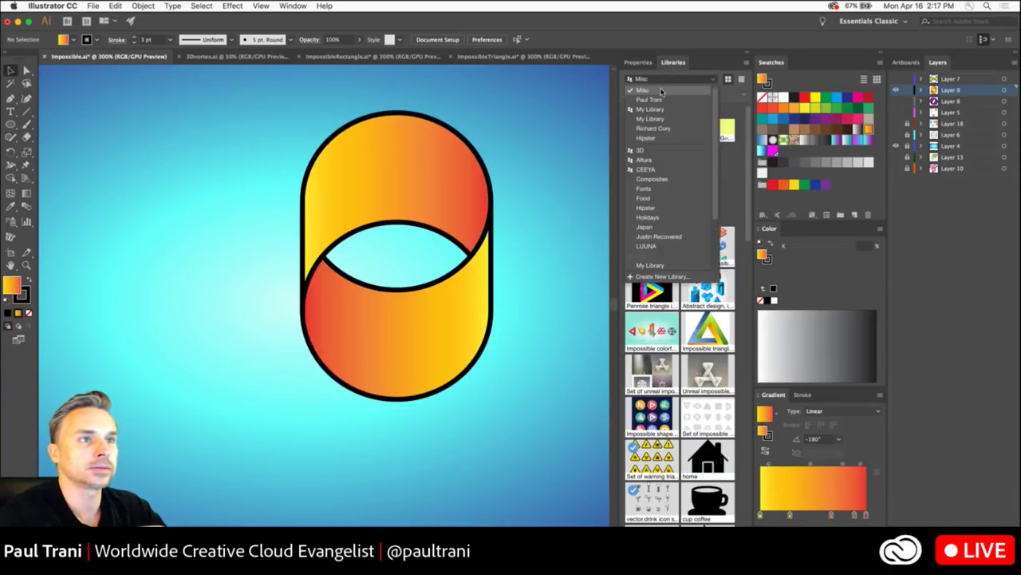
left_click(664, 104)
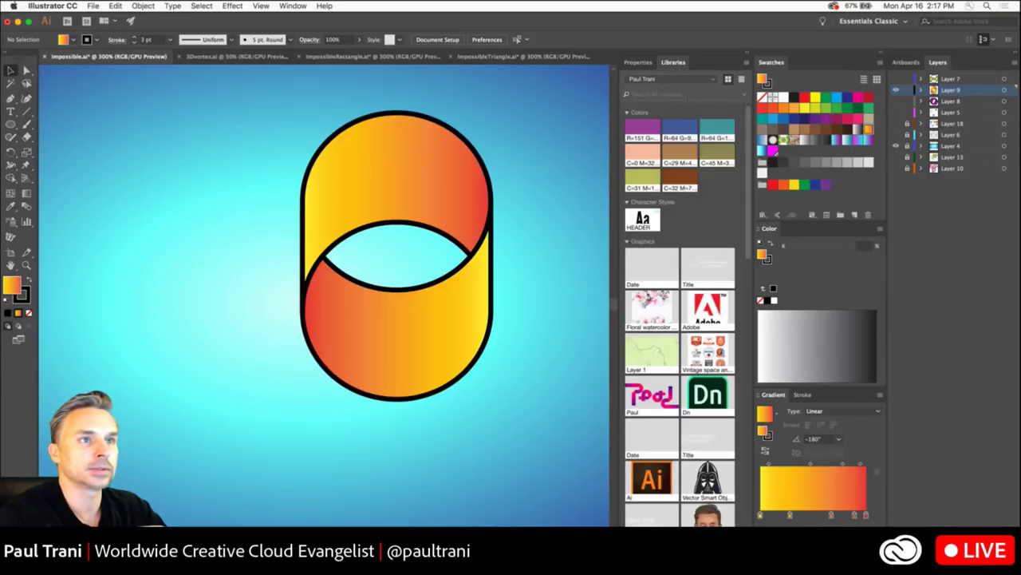
left_click(744, 94)
left_click(718, 117)
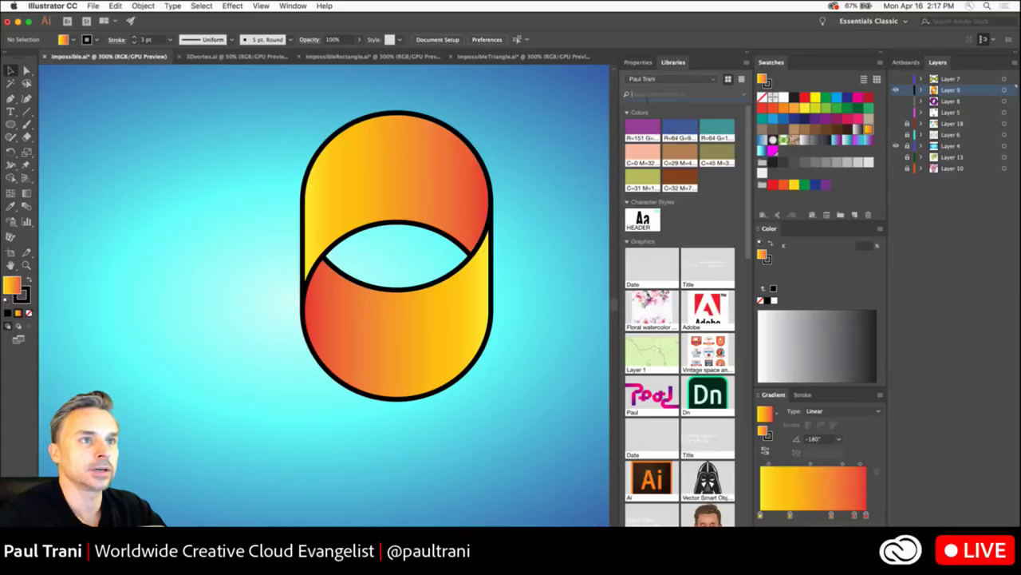
type("silh")
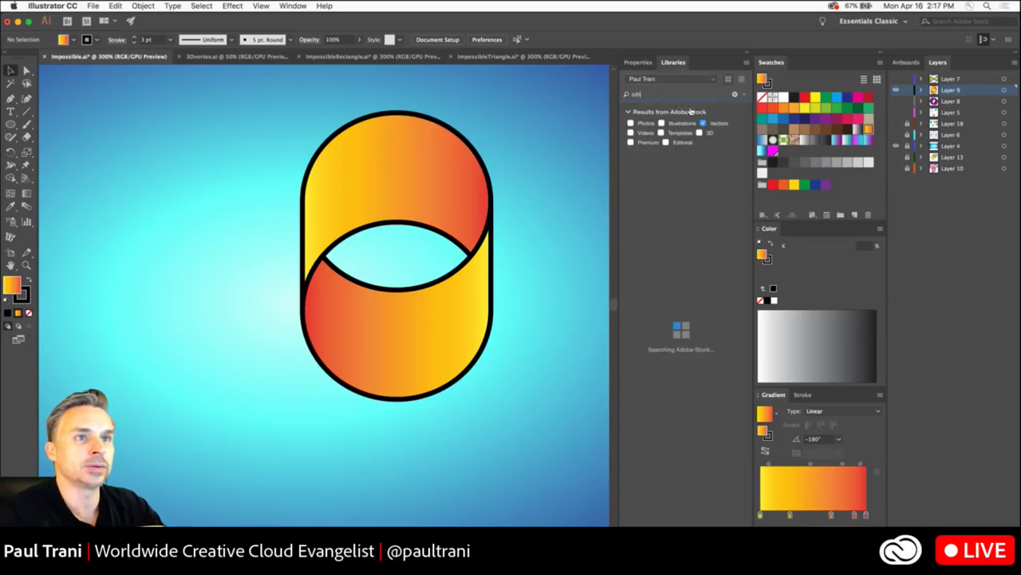
- Widen the search scope to All Libraries, browse the results, and open a silhouette's options
left_click(744, 95)
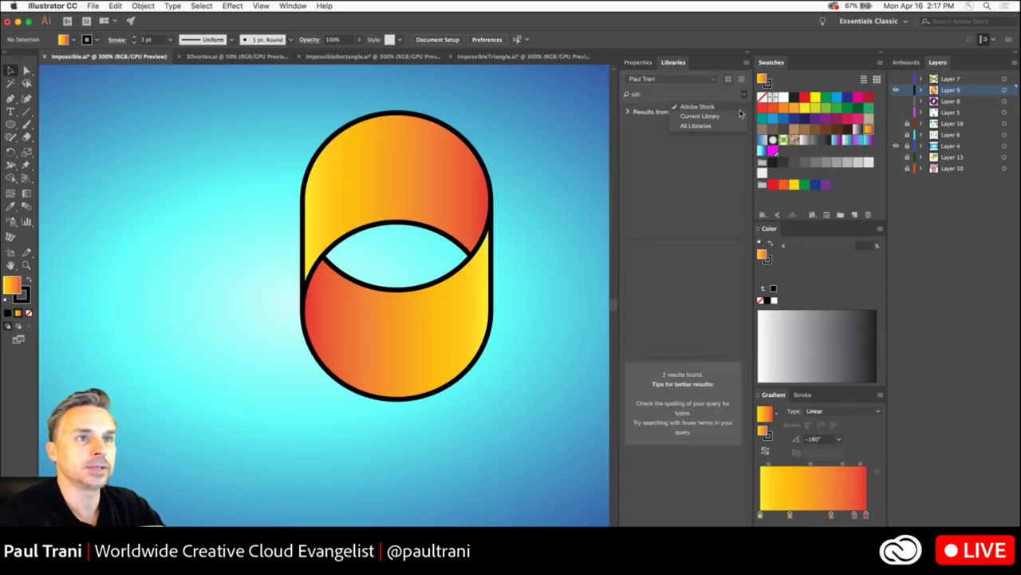
left_click(695, 125)
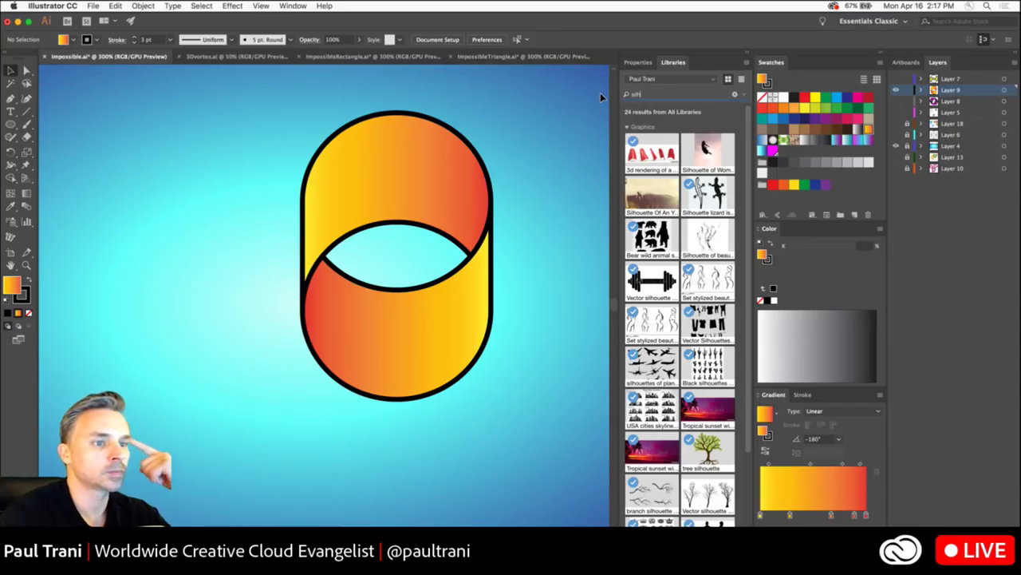
scroll(658, 279, "down", 2)
scroll(662, 391, "down", 1)
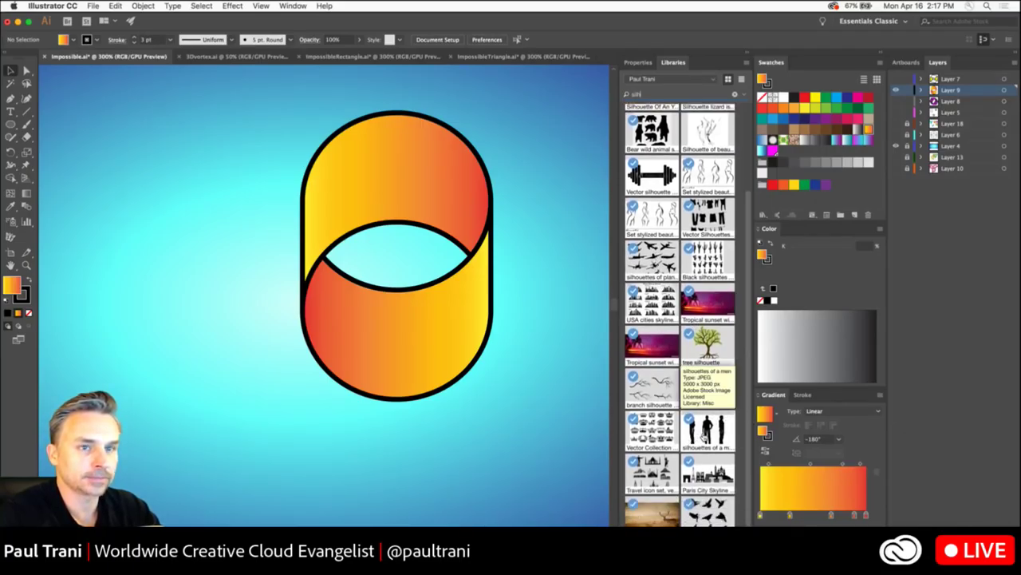
right_click(702, 438)
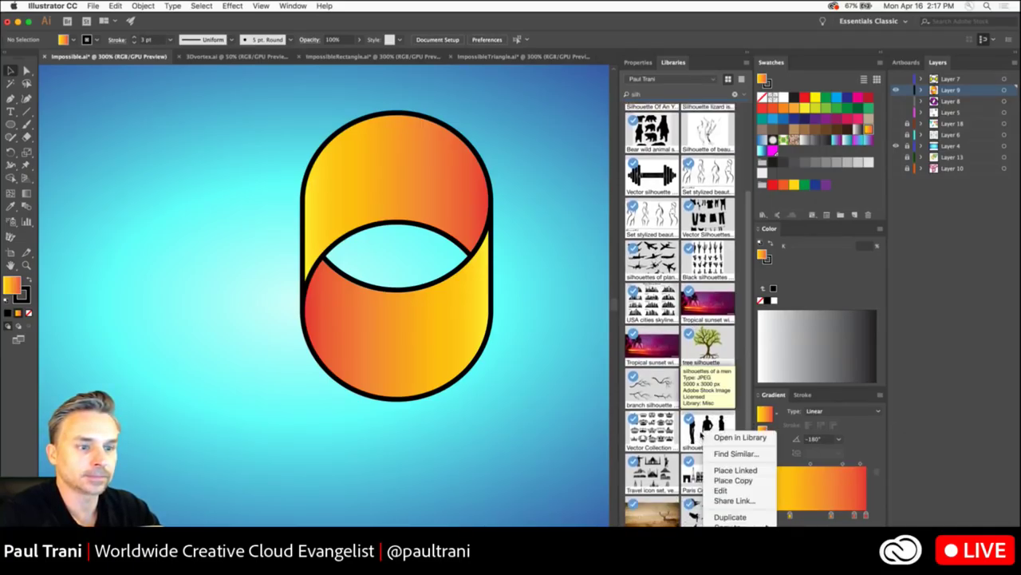
- Place a copy of the silhouettes graphic, then undo the oversized placement
left_click(729, 482)
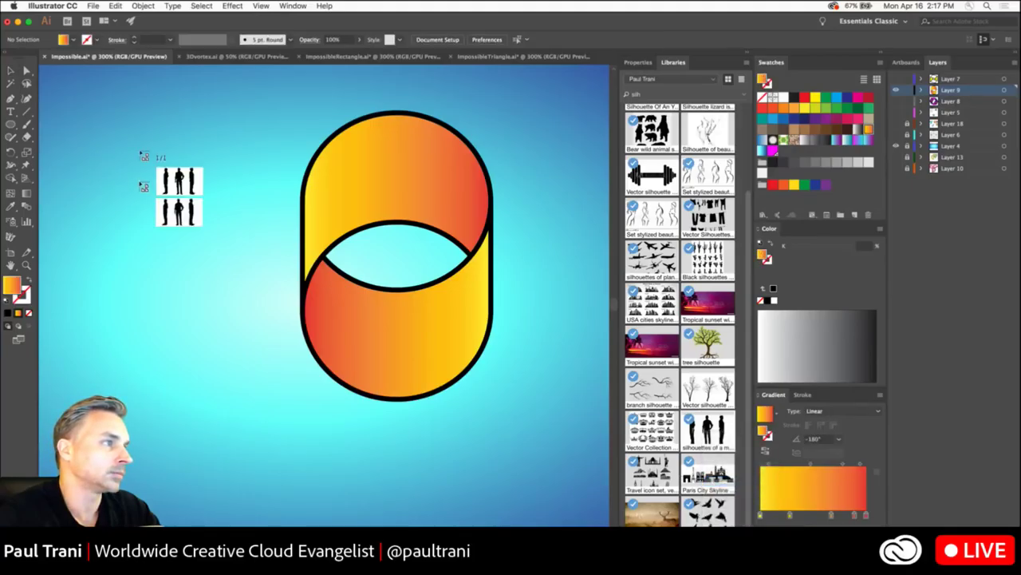
left_click(140, 180)
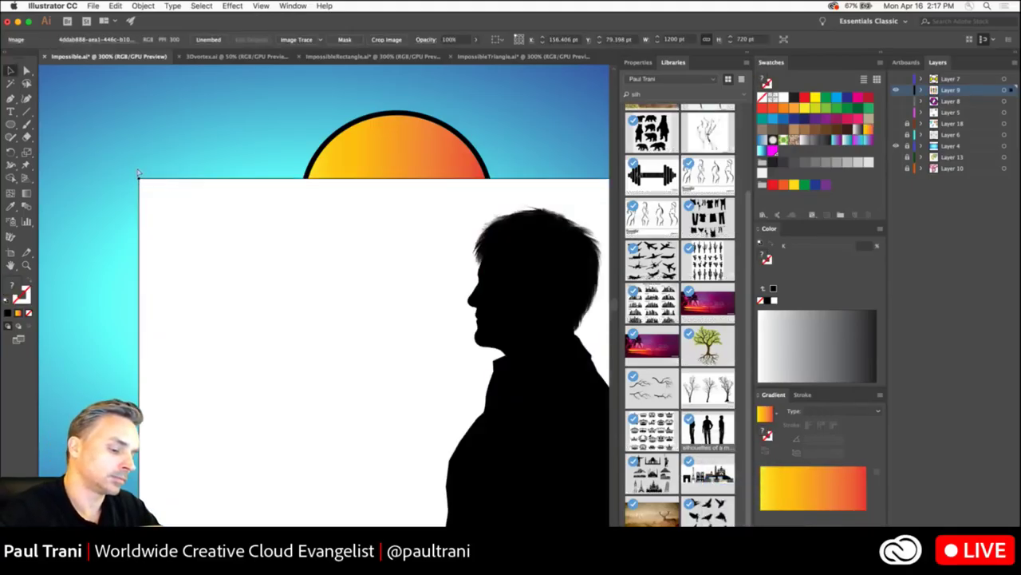
key("super+z")
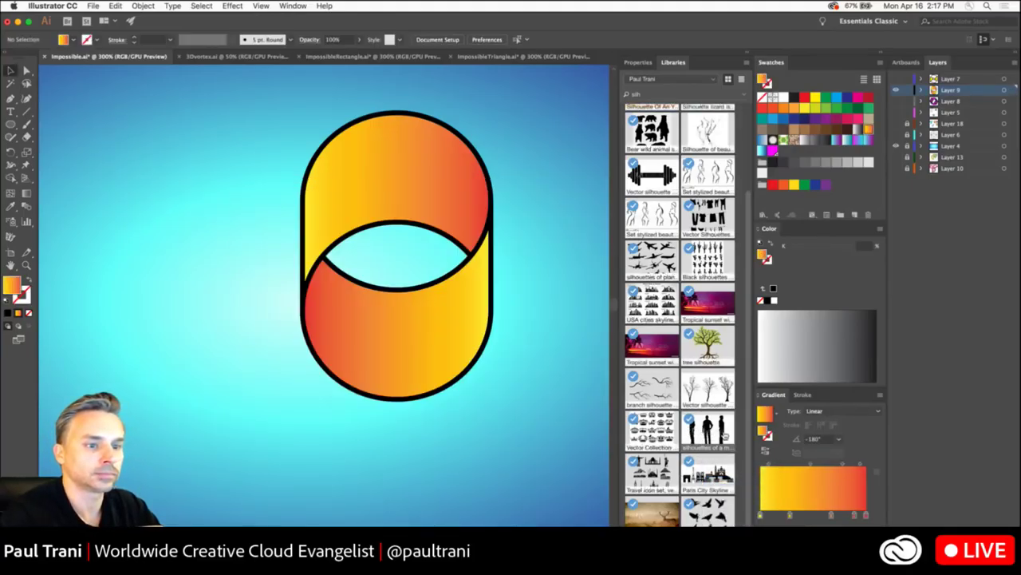
- Place the three-men silhouettes small at the canvas's upper left, then switch to Photoshop
right_click(718, 429)
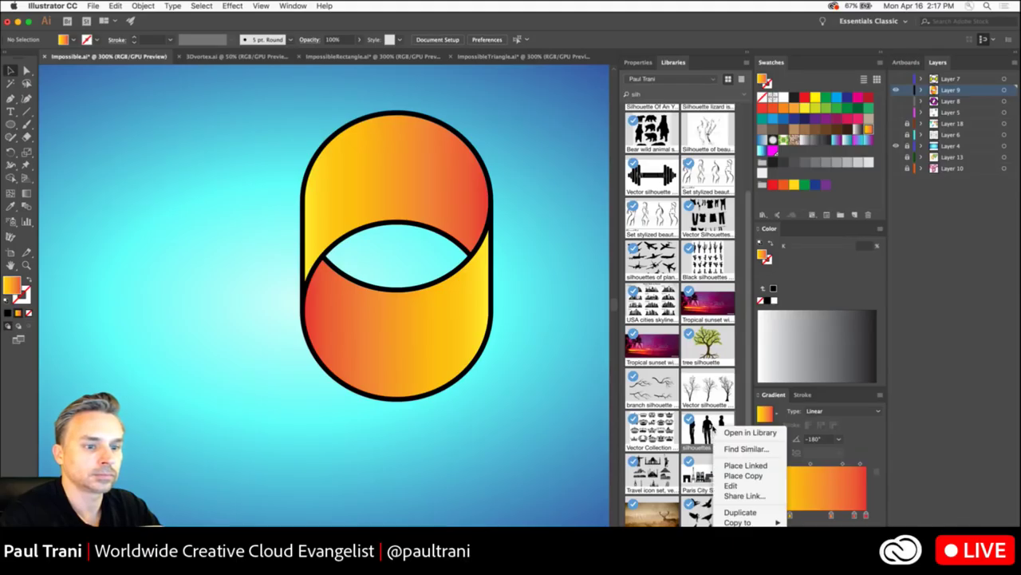
left_click(743, 476)
left_click_drag(94, 143, 259, 241)
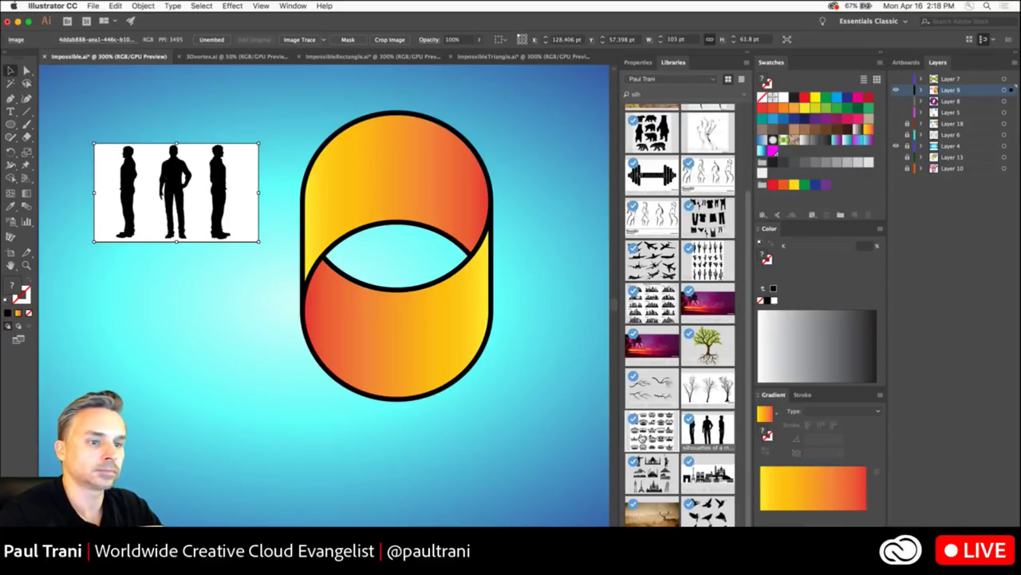
key("super+Tab")
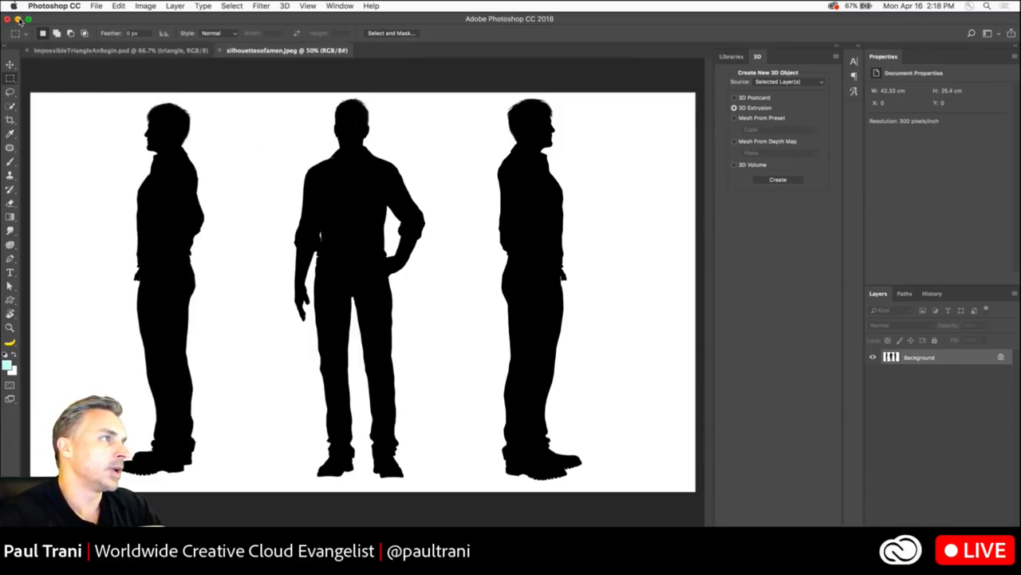
- Minimize Photoshop to bring Illustrator back to the front
left_click(17, 18)
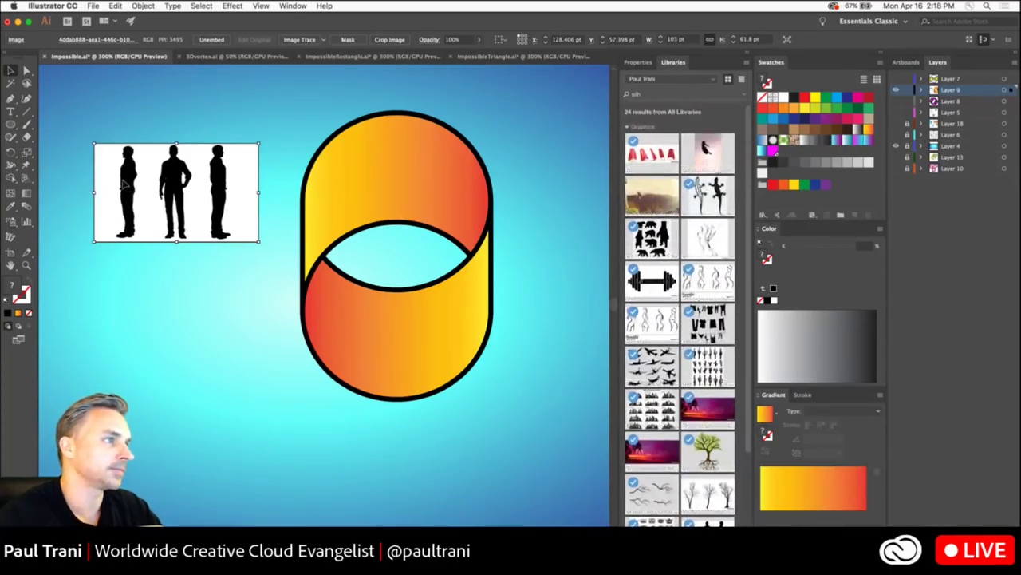
- Delete the silhouettes image and draw a grey-gradient circle on the cylinder's top-left edge
key("Delete")
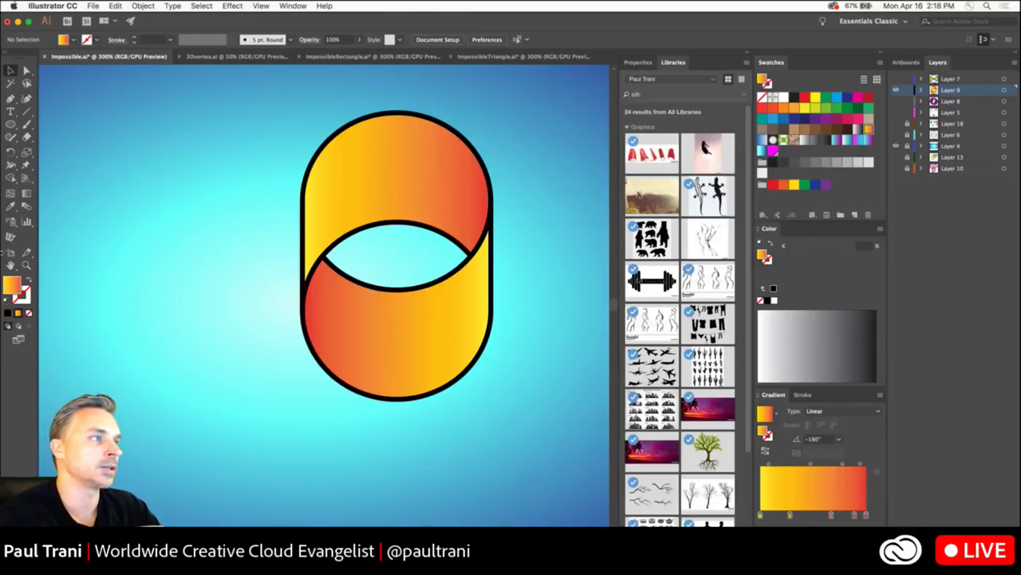
left_click(10, 124)
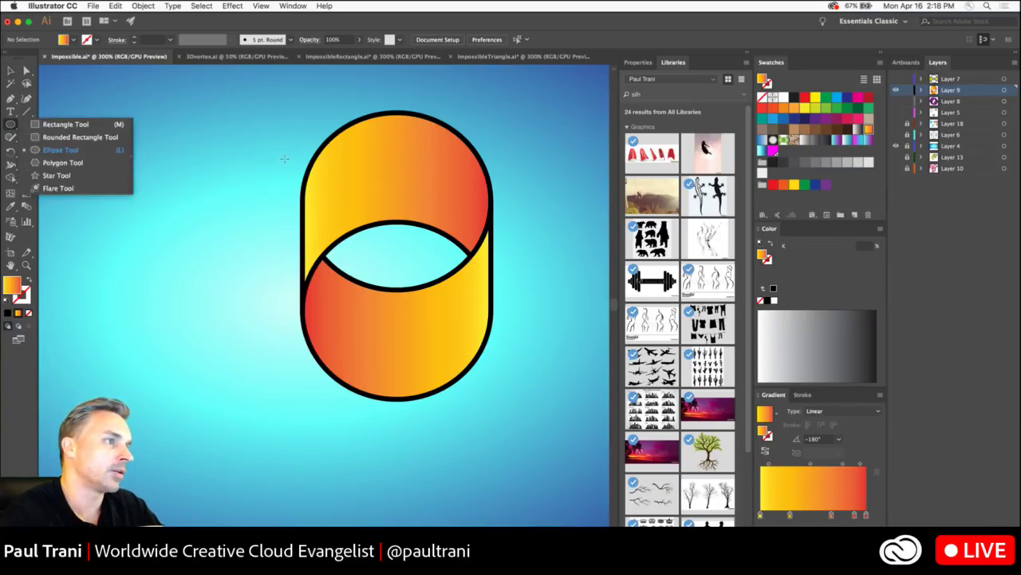
left_click_drag(285, 159, 317, 190)
key("v")
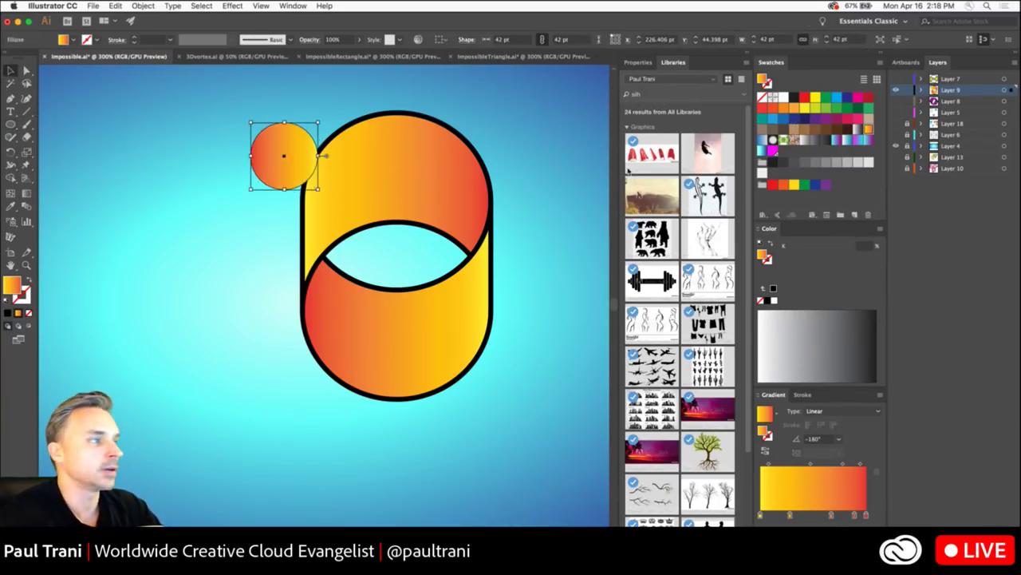
left_click(816, 140)
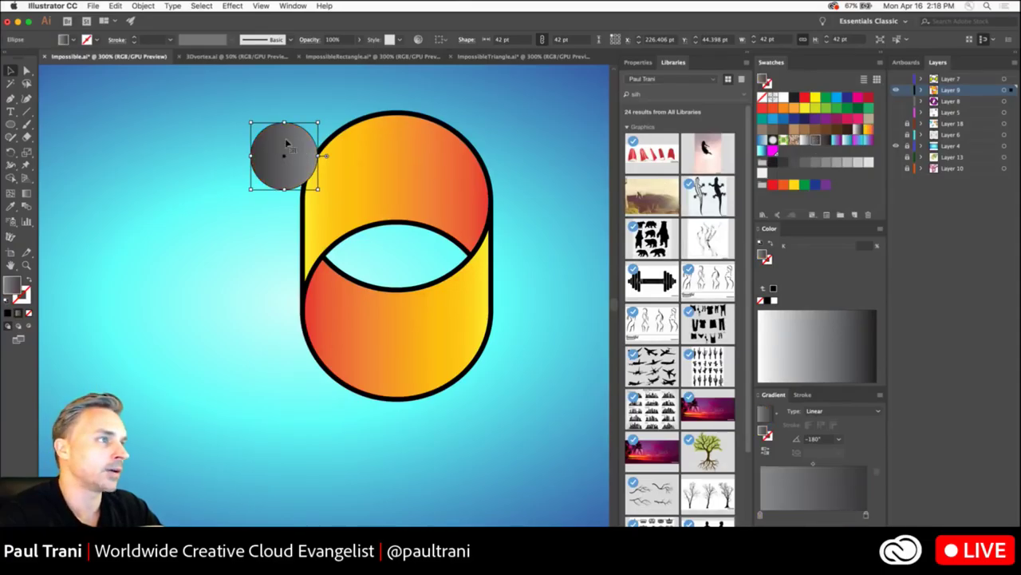
left_click_drag(269, 151, 303, 187)
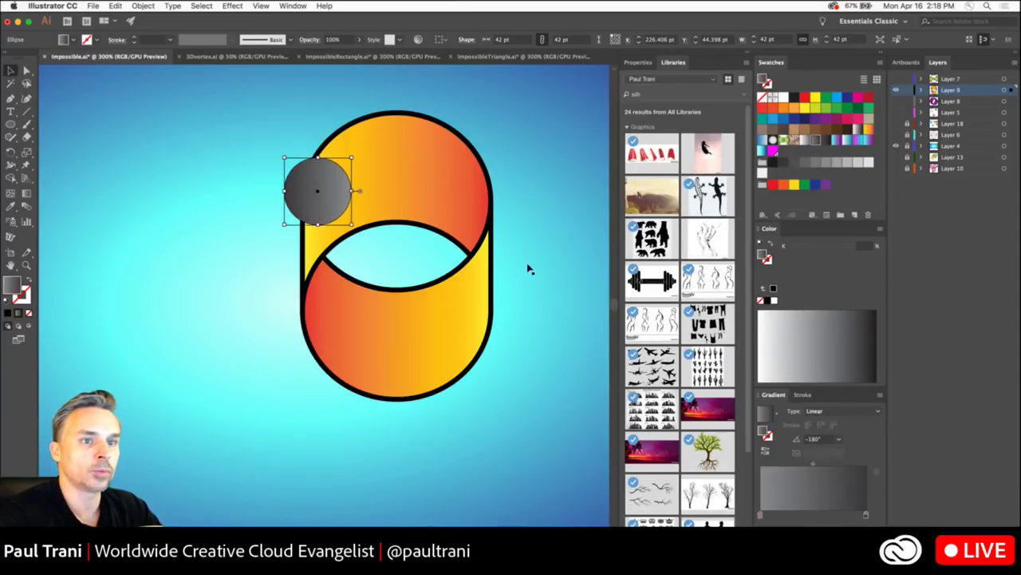
- Make the ball's gradient radial, nudge it over the edge, deselect, and add a new layer
left_click(834, 412)
left_click(824, 433)
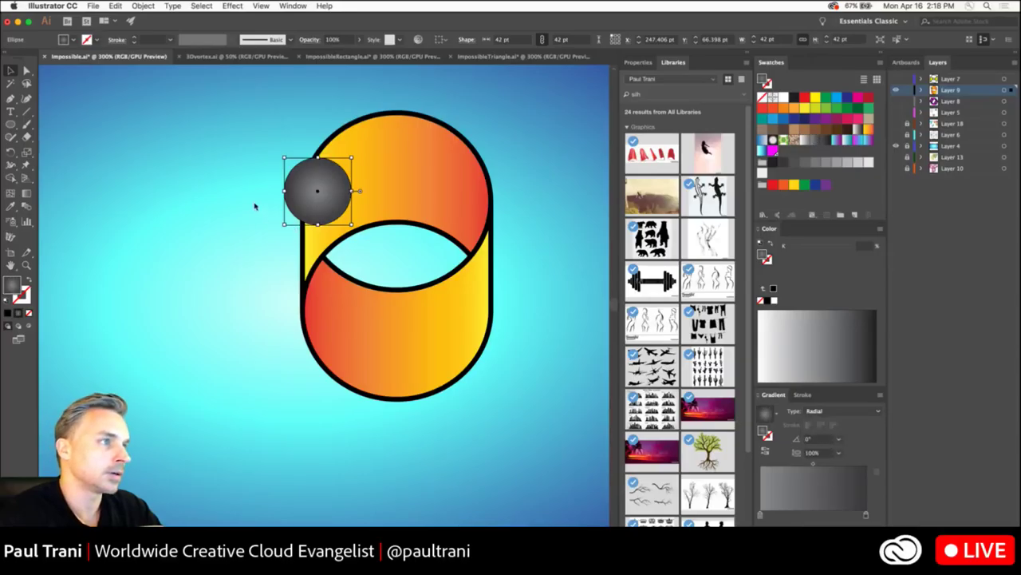
key("g")
left_click_drag(270, 205, 268, 212)
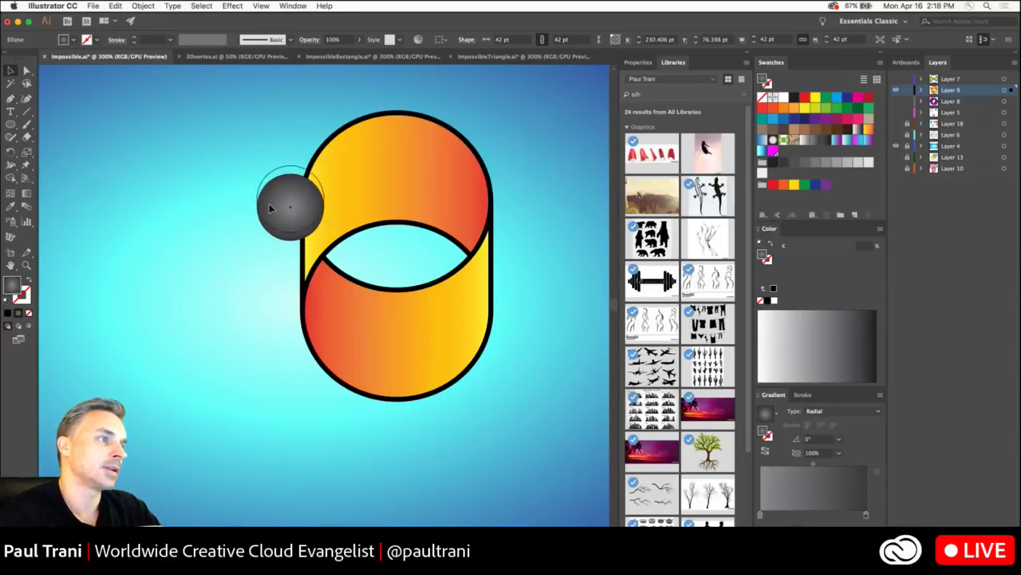
left_click(10, 71)
left_click(166, 184)
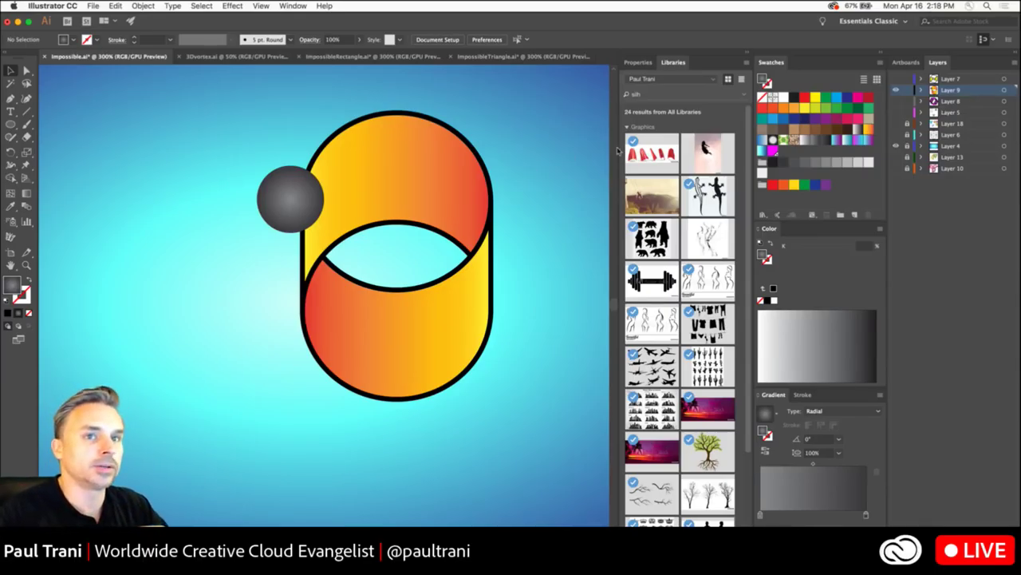
key("super+l")
- Hide the cylinder layers, show the impossible-shapes layer, and add a layer above Layer 18
left_click(896, 102)
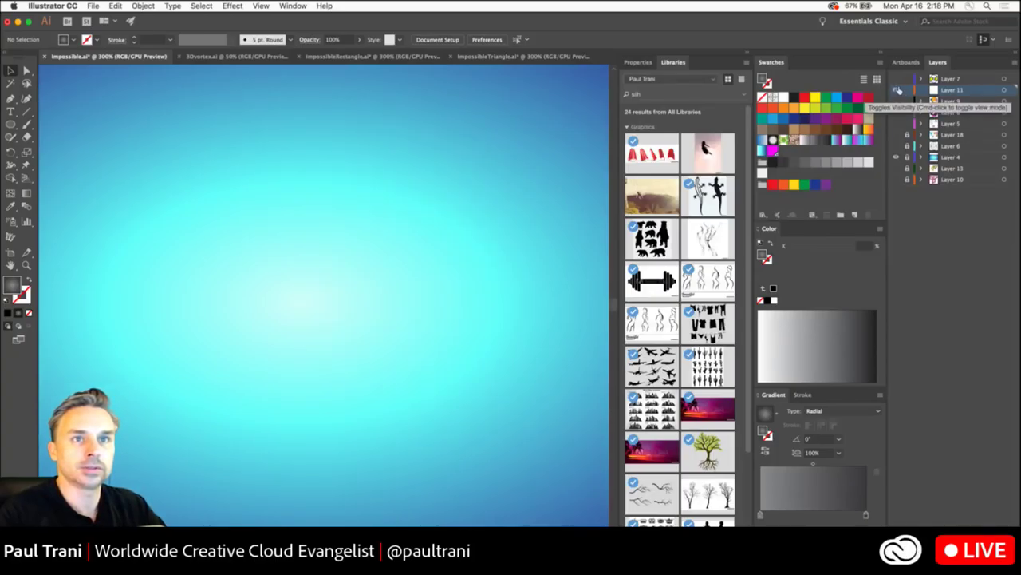
left_click(896, 90)
left_click(964, 168)
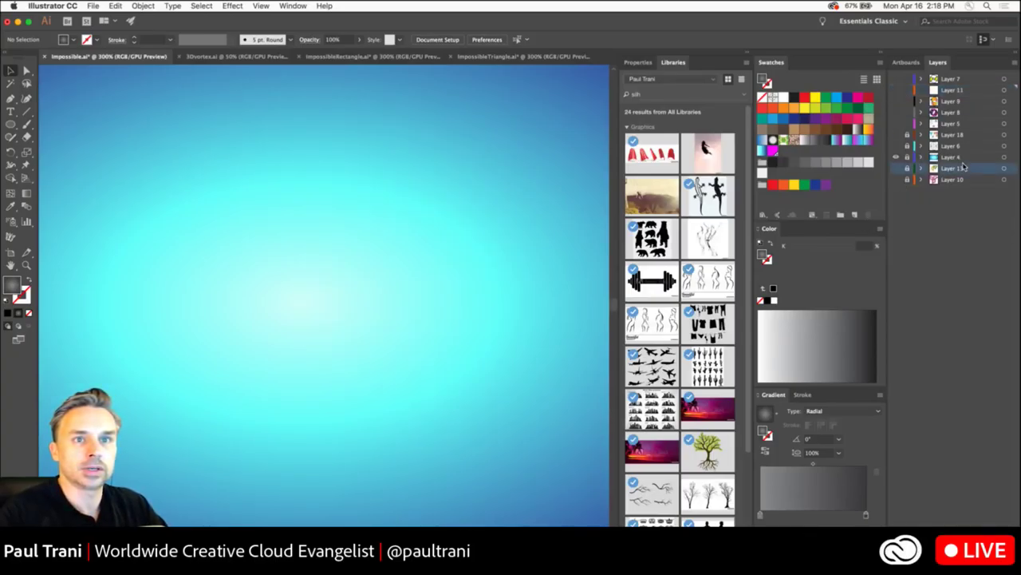
left_click(896, 135)
left_click(976, 140)
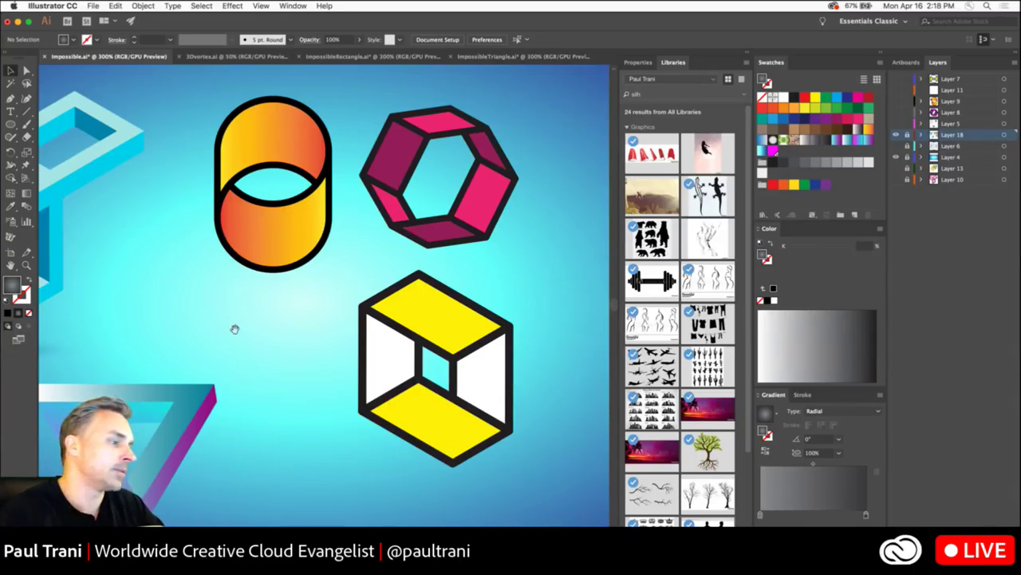
scroll(234, 326, "left", 8)
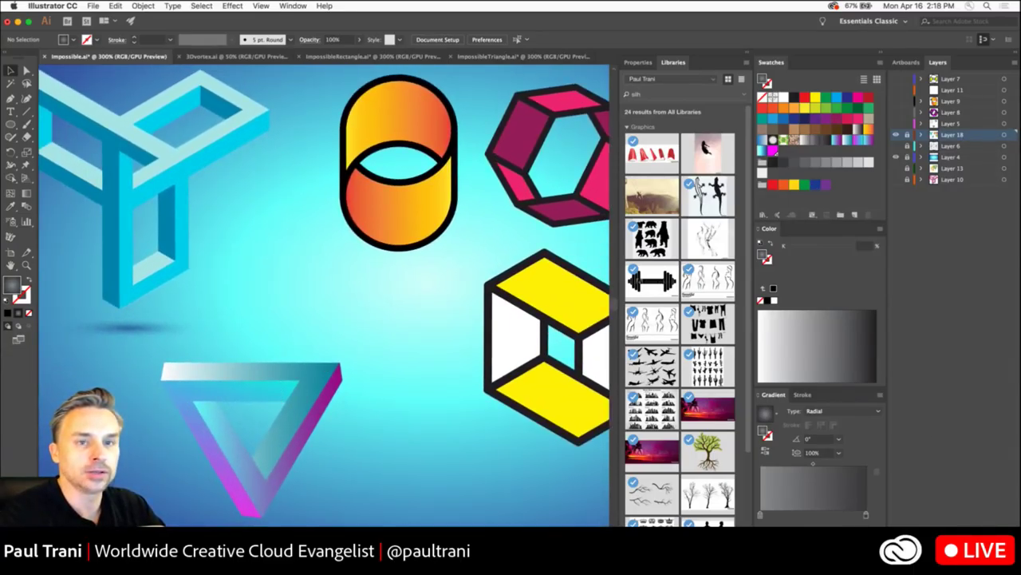
key("super+l")
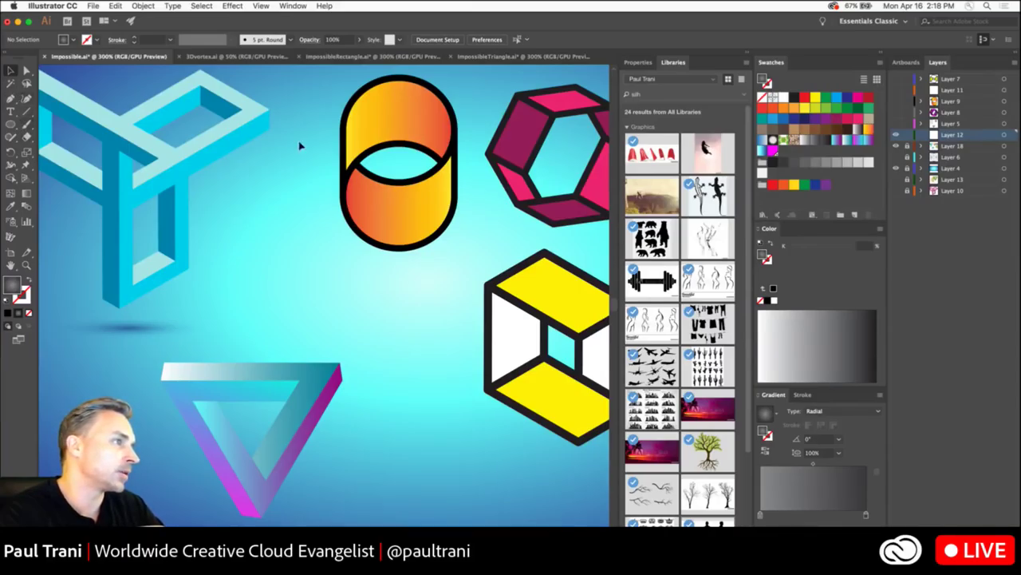
- Cut the grey triangle into Layer 12 and move it under the cylinder
left_click(895, 124)
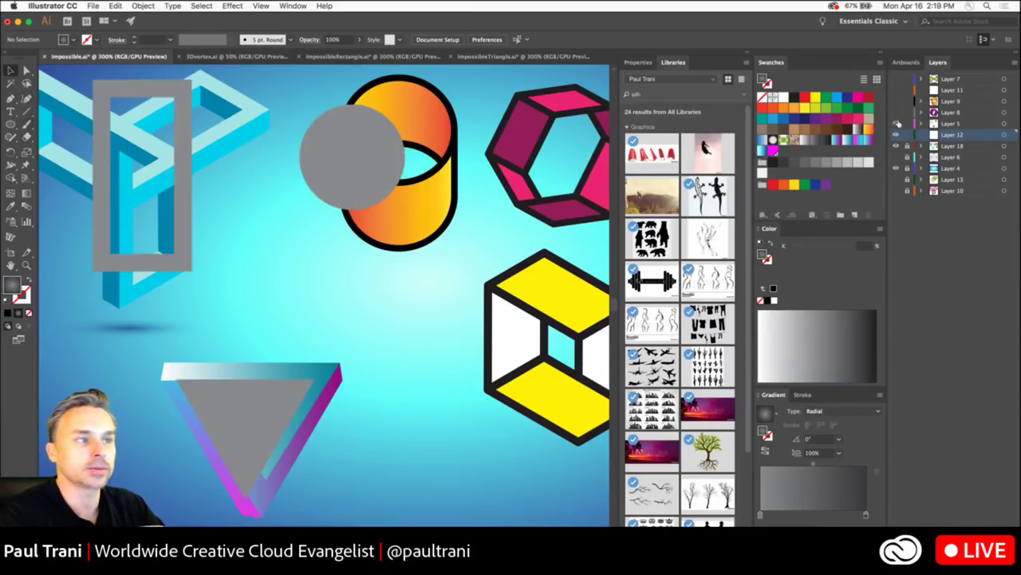
left_click(206, 403)
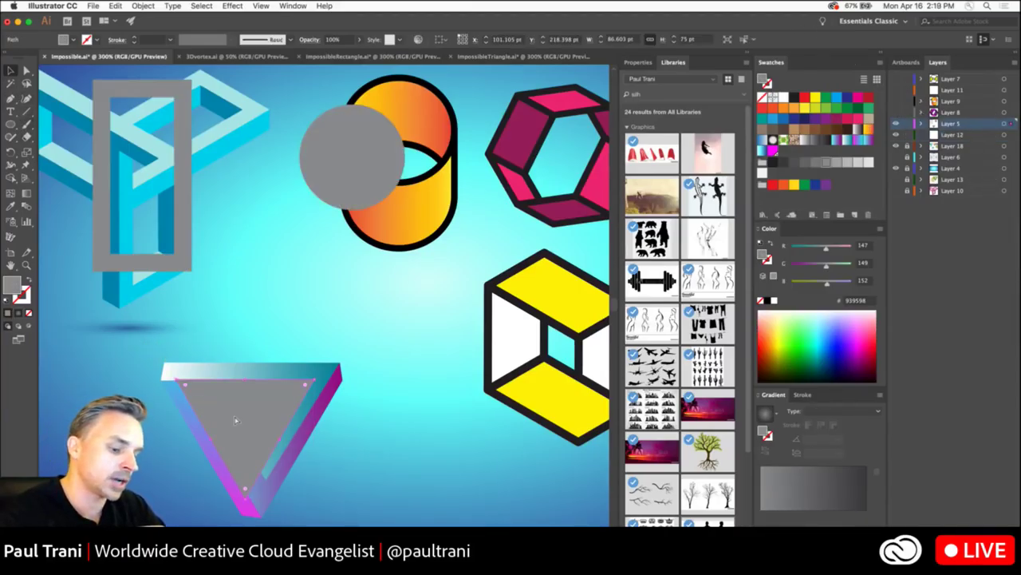
key("ctrl+x")
left_click(950, 135)
key("ctrl+v")
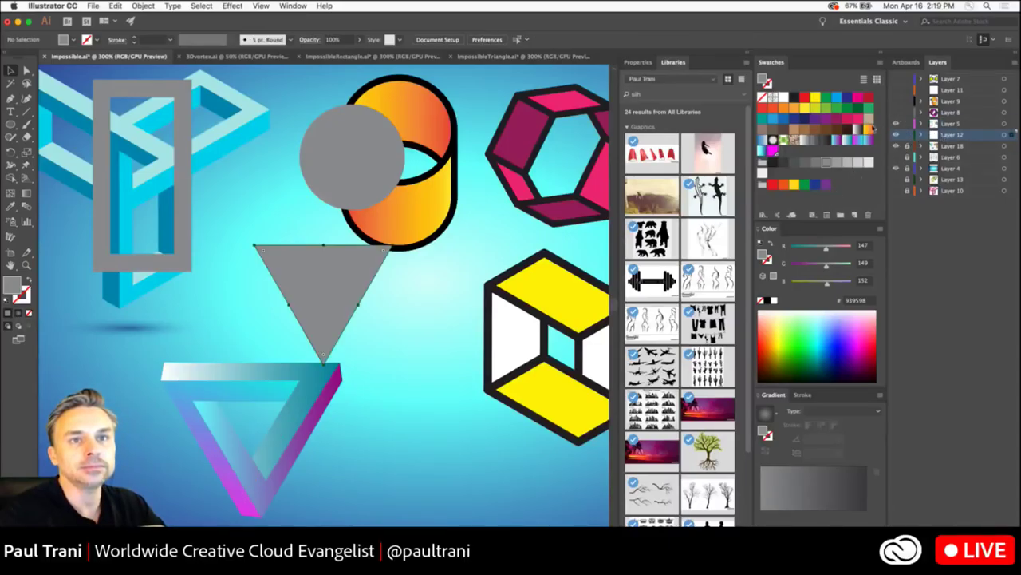
left_click(896, 123)
left_click_drag(320, 285, 434, 269)
left_click(267, 376)
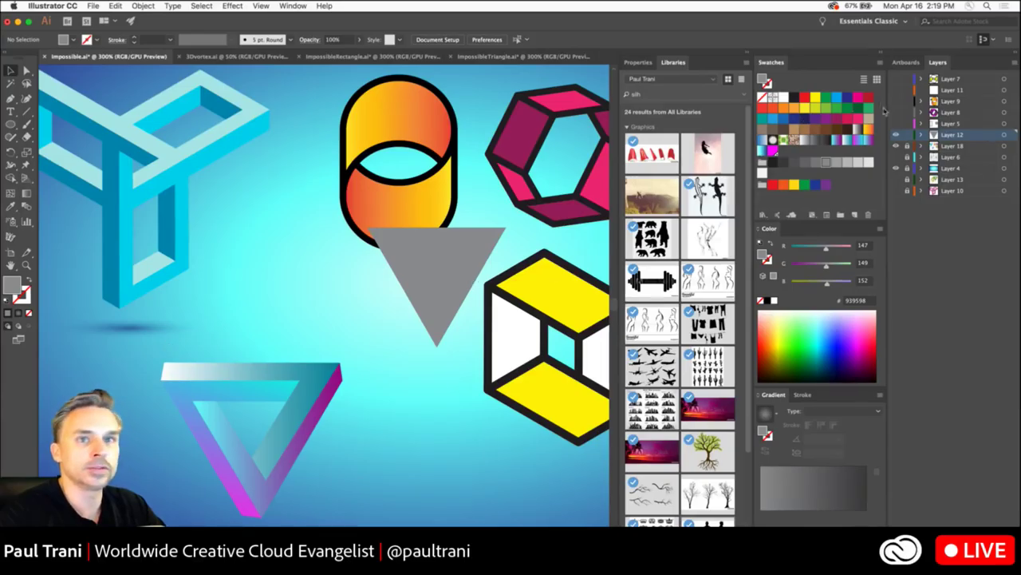
- Move the Penrose triangle to the upper left on Layer 18, then switch to ImpossibleTriangle.ai
left_click(948, 146)
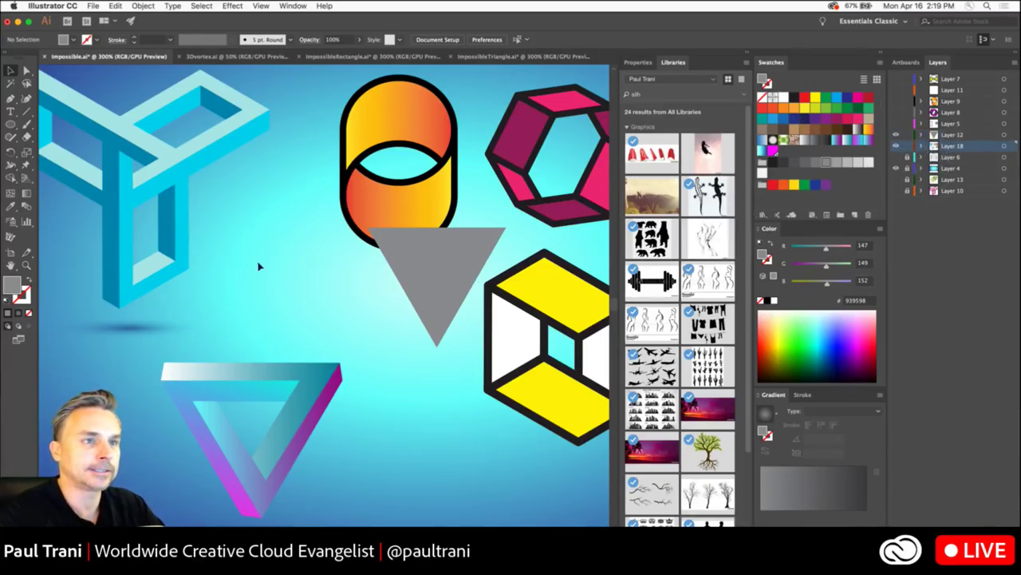
left_click_drag(154, 336, 319, 463)
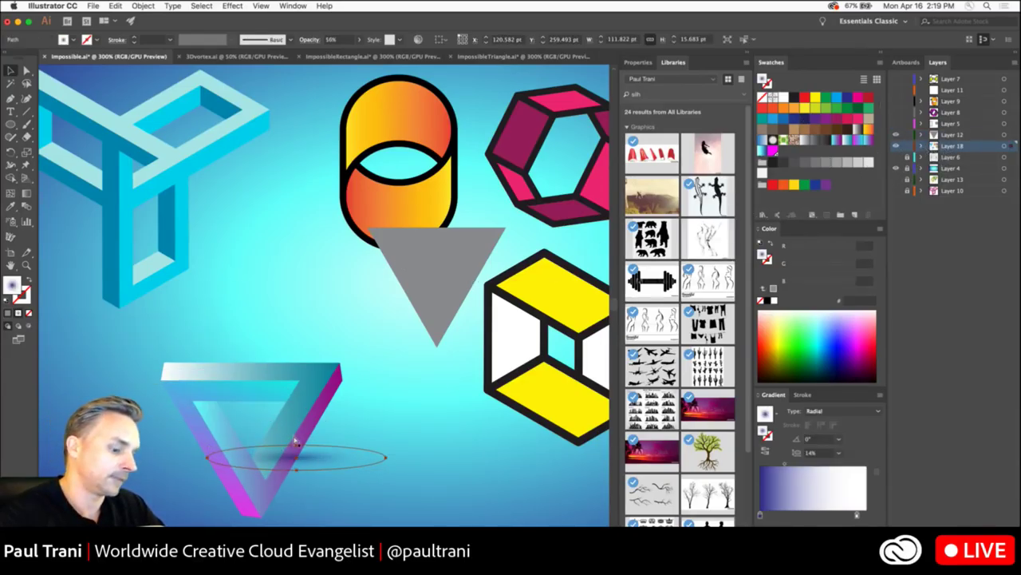
key("super+z")
left_click(171, 378)
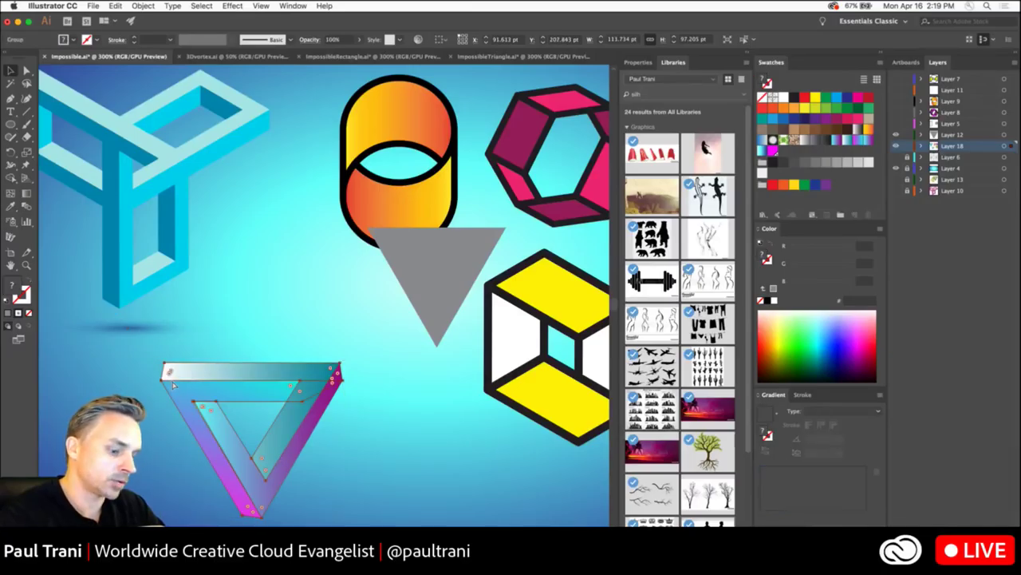
key("Delete")
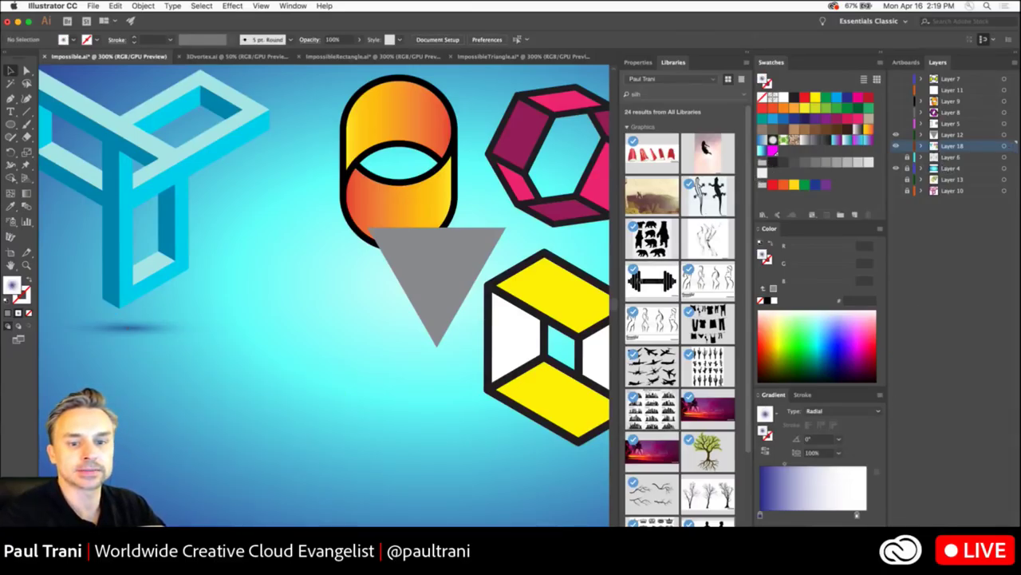
key("cmd+v")
left_click_drag(287, 290, 149, 272)
left_click(423, 262)
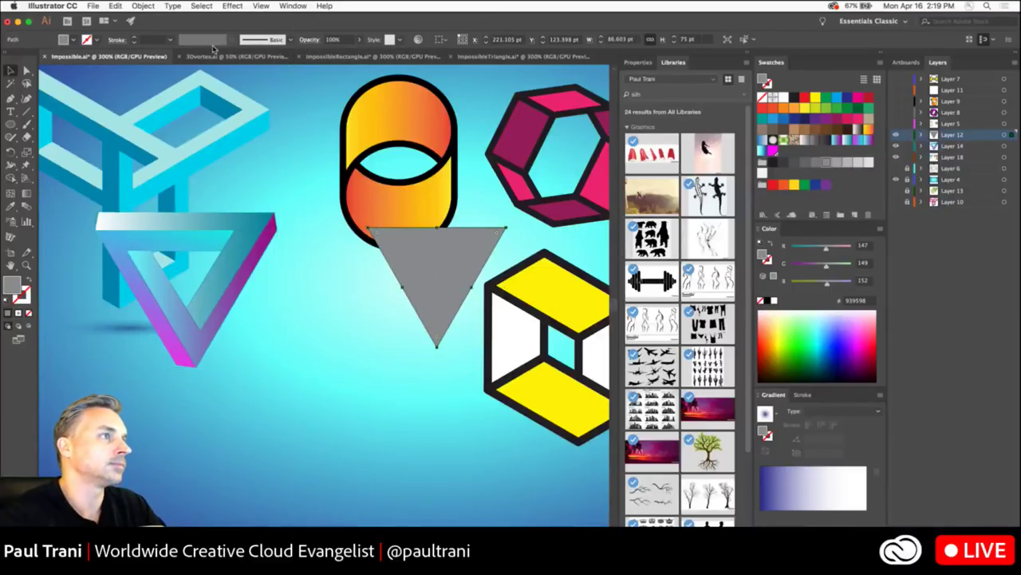
left_click(507, 58)
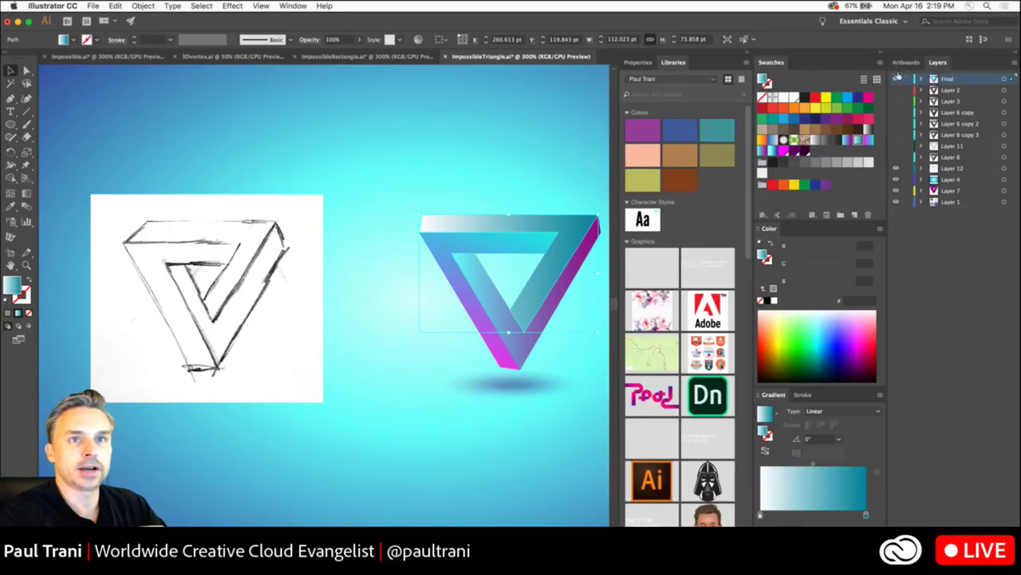
- Hide the Final gradient triangle, show and activate Layer 11's grey triangle, and lock the lower layers
left_click(896, 78)
left_click(895, 146)
left_click(952, 146)
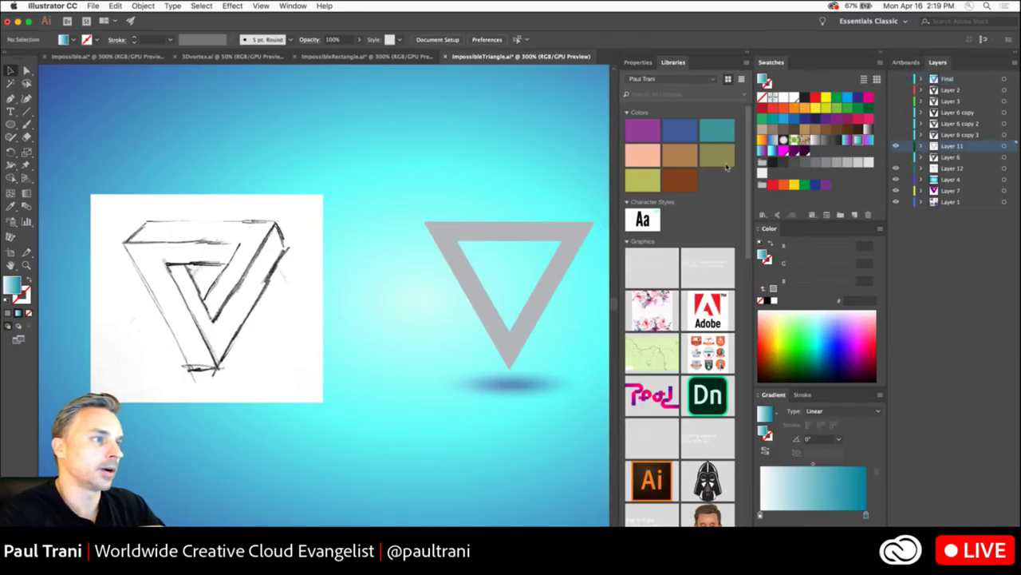
scroll(212, 176, "right", 3)
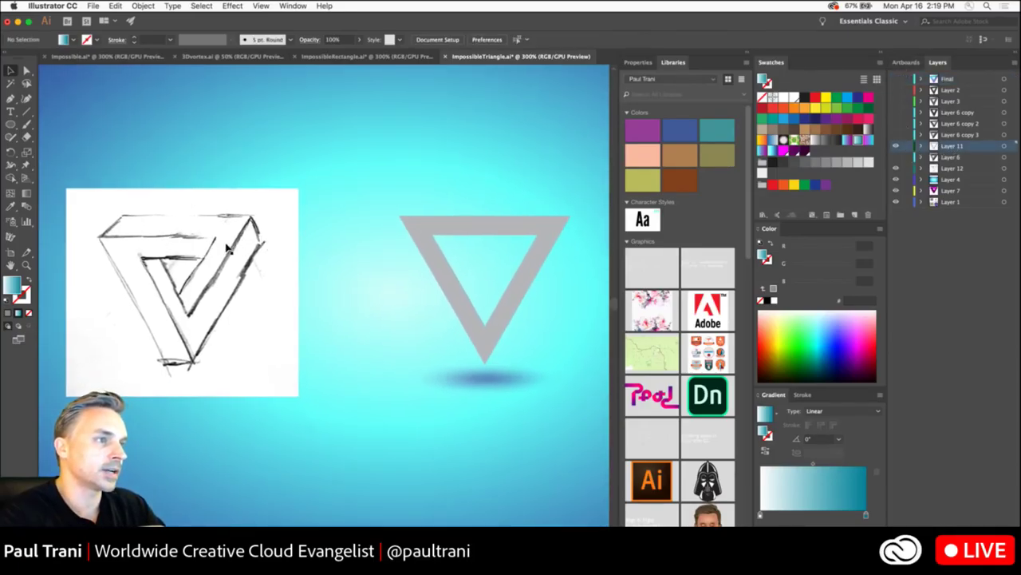
left_click(450, 228)
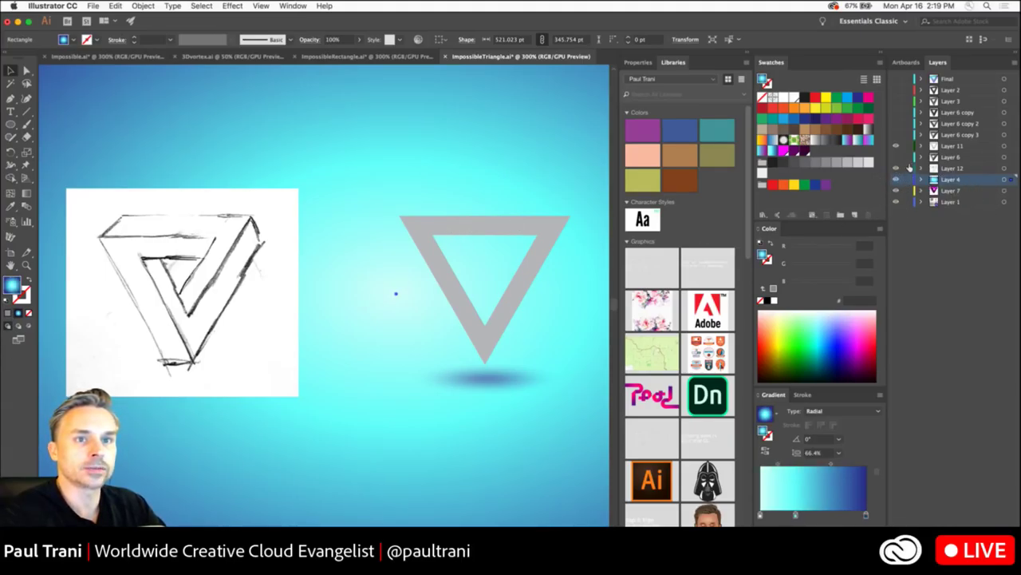
left_click_drag(907, 168, 908, 209)
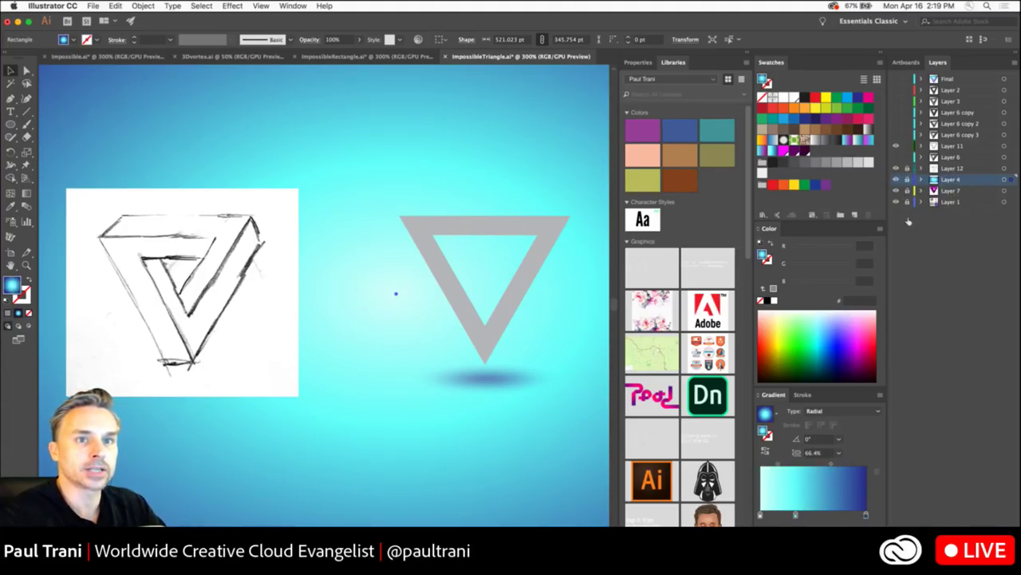
- Select the grey triangle outline path with the Selection tool, undoing an accidental rotation
left_click(490, 220)
left_click_drag(479, 221, 433, 226)
key("ctrl+z")
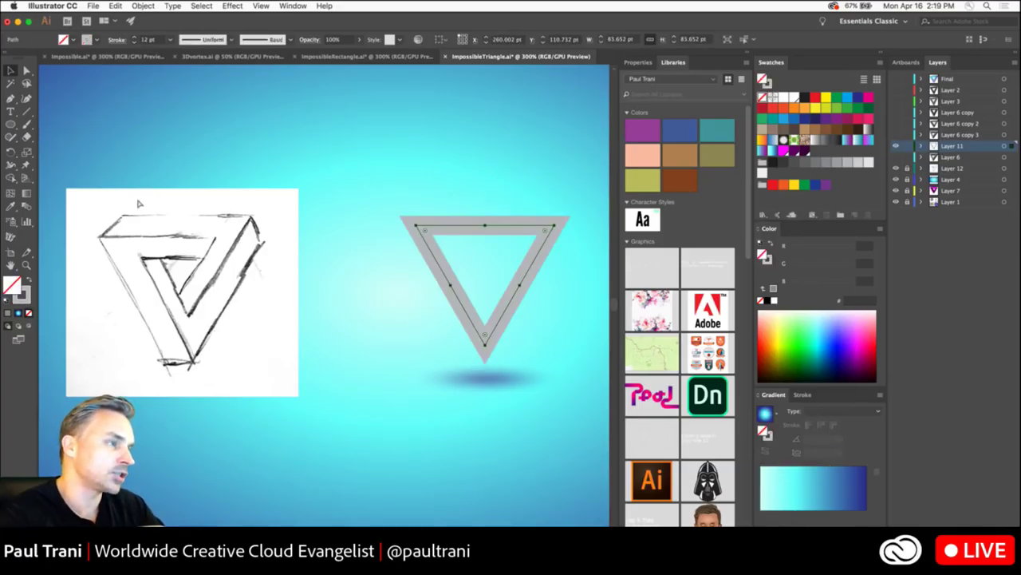
left_click_drag(10, 125, 52, 183)
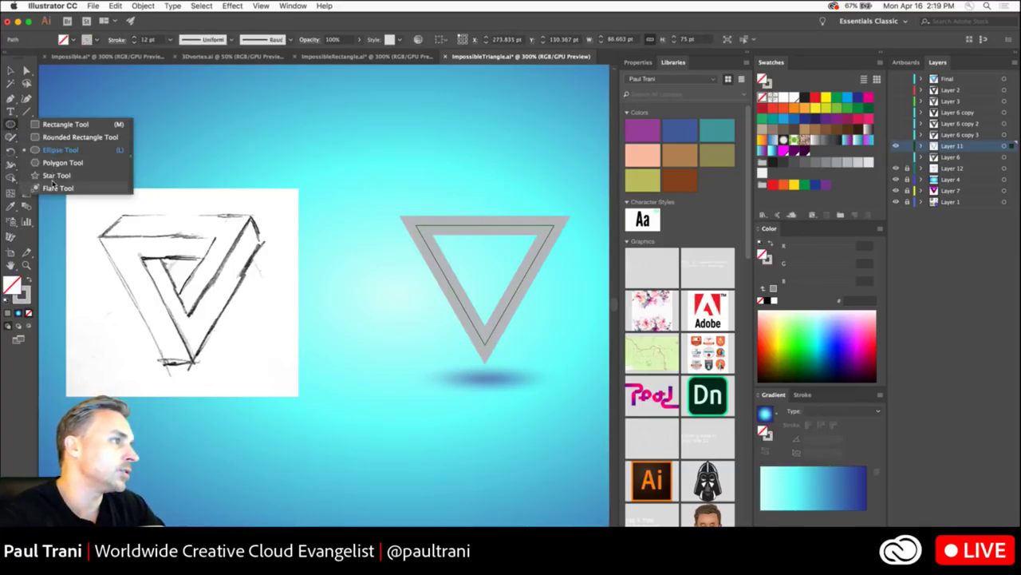
left_click(11, 71)
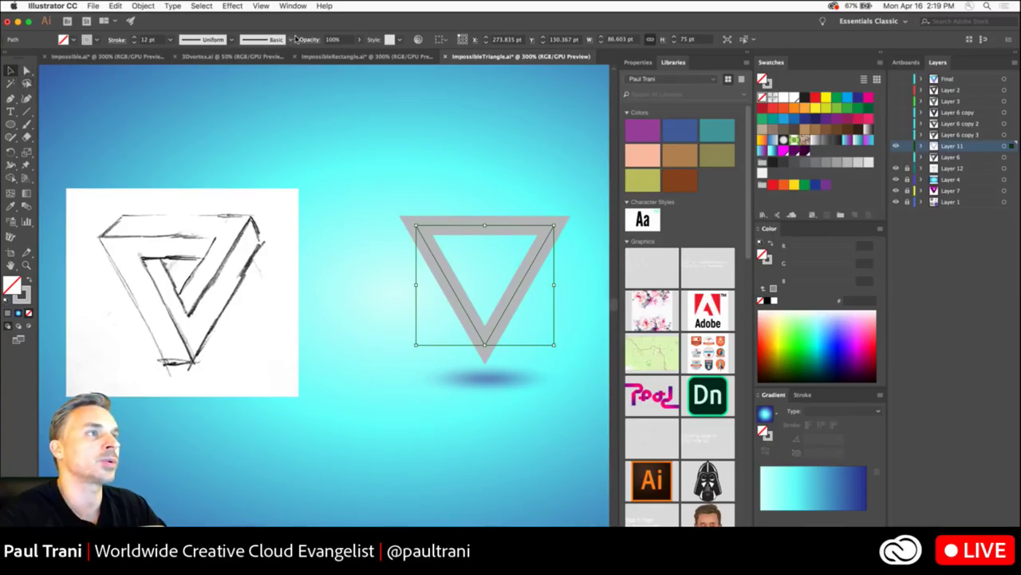
left_click(207, 6)
- Open 3D Extrude & Bevel with preview on, trying the Isometric Right and Isometric Left positions
mouse_move(232, 6)
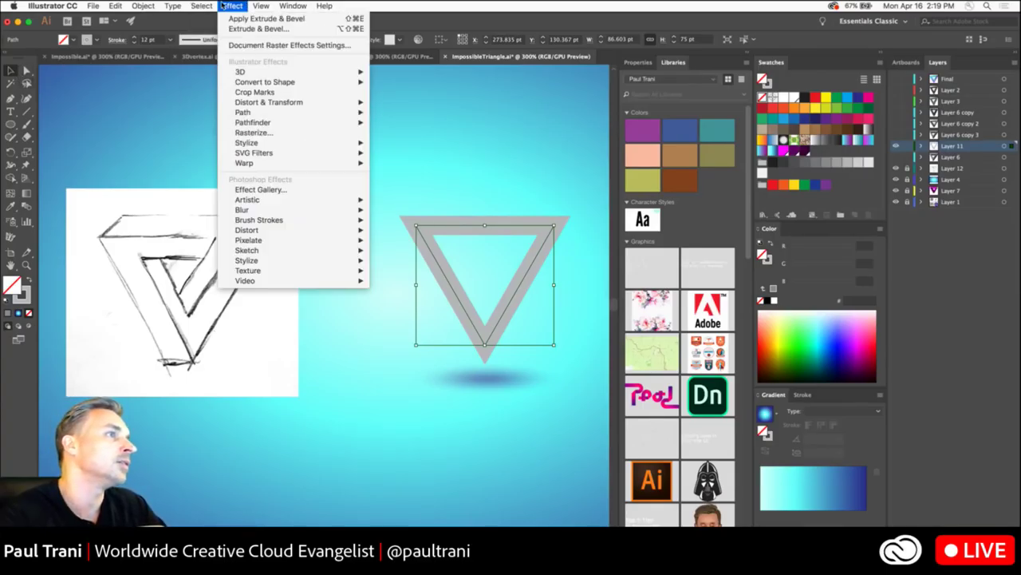
mouse_move(311, 72)
left_click(408, 72)
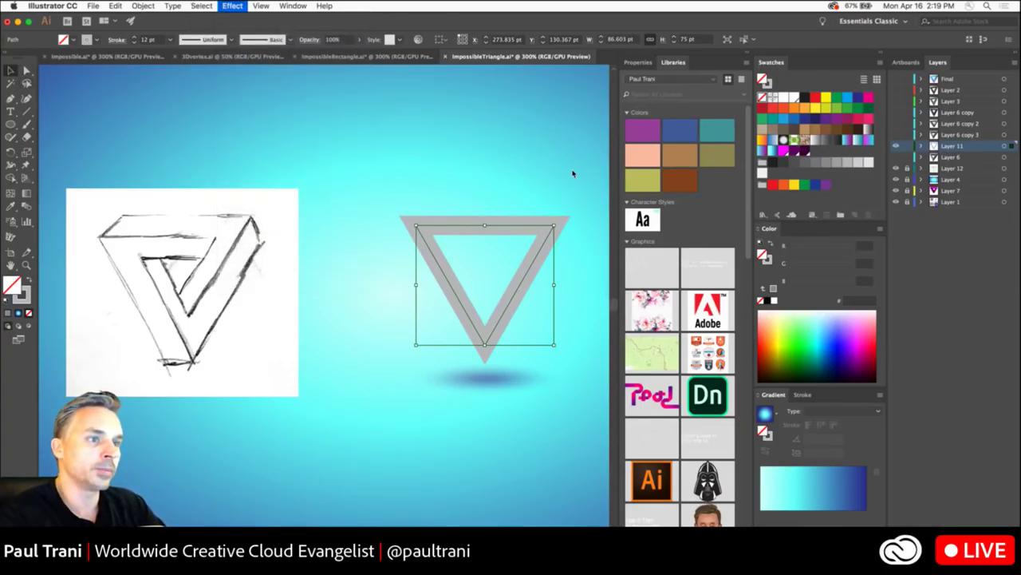
left_click(578, 383)
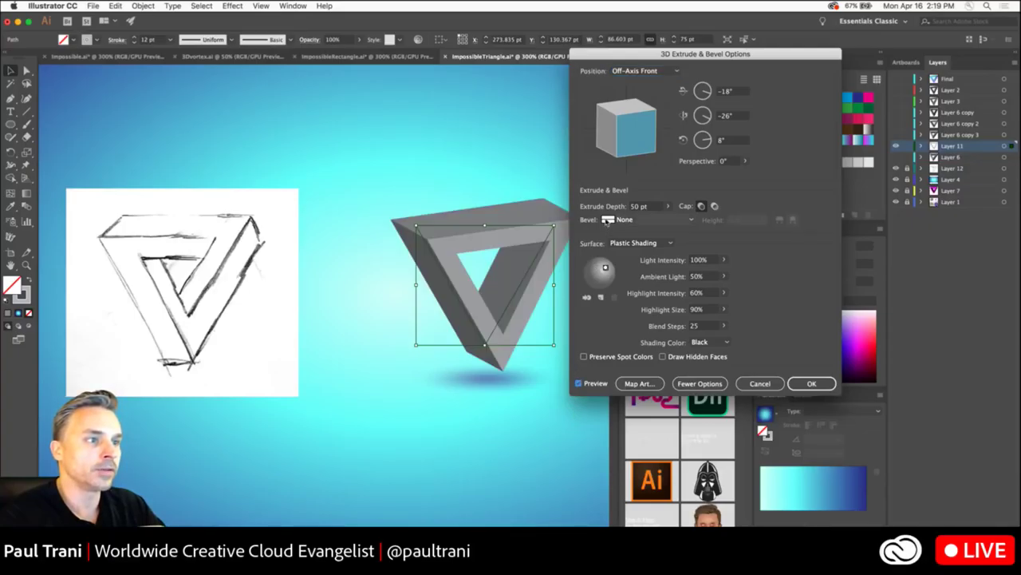
left_click_drag(671, 55, 715, 89)
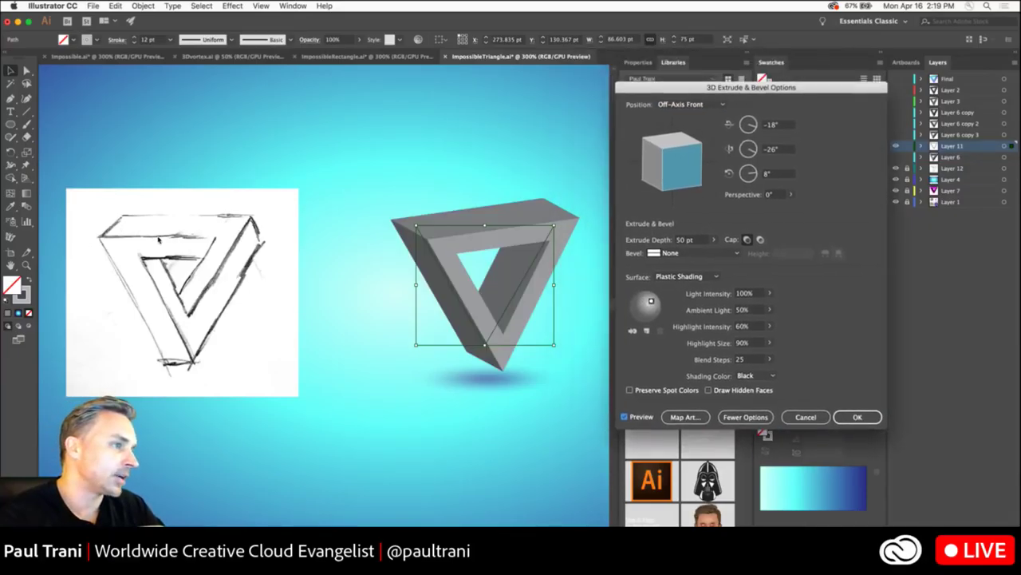
key("alt")
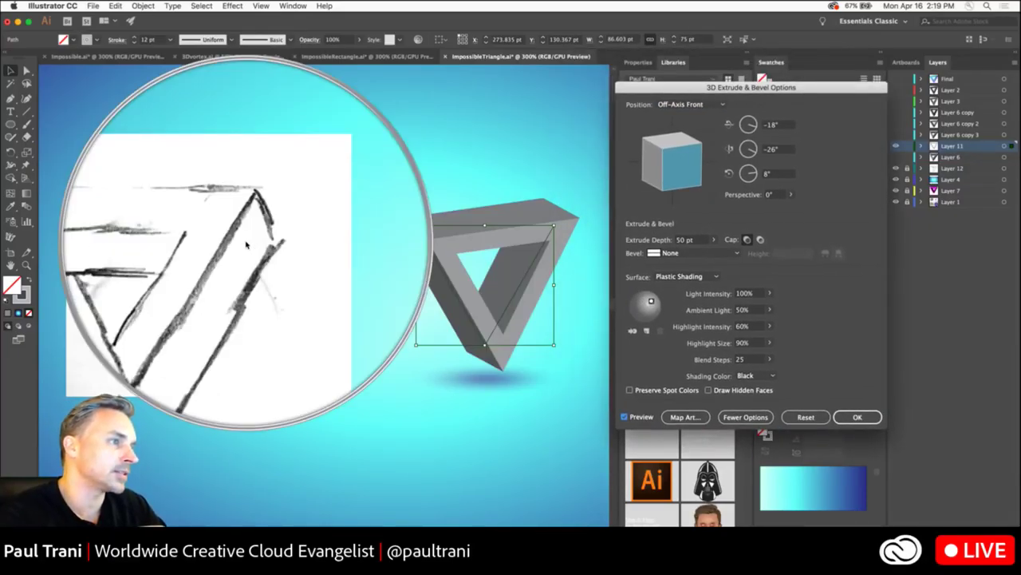
left_click(690, 103)
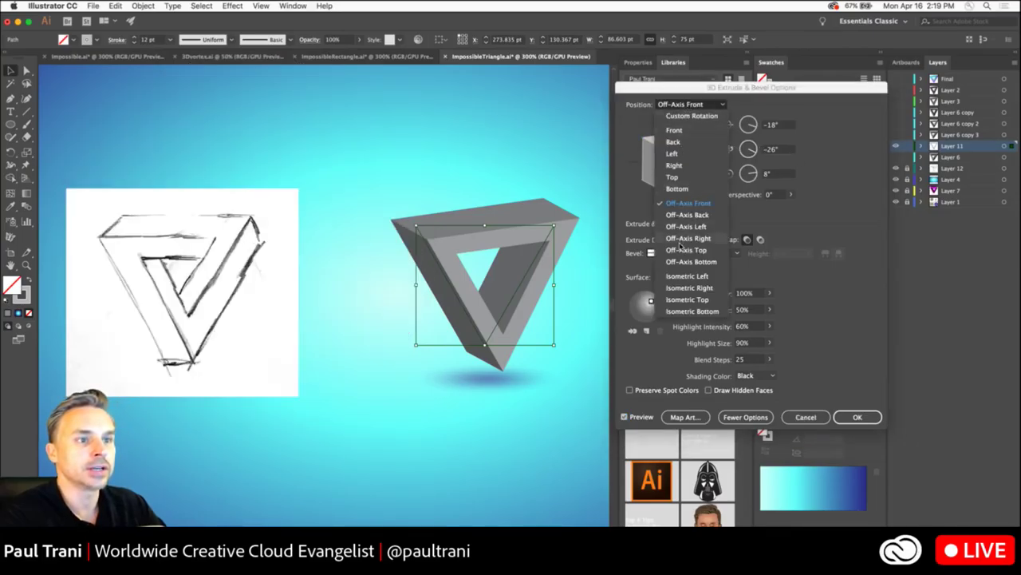
left_click(686, 288)
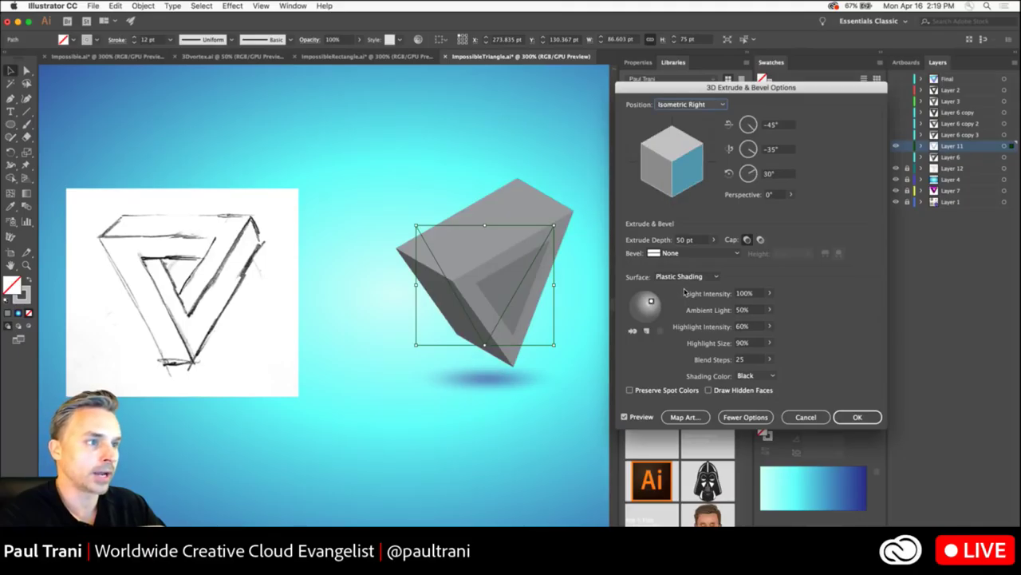
left_click(684, 105)
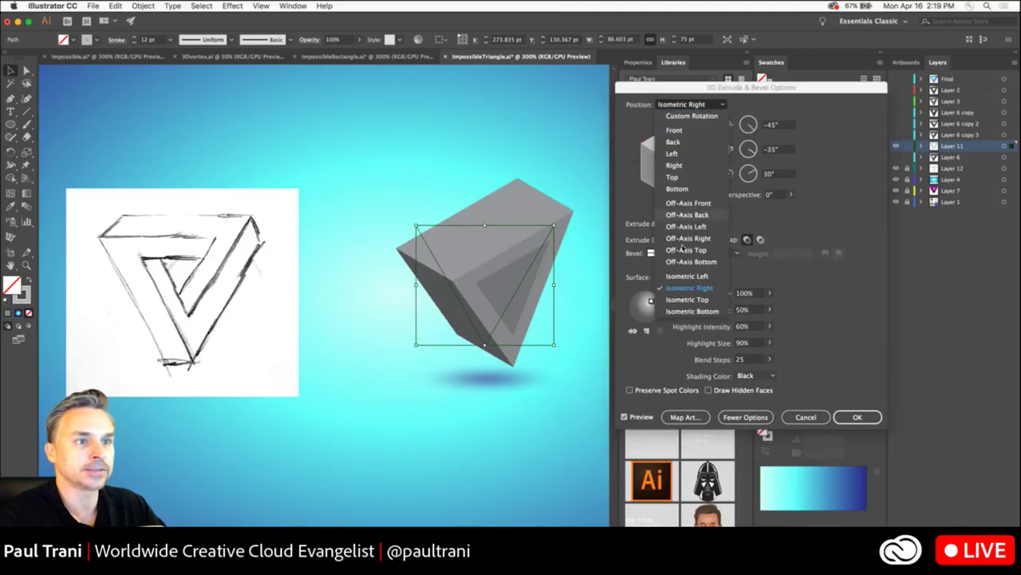
left_click(686, 276)
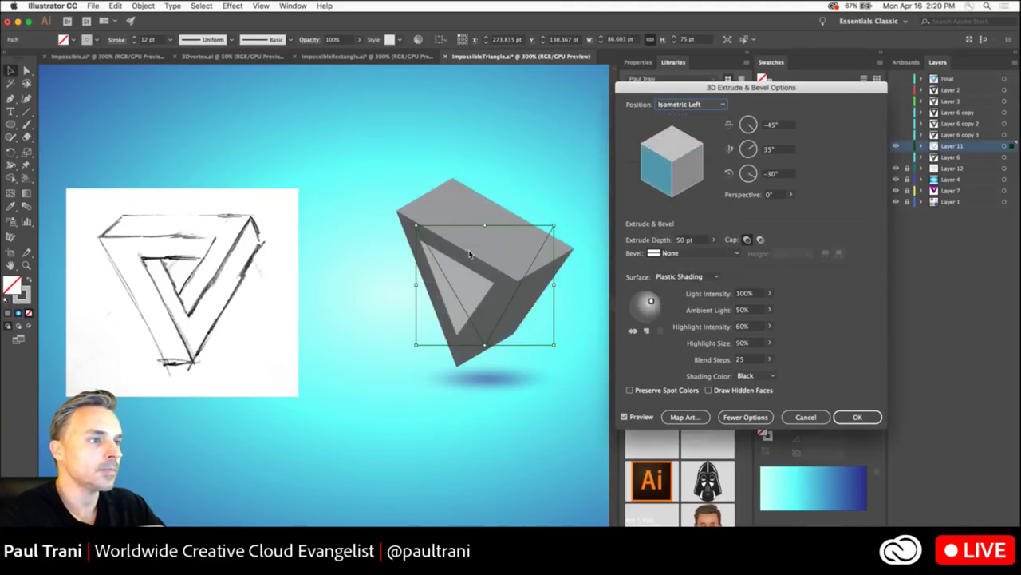
- Set the extrusion position to Off-Axis Back with a 40 pt extrude depth
left_click_drag(658, 177, 645, 142)
left_click(665, 105)
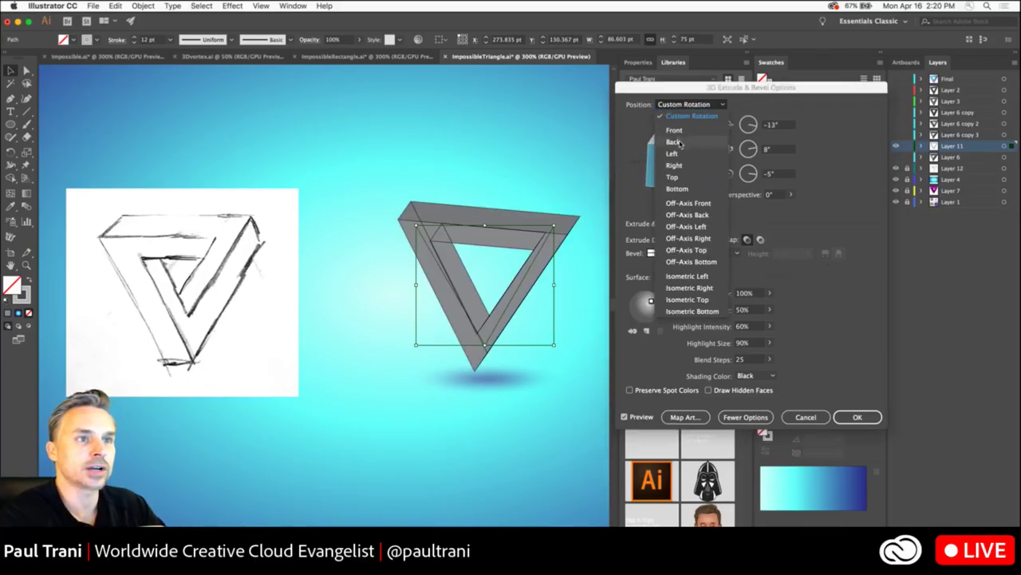
left_click(688, 228)
left_click(699, 107)
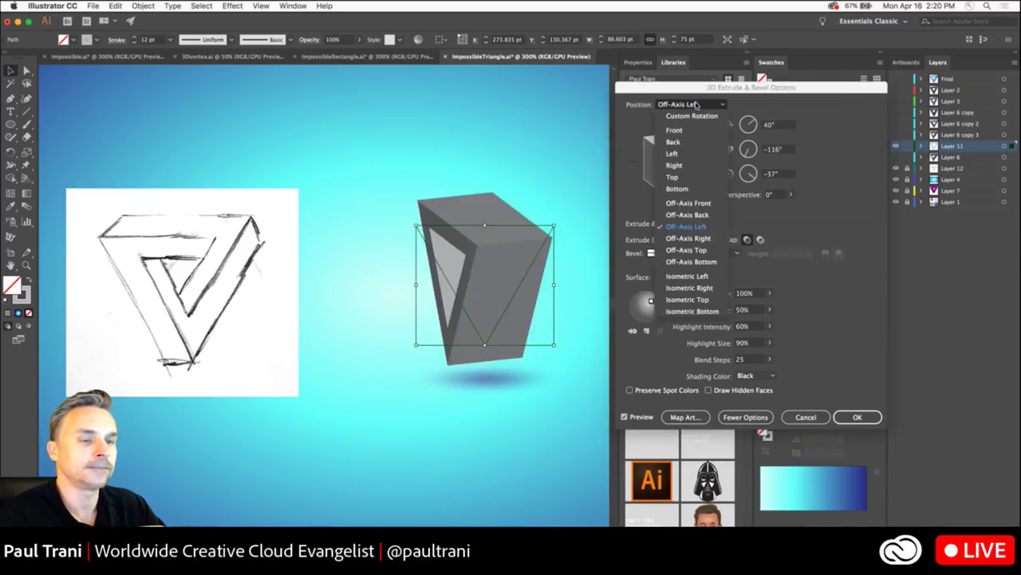
left_click(679, 203)
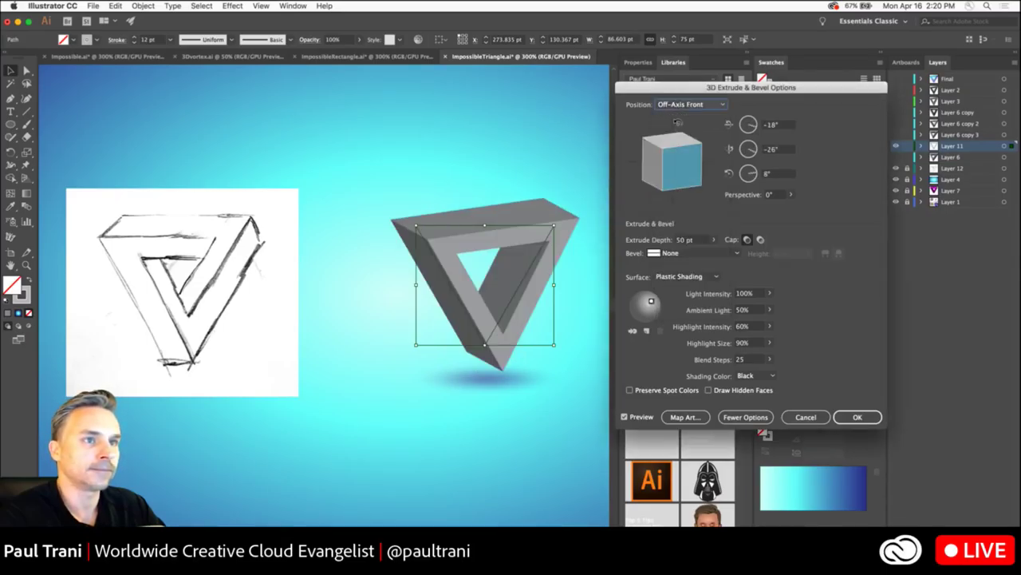
left_click(684, 105)
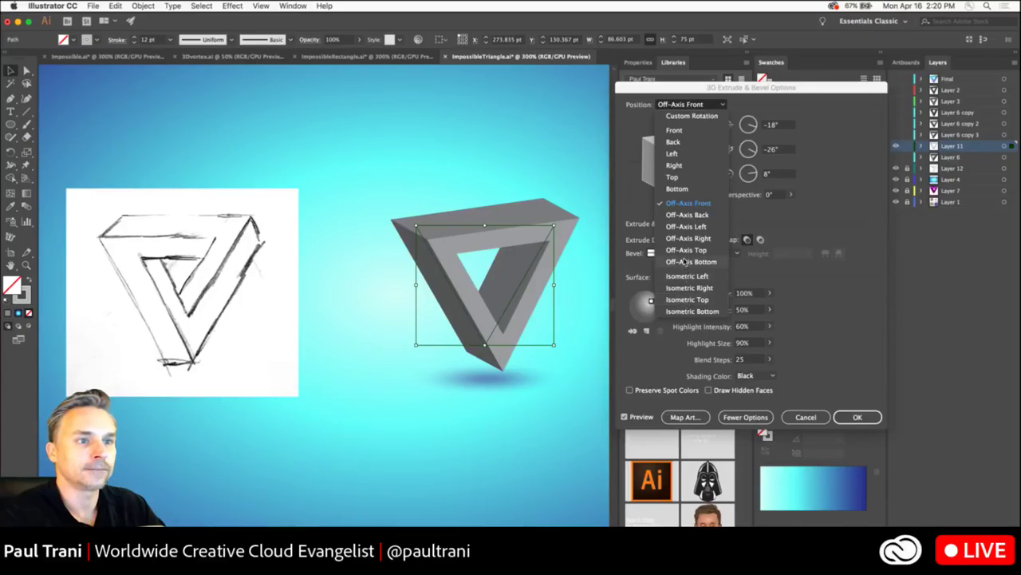
left_click(687, 215)
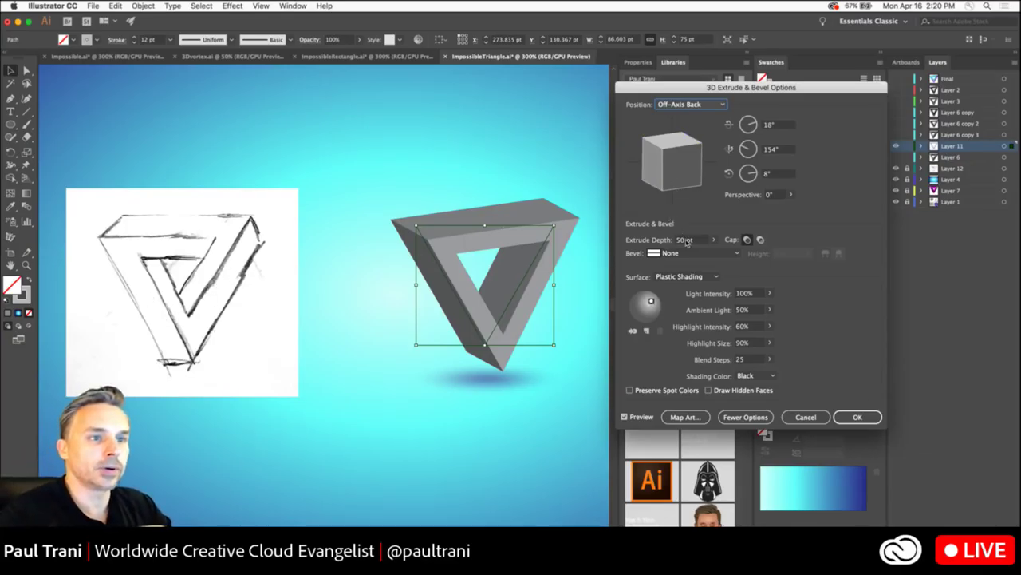
key("Tab")
type("40")
key("Tab")
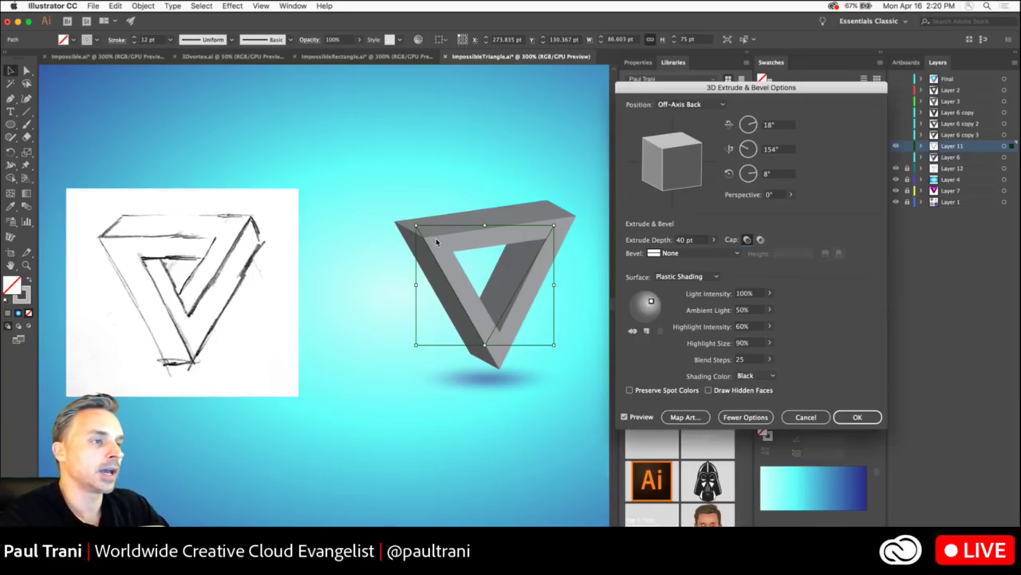
left_click(675, 104)
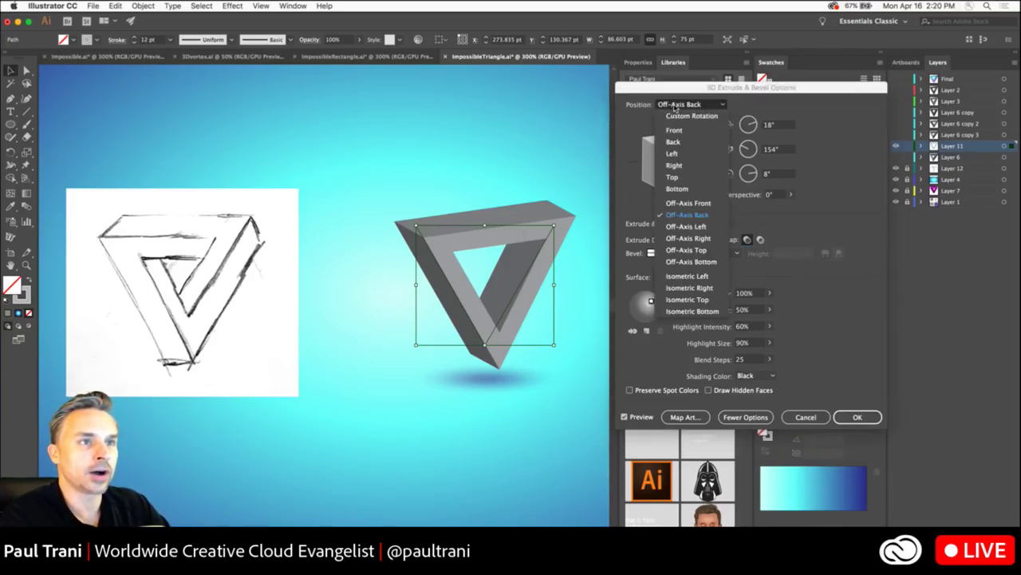
left_click(680, 215)
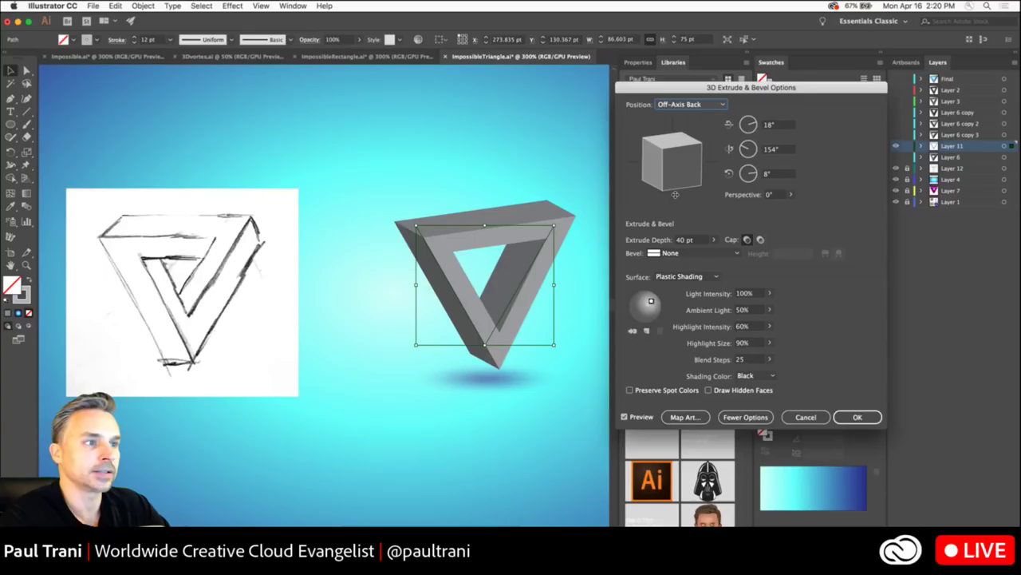
- Apply the 3D extrusion to the triangle, then undo and redo it
left_click(842, 417)
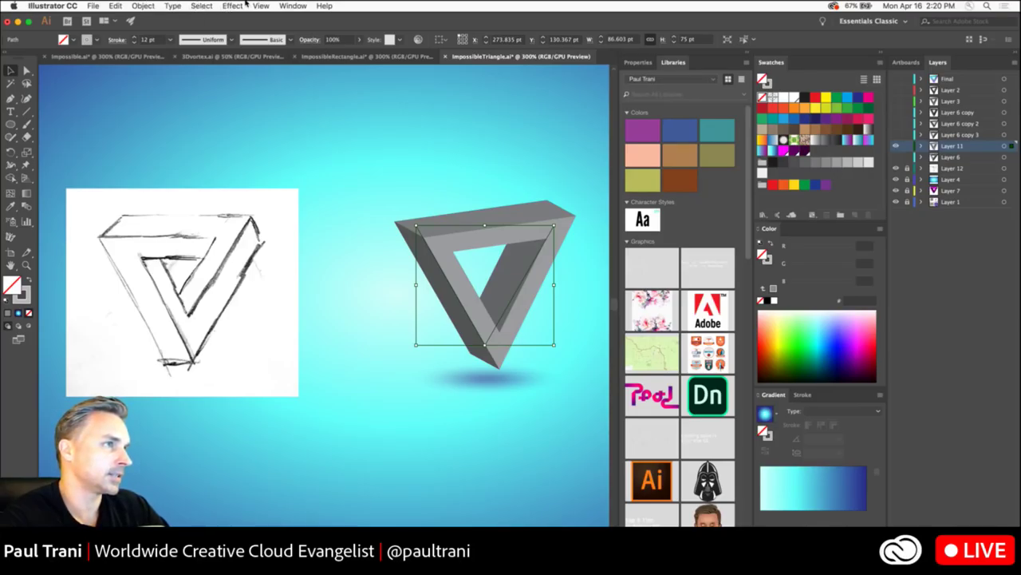
key("super+z")
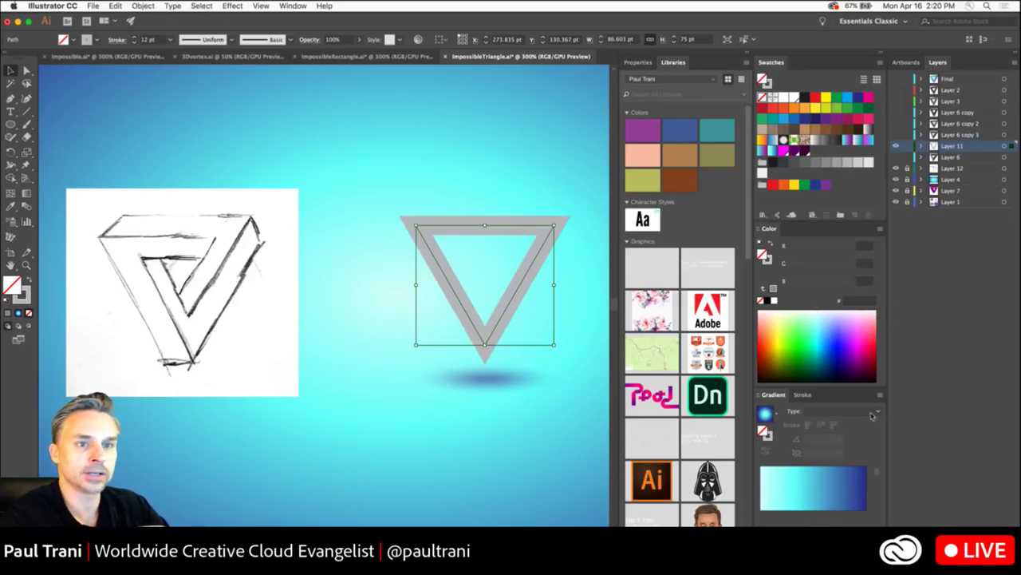
left_click(636, 63)
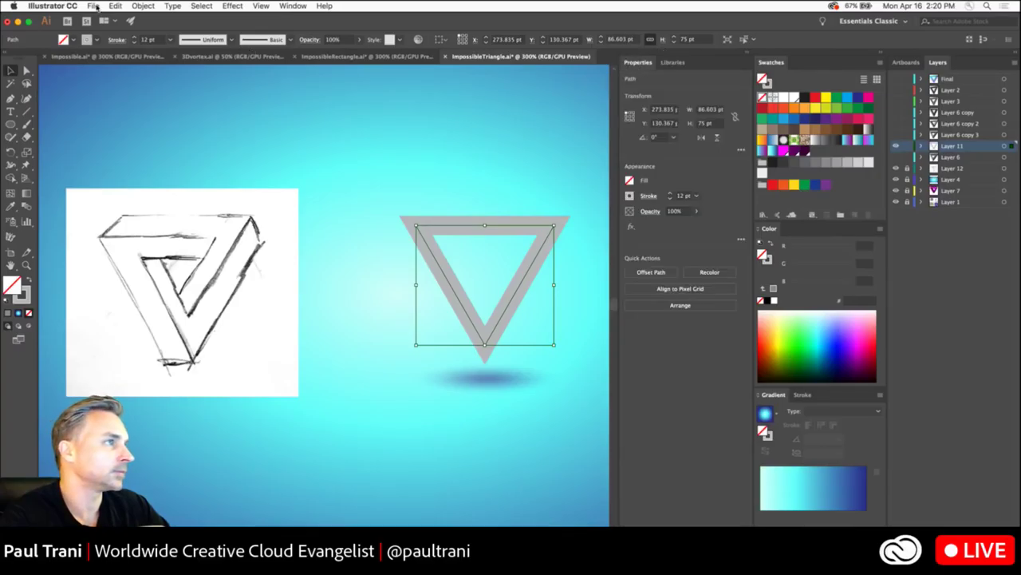
left_click(116, 7)
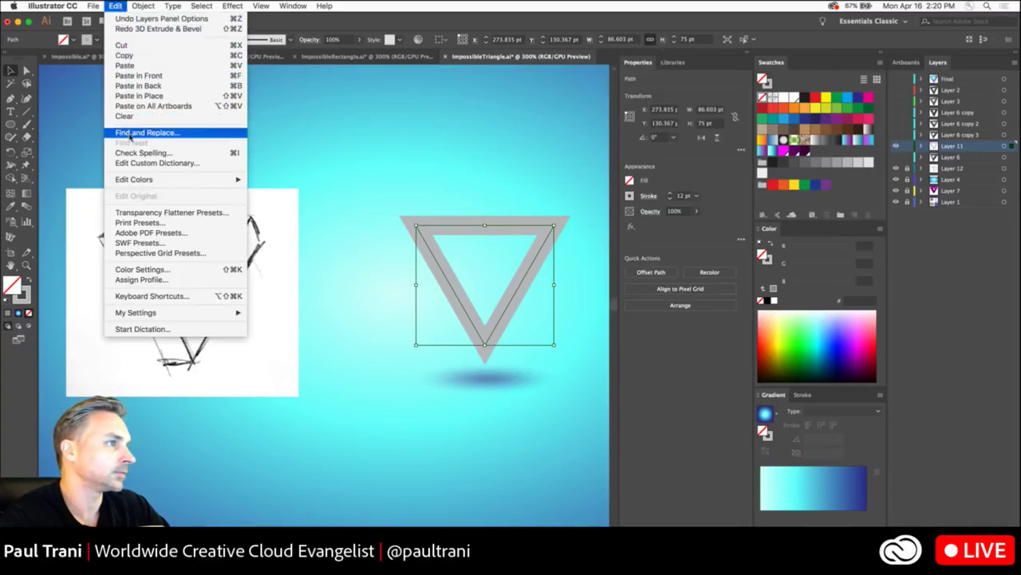
left_click(132, 29)
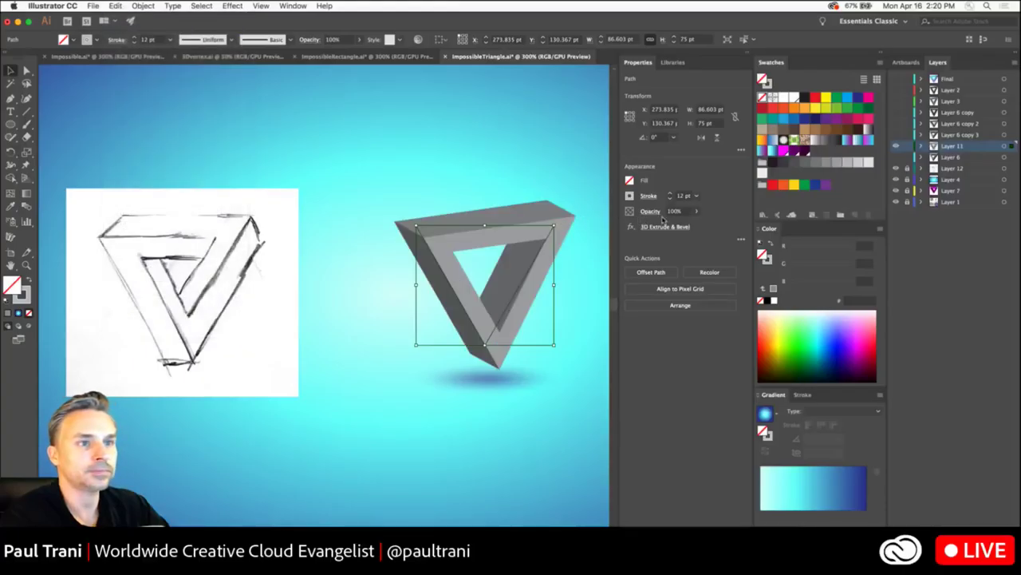
- Reopen the 3D Extrude settings, switch the surface to Wireframe, and apply
left_click(659, 228)
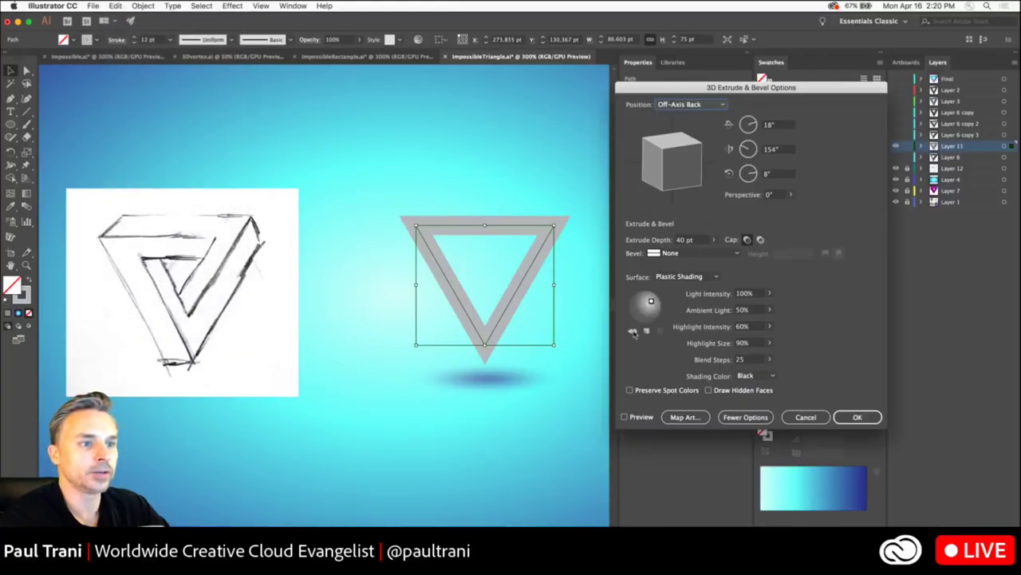
left_click(625, 416)
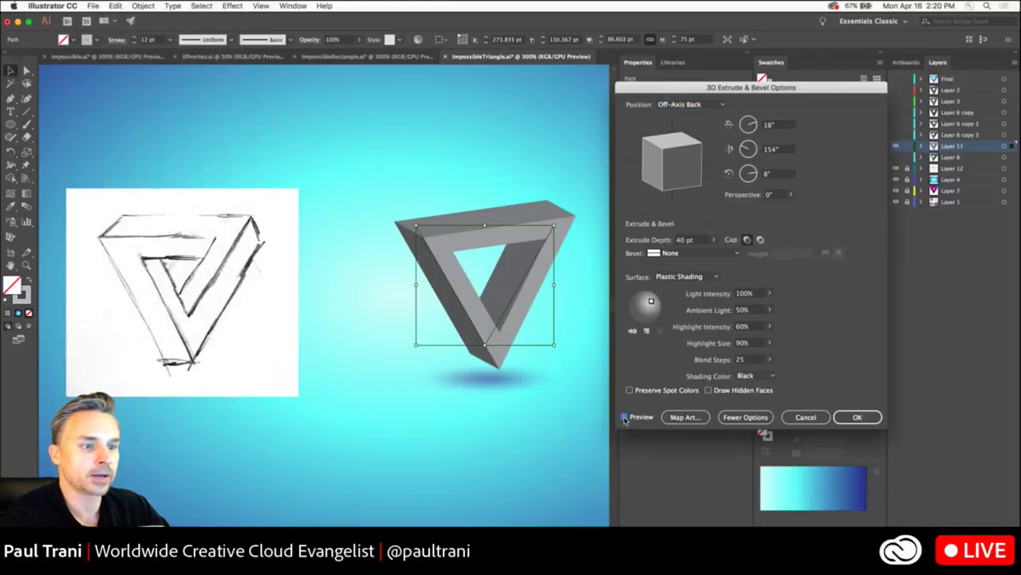
left_click(698, 277)
left_click(702, 290)
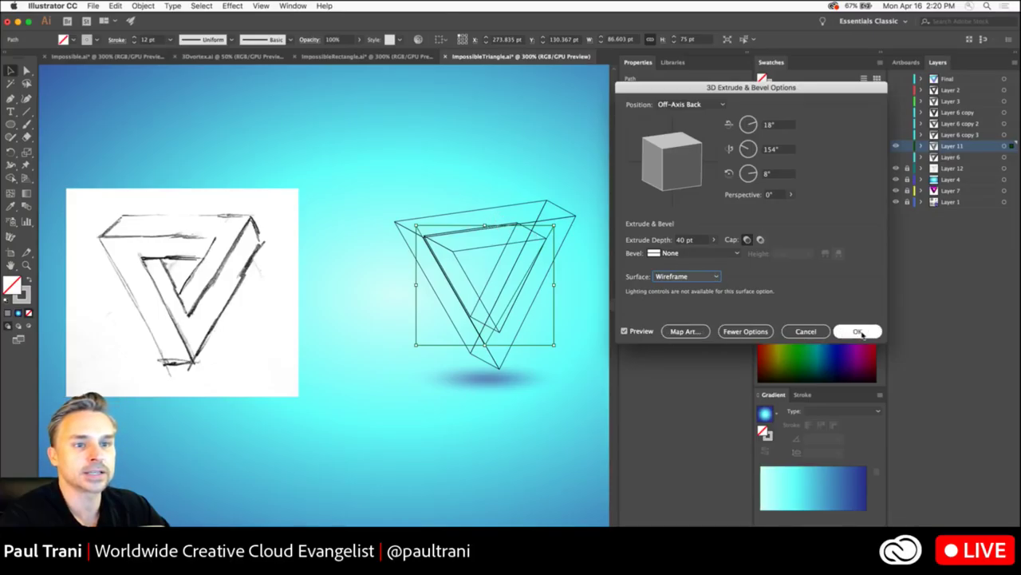
left_click(859, 331)
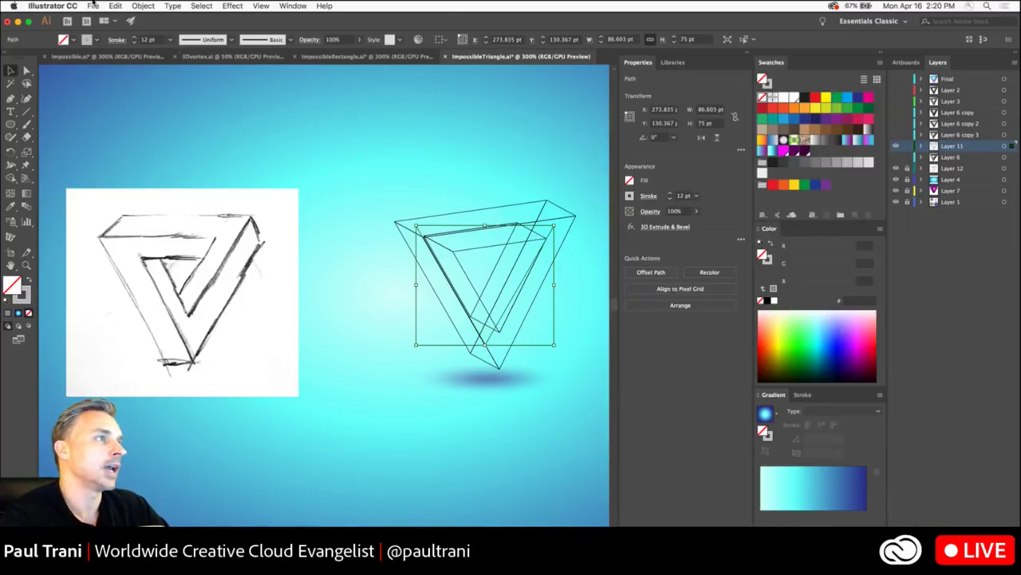
left_click(120, 6)
- Expand the wireframe's appearance into paths, then hide it and show the Final gradient triangle layer
mouse_move(143, 6)
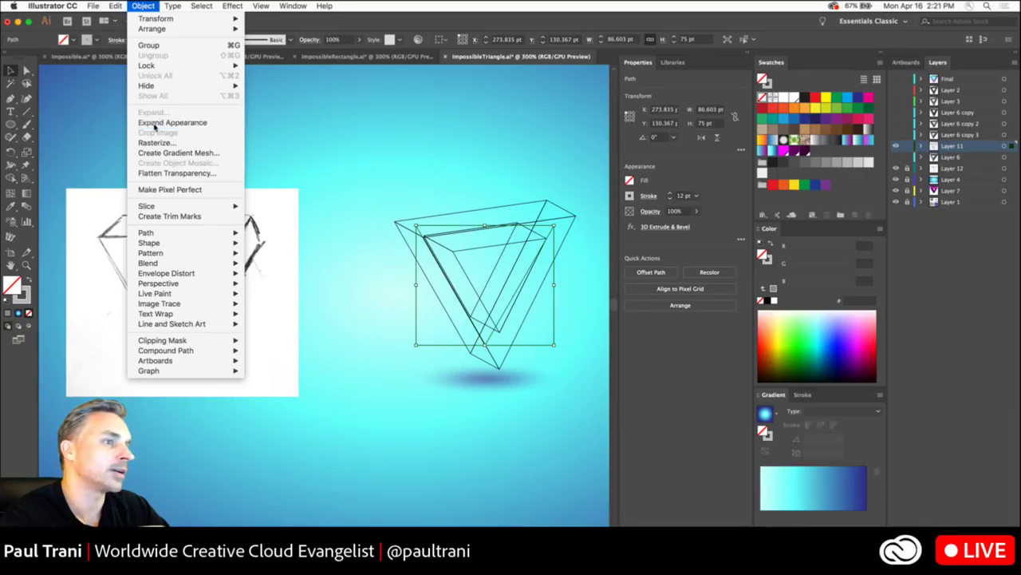
left_click(164, 122)
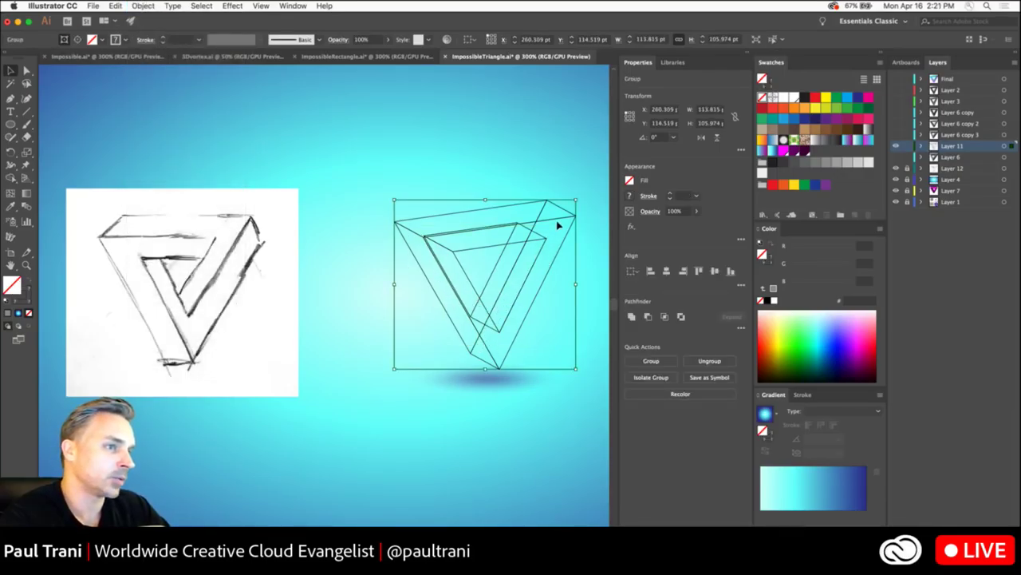
left_click(896, 145)
left_click(895, 79)
left_click(958, 78)
left_click(451, 227)
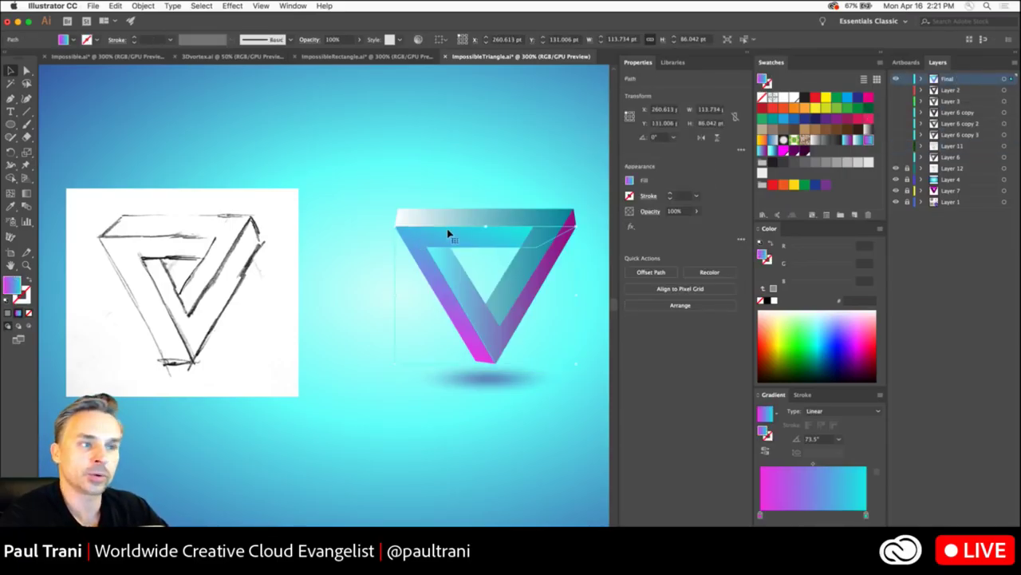
left_click(462, 164)
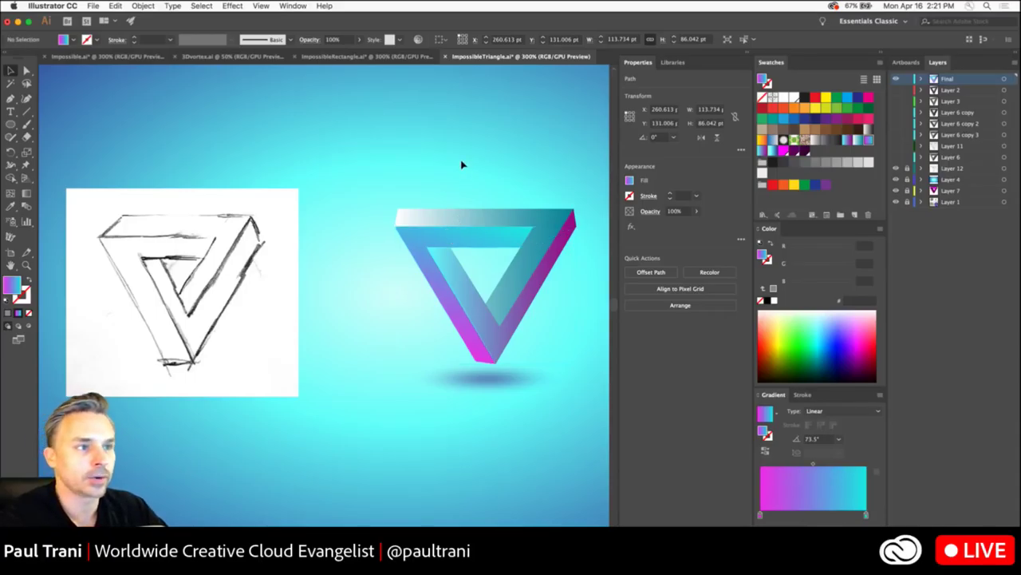
- Move the gradient triangle left onto the sketch, hide the sketch, select all, and switch to Photoshop
left_click(895, 145)
left_click(946, 146)
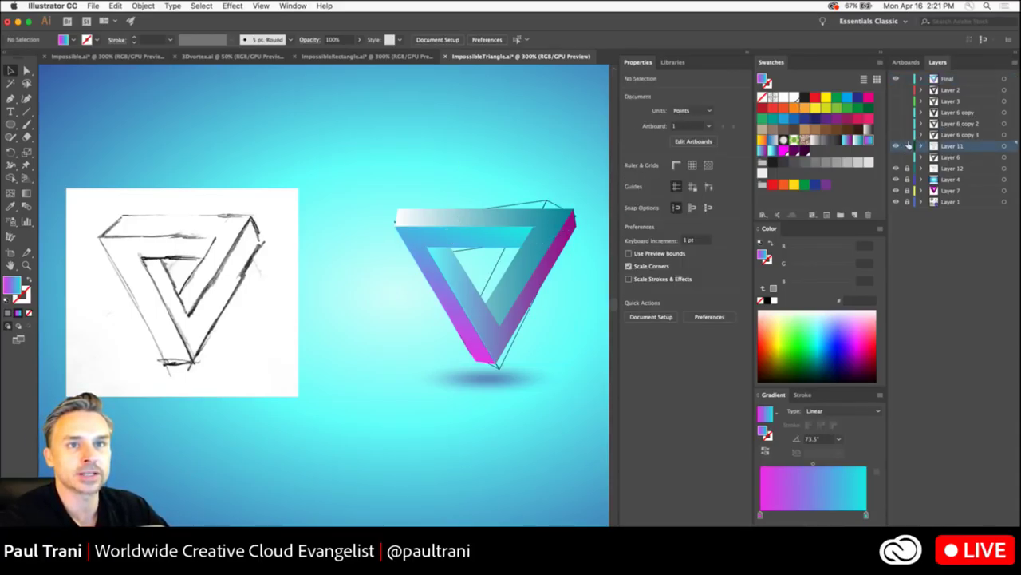
left_click(449, 233)
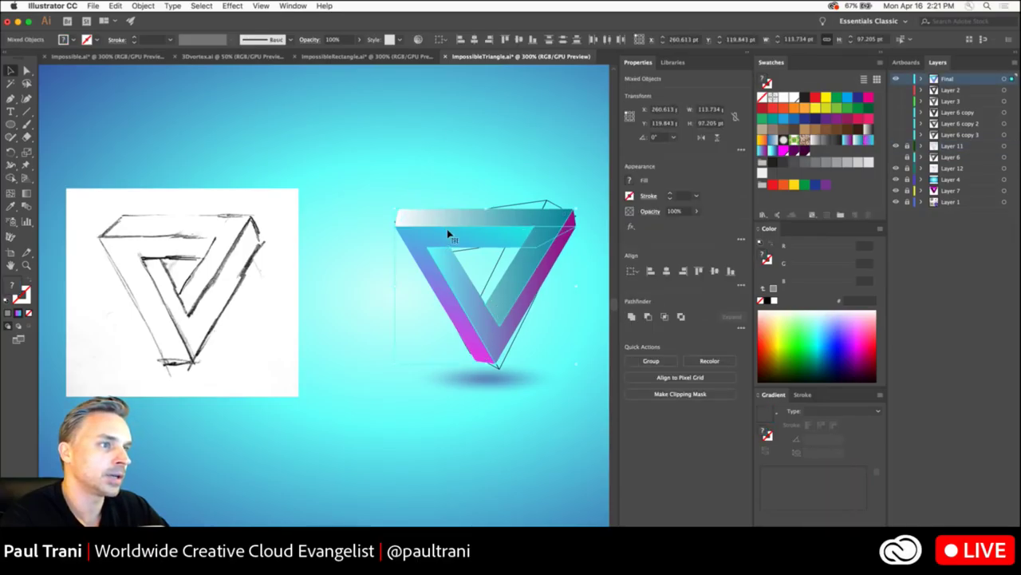
left_click_drag(448, 233, 212, 234)
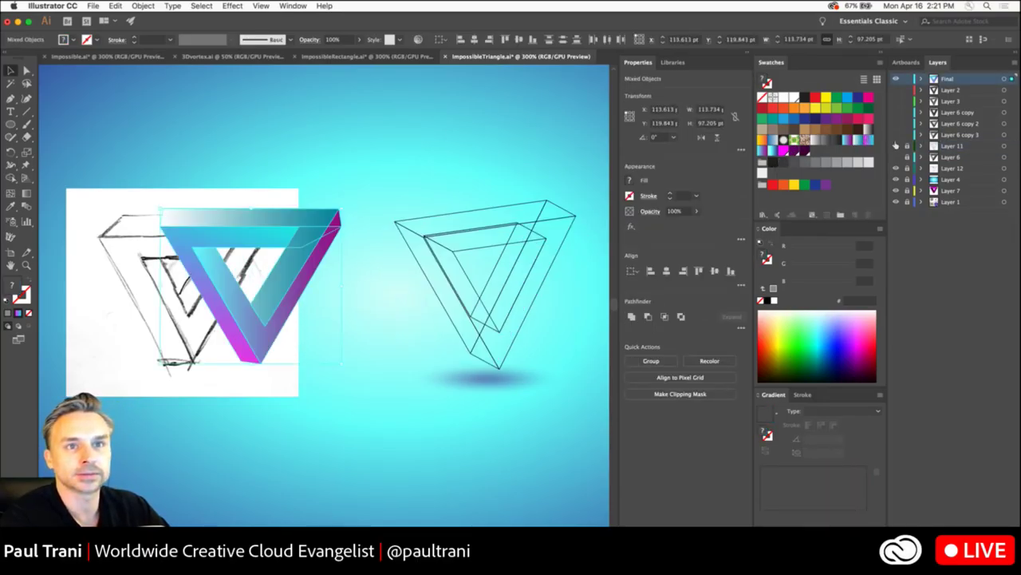
left_click(895, 168)
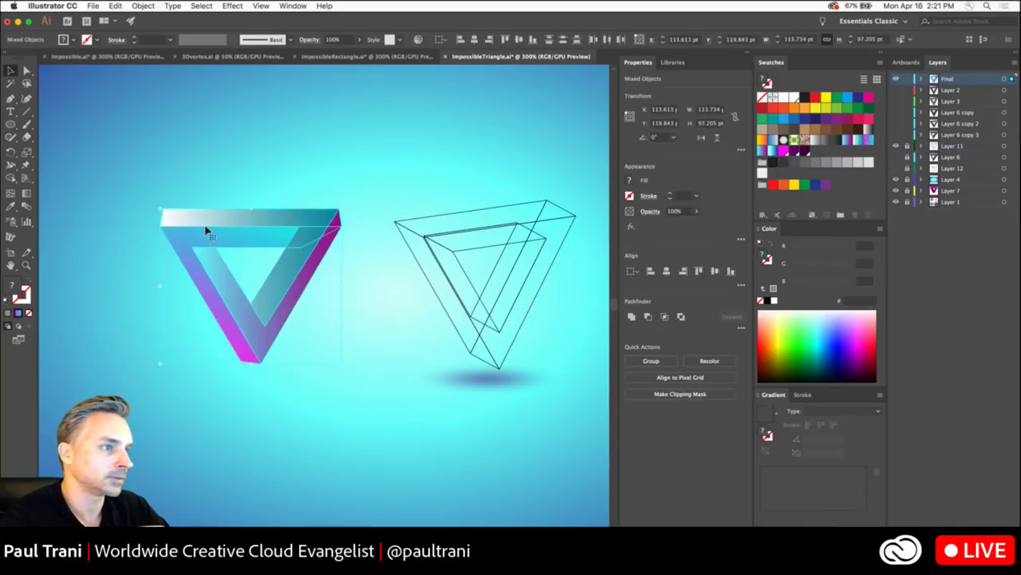
left_click(436, 232)
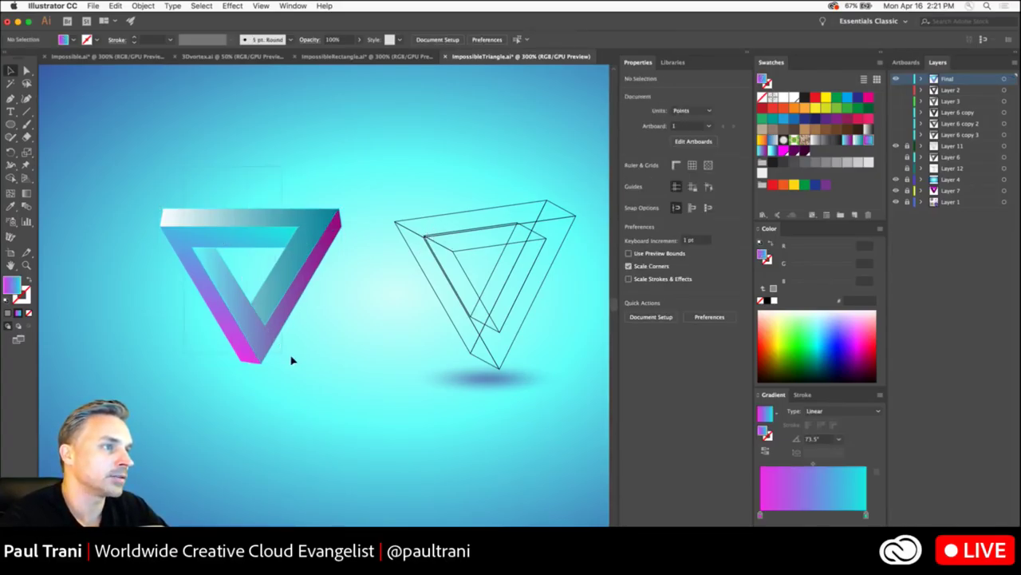
key("super+a")
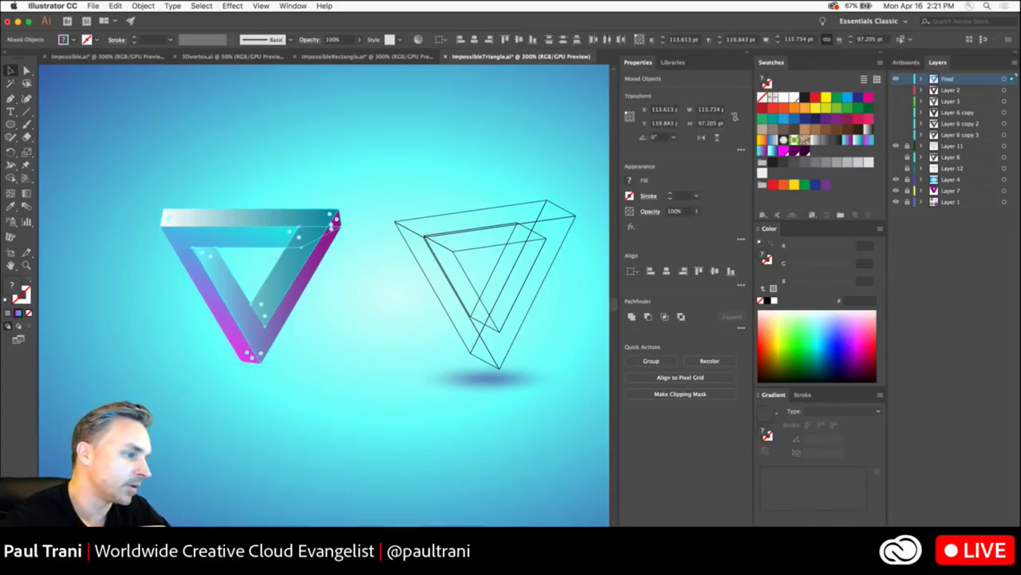
key("super+Tab")
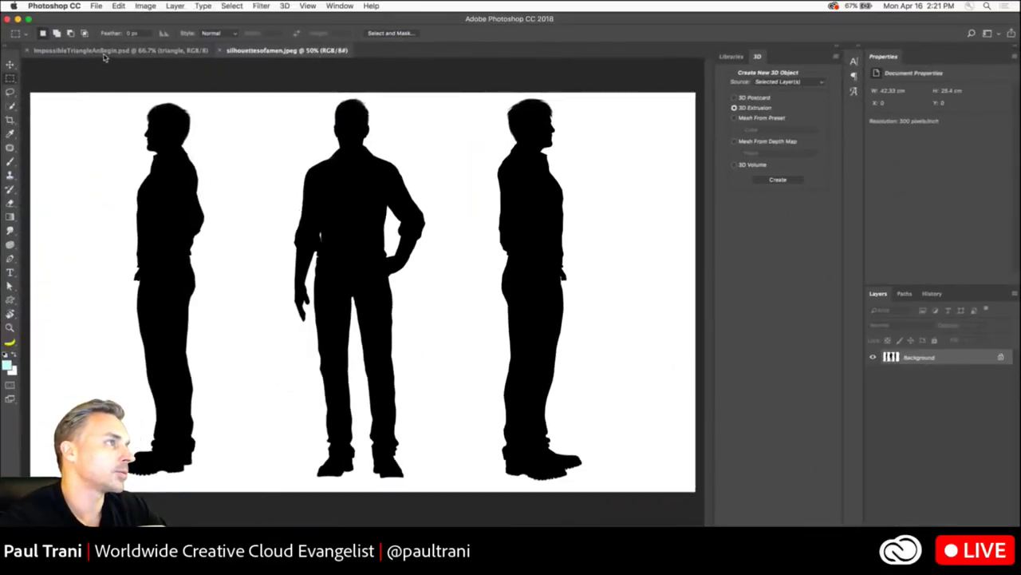
- Open ImpossibleTriangleAnBegin.psd, collapse the Properties panel to enlarge the Layers list, and hide the triangle layer
left_click(104, 51)
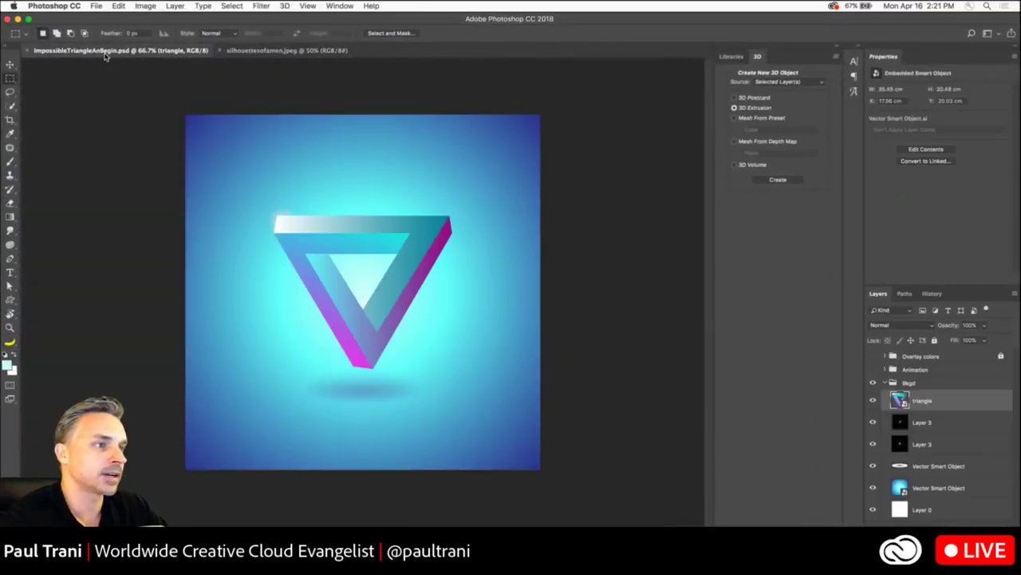
double_click(958, 61)
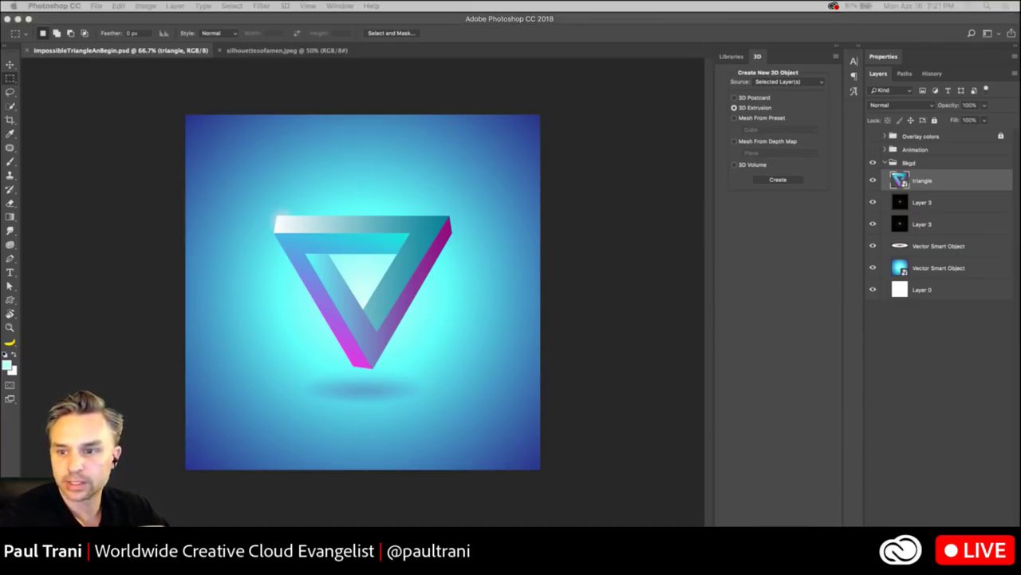
left_click(366, 207)
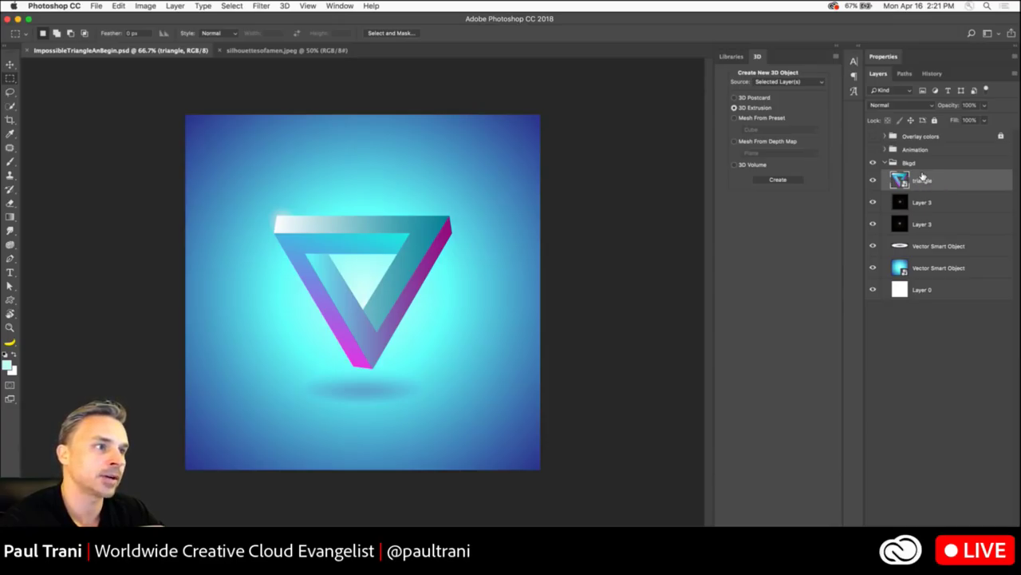
left_click(873, 178)
key("super+v")
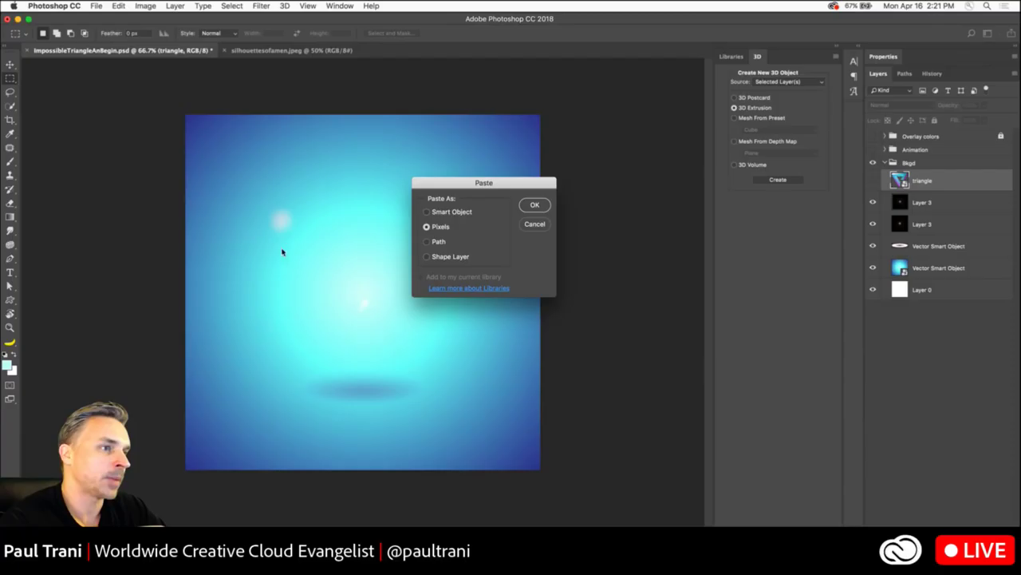
left_click(426, 211)
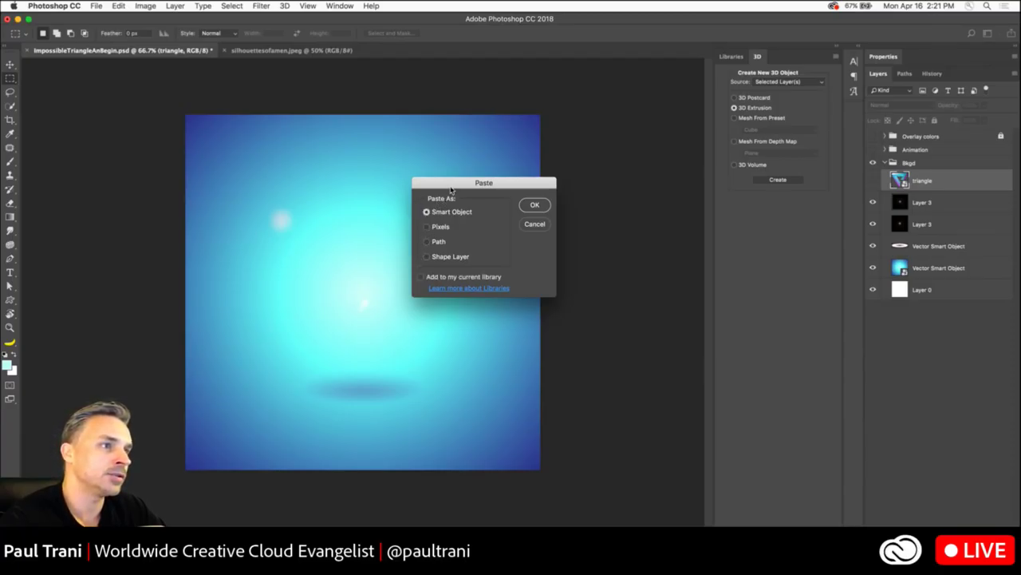
left_click_drag(451, 187, 363, 219)
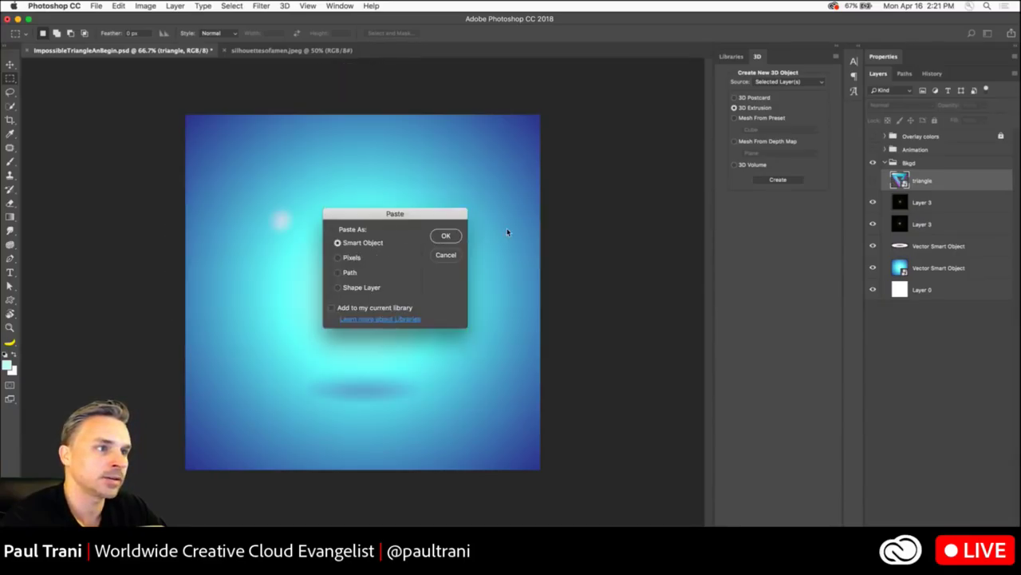
left_click(443, 236)
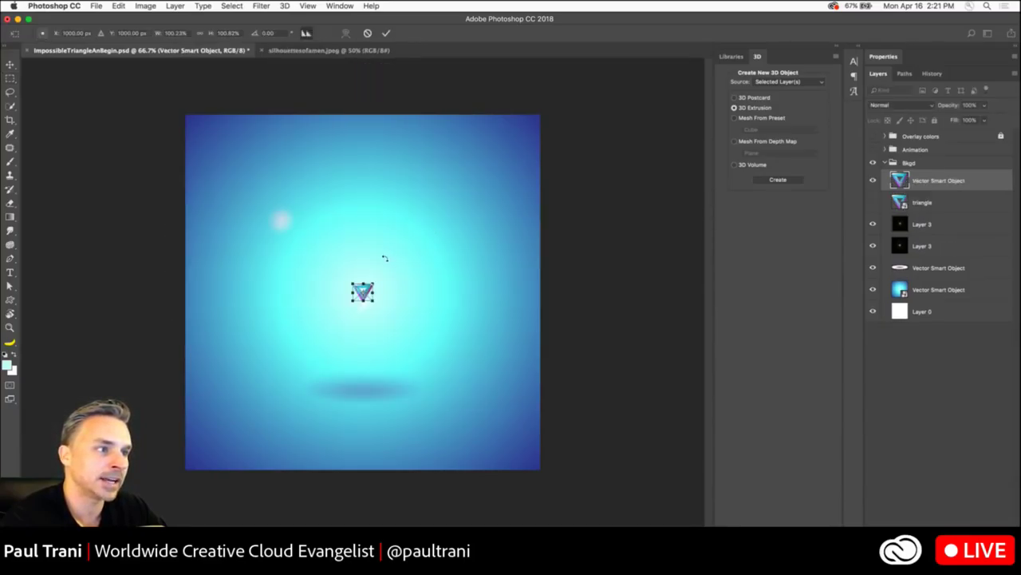
left_click_drag(349, 282, 254, 198)
key("Return")
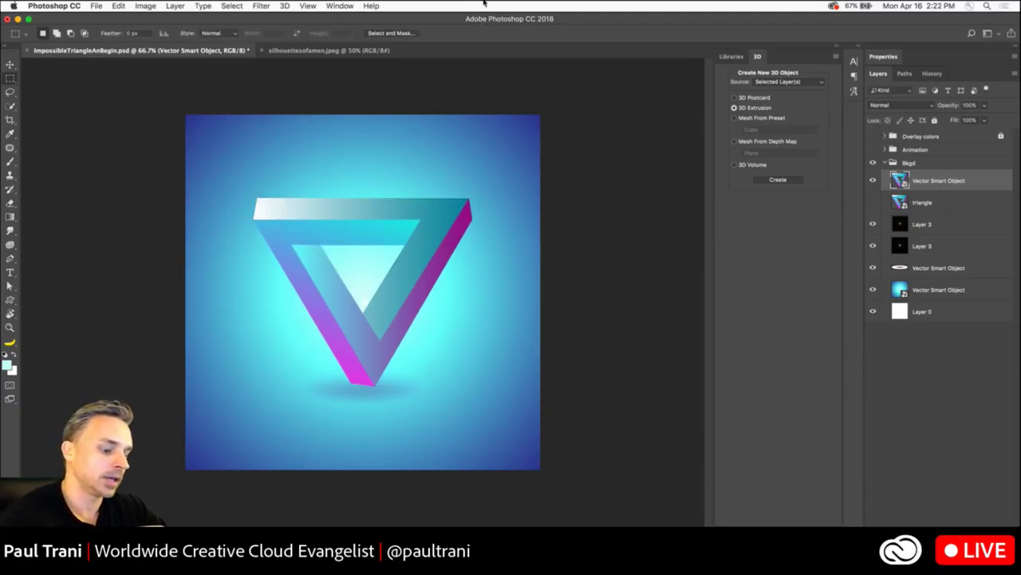
key("super+0")
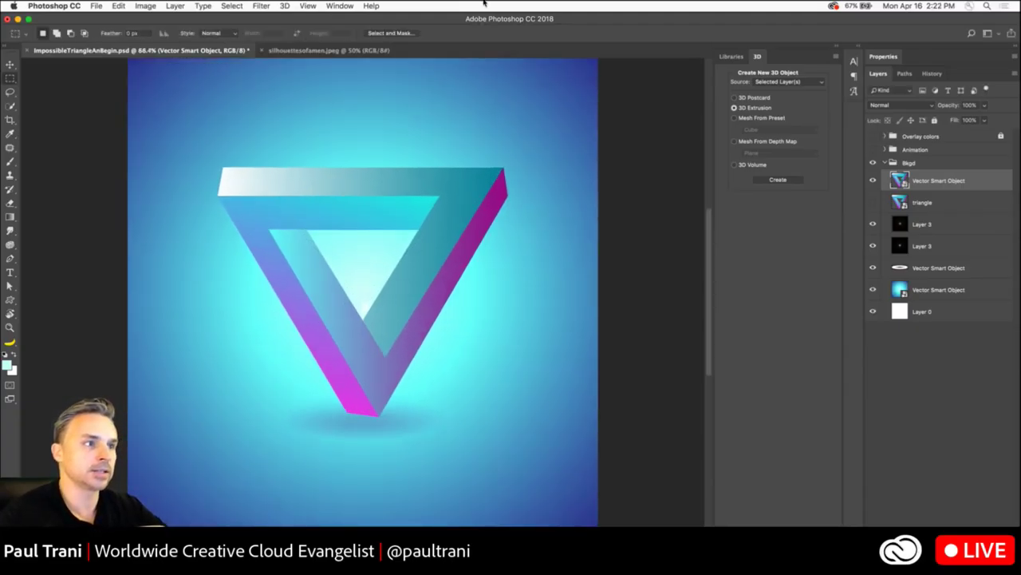
left_click(872, 180)
left_click(872, 202)
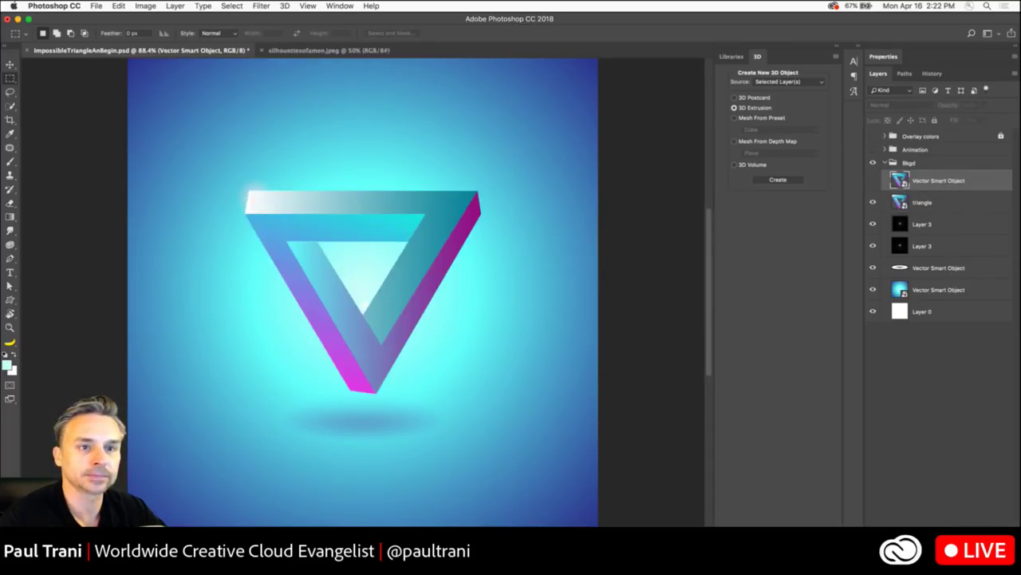
key("BackSpace")
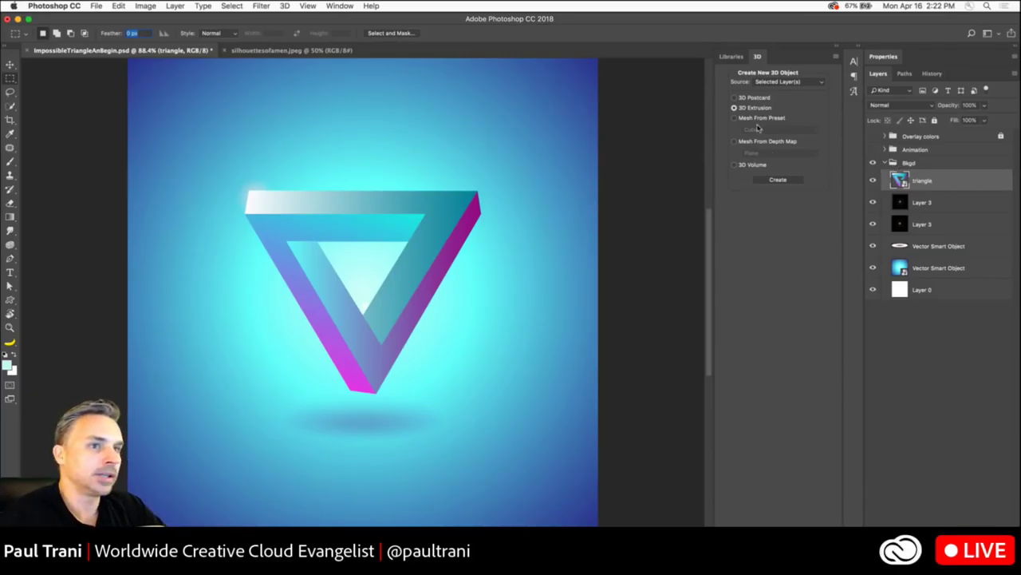
- Drag the library's Sphere graphic onto the canvas, scale it to about 51%, and nudge it to the triangle's top-left corner
left_click(731, 56)
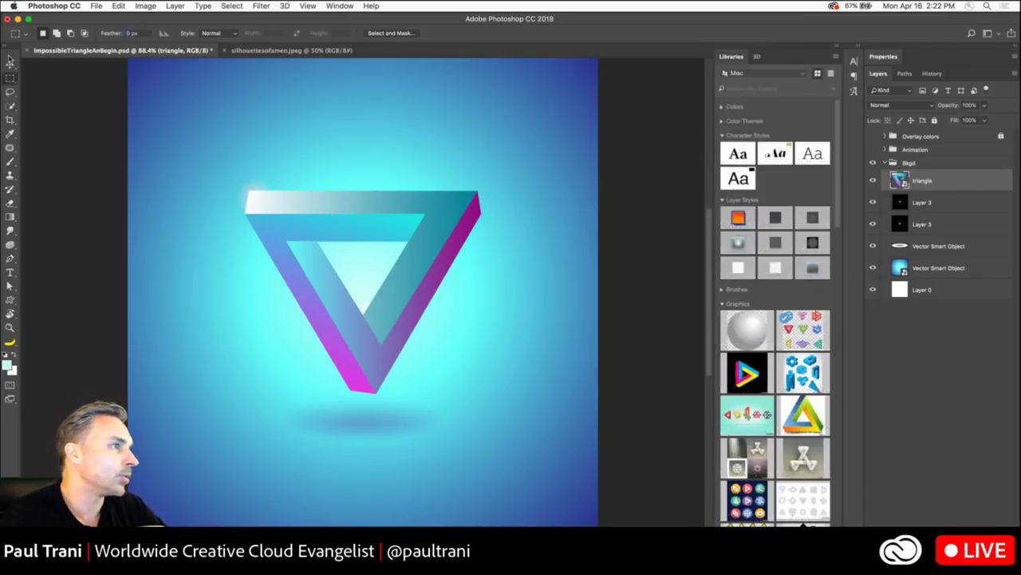
left_click(10, 64)
left_click_drag(747, 328, 247, 165)
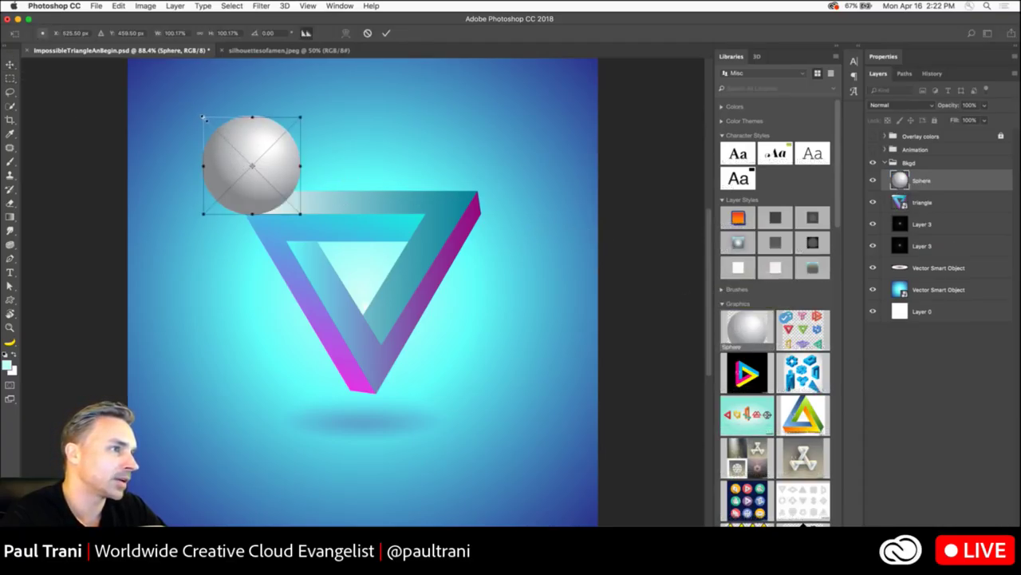
left_click_drag(202, 116, 246, 186)
key("Return")
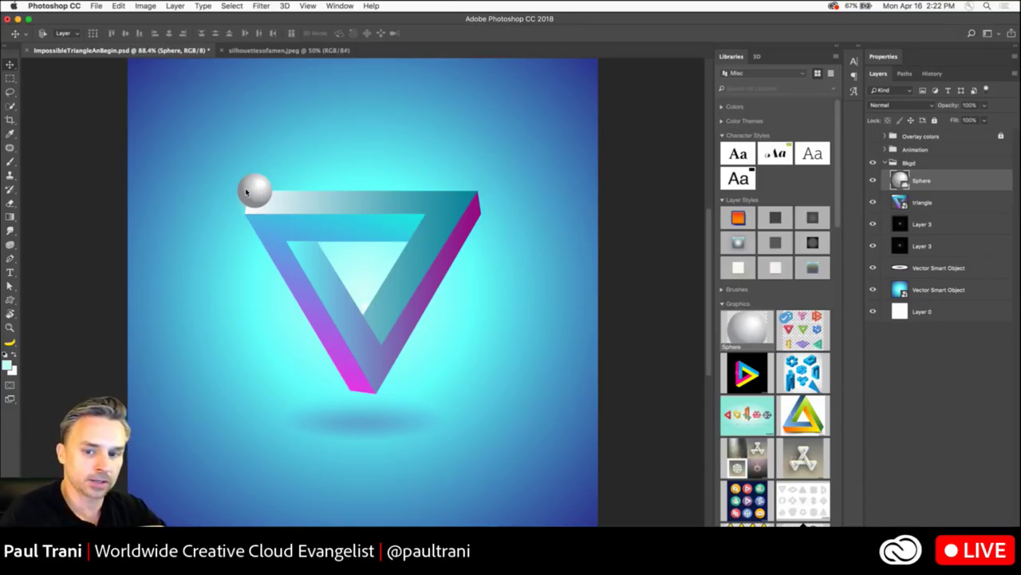
key("Left")
key("Left")
key("Left")
key("Left")
key("Left")
key("Left")
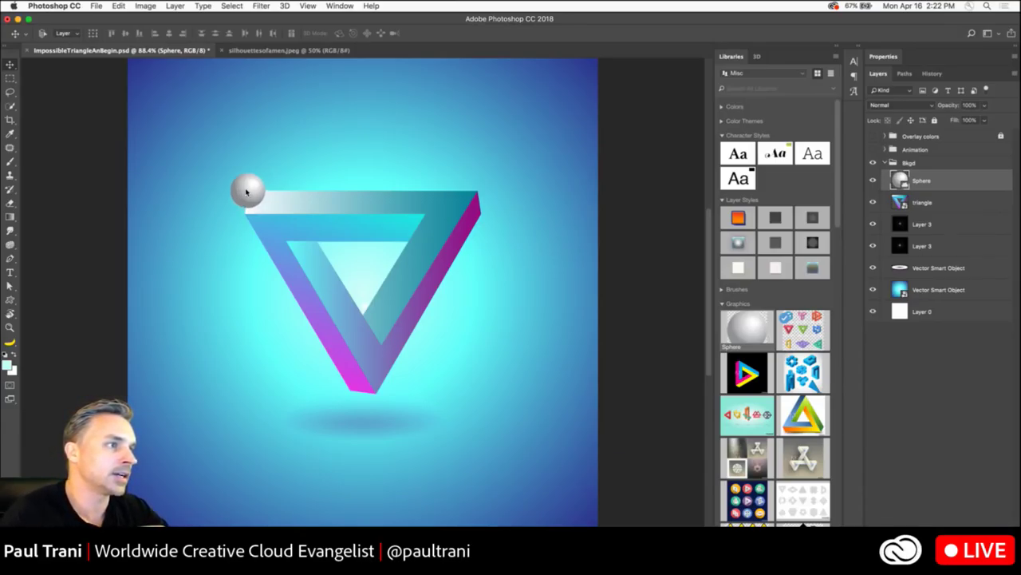
key("Left")
key("Left")
key("Left")
key("Left")
key("Left")
key("Left")
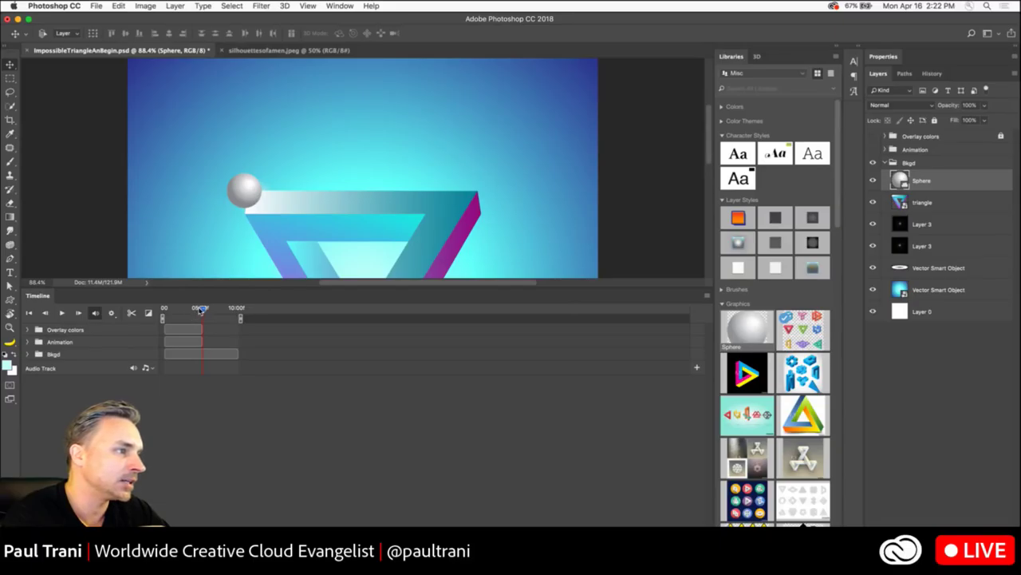
- Expand the Animation group, group the numbered sphere and triangle layers, and delete them
left_click_drag(201, 309, 116, 310)
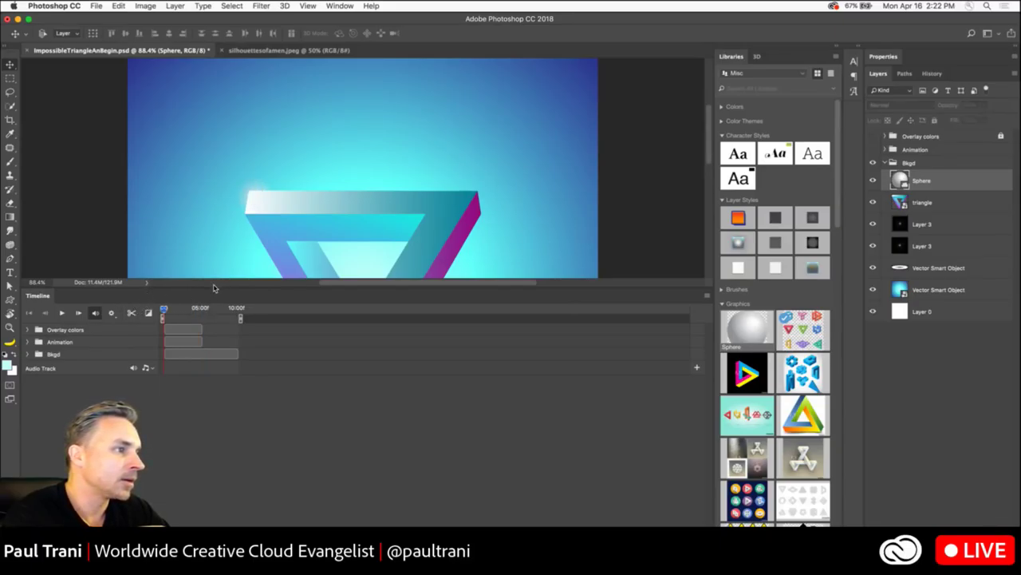
left_click_drag(213, 289, 213, 397)
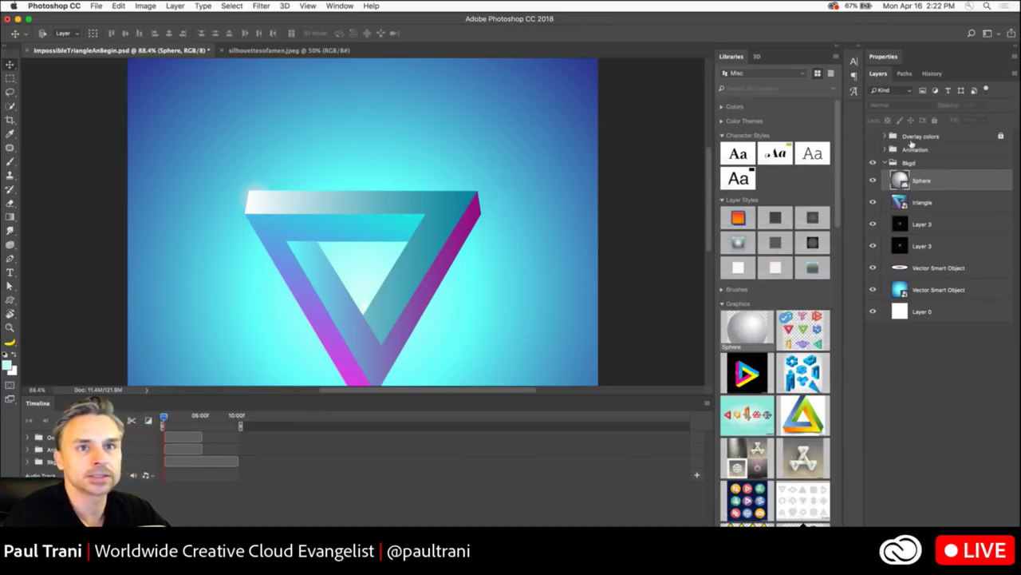
left_click(941, 152)
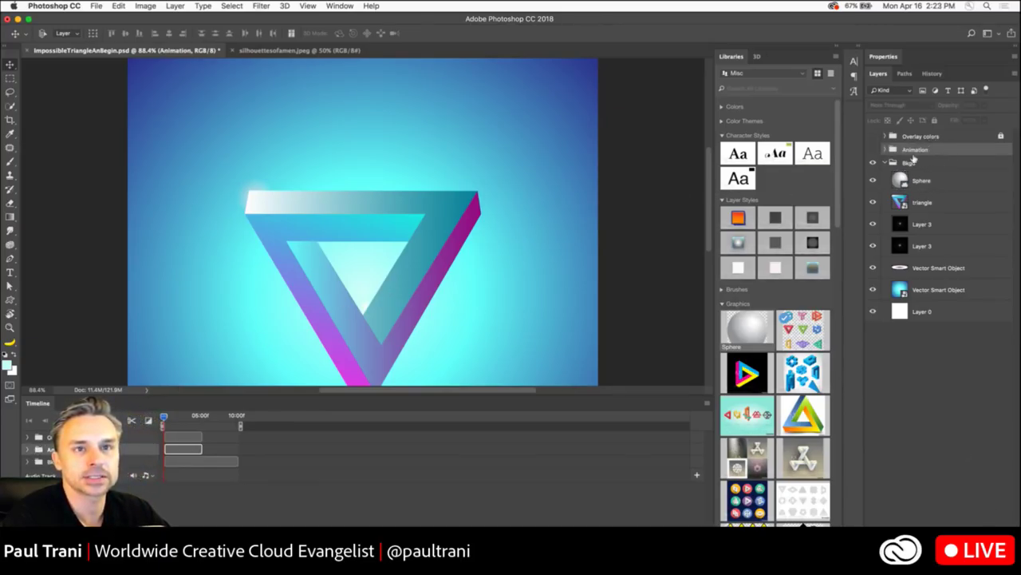
left_click(873, 150)
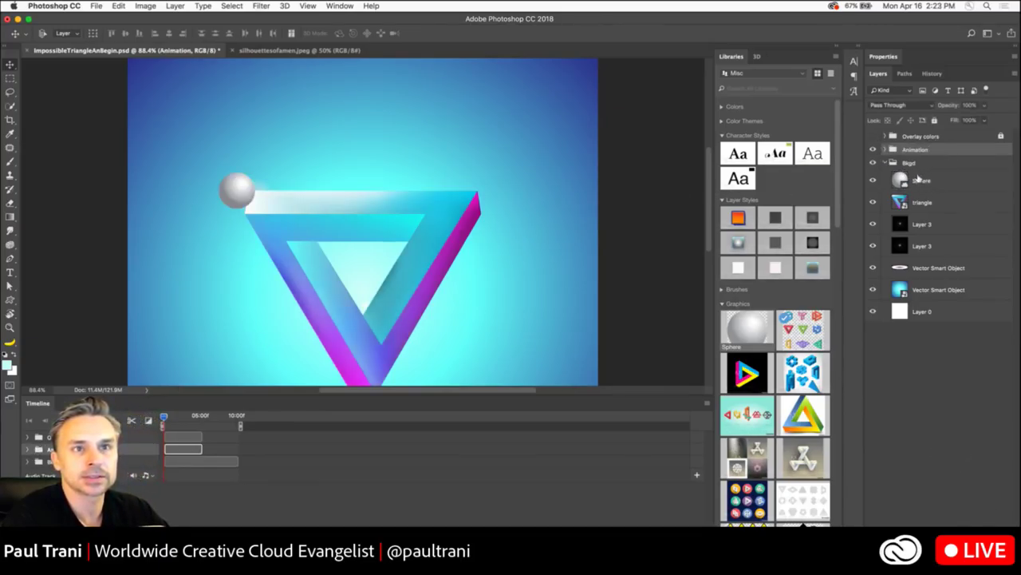
left_click(885, 150)
left_click(926, 166)
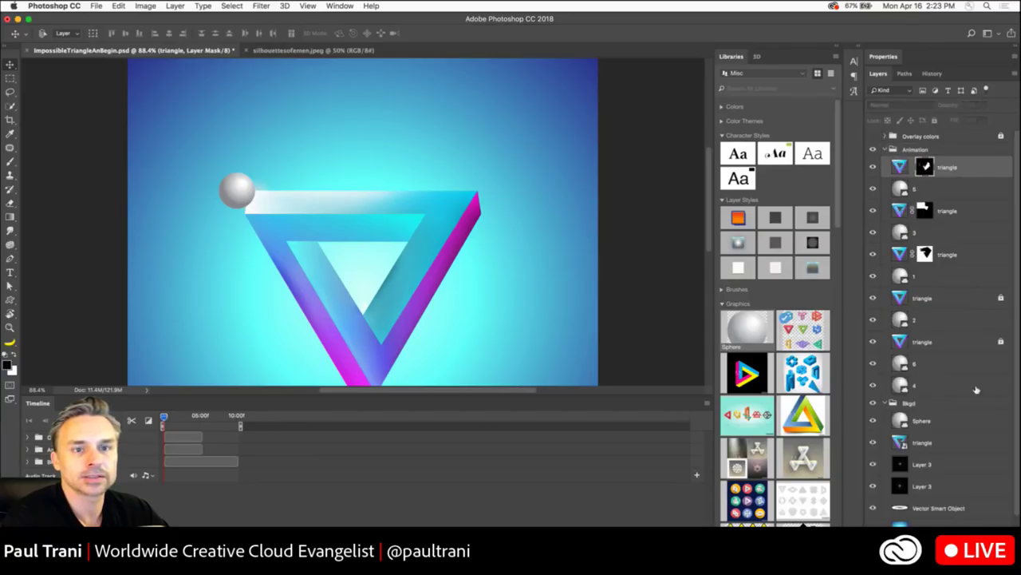
scroll(961, 399, "down", 1)
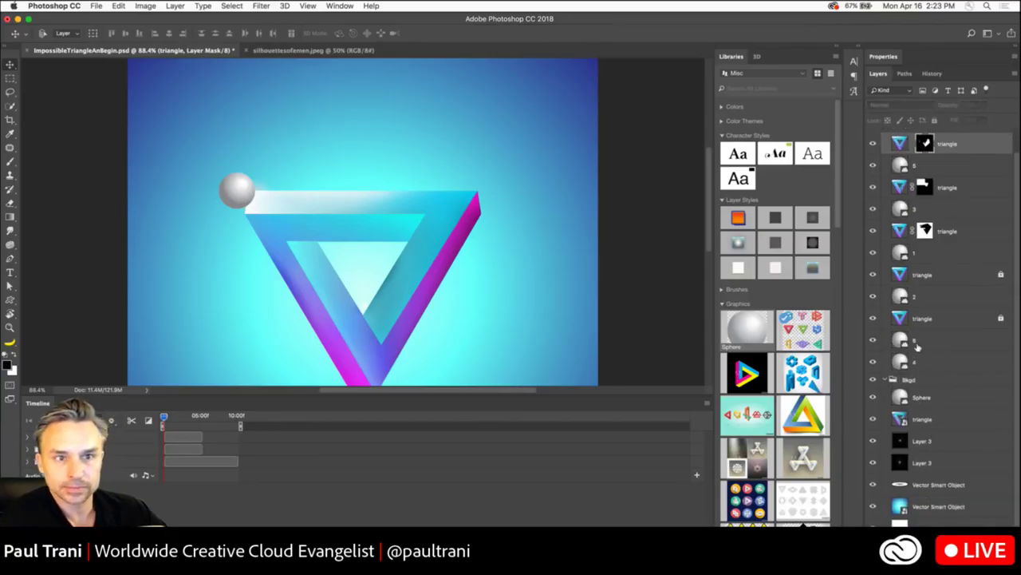
left_click(937, 356, "shift")
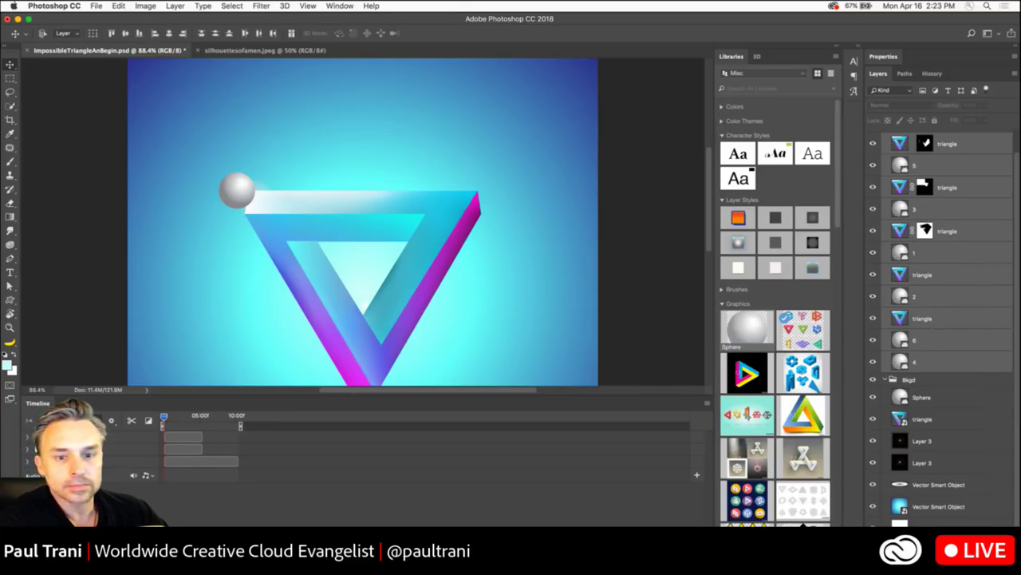
key("ctrl+g")
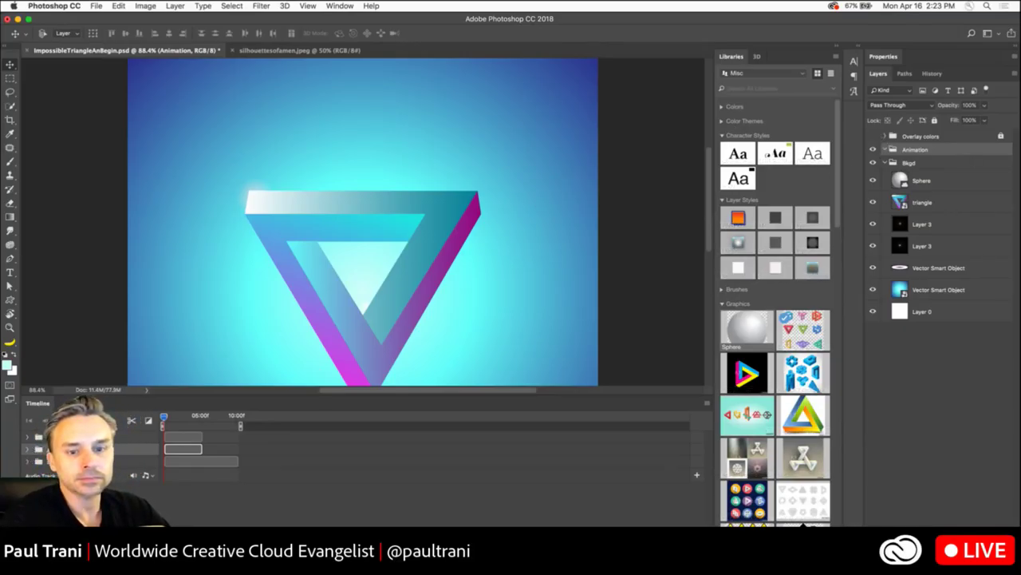
key("Delete")
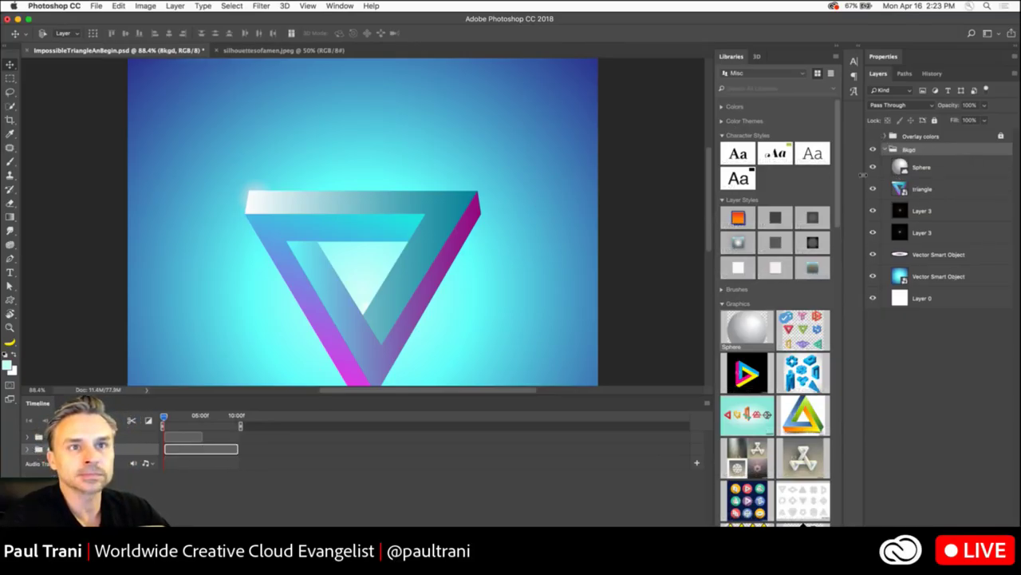
- Merge Layer 3 through Layer 0 via the Layers panel menu and rename the merged layer 'bkgd'
left_click(929, 211)
left_click(944, 296, "shift")
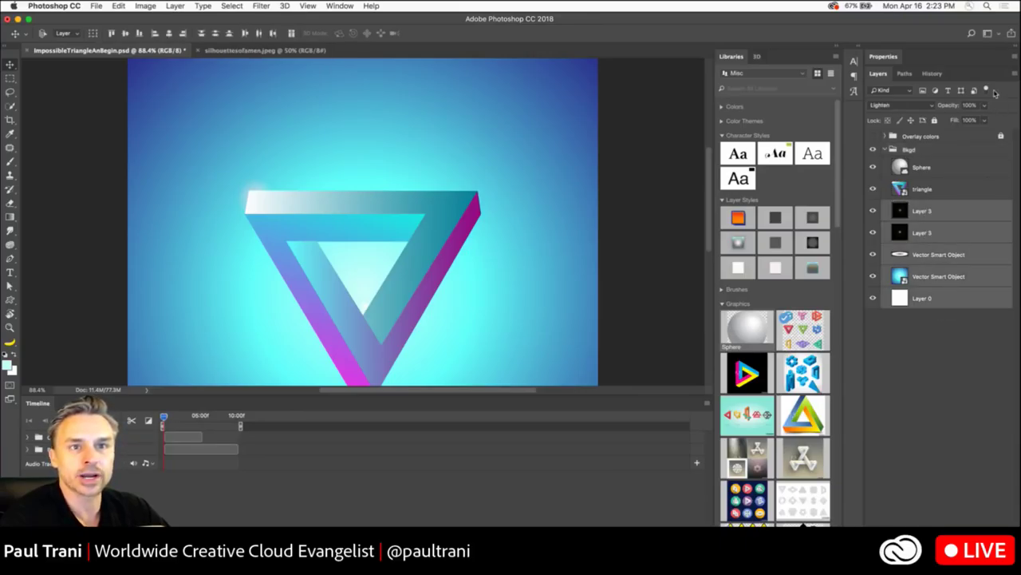
left_click(1013, 74)
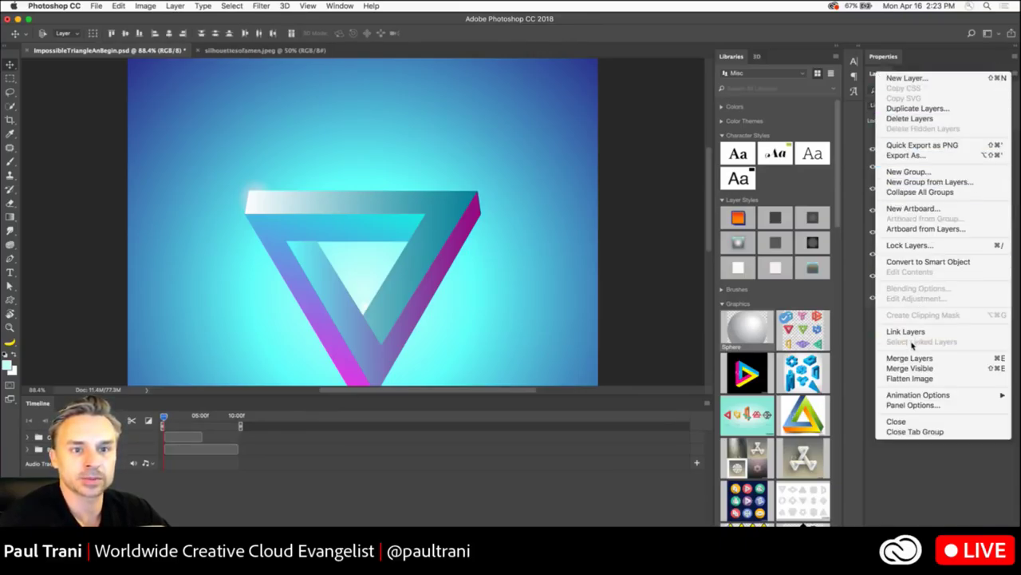
left_click(916, 359)
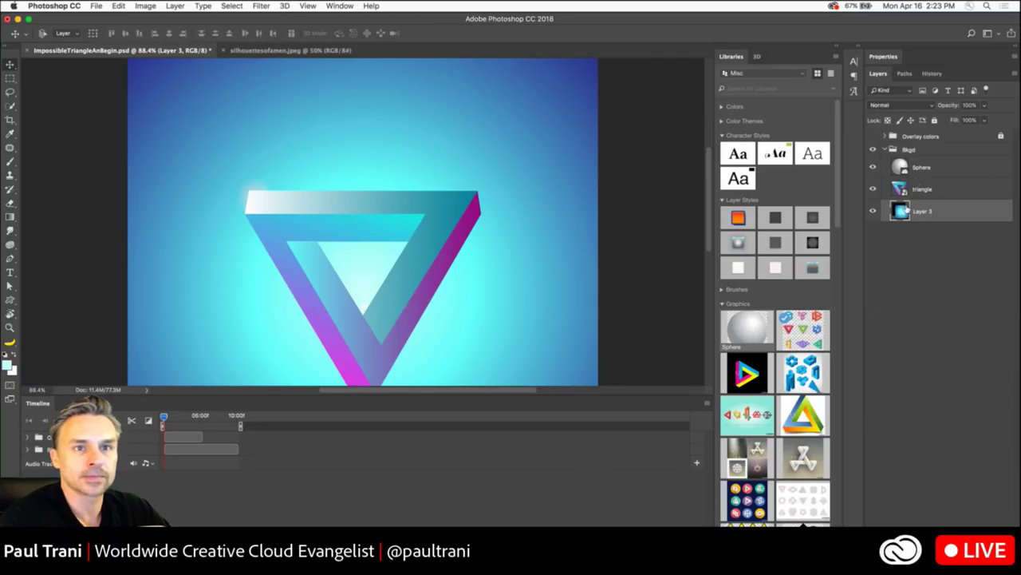
double_click(922, 210)
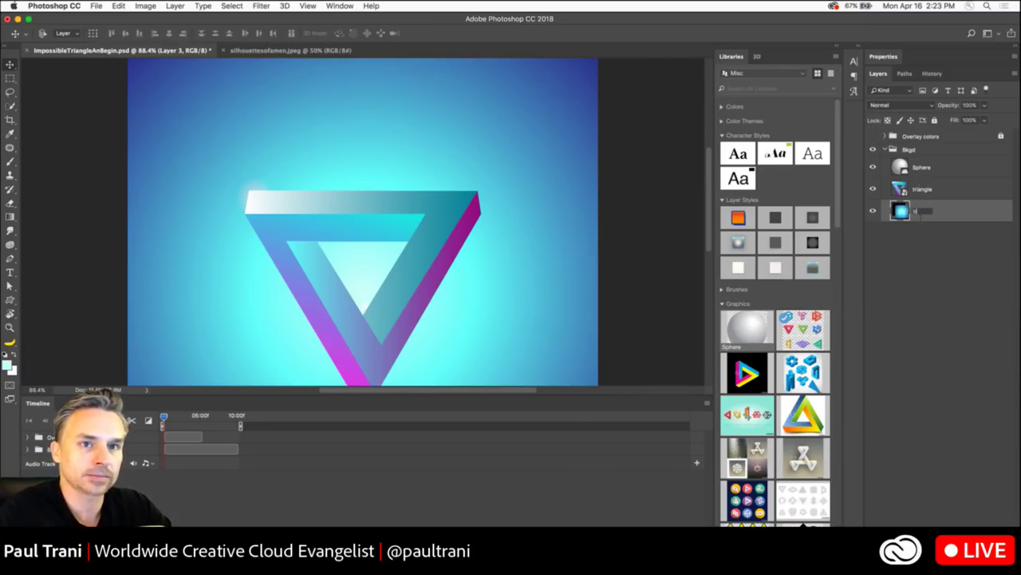
type("bkgd")
key("Return")
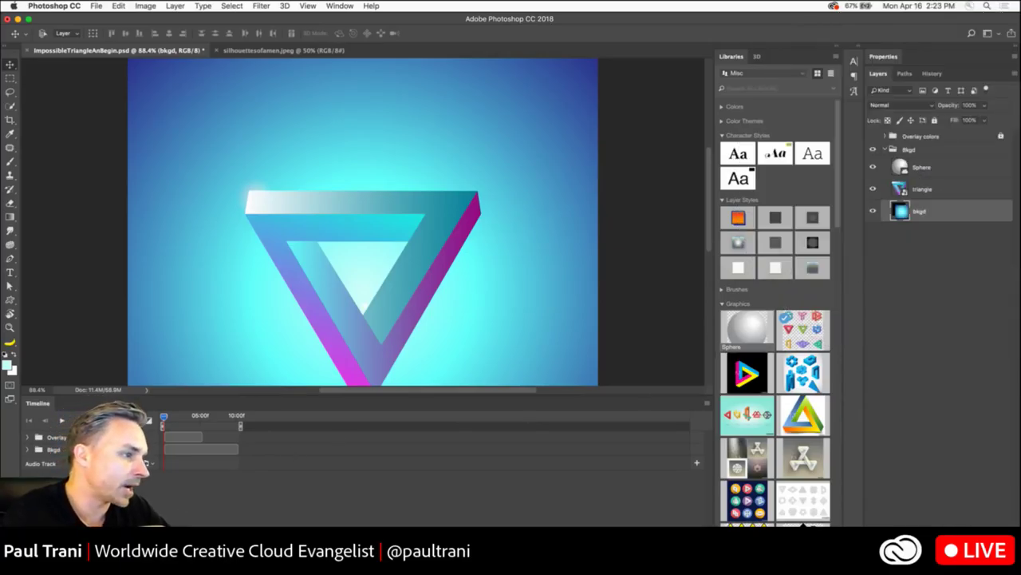
left_click(42, 379)
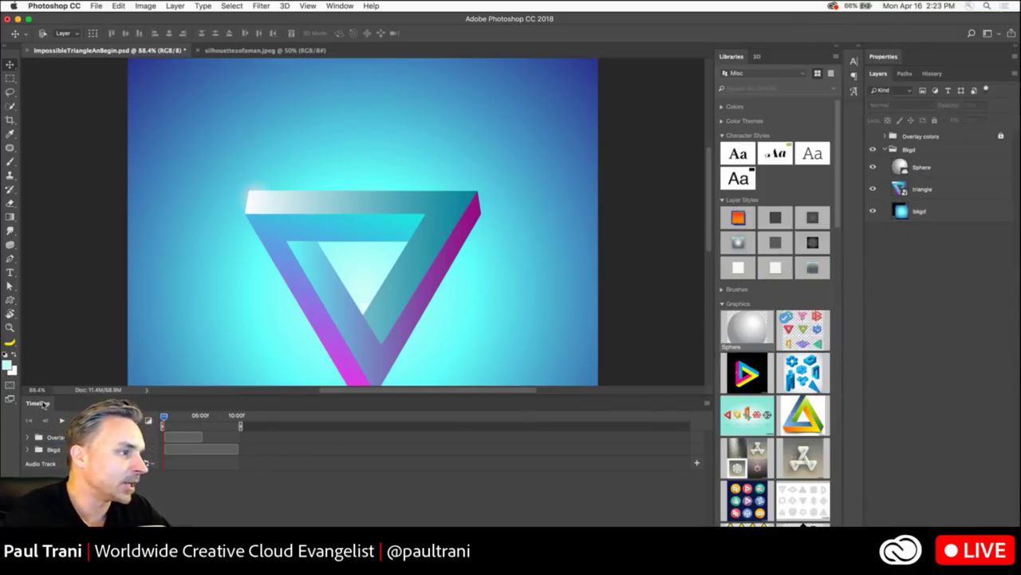
- Float the Timeline panel, delete the existing timeline, enlarge the panel, and create a new video timeline
left_click_drag(37, 404, 56, 249)
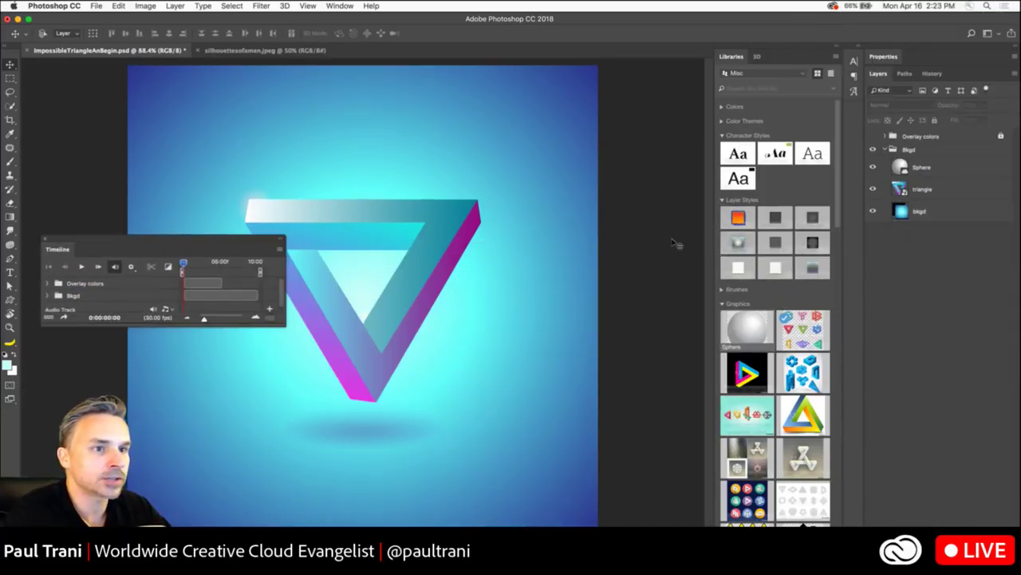
left_click(280, 249)
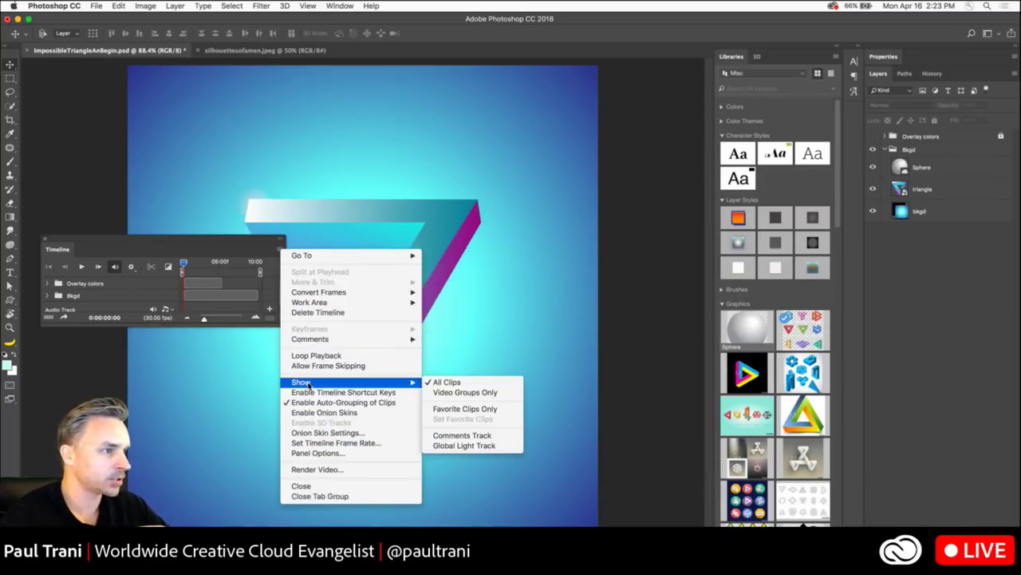
left_click(308, 313)
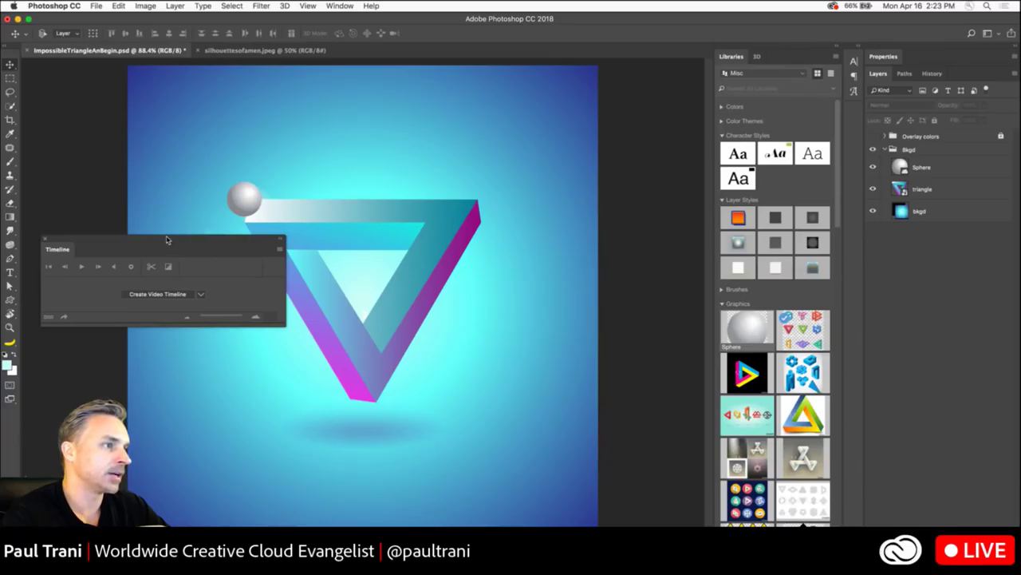
left_click_drag(169, 241, 498, 190)
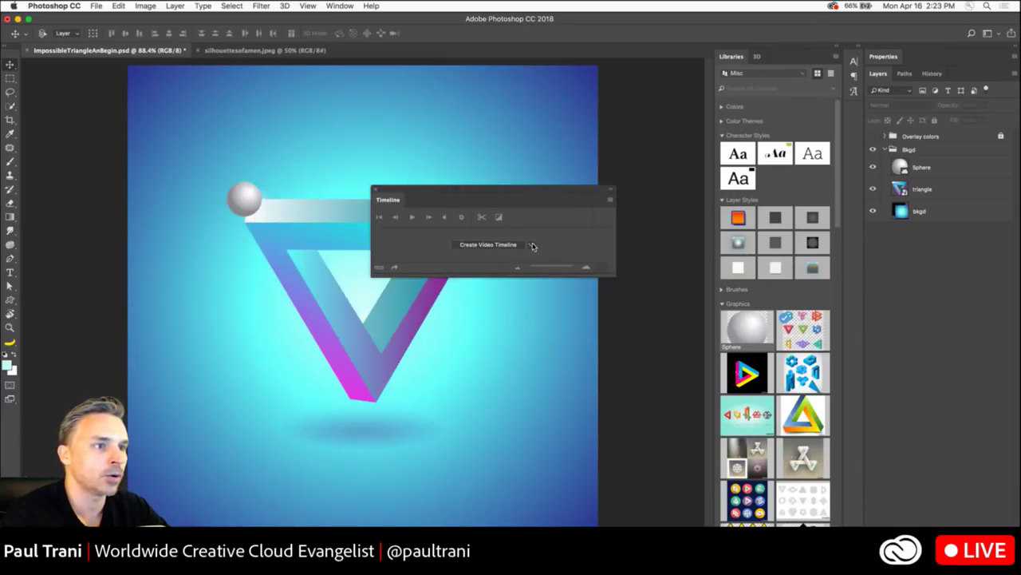
left_click(533, 246)
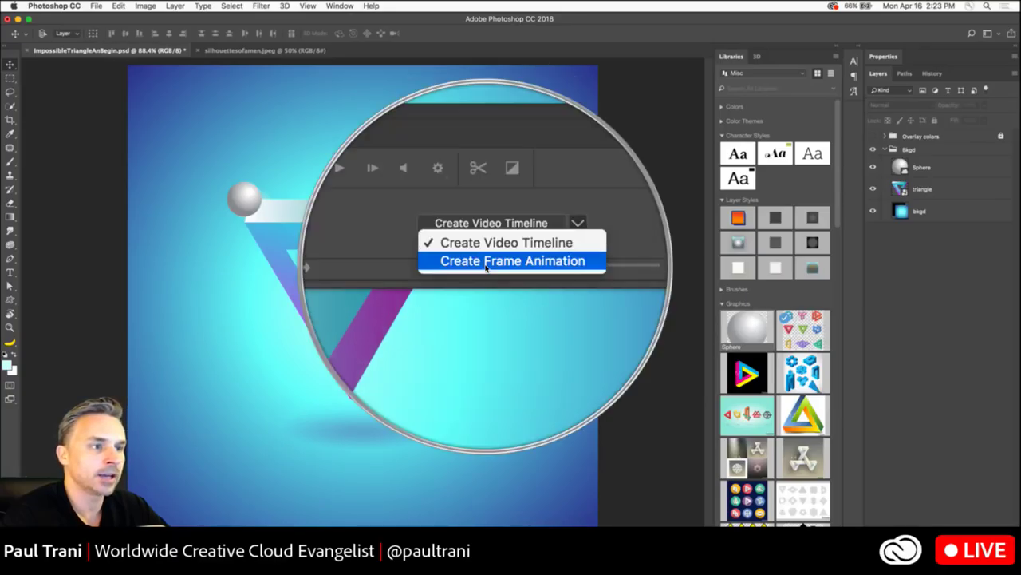
left_click(403, 251)
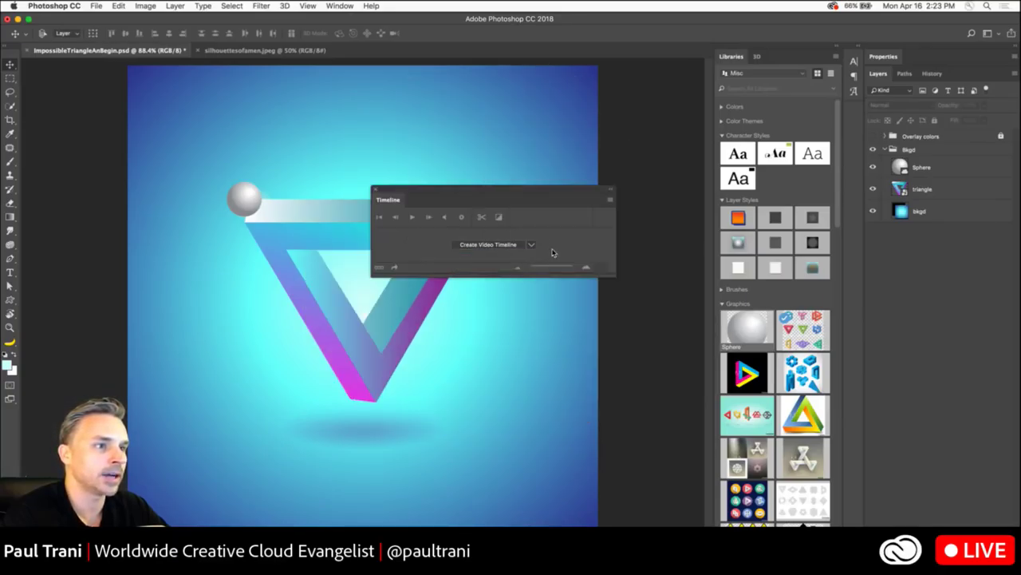
left_click_drag(614, 276, 707, 350)
left_click(548, 285)
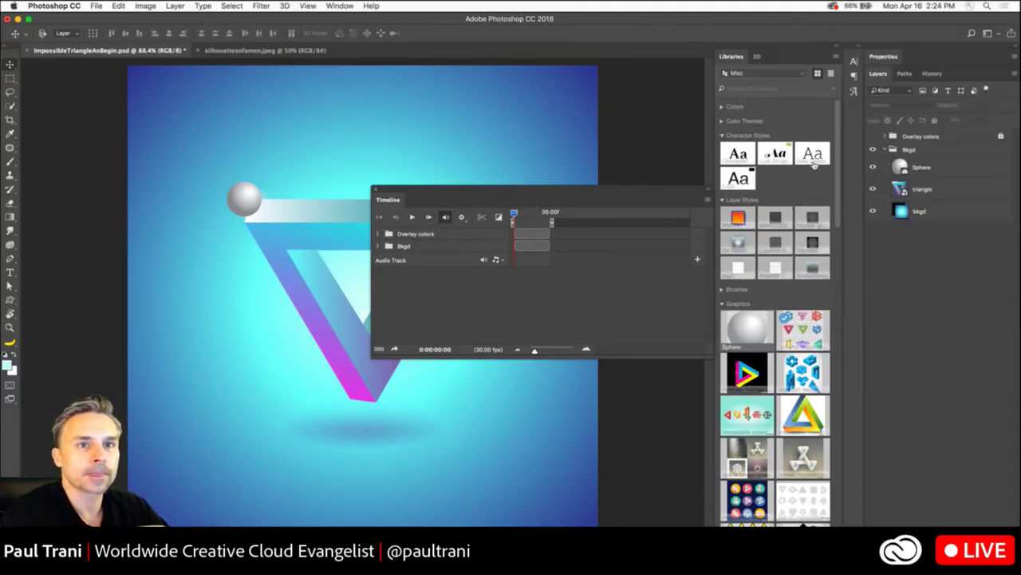
- Drag Sphere, triangle and bkgd above the Bkgd group, then delete the empty Bkgd group
left_click(924, 166)
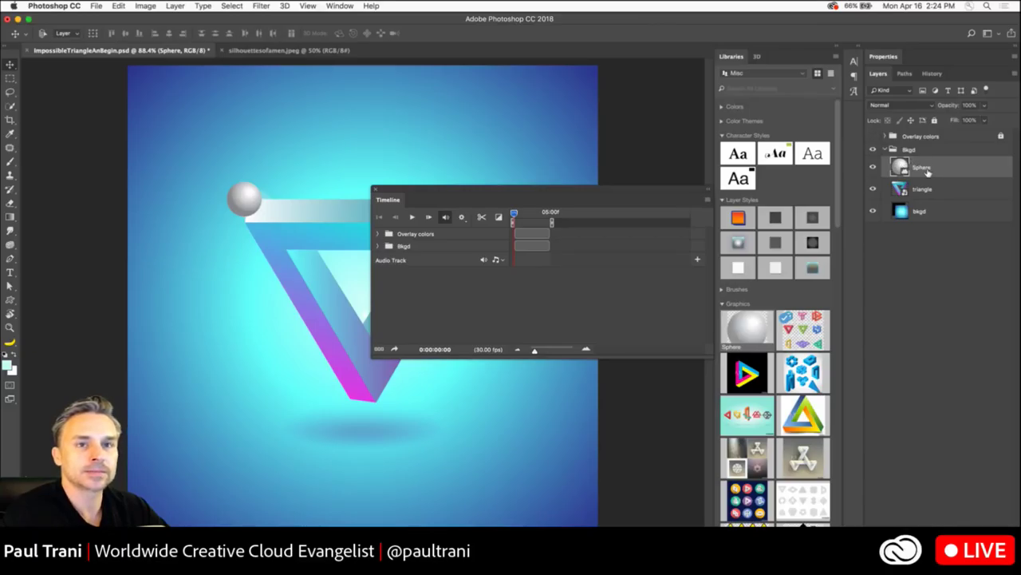
left_click(925, 188, "shift")
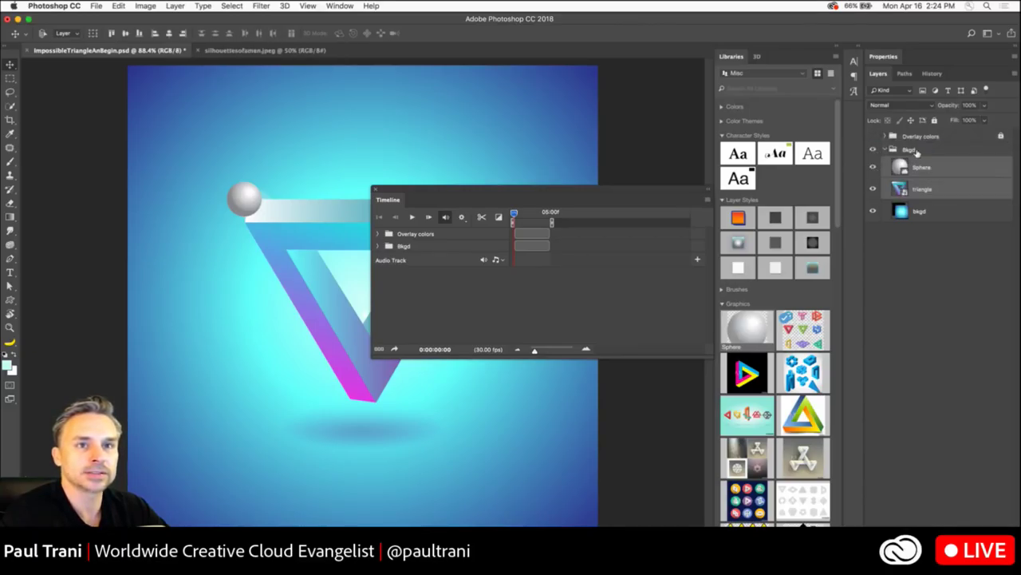
left_click(919, 148)
right_click(930, 149)
left_click(957, 171)
left_click(924, 168)
left_click(936, 207, "shift")
left_click_drag(936, 207, 913, 149)
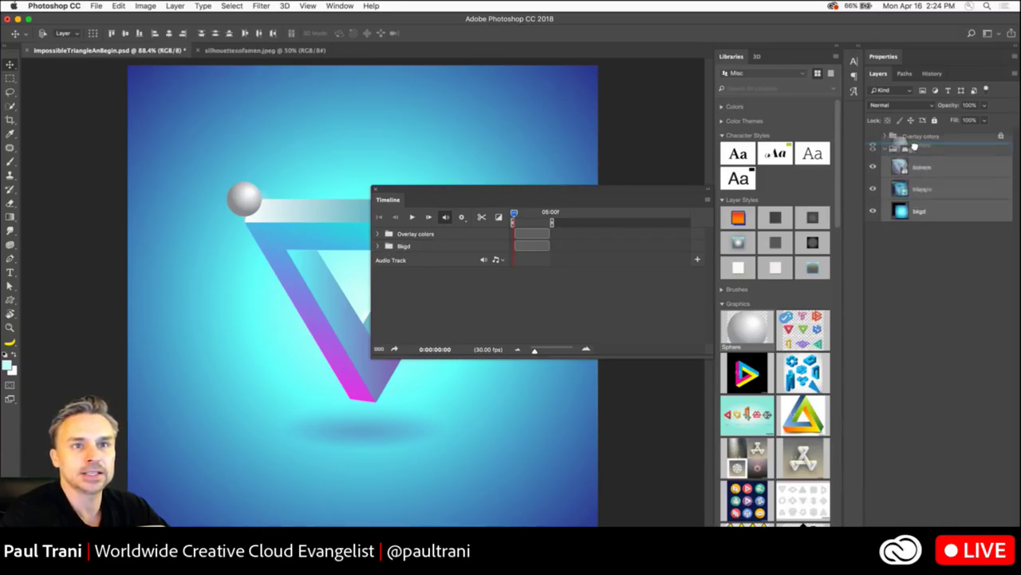
left_click(918, 215)
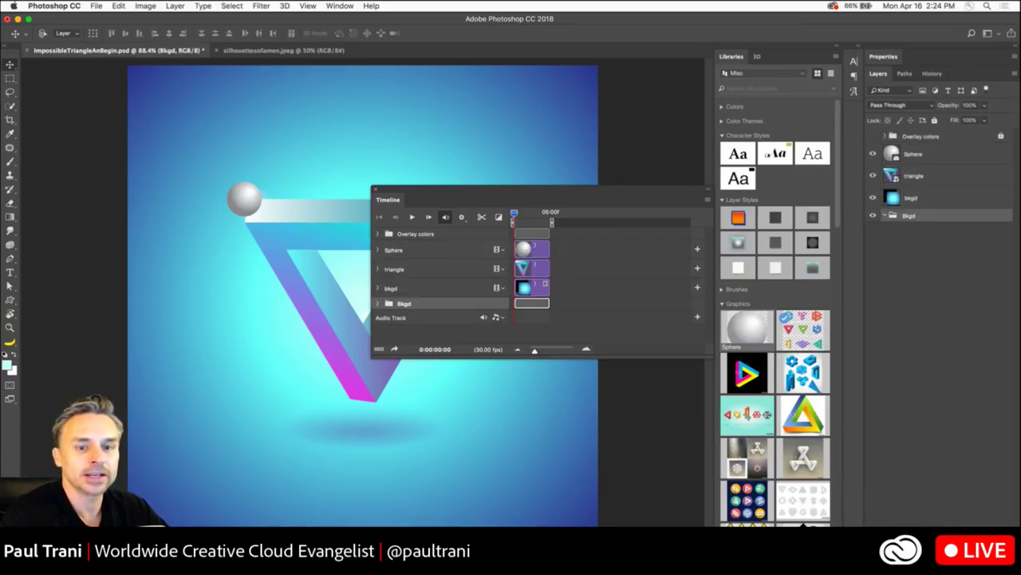
key("Delete")
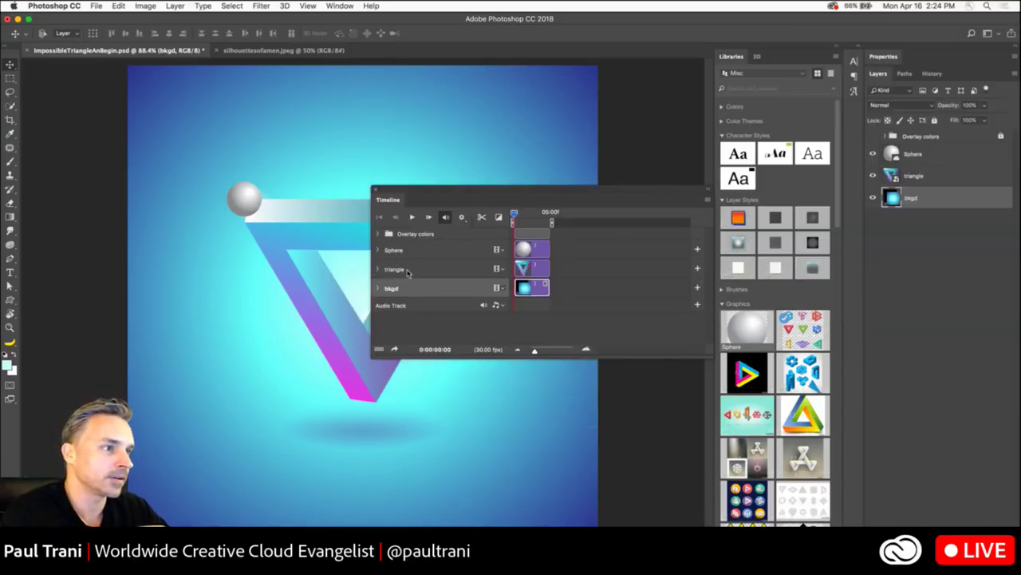
- Expand the Sphere track's properties, then reposition, enlarge and zoom in the floating timeline
left_click(391, 250)
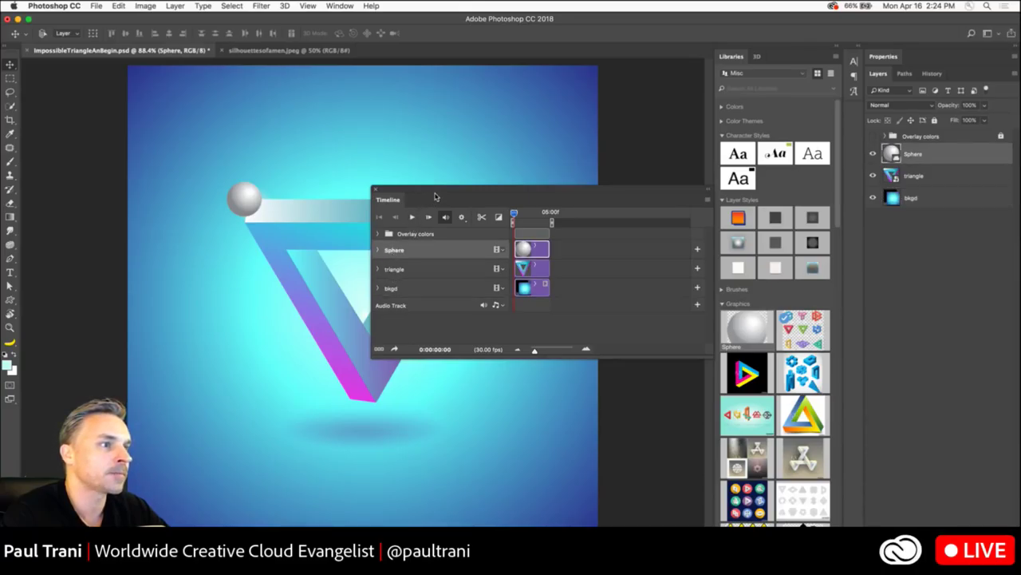
left_click_drag(436, 192, 259, 336)
left_click(203, 394)
left_click_drag(333, 332, 619, 166)
left_click_drag(818, 335, 964, 421)
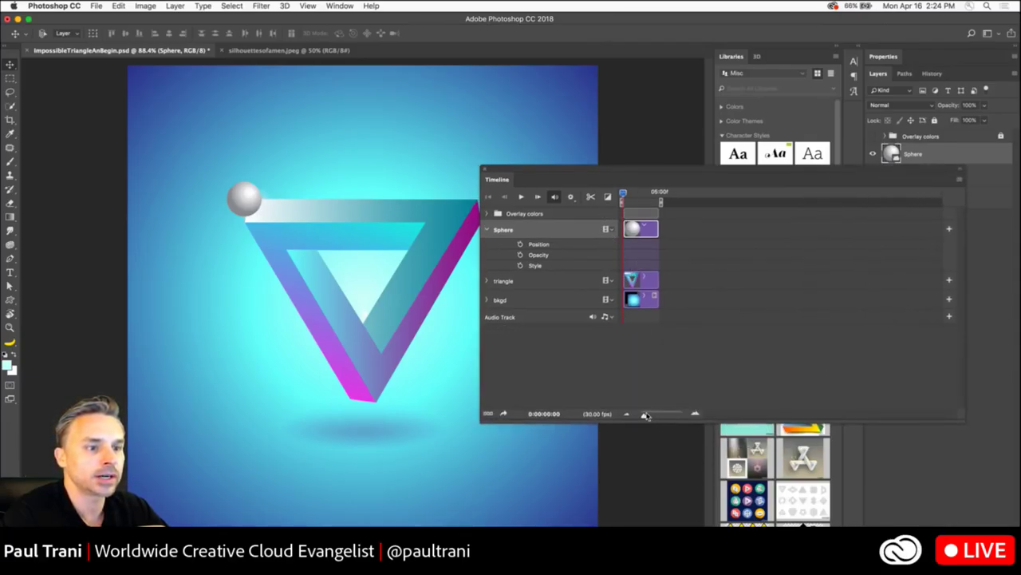
left_click_drag(644, 414, 652, 417)
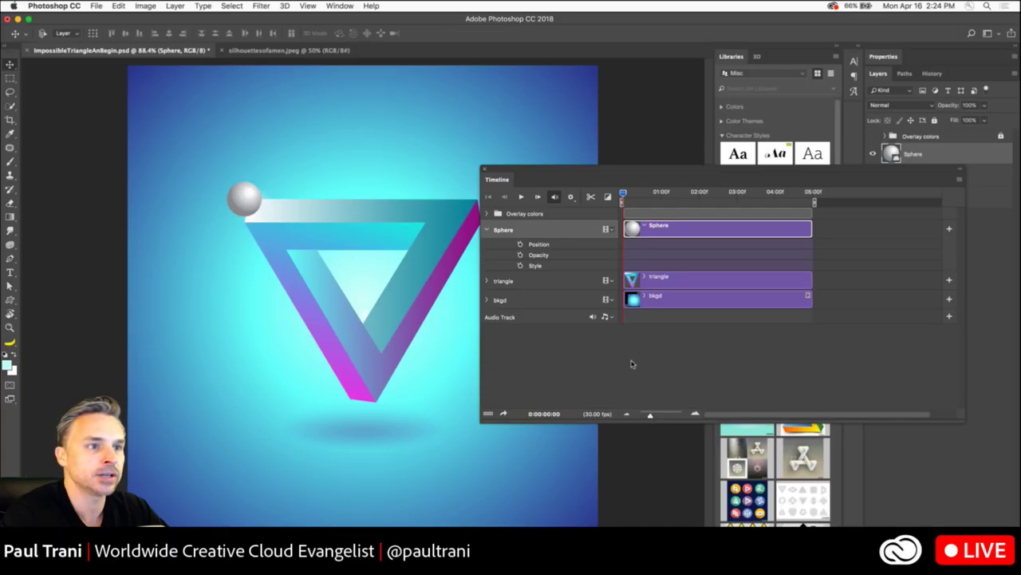
- Add Position keyframes moving the sphere to the top-right corner at 0:25 and the bottom at 1:28
left_click(521, 244)
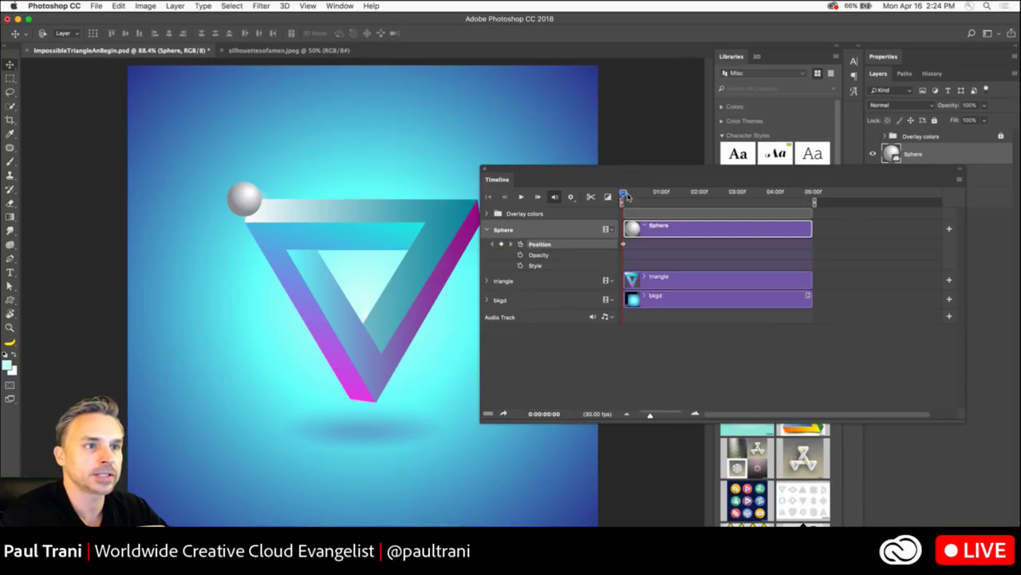
left_click_drag(625, 194, 661, 200)
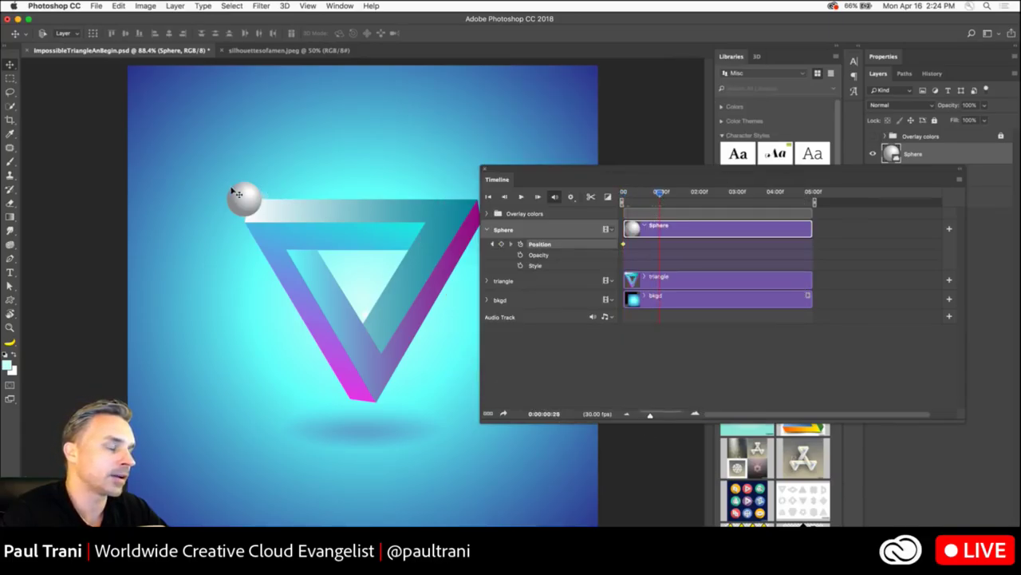
left_click_drag(244, 196, 438, 193)
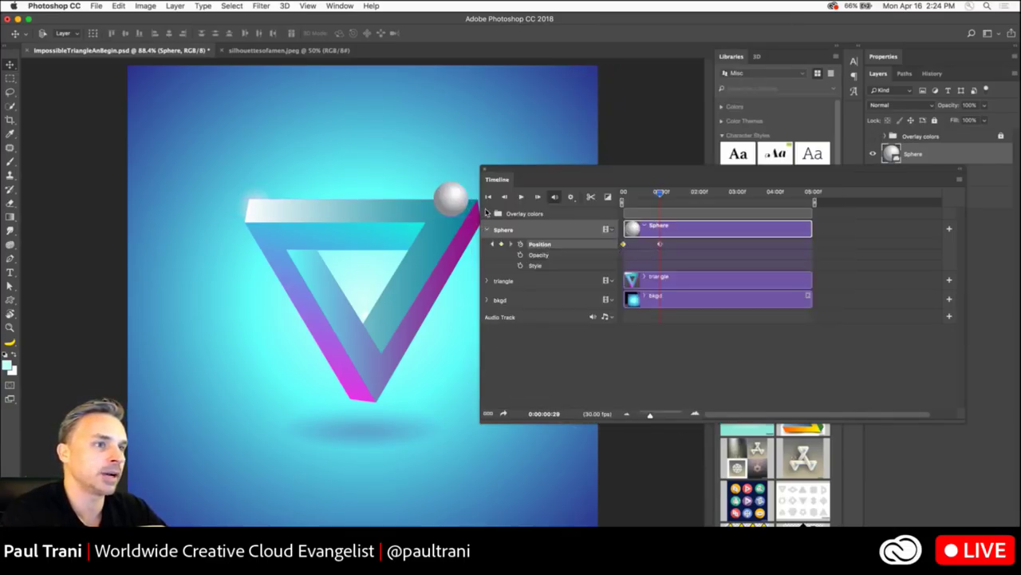
left_click_drag(661, 193, 692, 194)
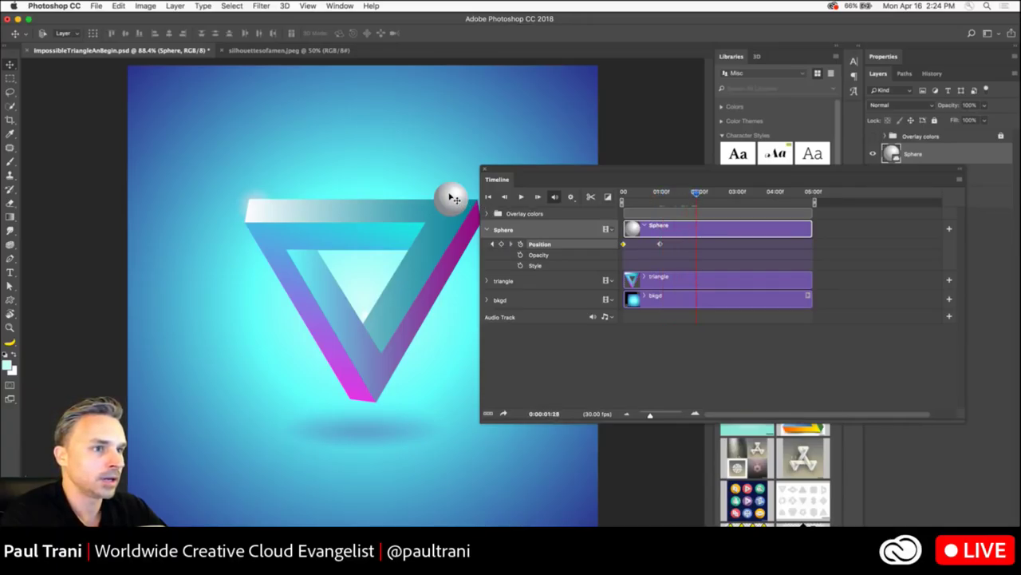
left_click_drag(452, 199, 361, 350)
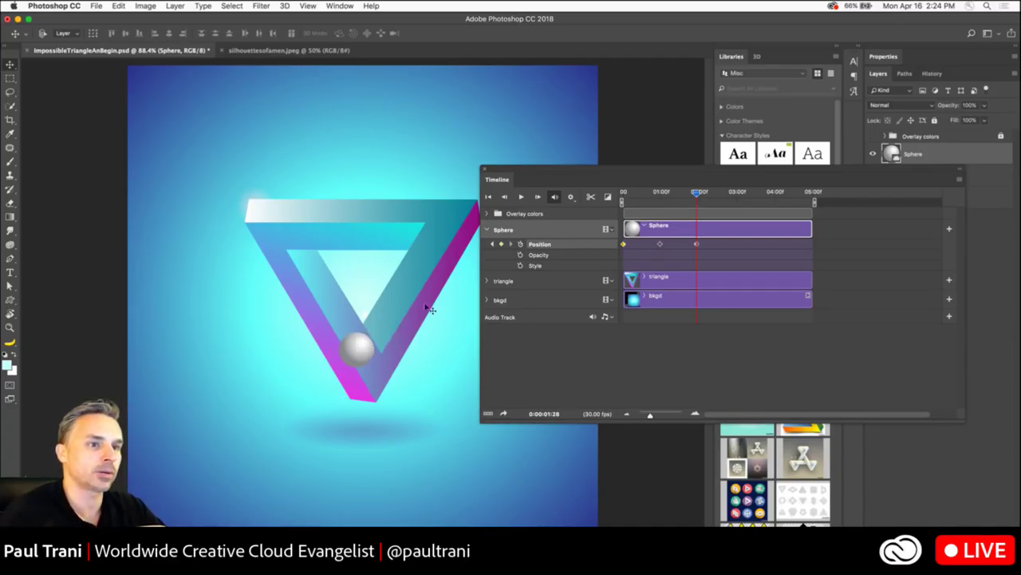
mouse_move(679, 193)
left_mouse_down()
mouse_move(622, 195)
mouse_move(699, 194)
left_mouse_up()
left_click_drag(591, 168, 512, 242)
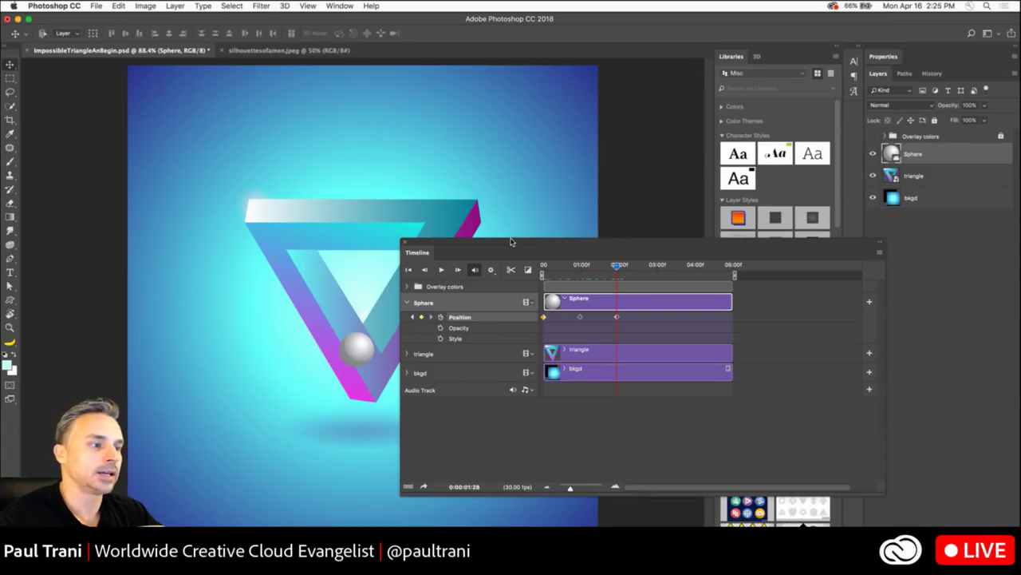
left_click_drag(511, 242, 95, 373)
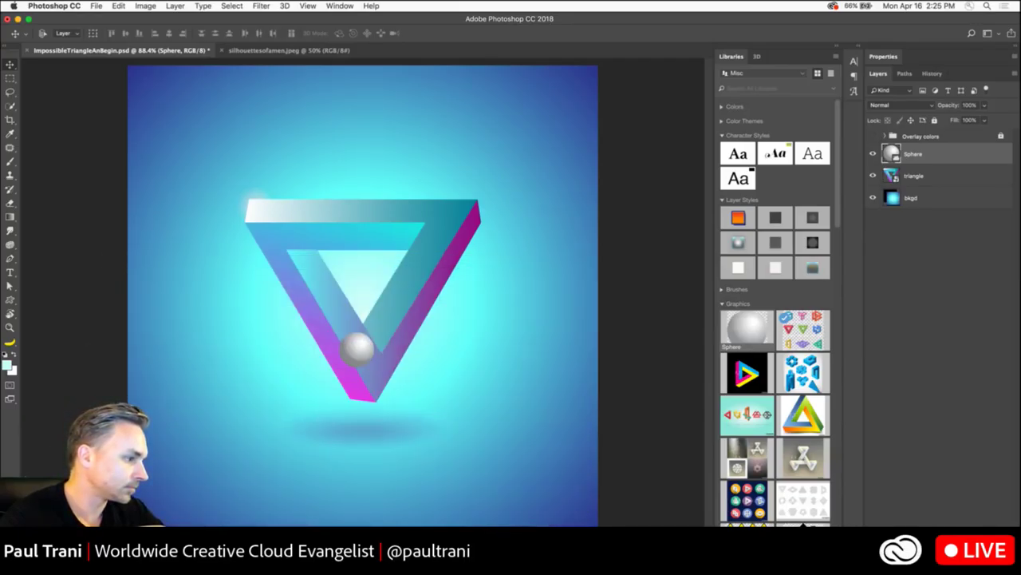
- Duplicate the triangle layer and move the copy above the Sphere layer
scroll(514, 71, "down", 5)
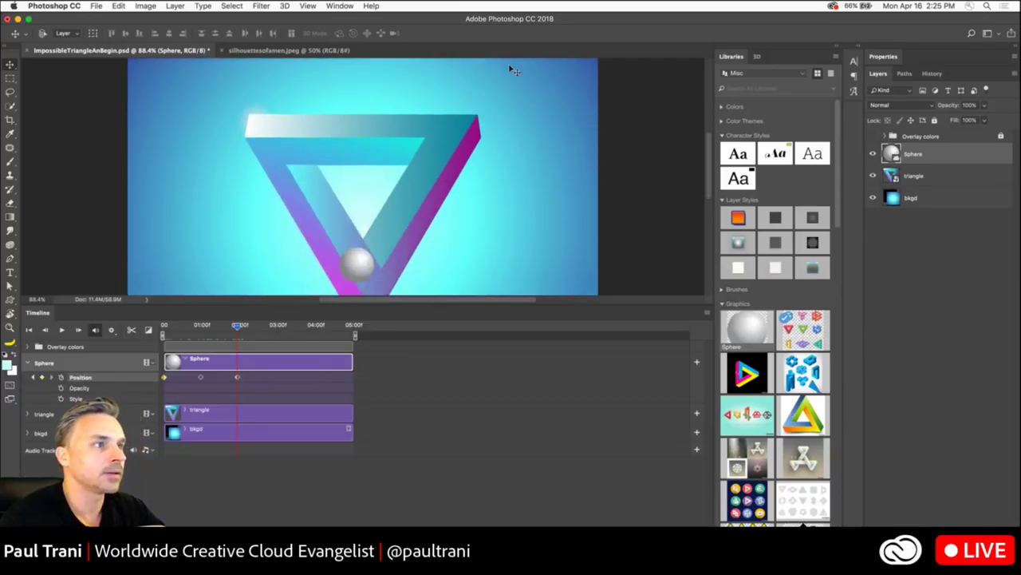
left_click(913, 176)
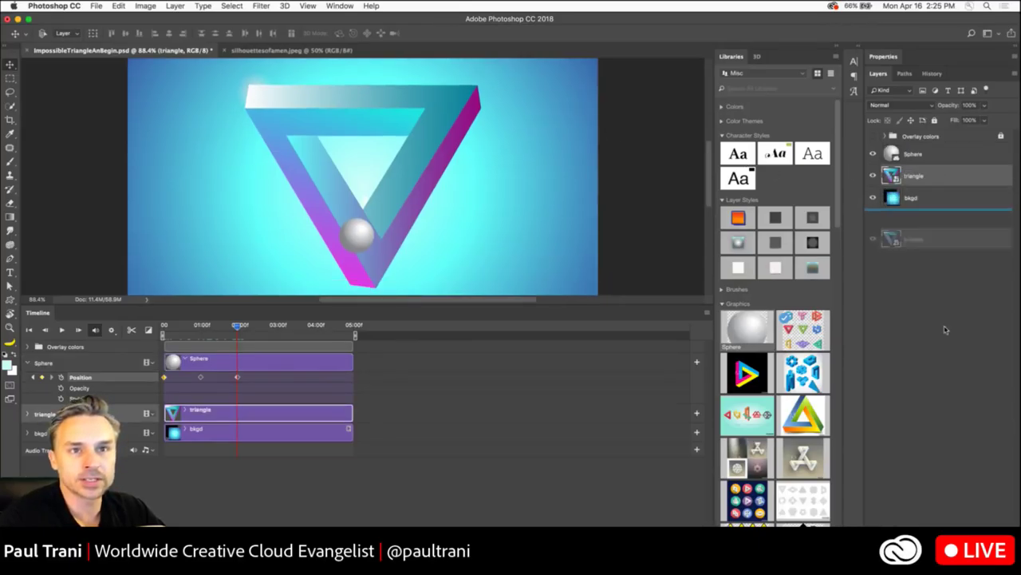
key("super+j")
left_click_drag(926, 177, 928, 155)
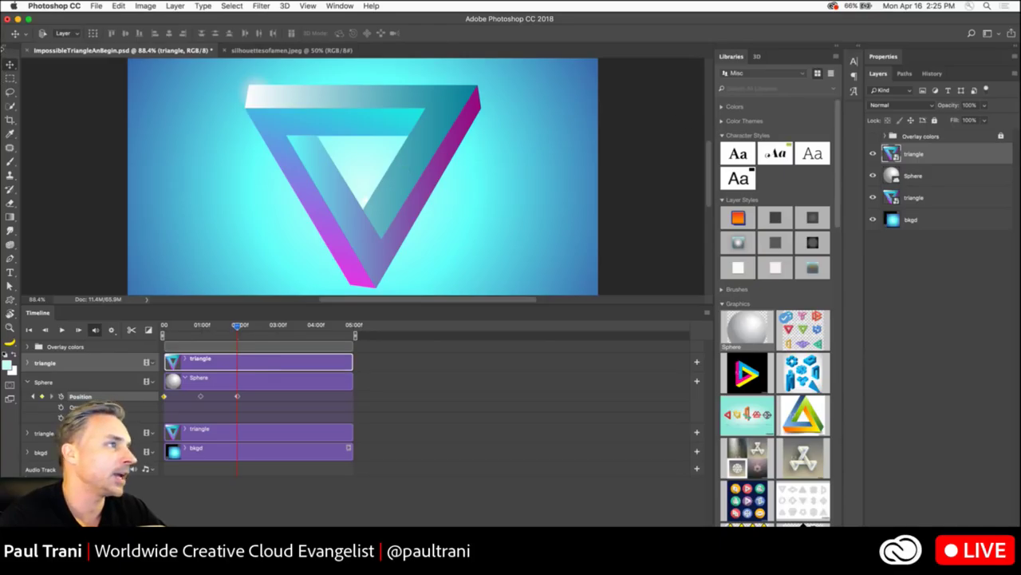
- Mask the triangle copy to its left bar with an inverted lasso mask, then restore layer visibility
left_click(10, 92)
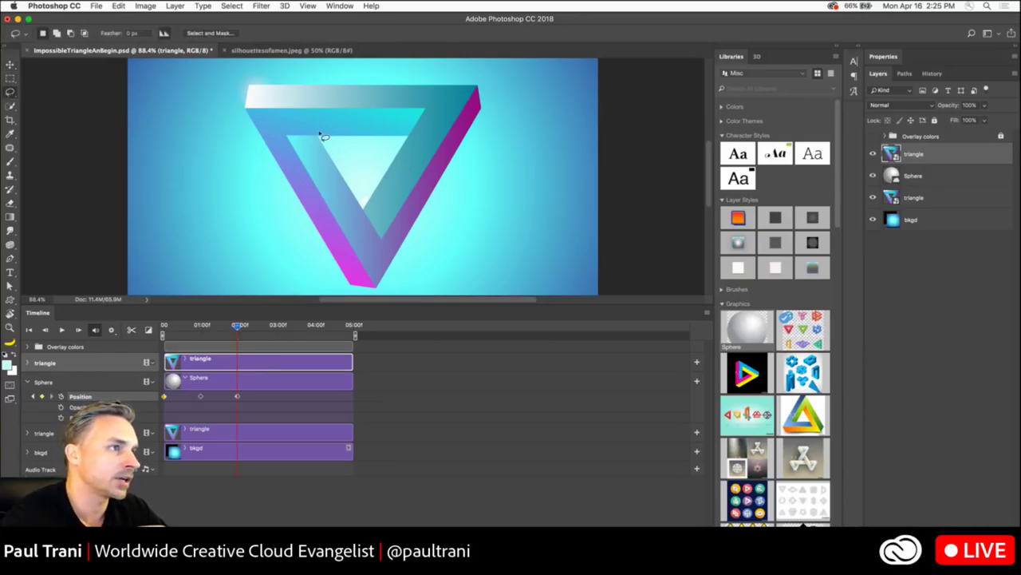
mouse_move(321, 134)
left_mouse_down()
mouse_move(378, 257)
mouse_move(402, 266)
mouse_move(460, 234)
mouse_move(562, 120)
left_mouse_up()
mouse_move(557, 67)
left_mouse_down()
mouse_move(227, 66)
mouse_move(203, 99)
mouse_move(212, 126)
mouse_move(324, 139)
left_mouse_up()
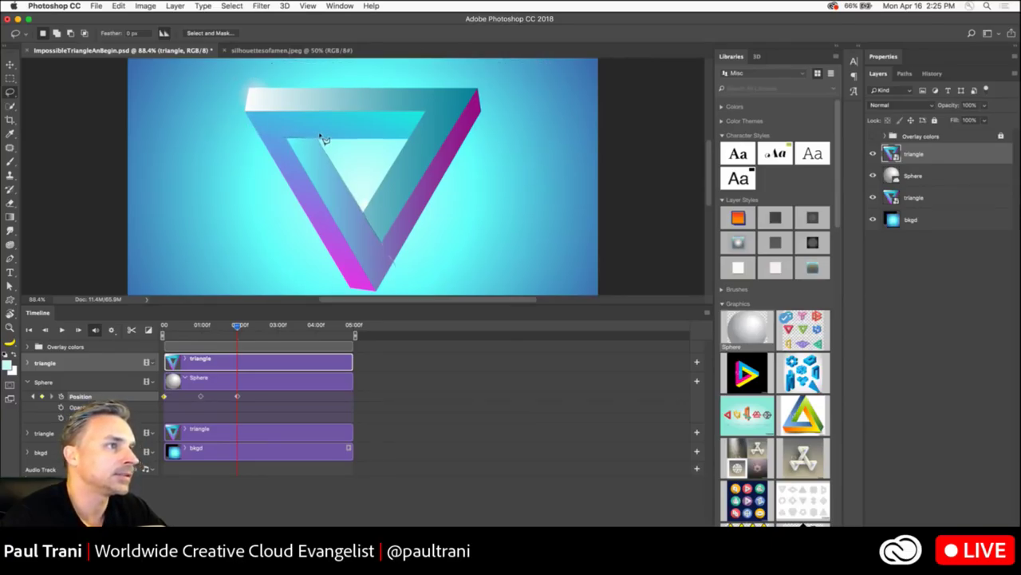
left_click(872, 153, "alt")
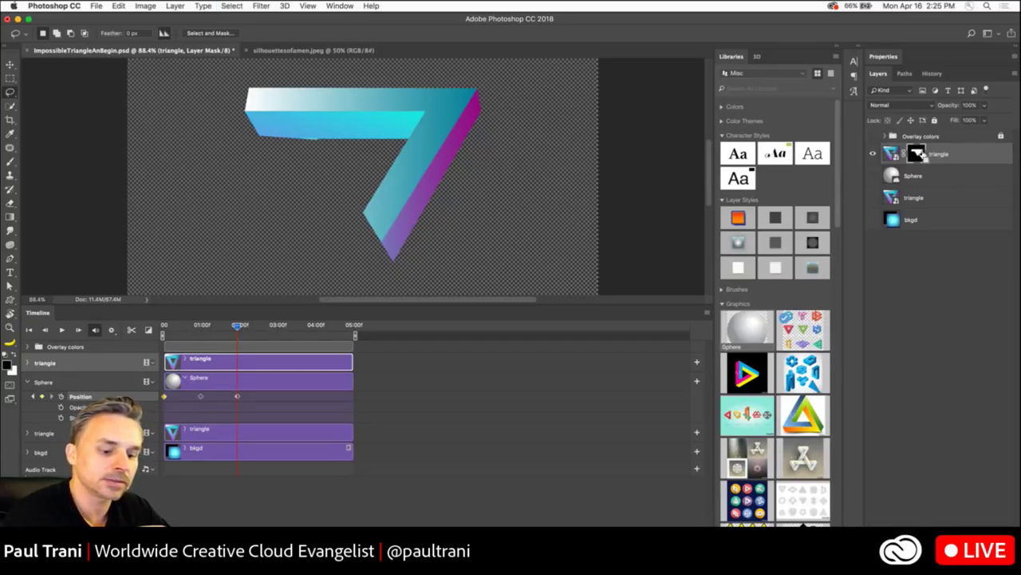
left_click(916, 154)
key("ctrl+i")
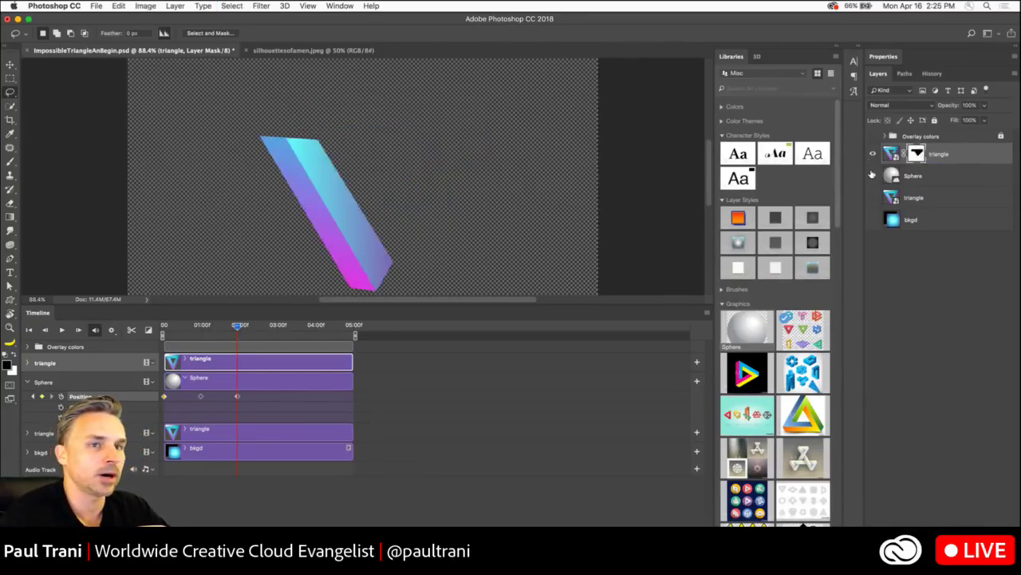
left_click_drag(872, 175, 873, 219)
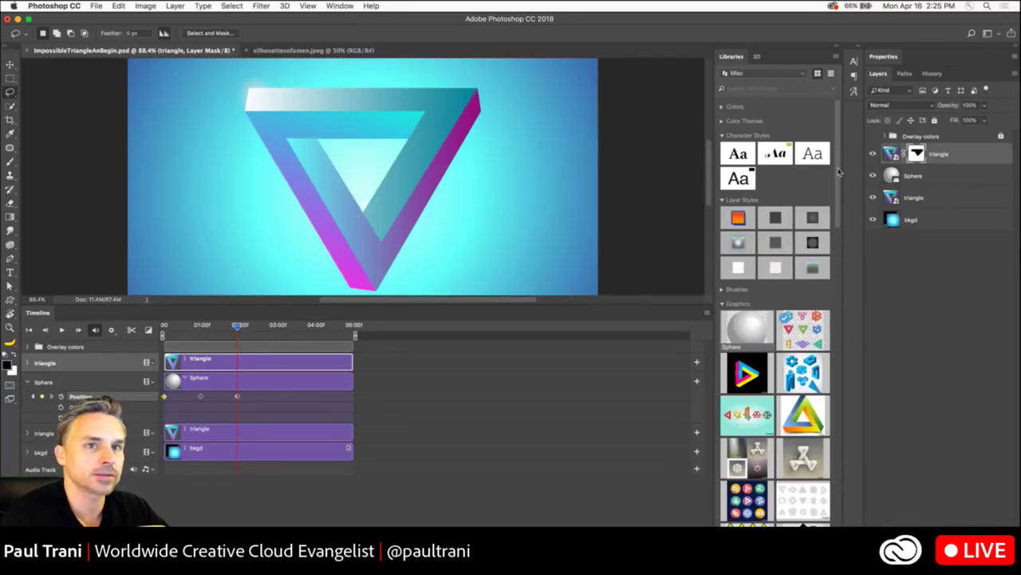
left_click_drag(213, 331, 233, 328)
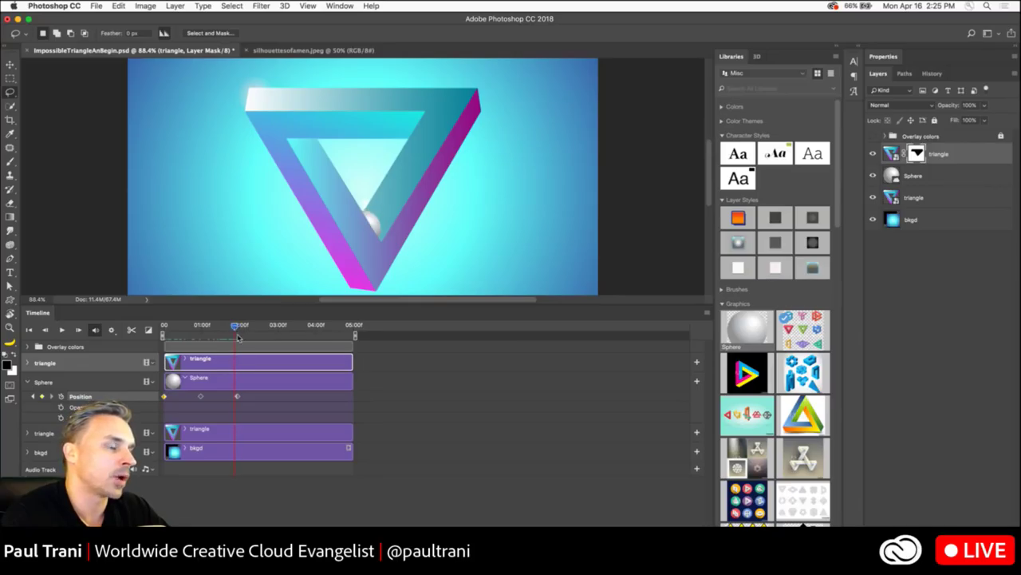
- Move the sphere to the triangle's inner top-left corner at the 3-second mark
left_click(236, 397)
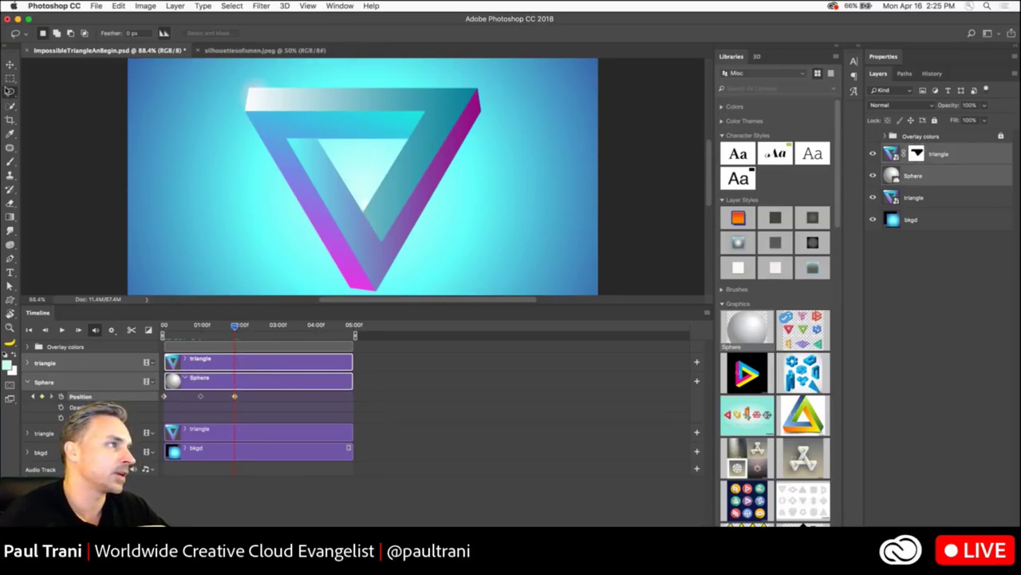
left_click(11, 64)
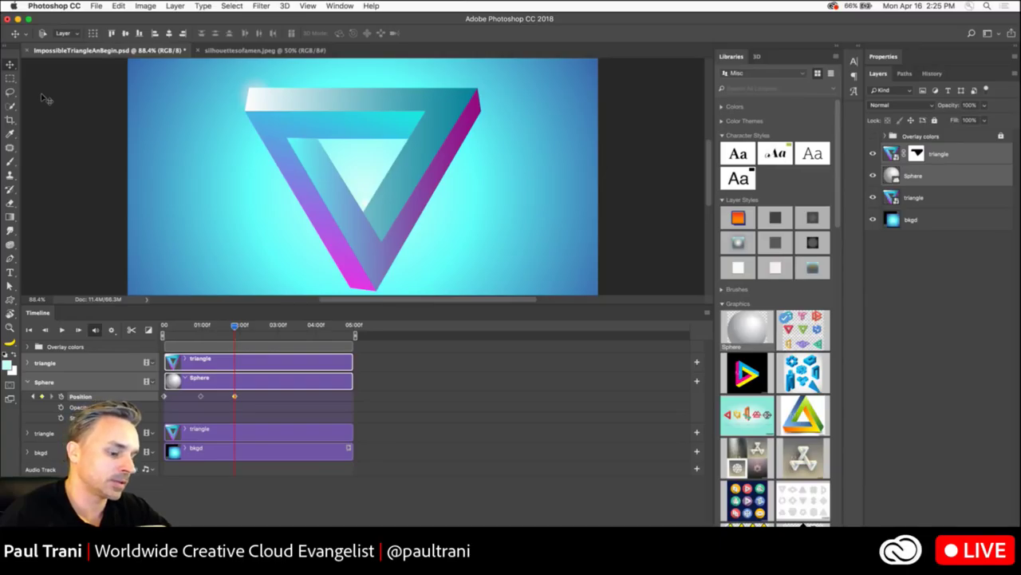
left_click(908, 179)
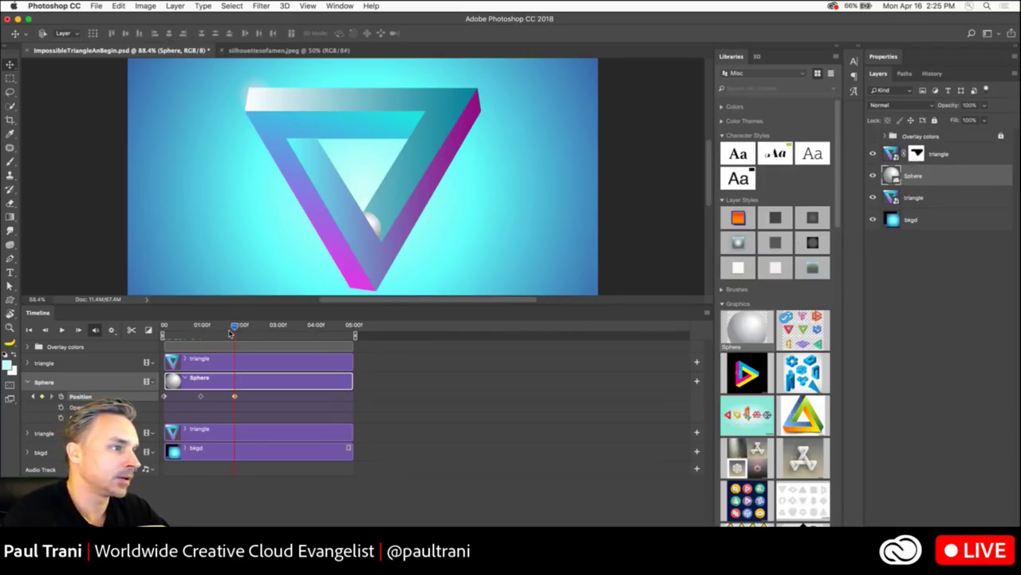
left_click_drag(231, 332, 264, 327)
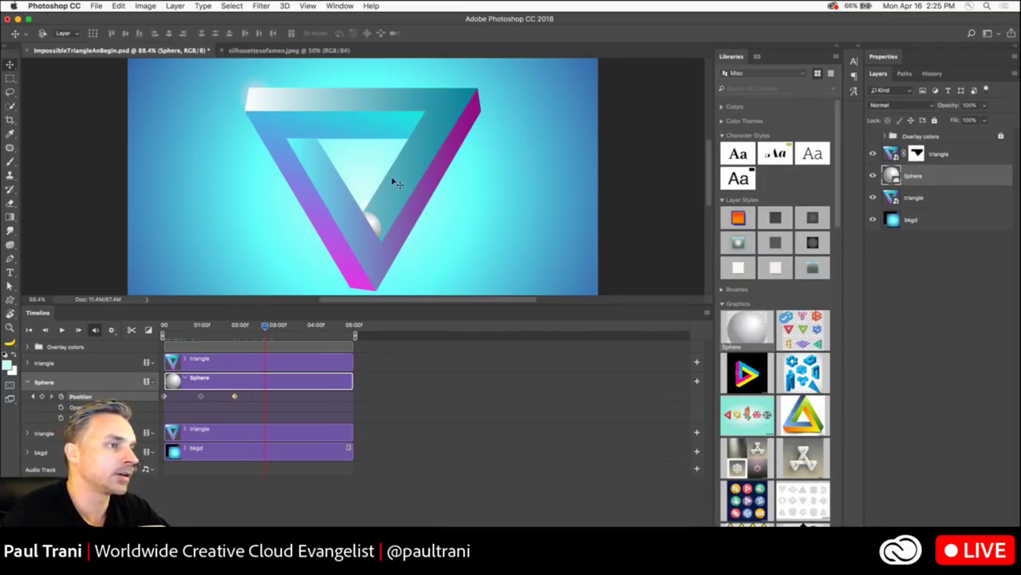
left_click_drag(374, 221, 327, 148)
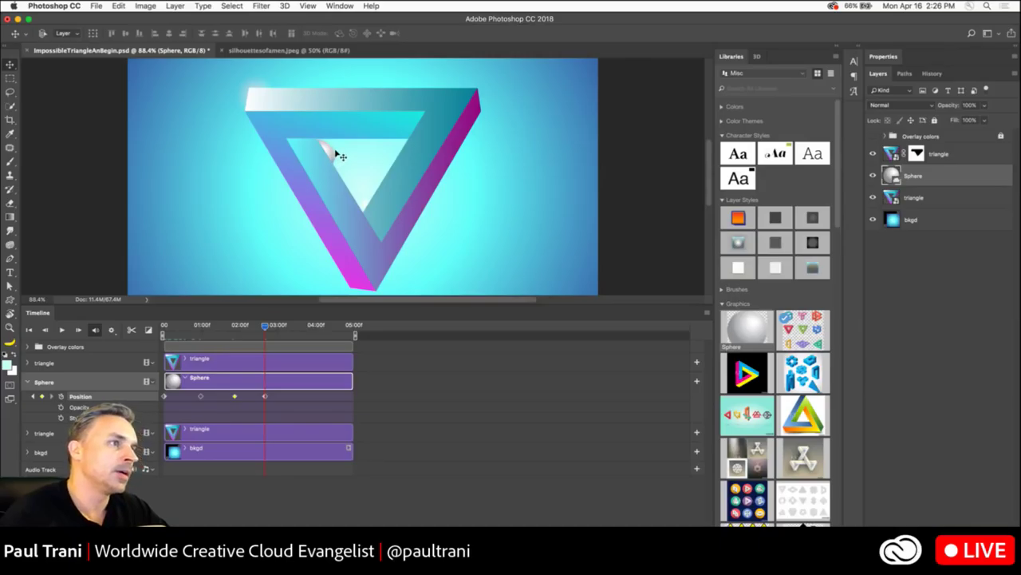
- Select the Lasso tool and target the triangle copy's layer mask
scroll(335, 156, "left", 1)
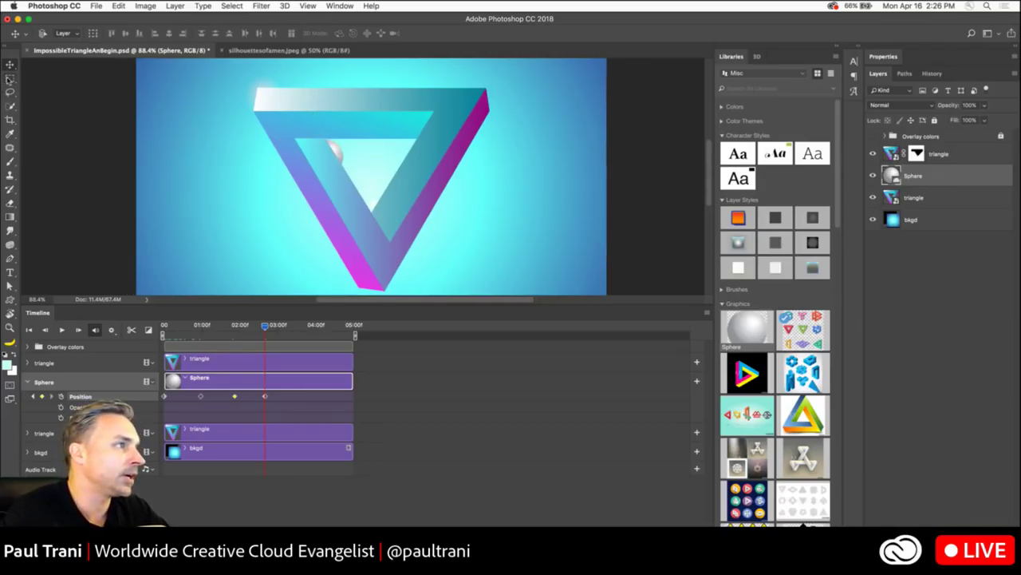
left_click(10, 92)
left_click(916, 153)
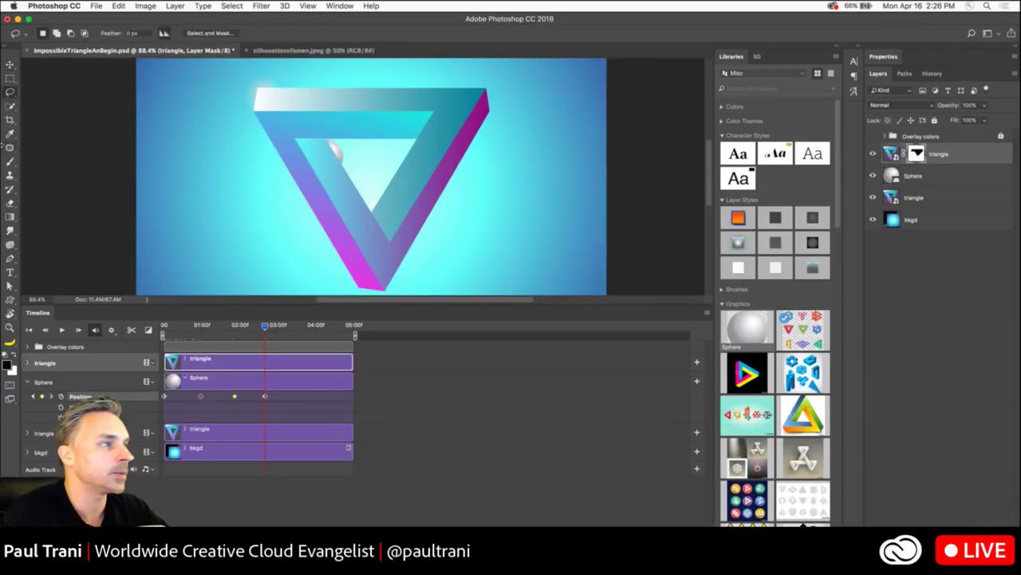
- Fill a rectangular area over the top-left bar in the triangle copy's mask
left_click(10, 78)
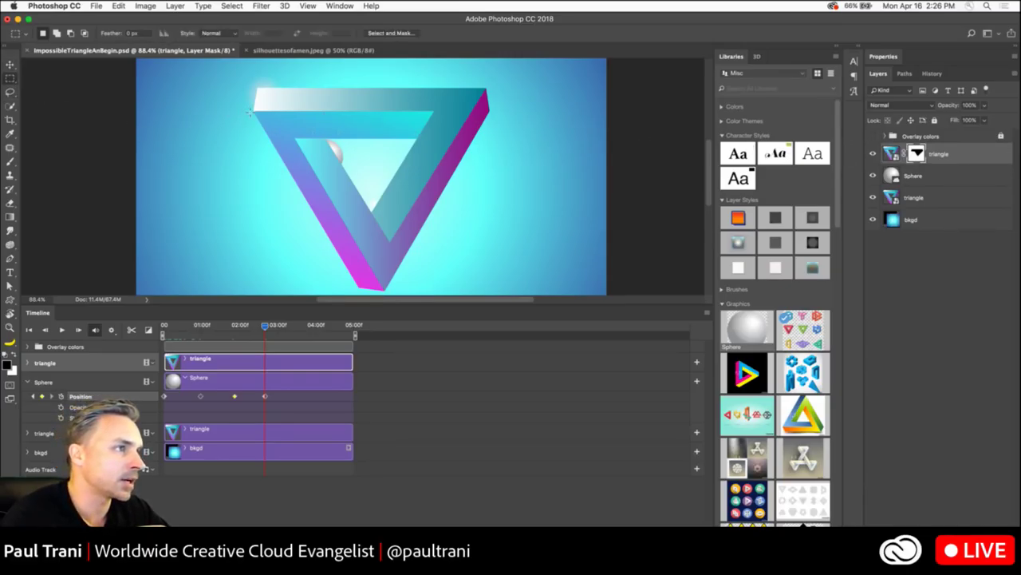
left_click_drag(250, 112, 387, 148)
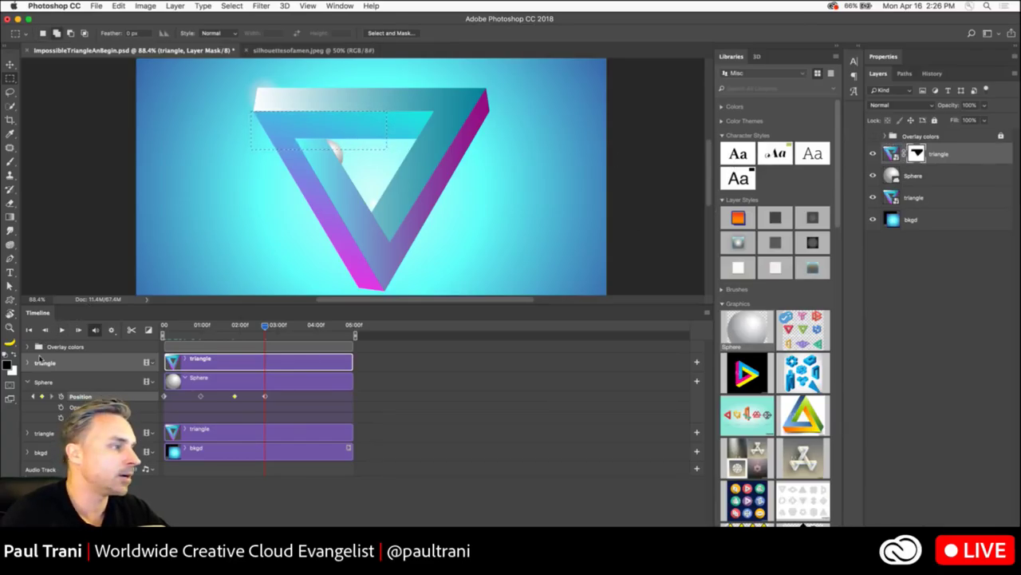
left_click(12, 356)
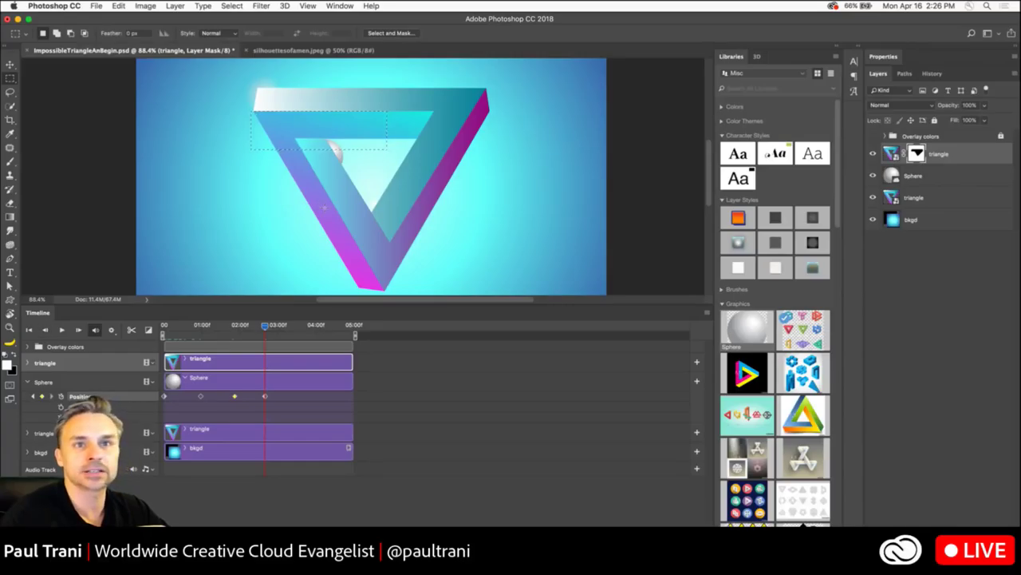
key("shift+BackSpace")
key("Return")
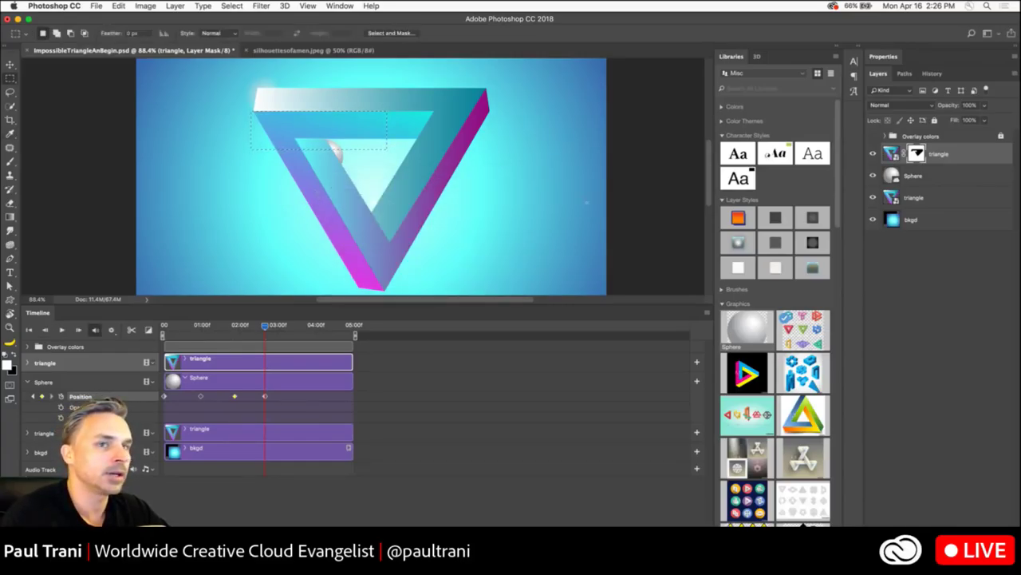
- Nudge the sphere up-left so it tucks behind the top bar
mouse_move(266, 327)
left_mouse_down()
mouse_move(275, 326)
mouse_move(266, 326)
left_mouse_up()
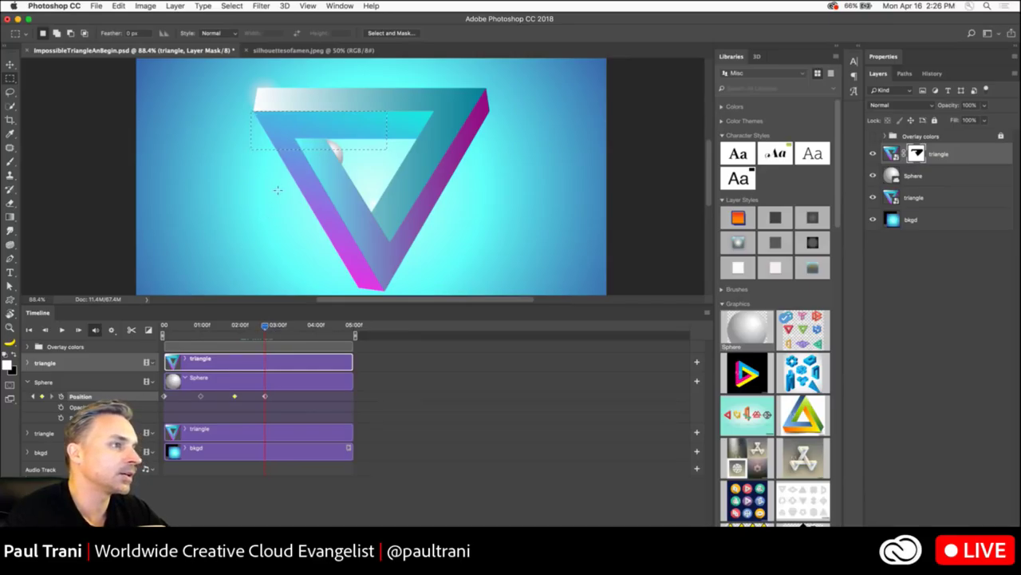
left_click(10, 63)
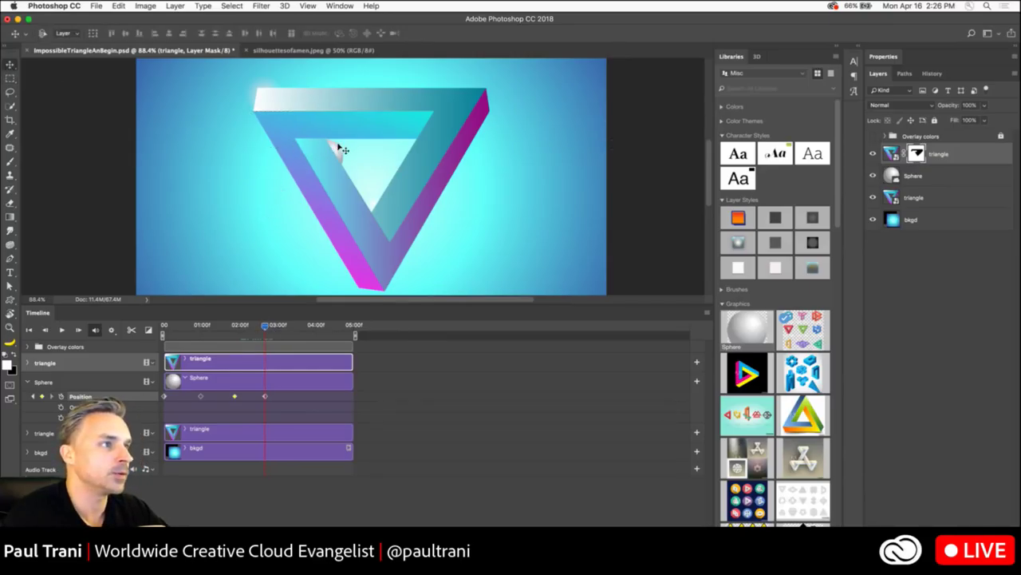
left_click(339, 151, "ctrl")
left_click_drag(338, 151, 323, 122)
- Preview the animation twice from the start, then bring up the project folder in Finder
left_click_drag(243, 323, 112, 327)
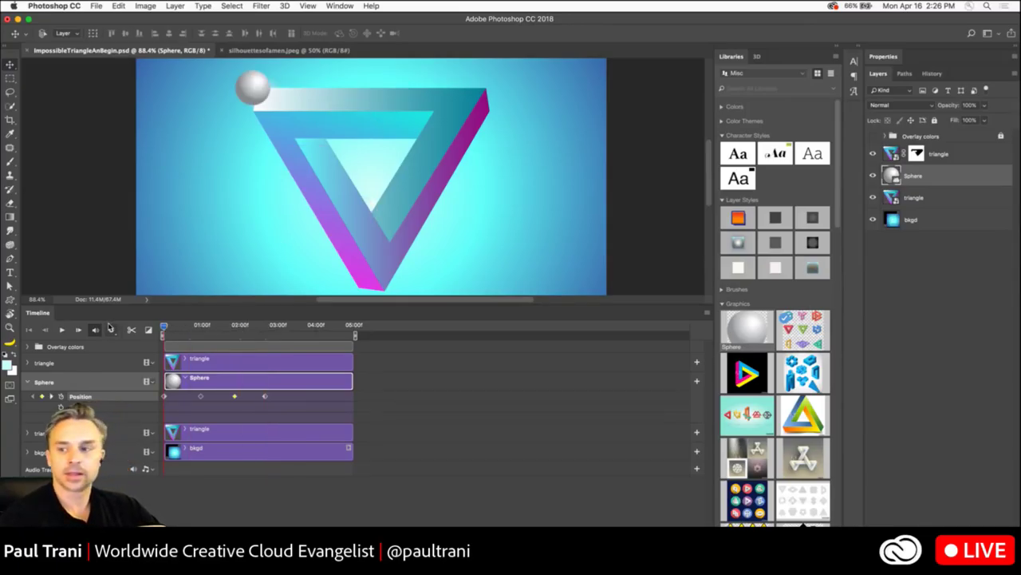
key("space")
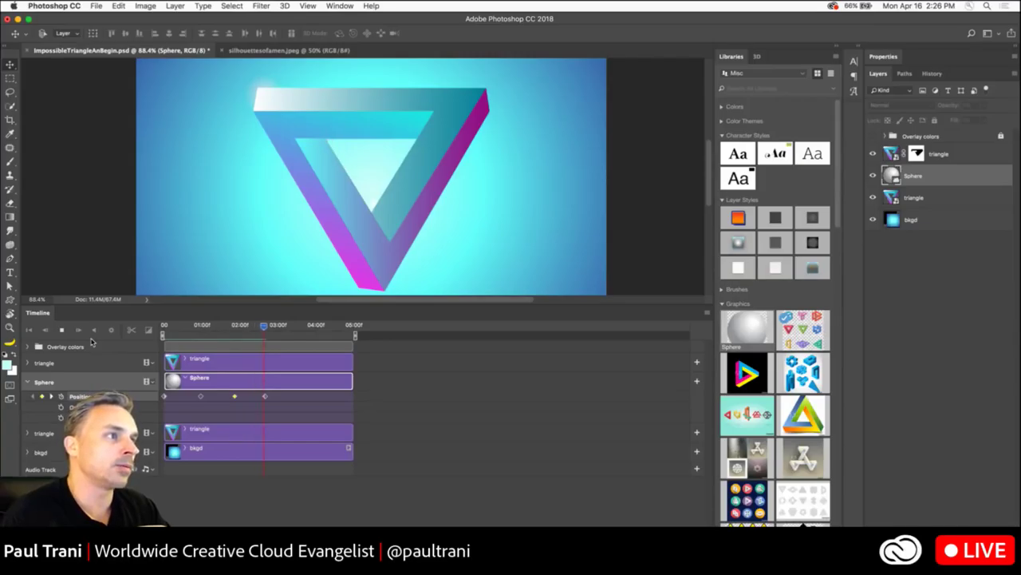
key("space")
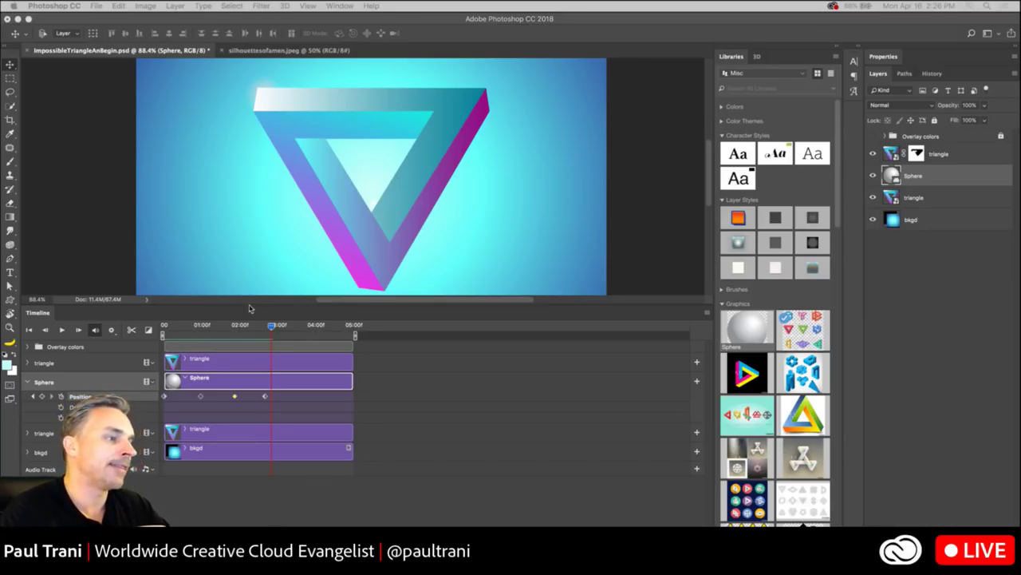
left_click(161, 328)
key("space")
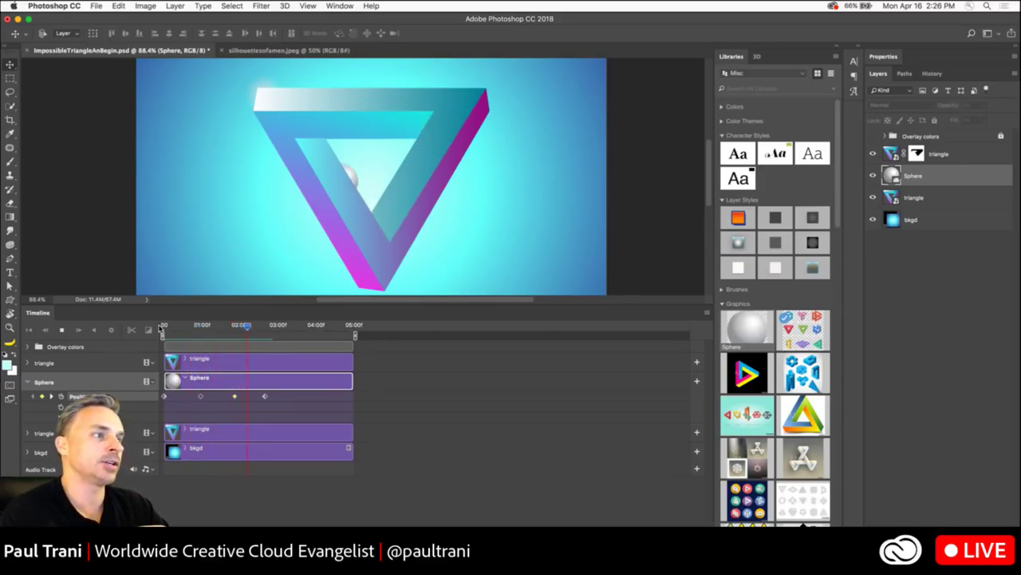
key("space")
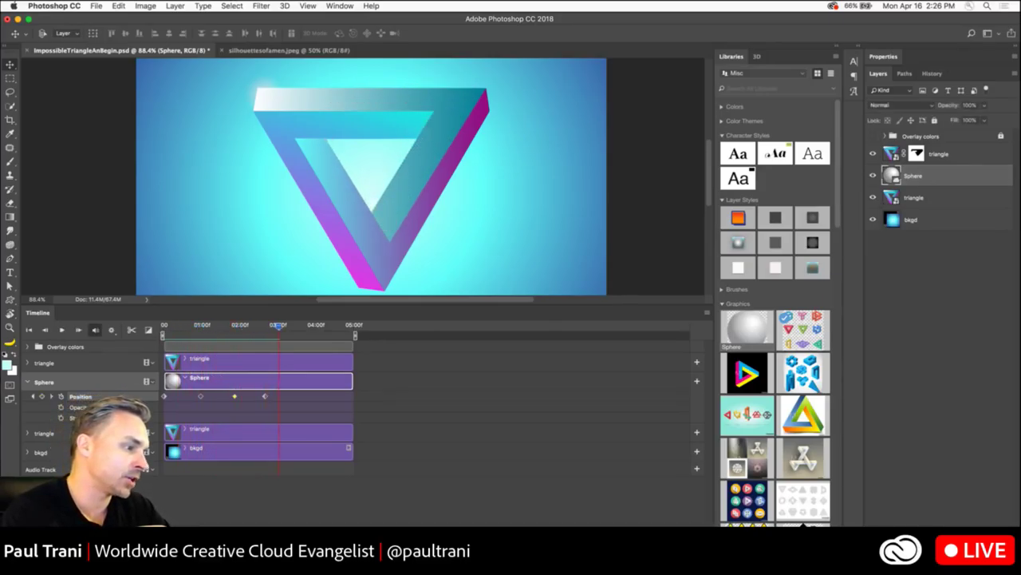
key("super+Tab")
left_click(386, 291)
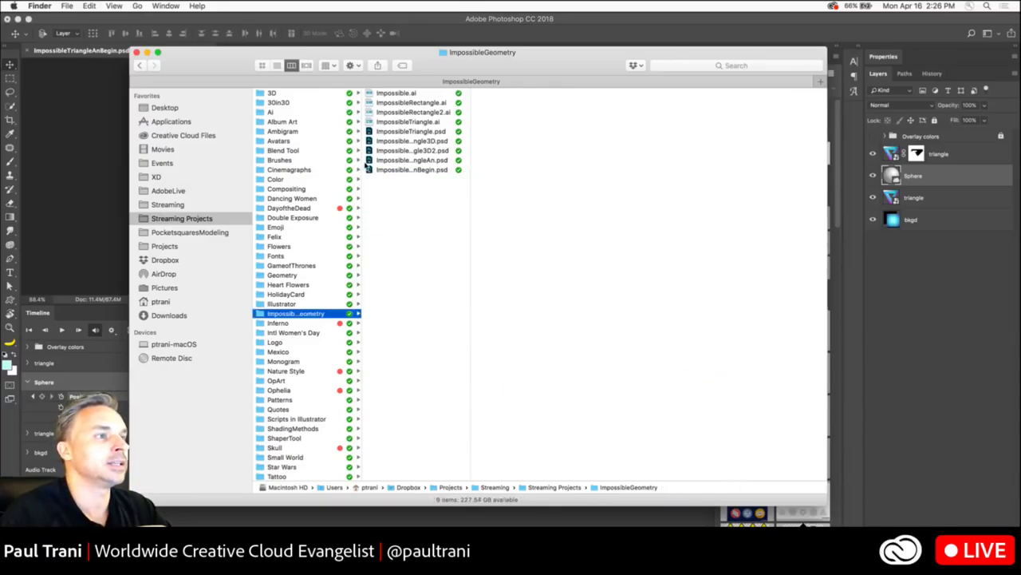
- Open ImpossibleTriangleAn.psd from the ImpossibleGeometry folder in Photoshop
left_click(369, 162)
double_click(369, 162)
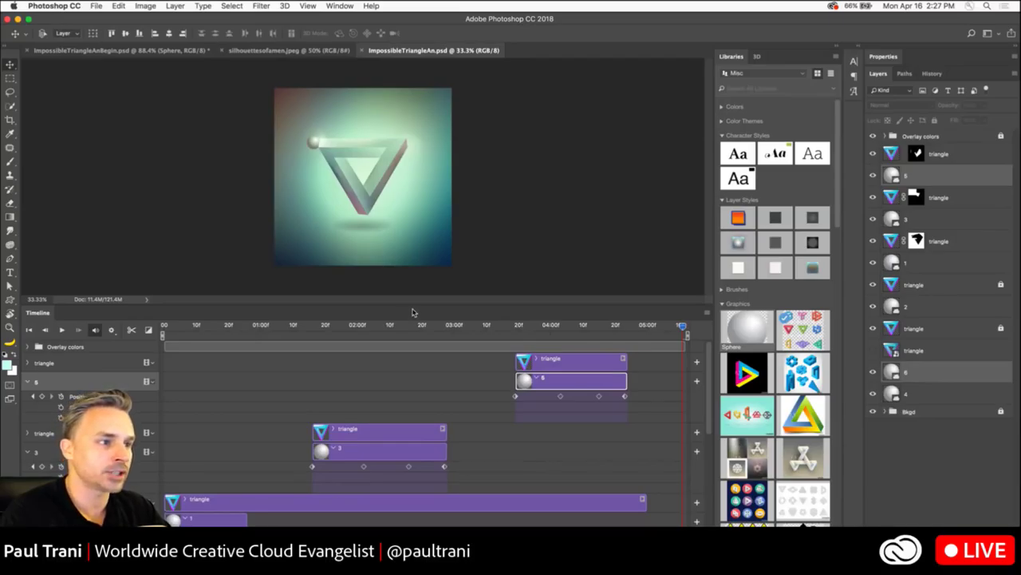
- Enlarge the timeline panel to show all of ImpossibleTriangleAn.psd's sphere and triangle tracks
double_click(412, 311)
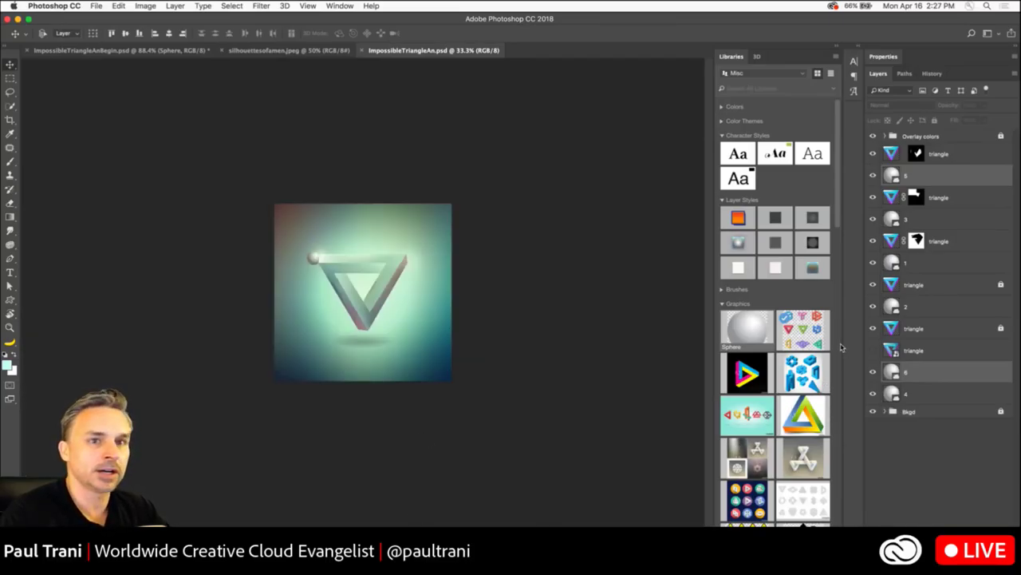
double_click(465, 520)
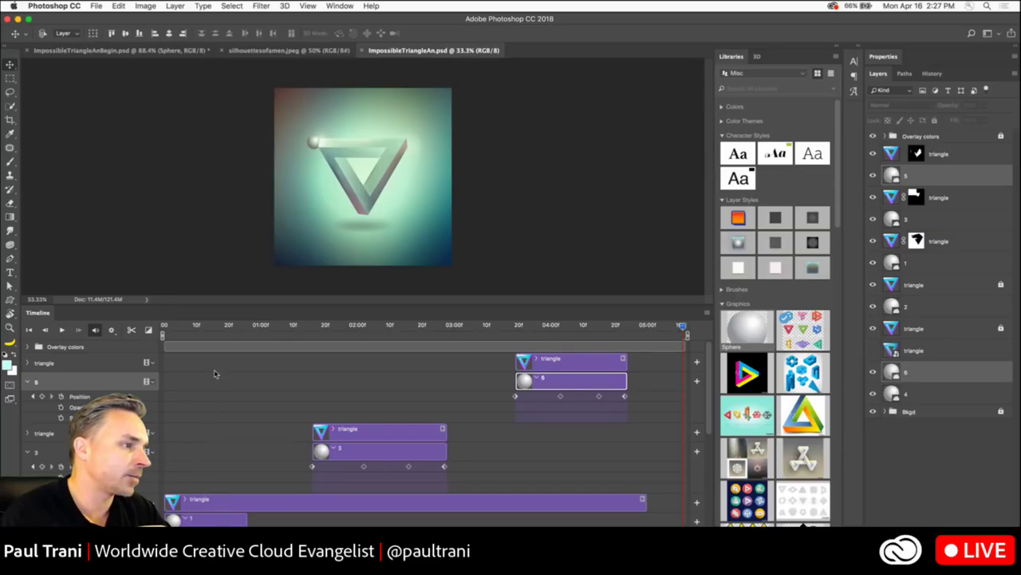
left_click(164, 325)
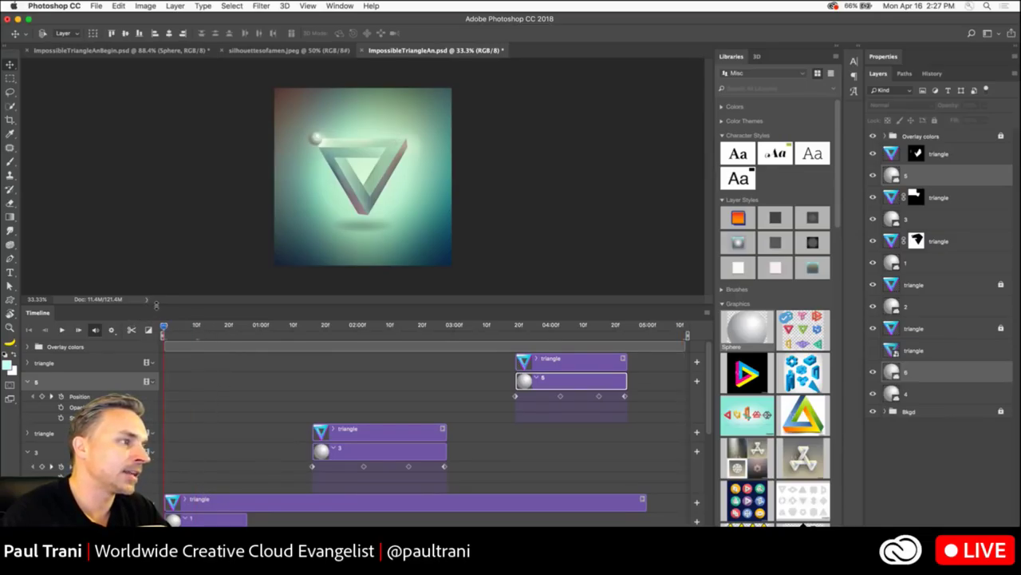
left_click_drag(157, 305, 152, 450)
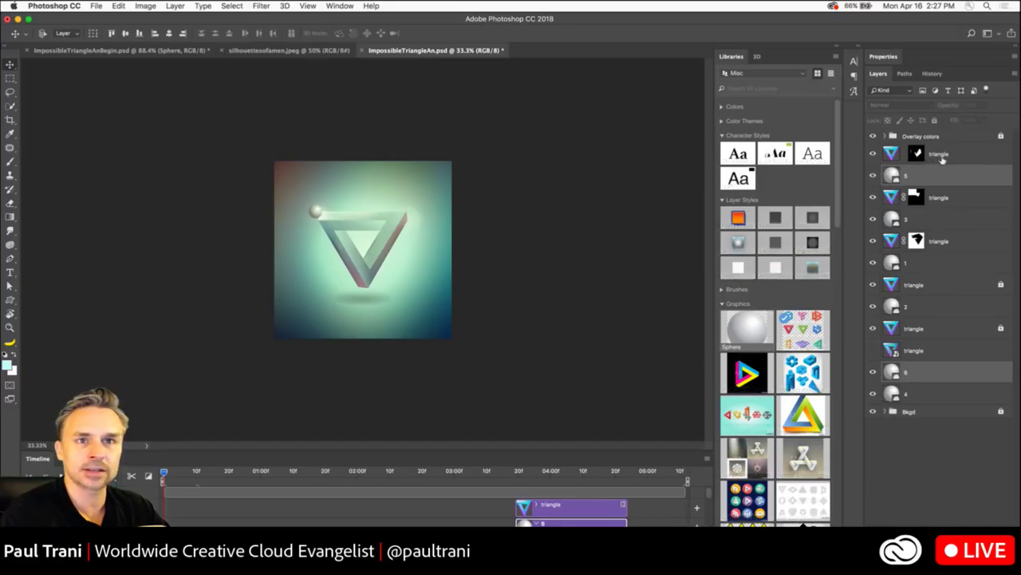
left_click(951, 157)
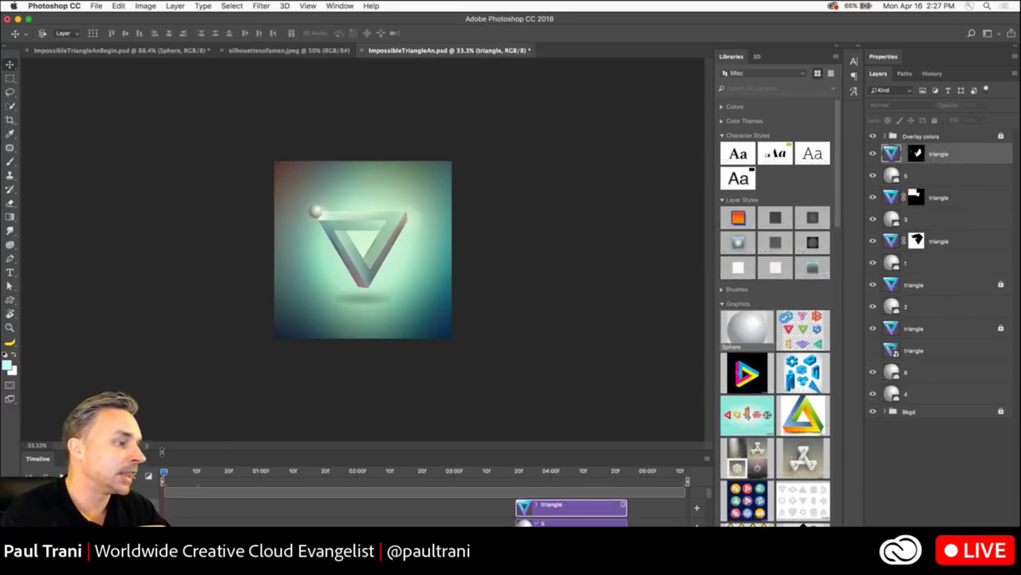
left_click_drag(175, 451, 197, 167)
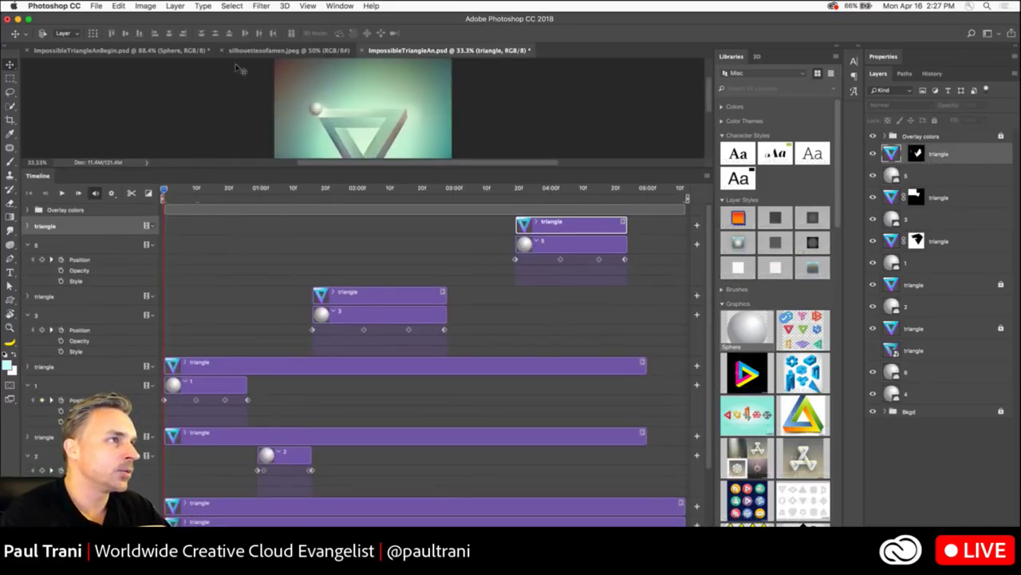
- Check ImpossibleTriangleAnBegin.psd at about two seconds, then zoom in on the finished file
left_click(103, 50)
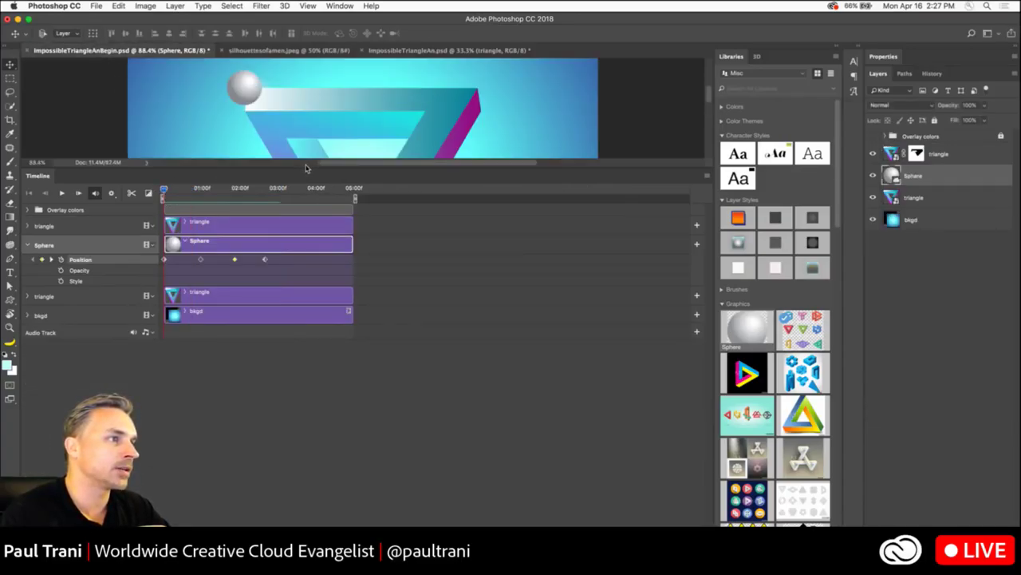
left_click_drag(305, 169, 305, 262)
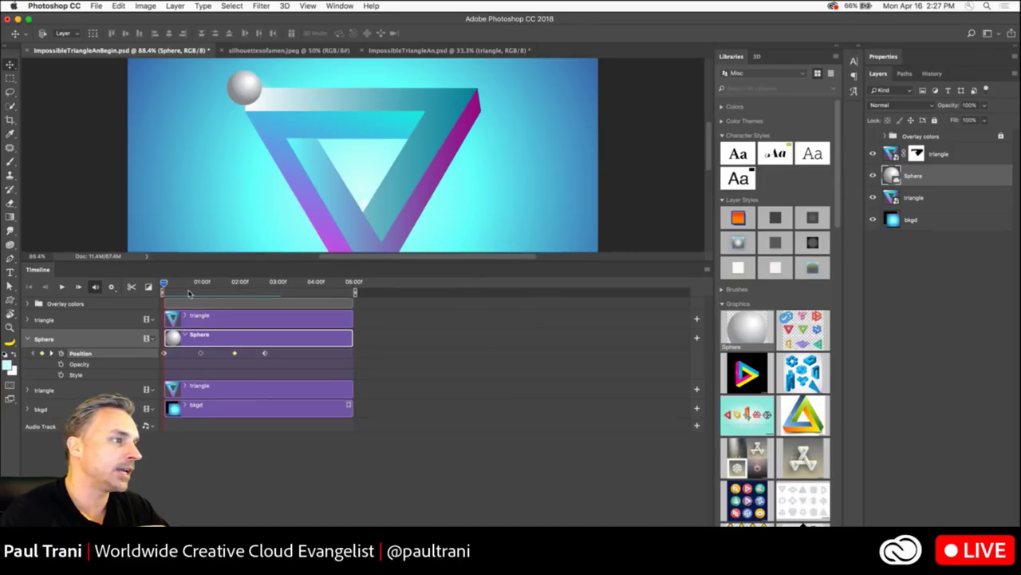
left_click_drag(166, 284, 245, 284)
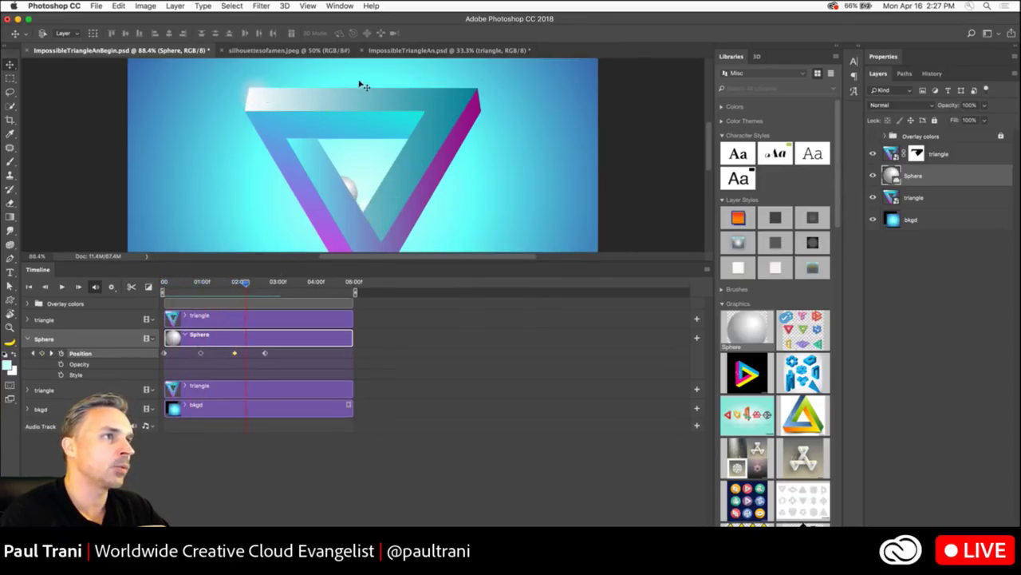
left_click(388, 51)
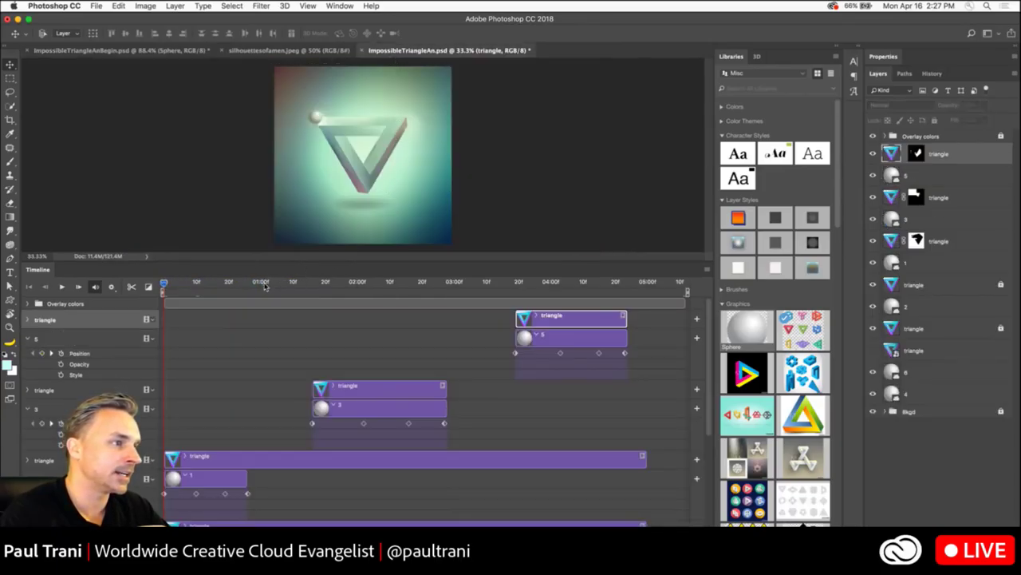
key("super+equal")
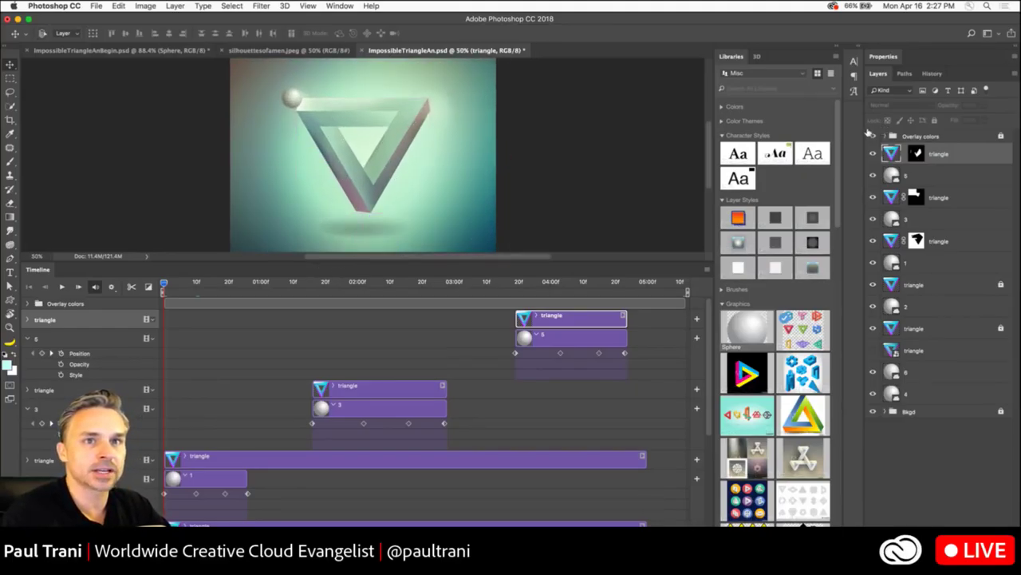
- Hide the Overlay colors group and scrub the animation past one second
left_click(873, 135)
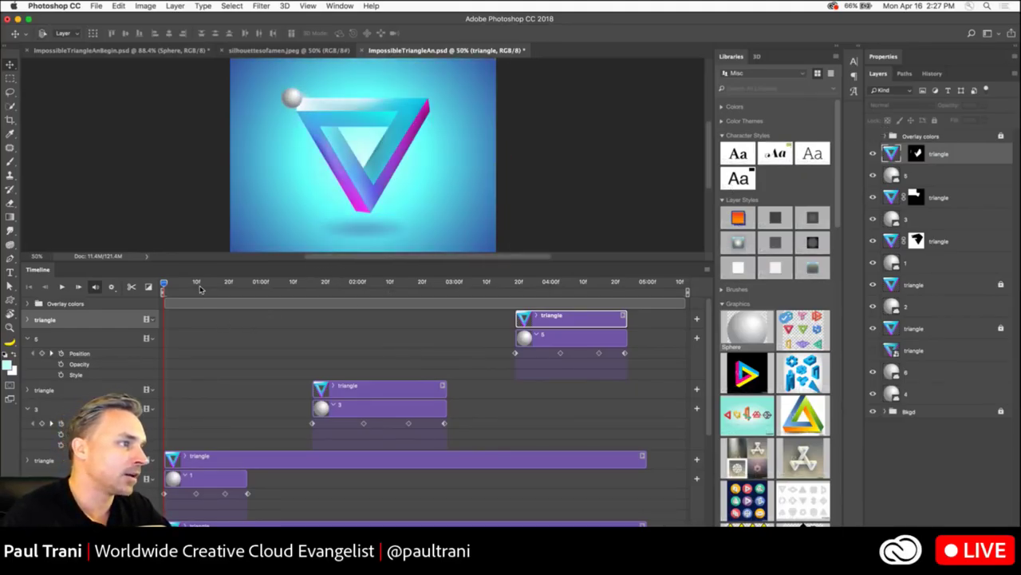
scroll(199, 421, "down", 5)
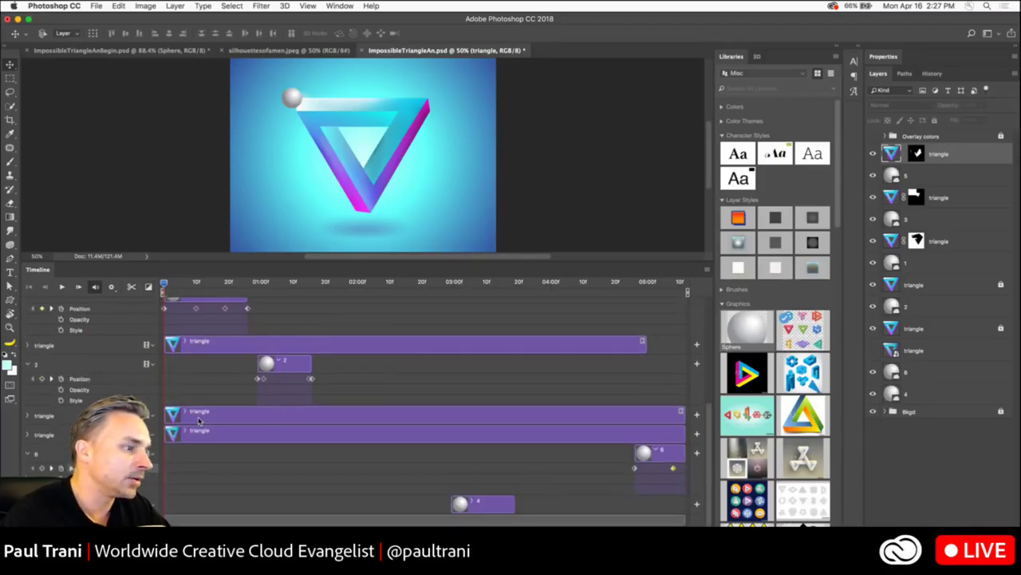
scroll(187, 318, "up", 2)
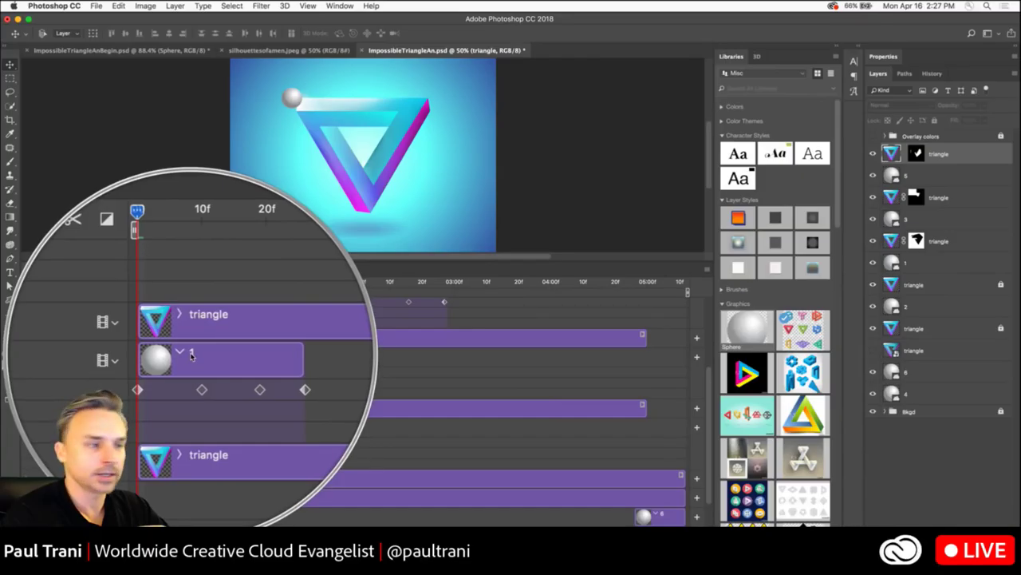
left_click_drag(163, 284, 254, 284)
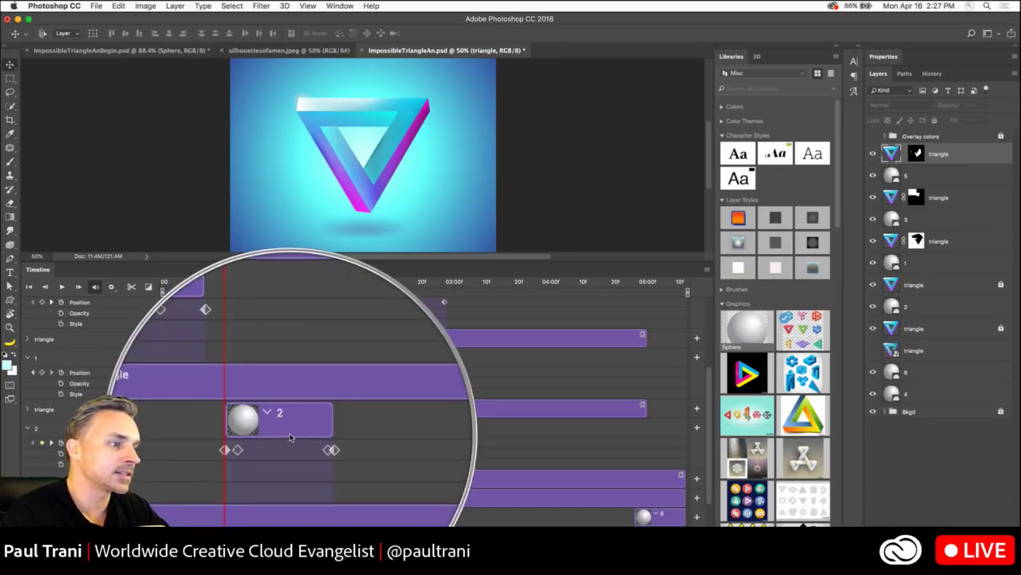
left_click_drag(262, 284, 431, 284)
- Scrub to where the sphere emerges behind the triangle, zoom to 66.7%, and resize the timeline
scroll(458, 339, "up", 3)
scroll(458, 339, "up", 1)
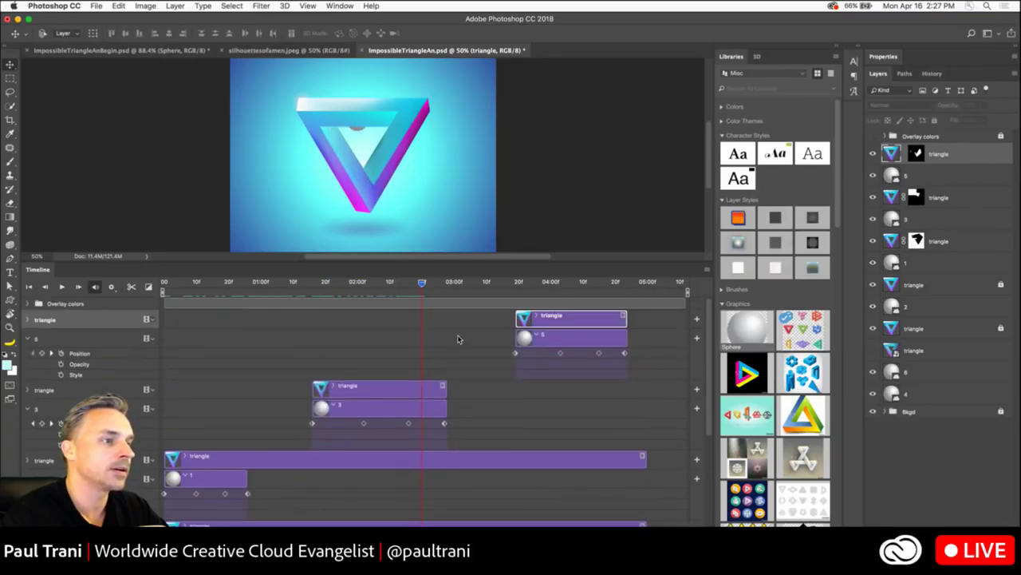
scroll(458, 339, "down", 5)
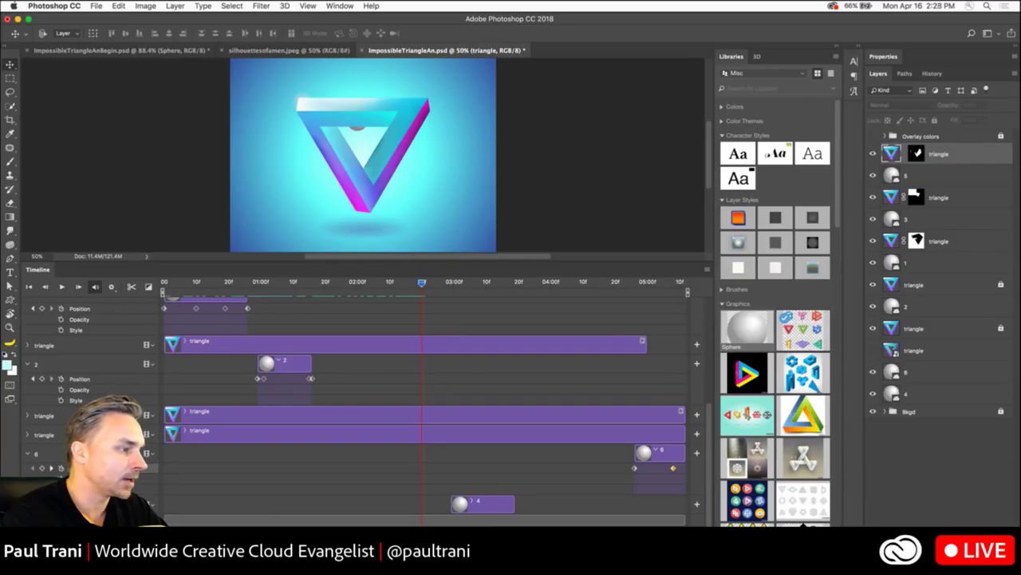
scroll(303, 468, "down", 2)
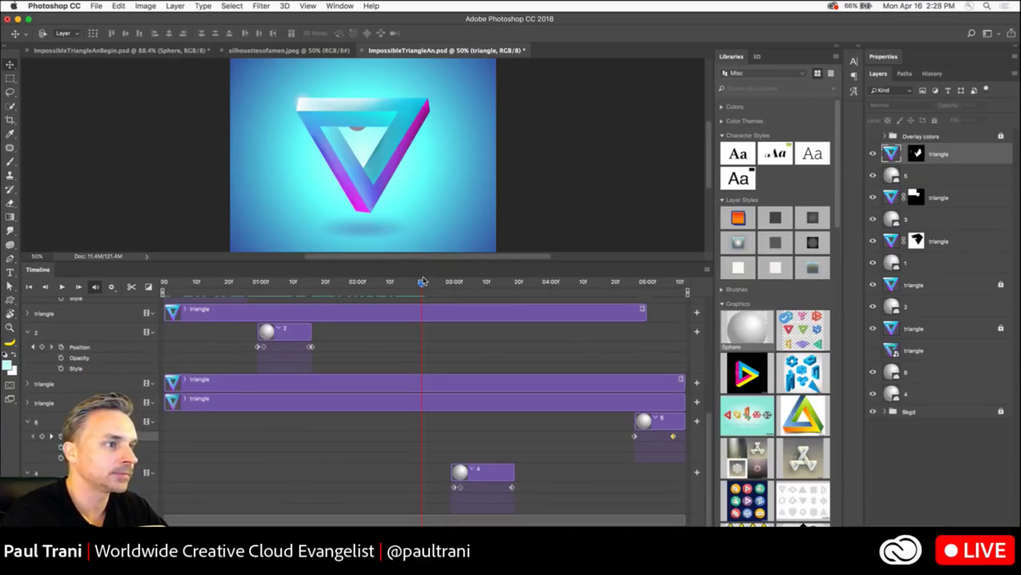
left_click_drag(423, 282, 476, 284)
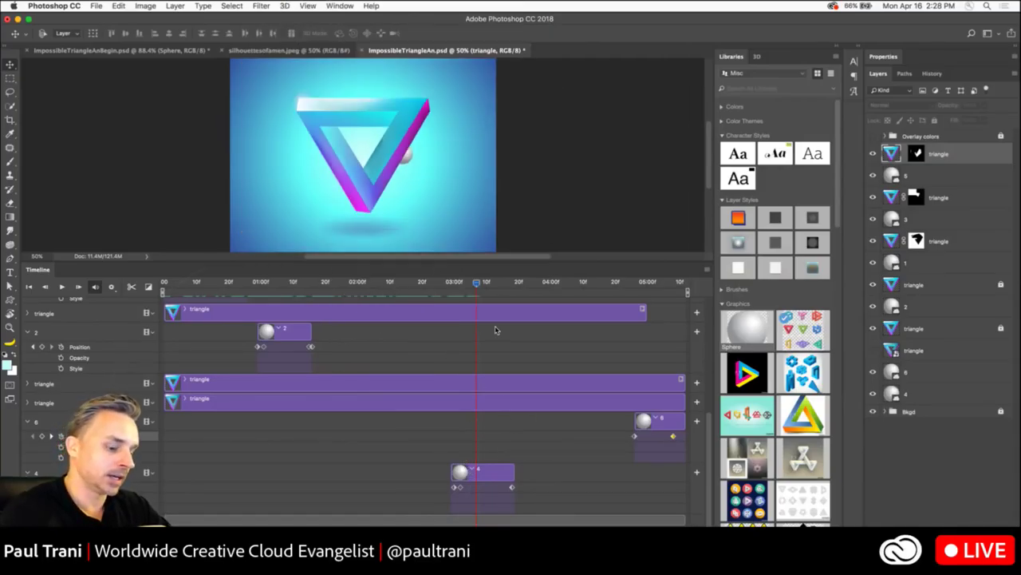
key("super+equal")
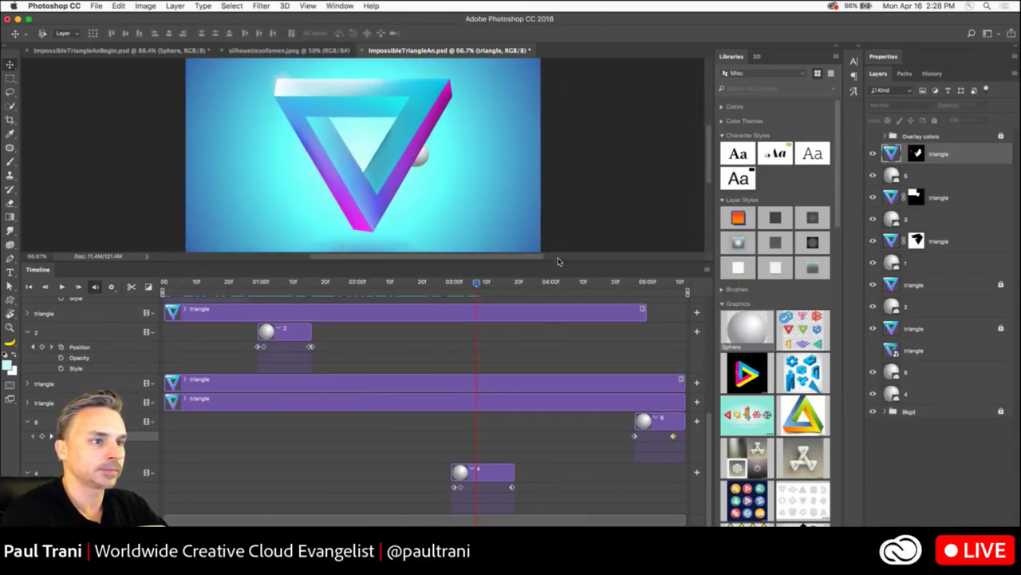
left_click_drag(558, 262, 558, 312)
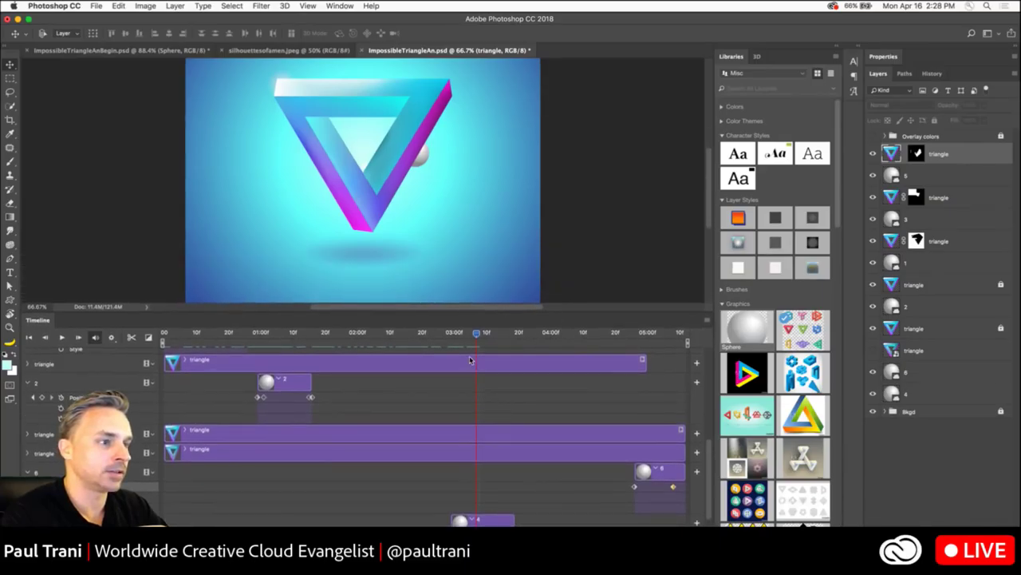
- Play the animation from the first frame repeatedly, watching the sphere pass behind and in front of the bars
left_click_drag(476, 339, 688, 341)
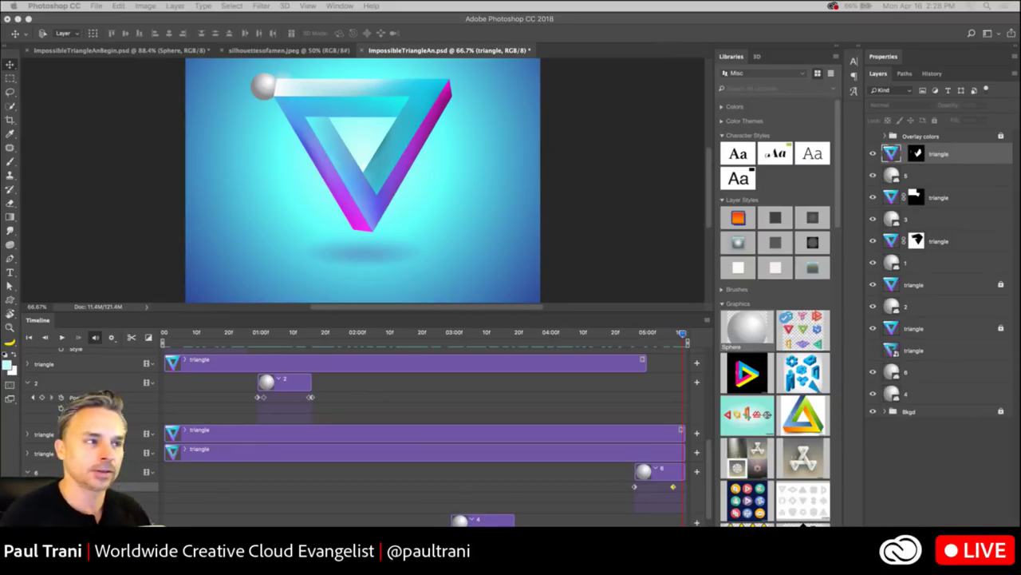
left_click_drag(416, 339, 152, 336)
key("space")
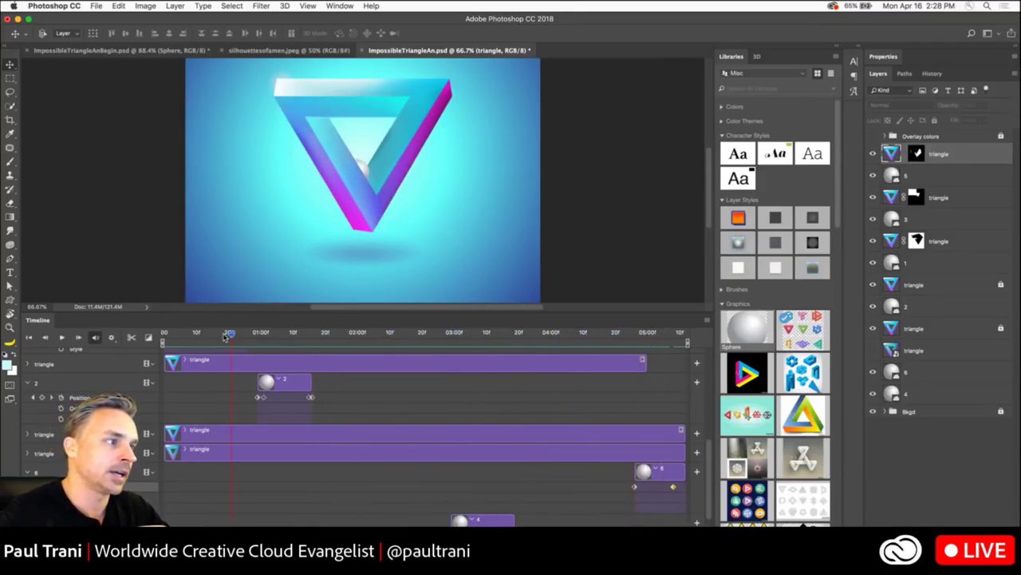
left_click(164, 335)
left_click_drag(225, 112, 269, 141)
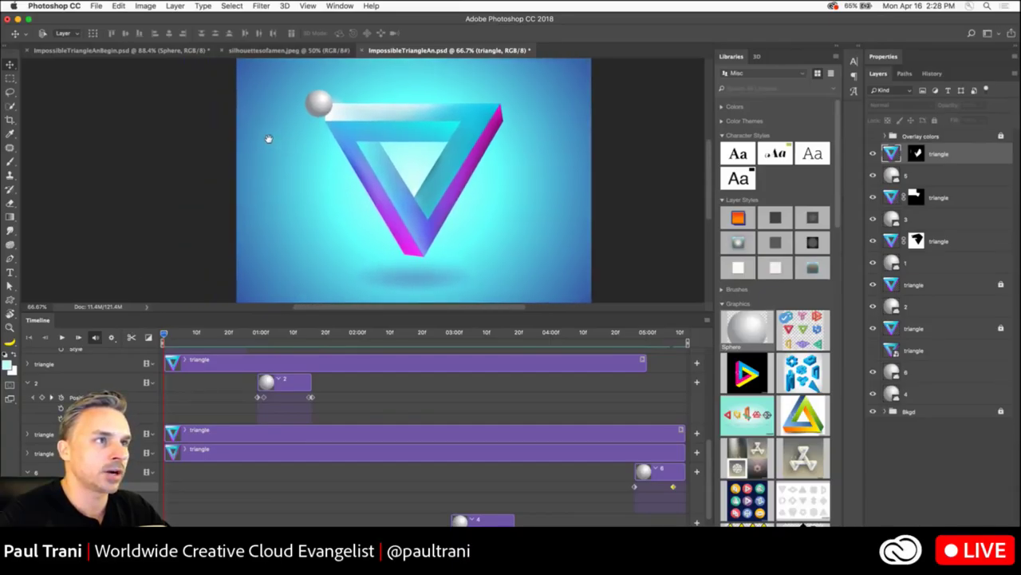
key("space")
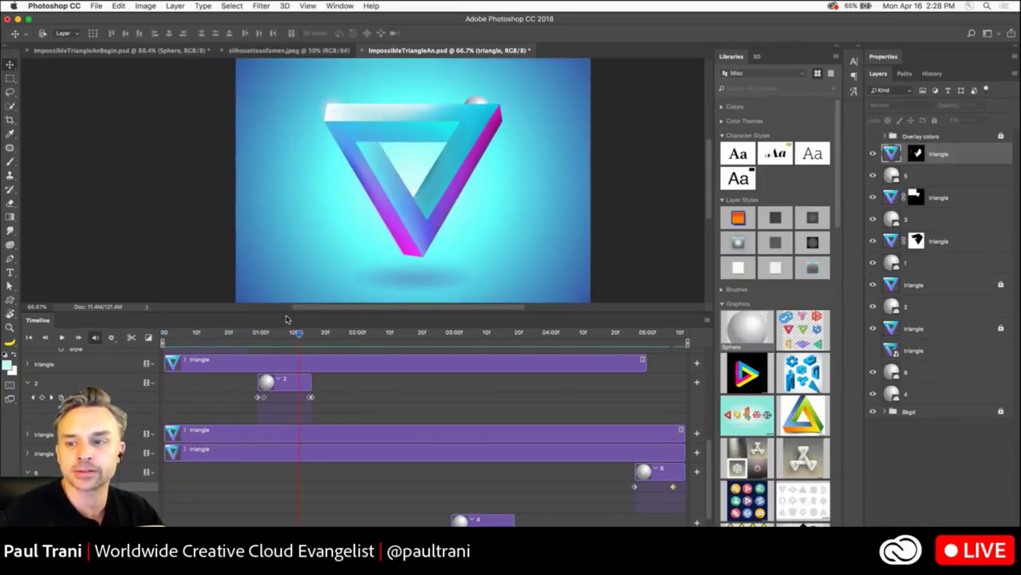
key("space")
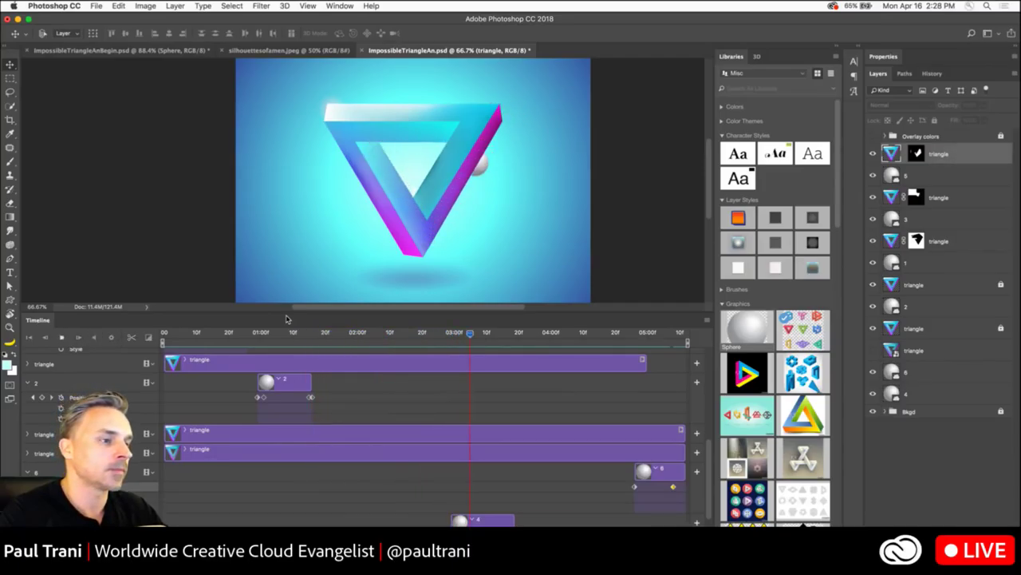
key("space")
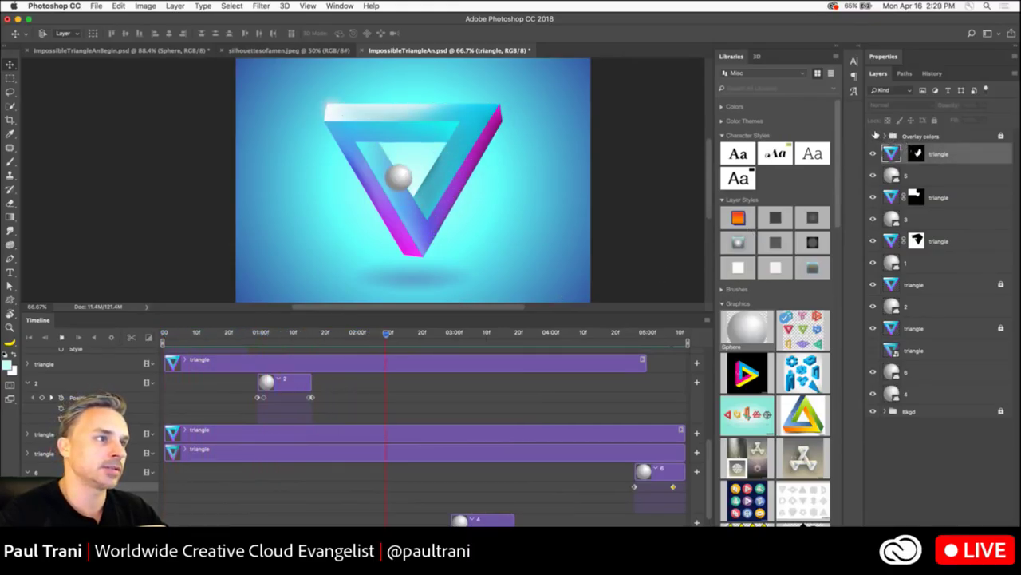
key("space")
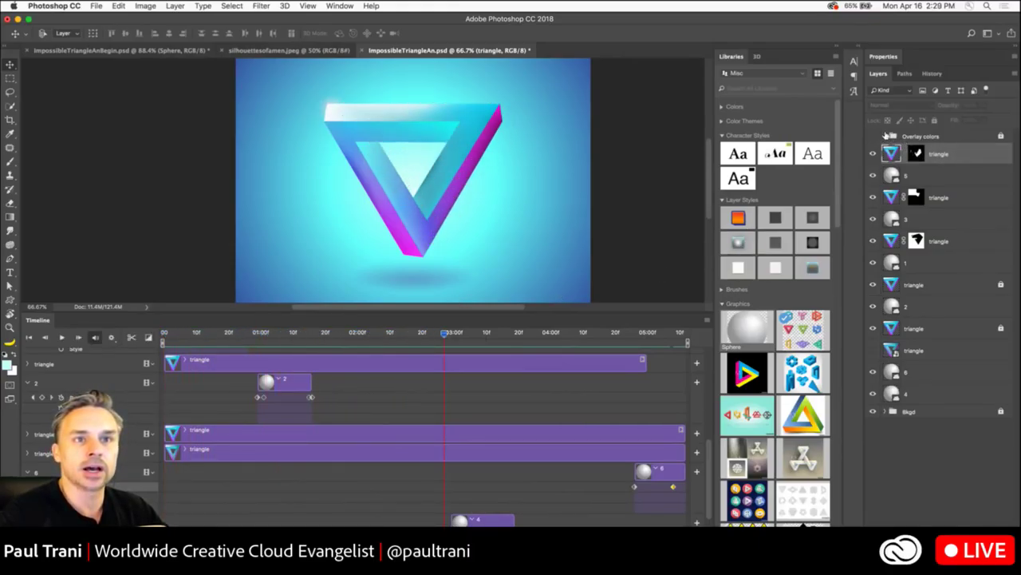
- Turn the Overlay colors group back on and play the animation from the first frame
left_click(885, 136)
left_click(873, 135)
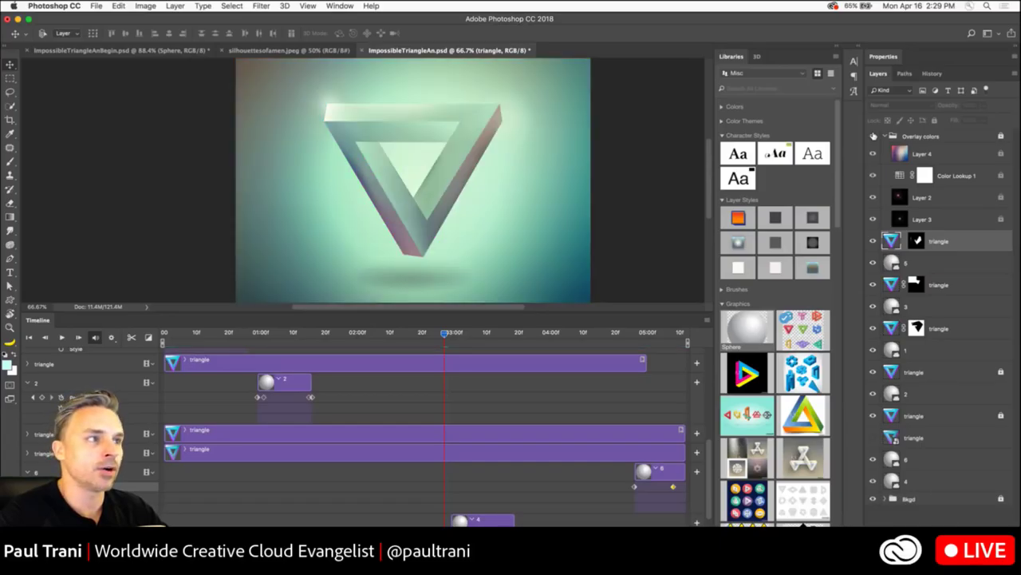
left_click_drag(296, 335, 130, 338)
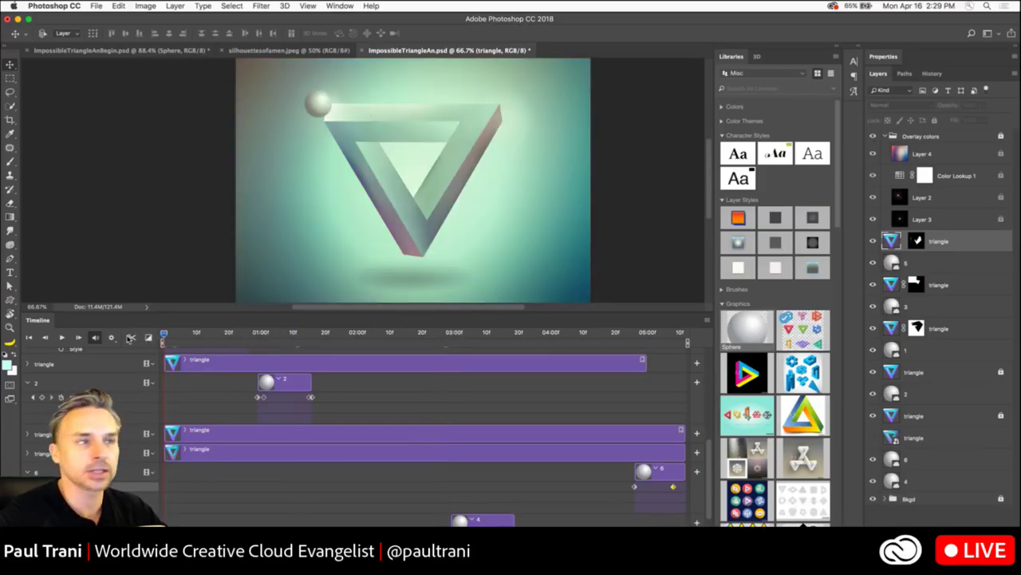
key("space")
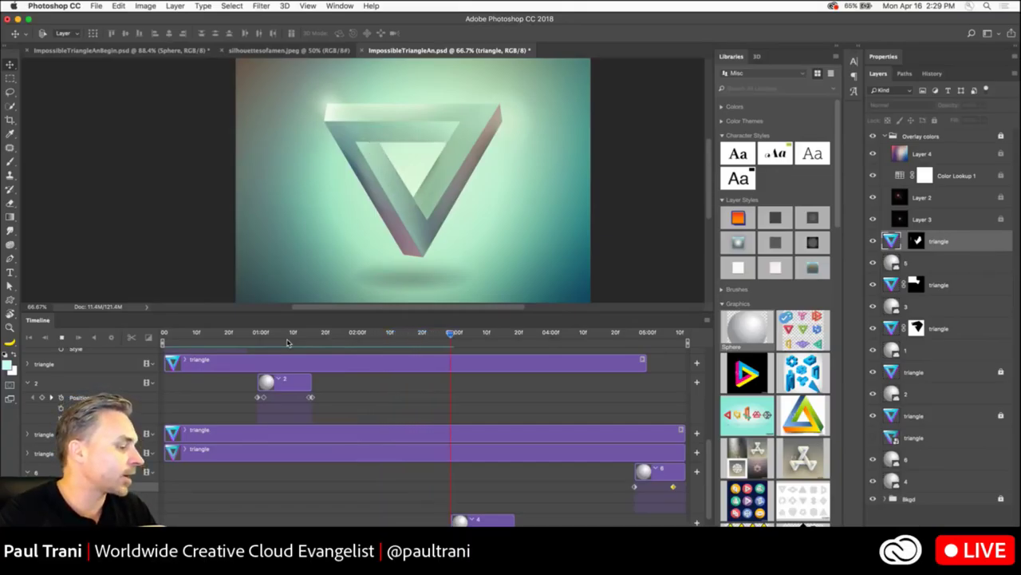
key("space")
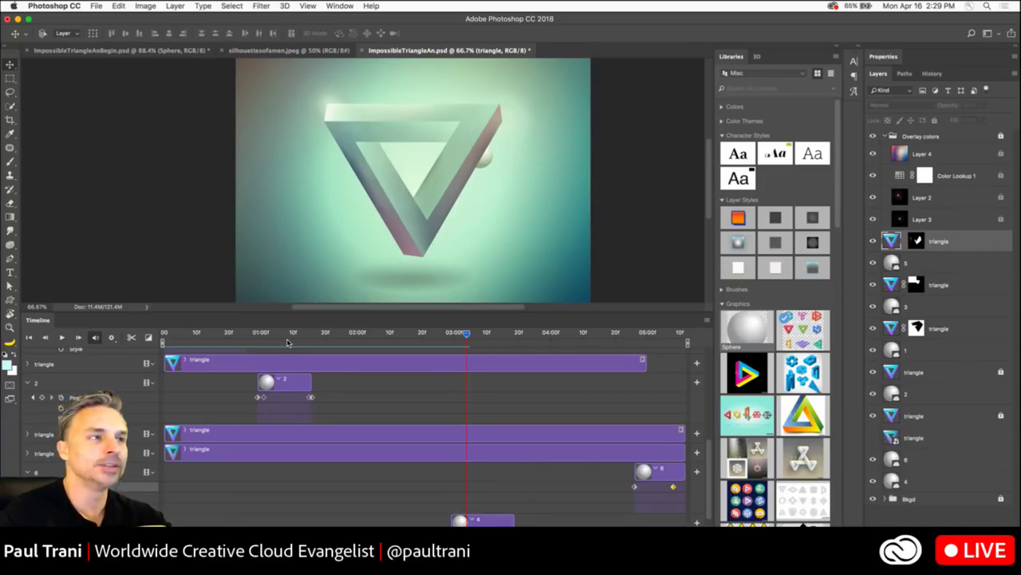
- Replay from about 03:00f, scrub to 02:03f, and switch to Illustrator
key("space")
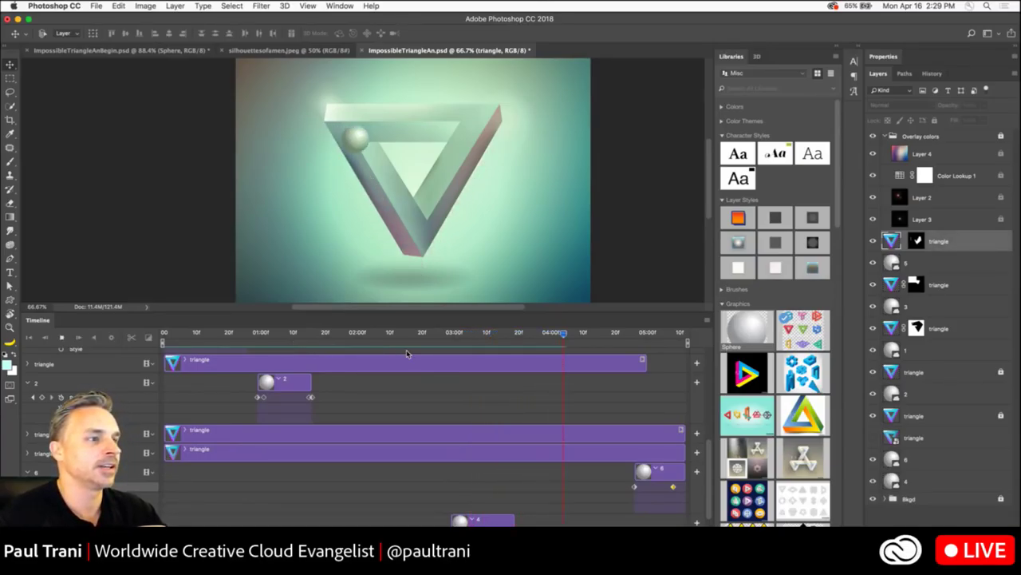
key("space")
left_click(176, 340)
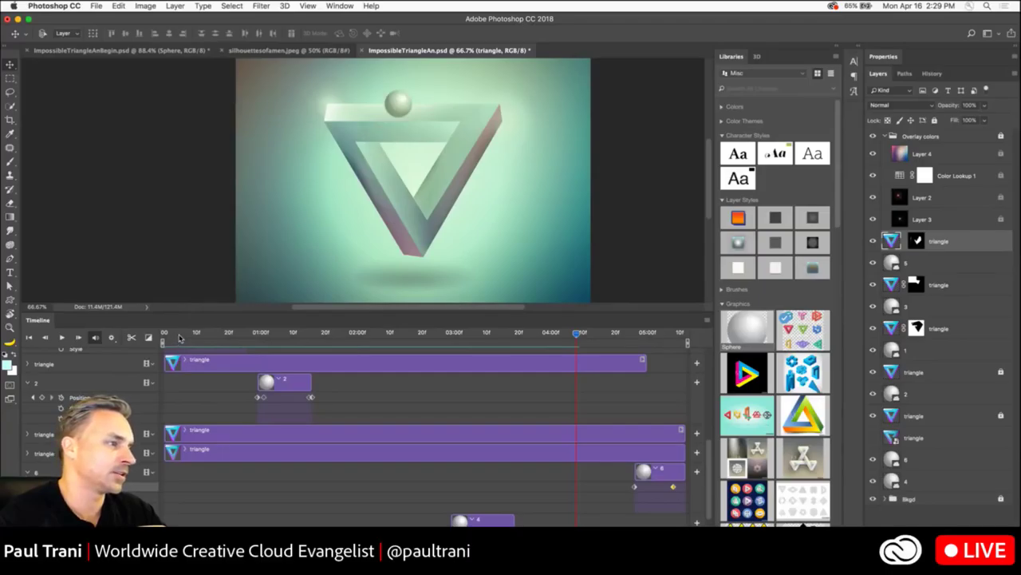
left_click_drag(182, 335, 394, 335)
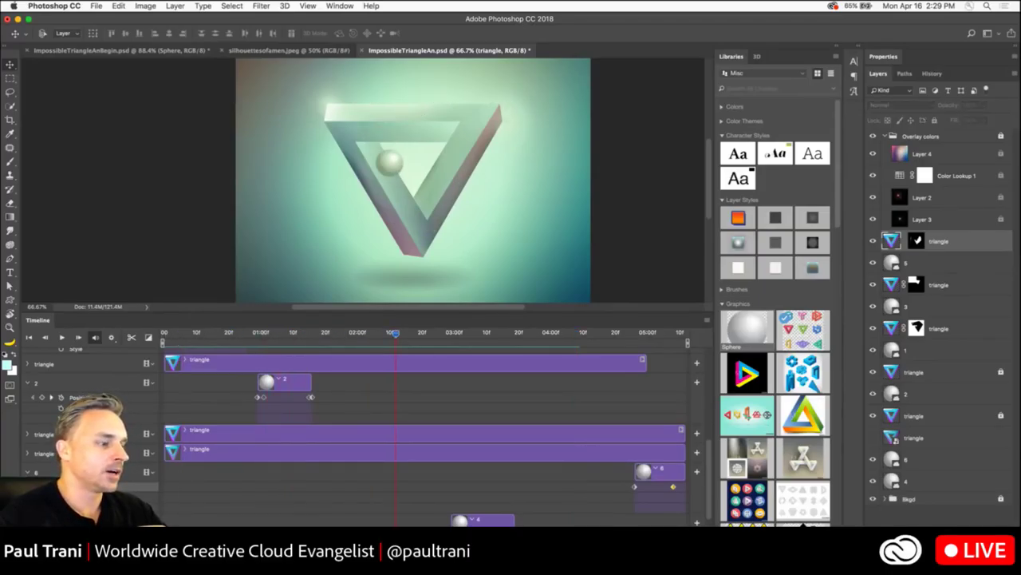
key("super+Tab")
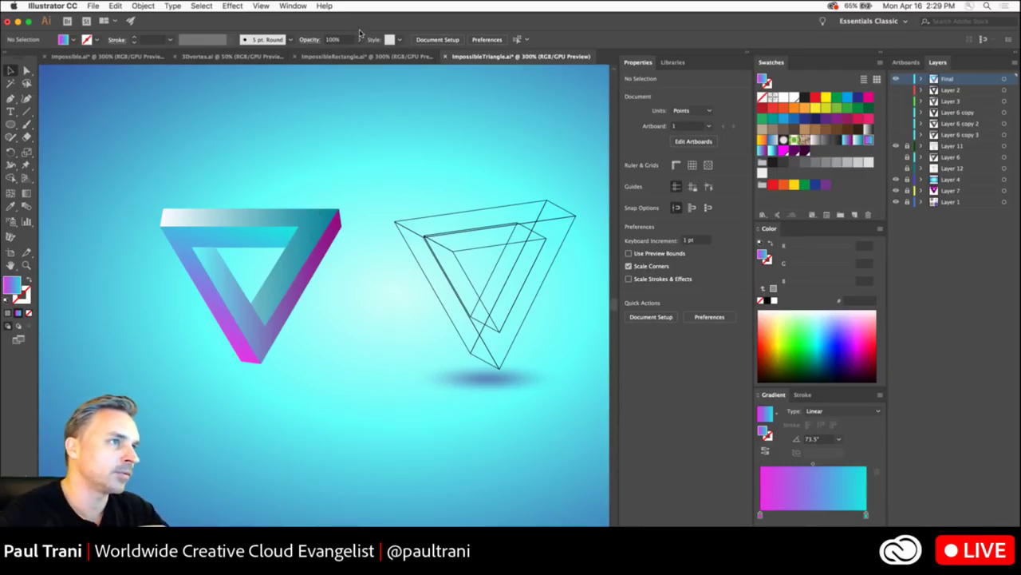
- Reveal the grey 3D triangle layers one by one, then hide them again
left_click(897, 145)
left_click(896, 134)
left_click(896, 123)
left_click(896, 112)
left_click(896, 101)
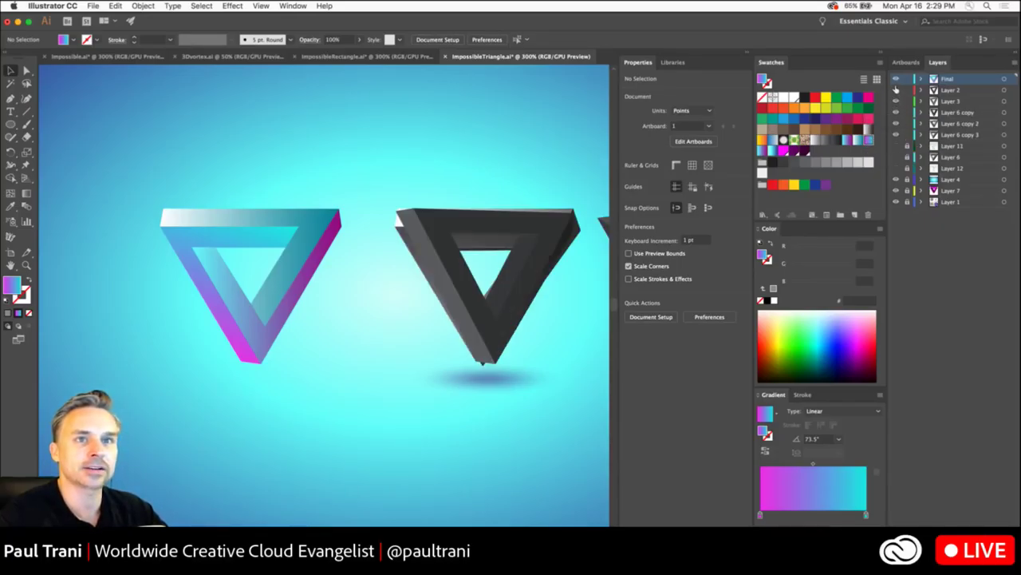
left_click_drag(896, 89, 896, 134)
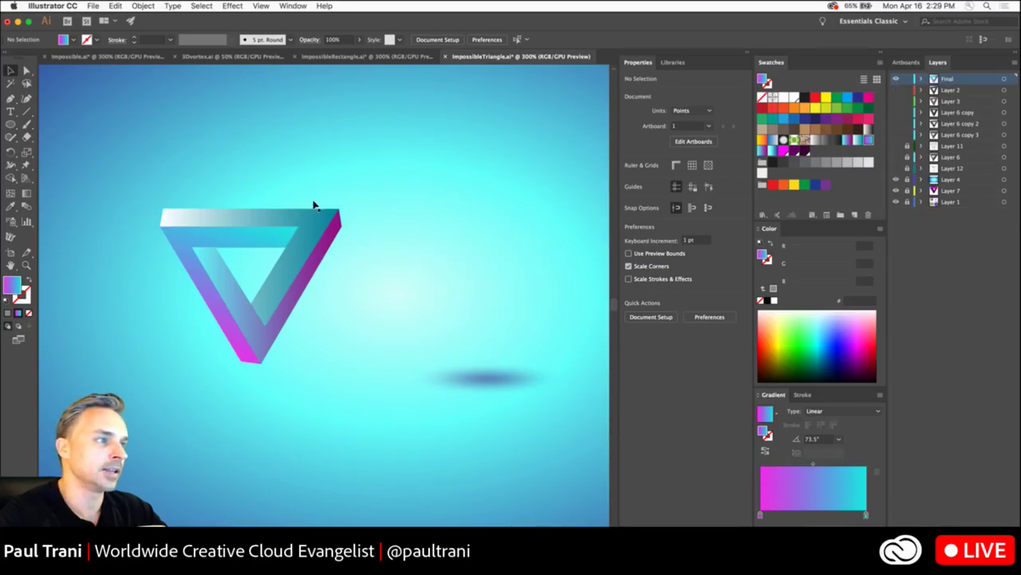
- Delete the grey triangle in the Impossible.ai document
left_click(114, 58)
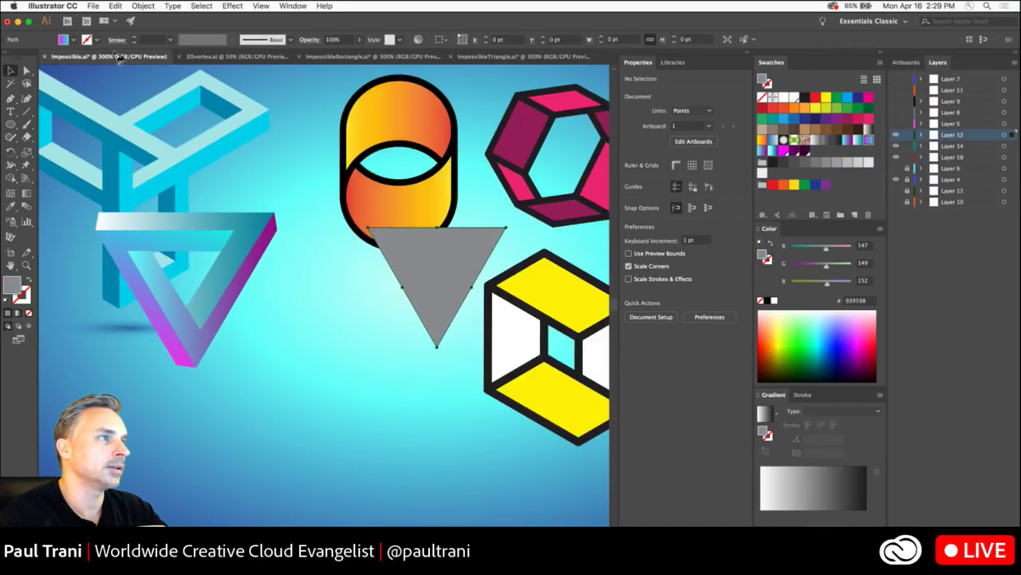
left_click(392, 237)
left_click_drag(410, 253, 335, 353)
key("Delete")
- Draw a 60 pt circle from its centre below the gradient cylinder
scroll(158, 260, "right", 5)
scroll(159, 260, "left", 3)
scroll(159, 260, "up", 1)
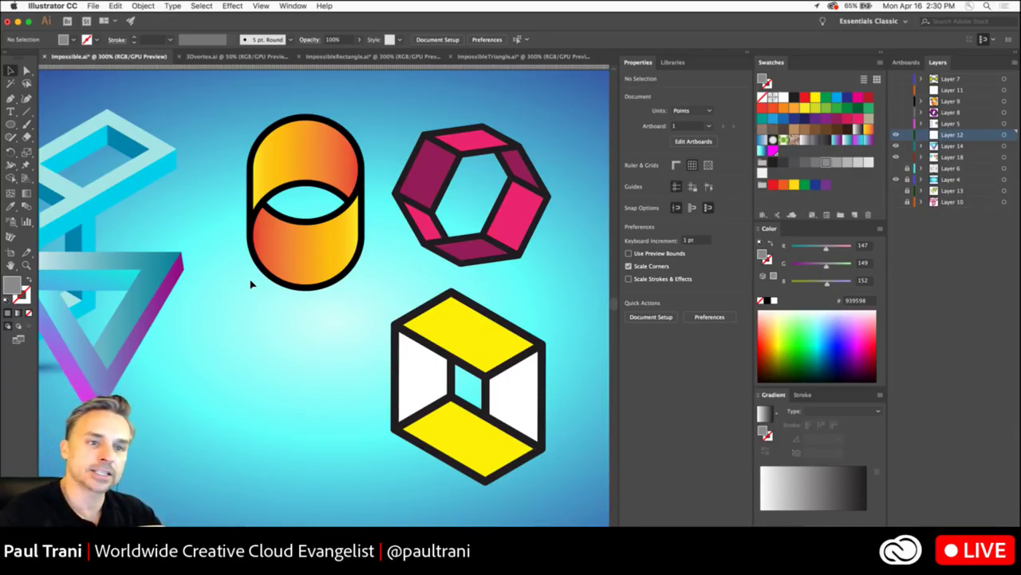
scroll(270, 304, "down", 2)
scroll(270, 304, "left", 2)
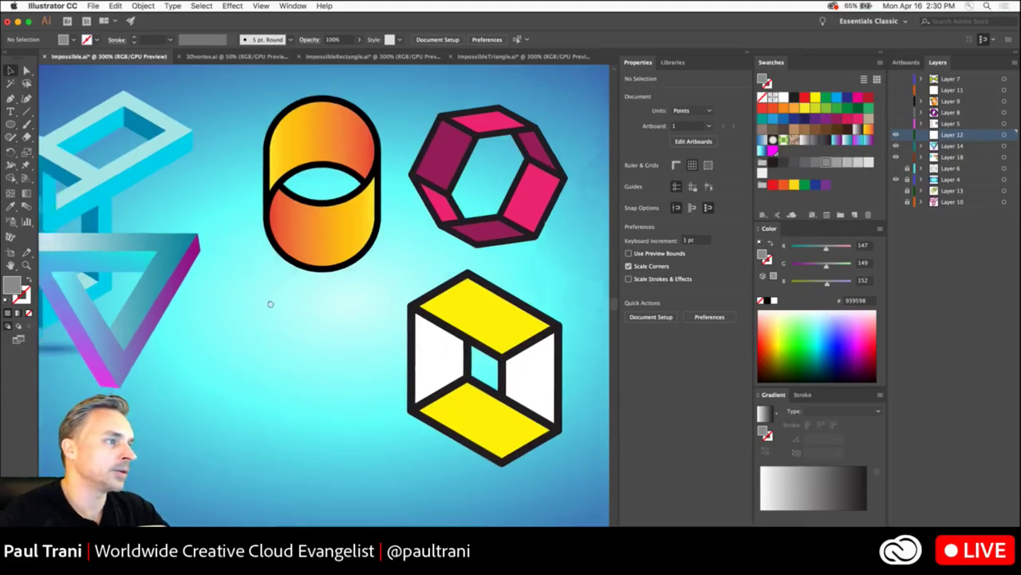
scroll(270, 304, "down", 4)
scroll(270, 304, "left", 3)
key("l")
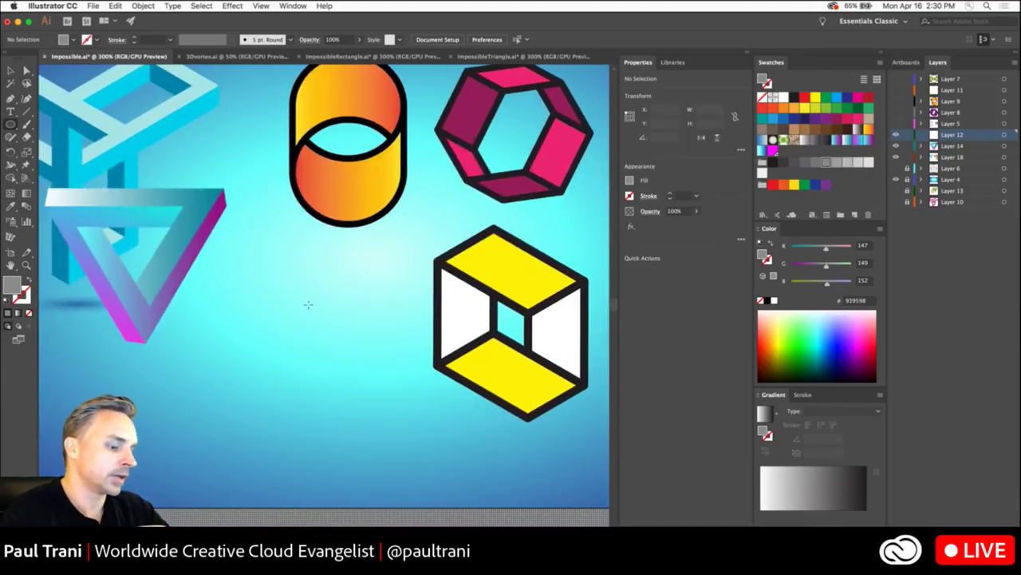
left_click_drag(308, 304, 356, 350)
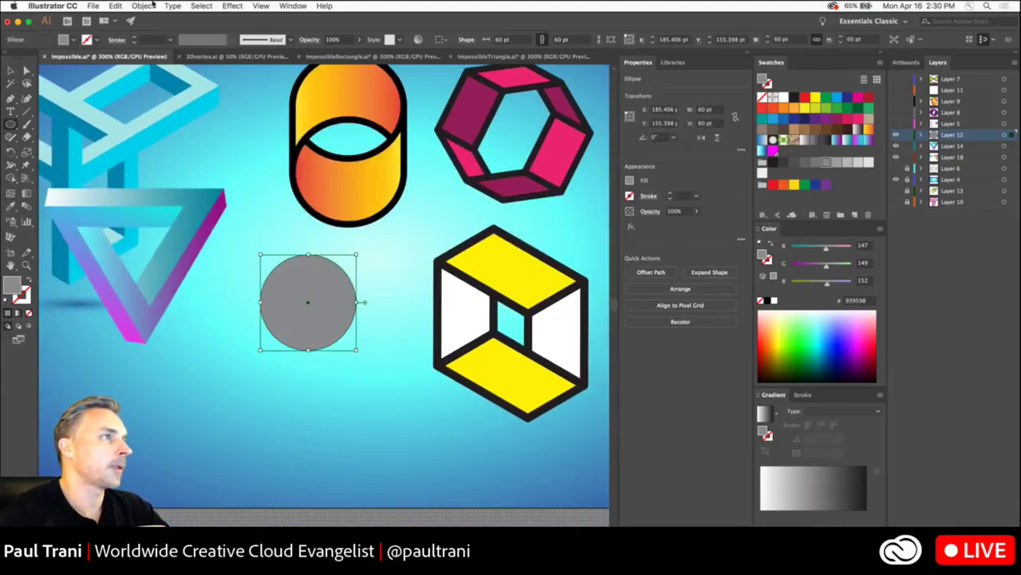
- Apply a 3D Extrude & Bevel effect to the circle with a Wireframe surface
left_click(232, 6)
mouse_move(258, 73)
left_click(403, 72)
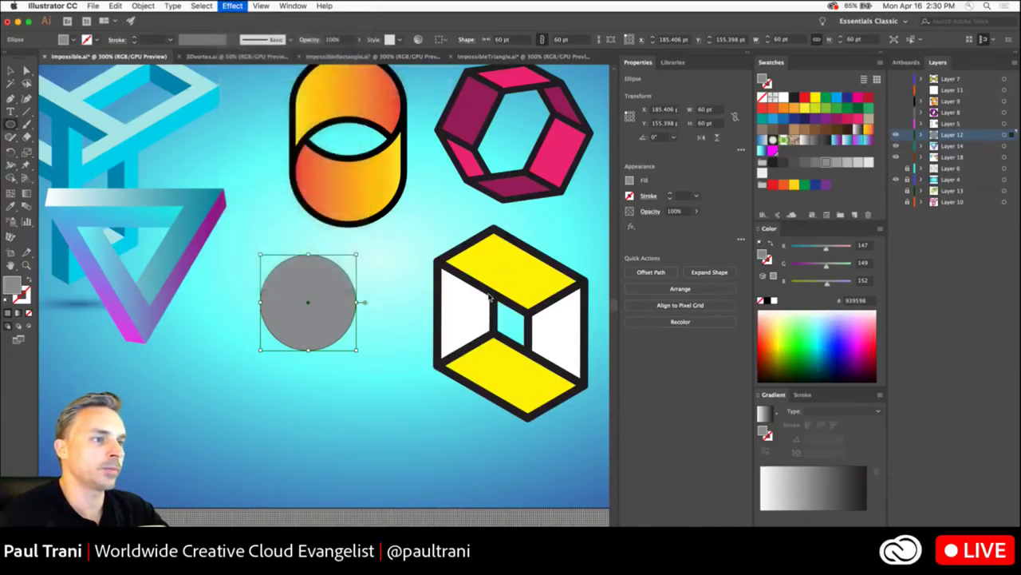
left_click(625, 417)
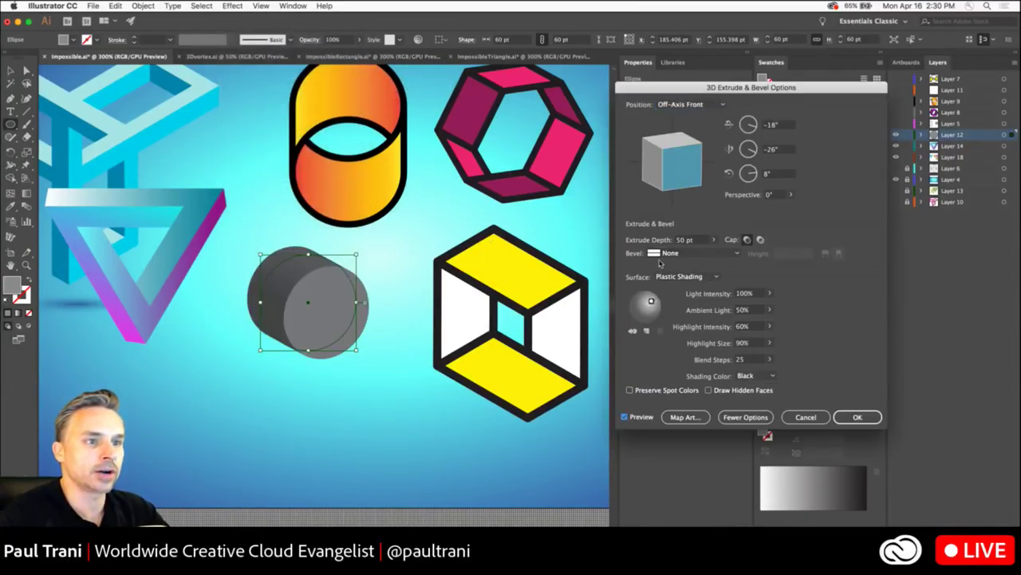
left_click(687, 276)
left_click(674, 238)
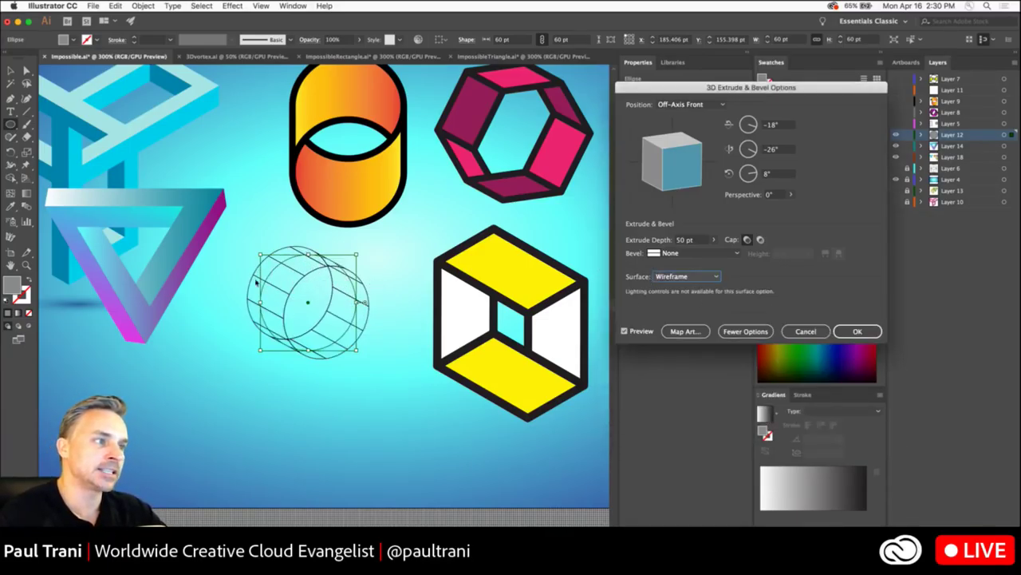
key("alt")
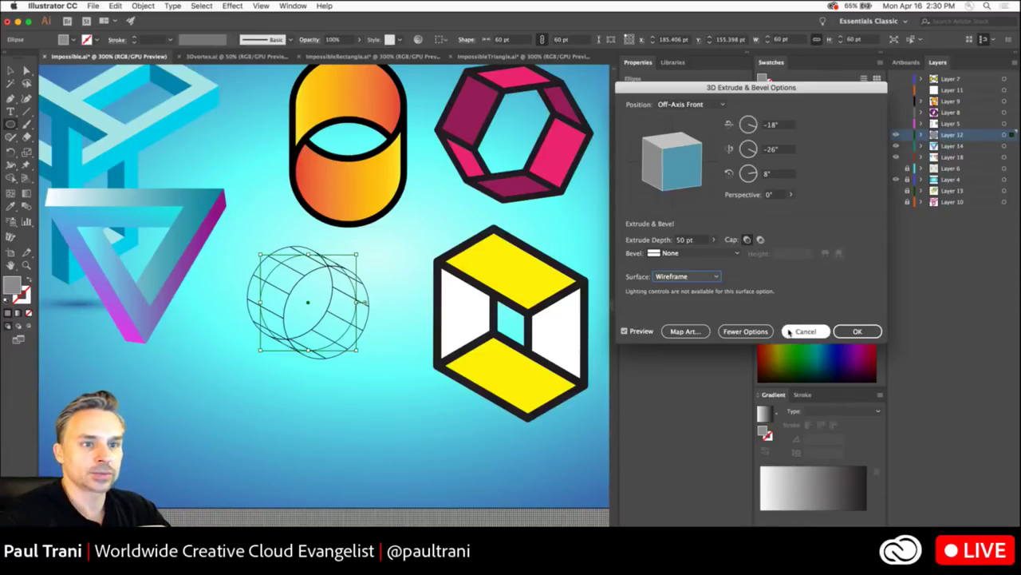
left_click(850, 331)
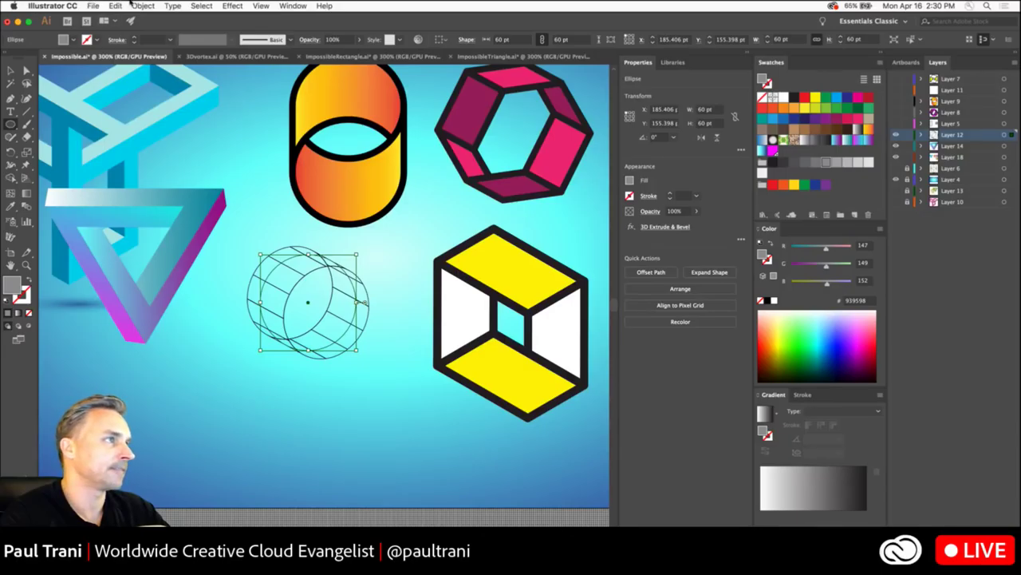
- Expand the wireframe cylinder's appearance, ungroup it twice and release its clipping mask
left_click(143, 6)
left_click(152, 122)
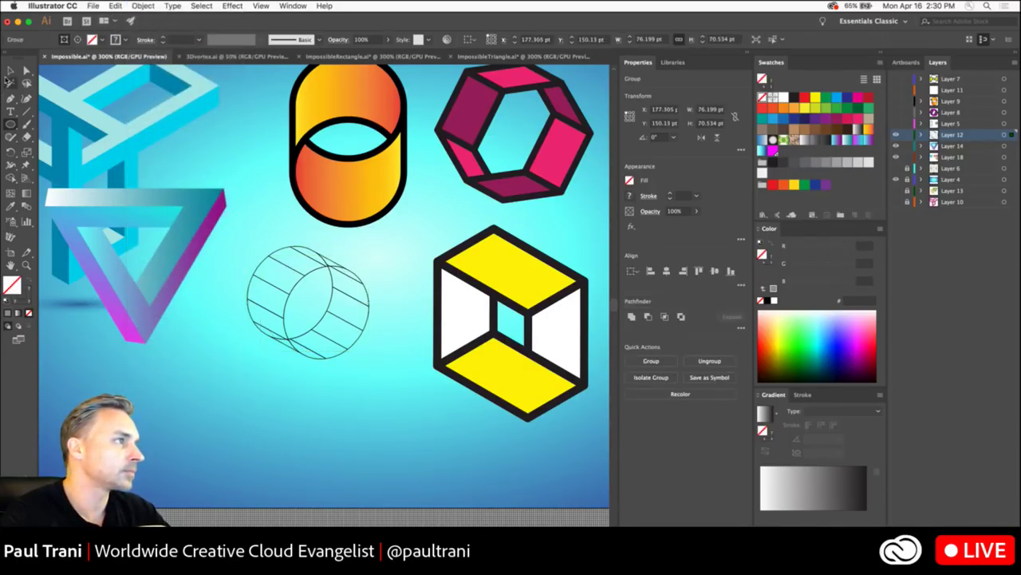
left_click(11, 70)
right_click(295, 270)
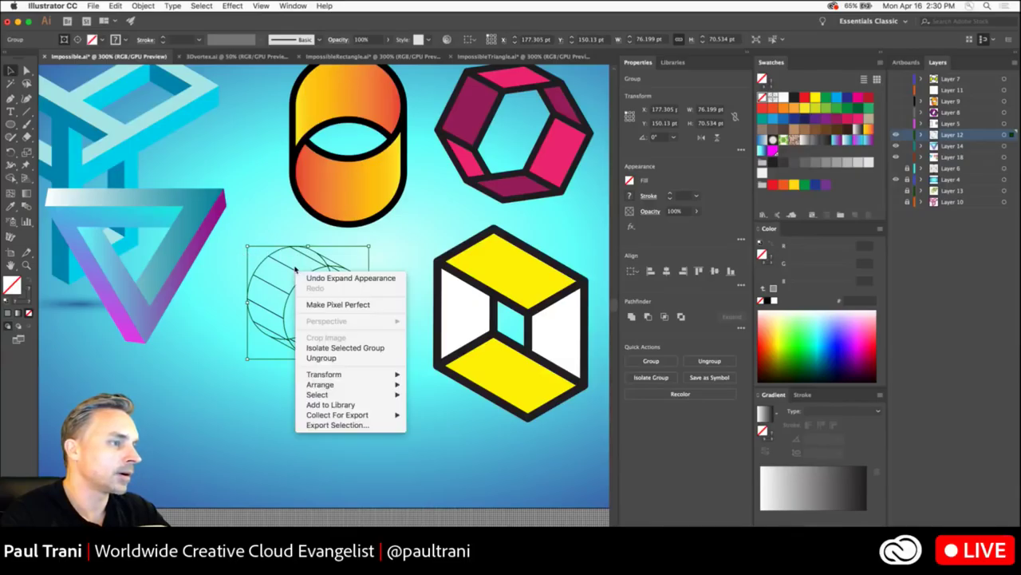
left_click(334, 358)
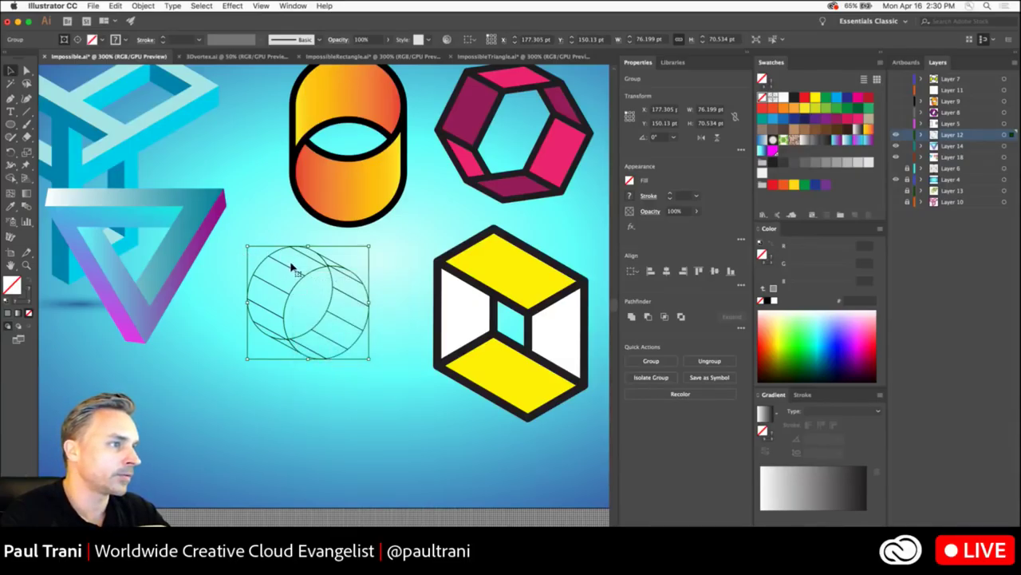
right_click(292, 271)
left_click(317, 359)
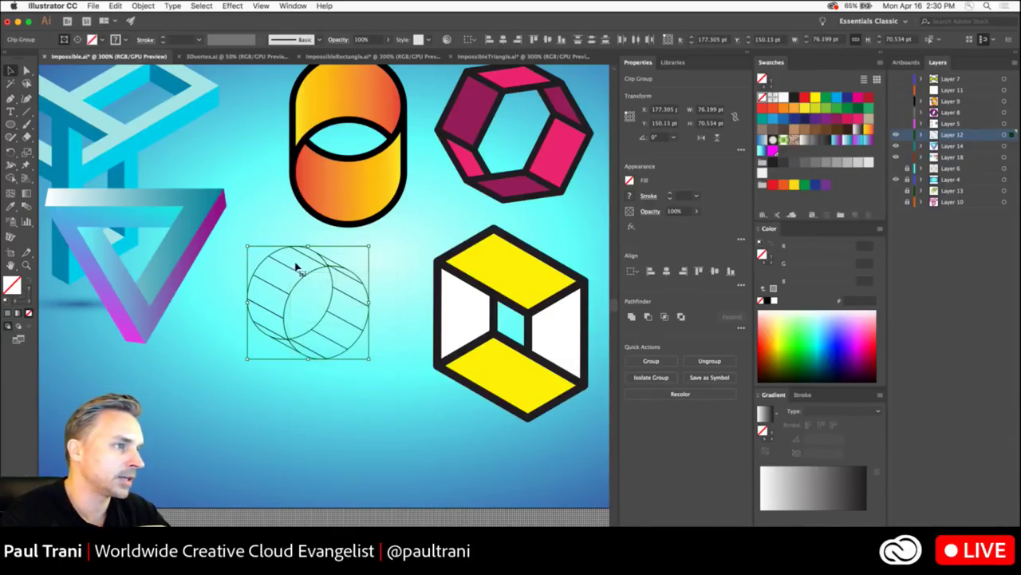
right_click(297, 274)
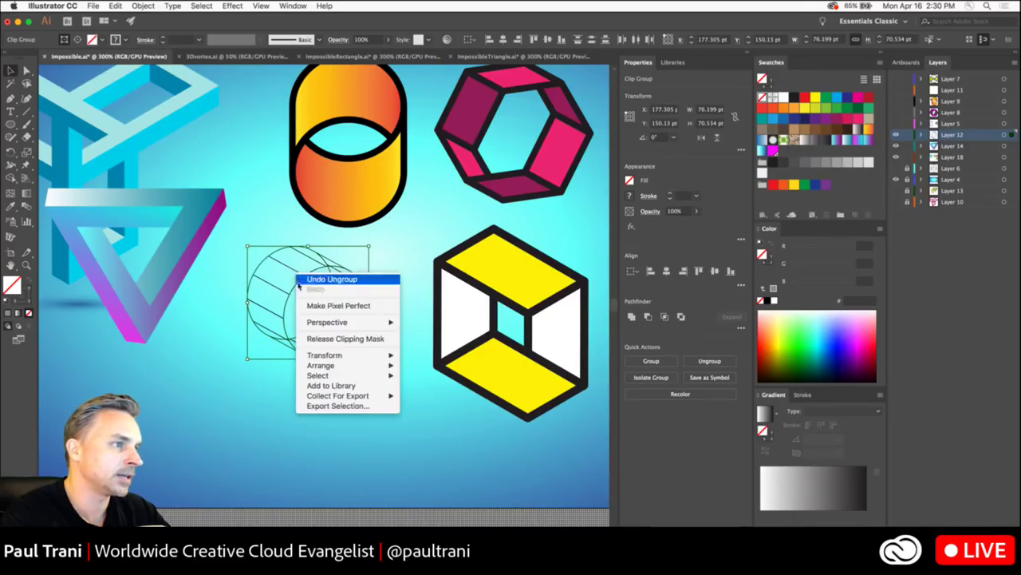
left_click(317, 340)
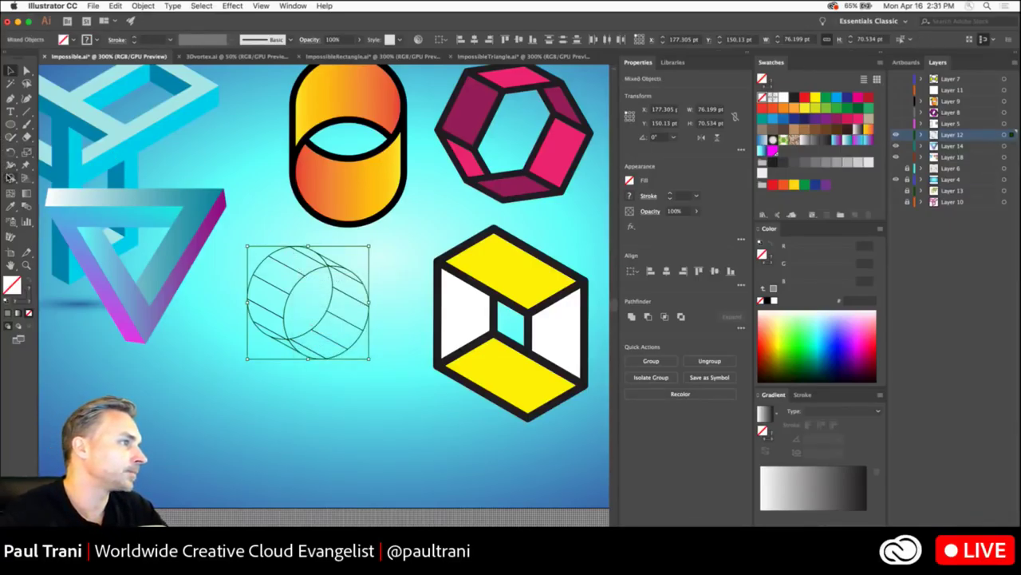
- Merge the top, right and bottom face segments with the Shape Builder tool
left_click(11, 177)
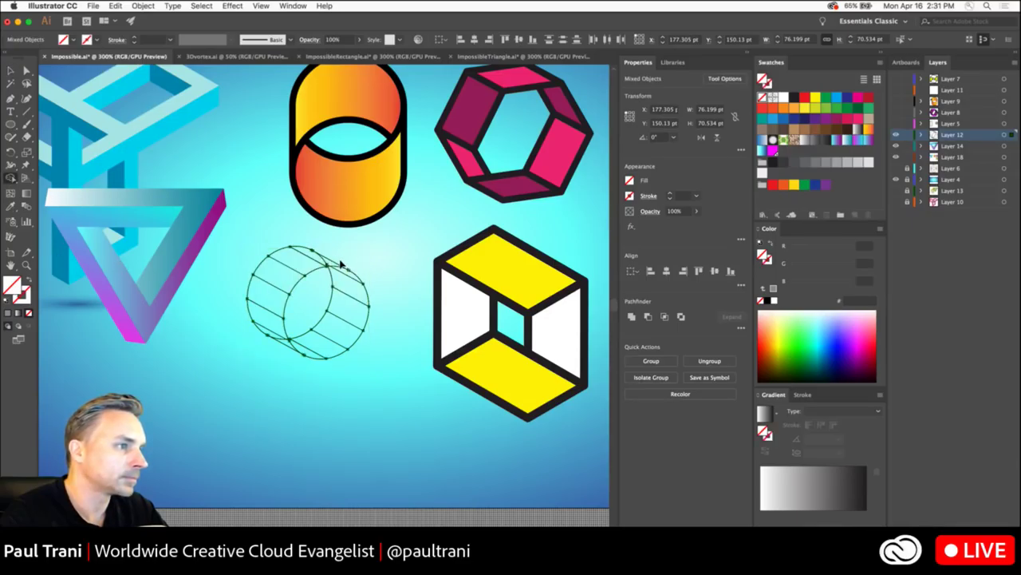
mouse_move(328, 262)
left_mouse_down()
mouse_move(273, 283)
mouse_move(271, 333)
left_mouse_up()
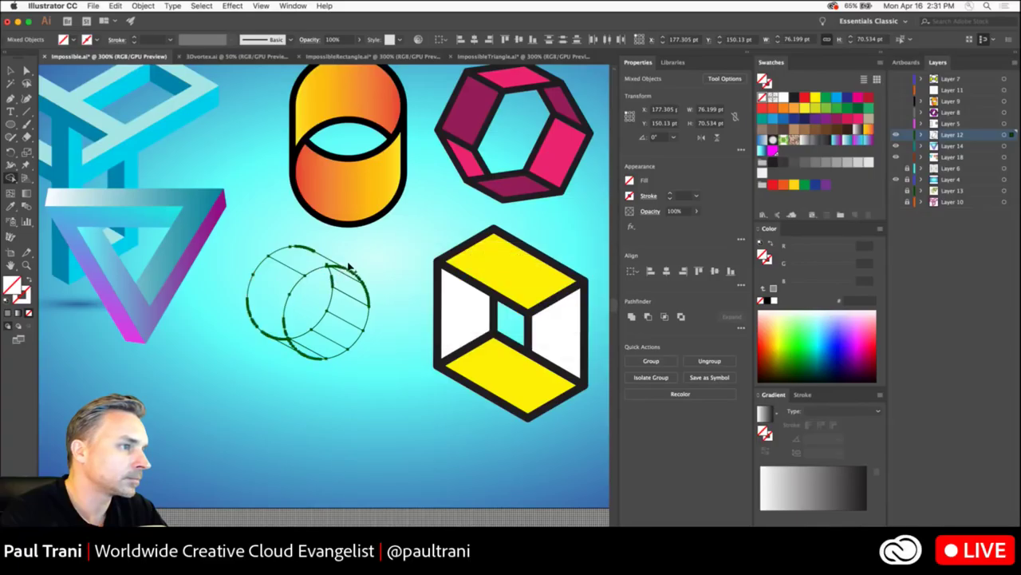
mouse_move(351, 273)
left_mouse_down()
mouse_move(354, 322)
mouse_move(289, 342)
left_mouse_up()
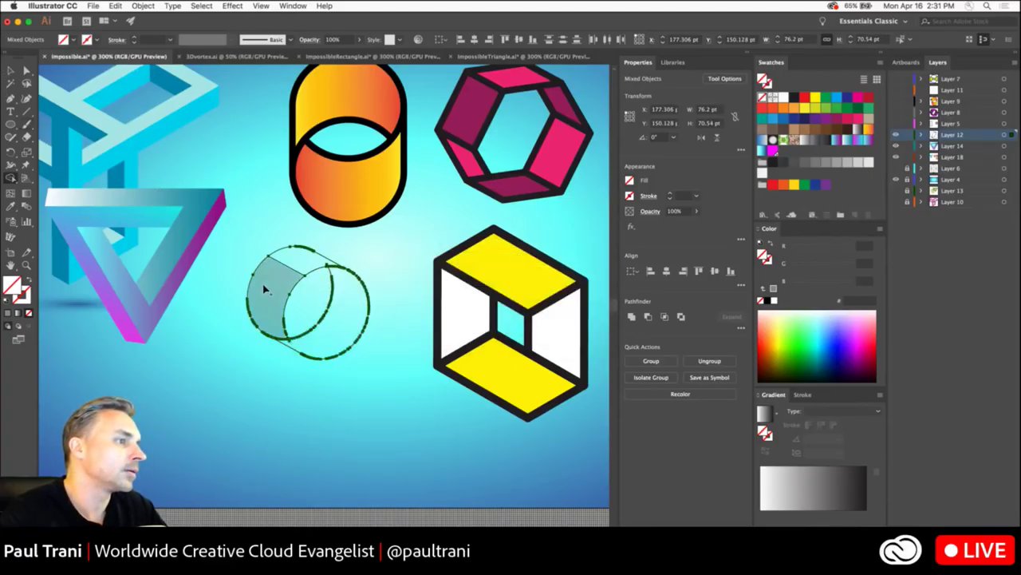
- Zoom in on the cylinder outline and select all of its anchor points
key("v")
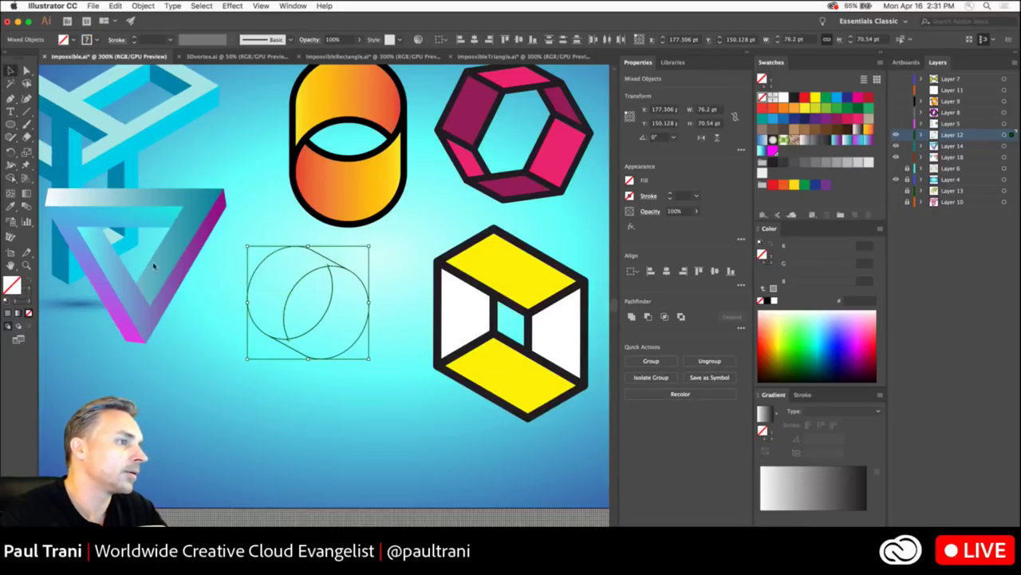
left_click(246, 467)
key("super+equal")
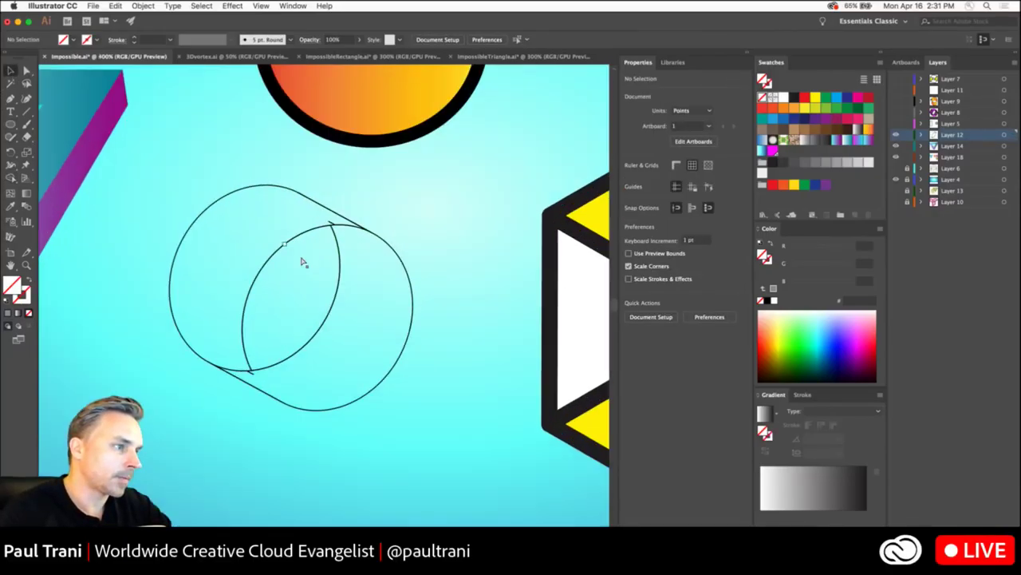
key("p")
left_click(279, 194)
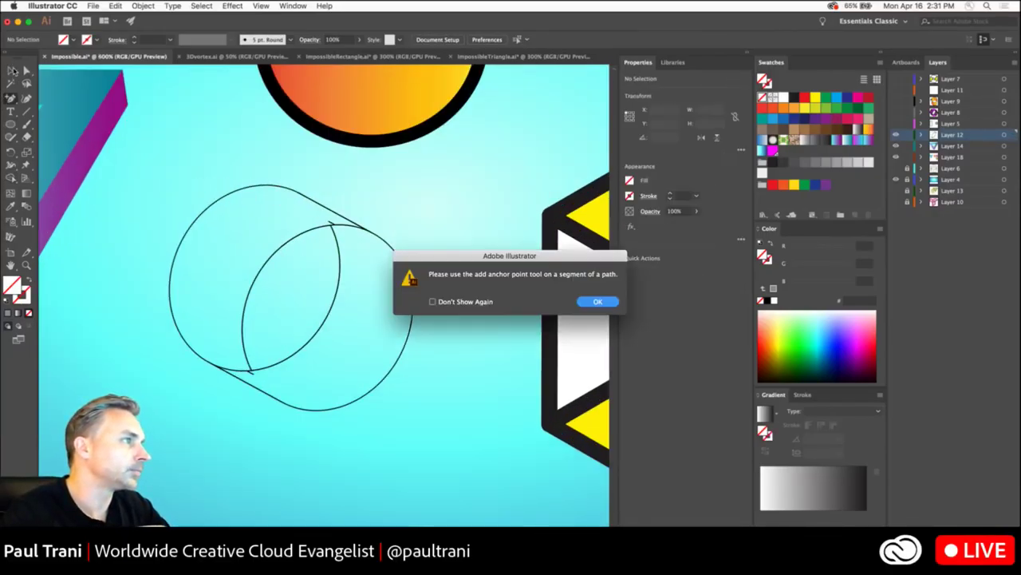
key("Return")
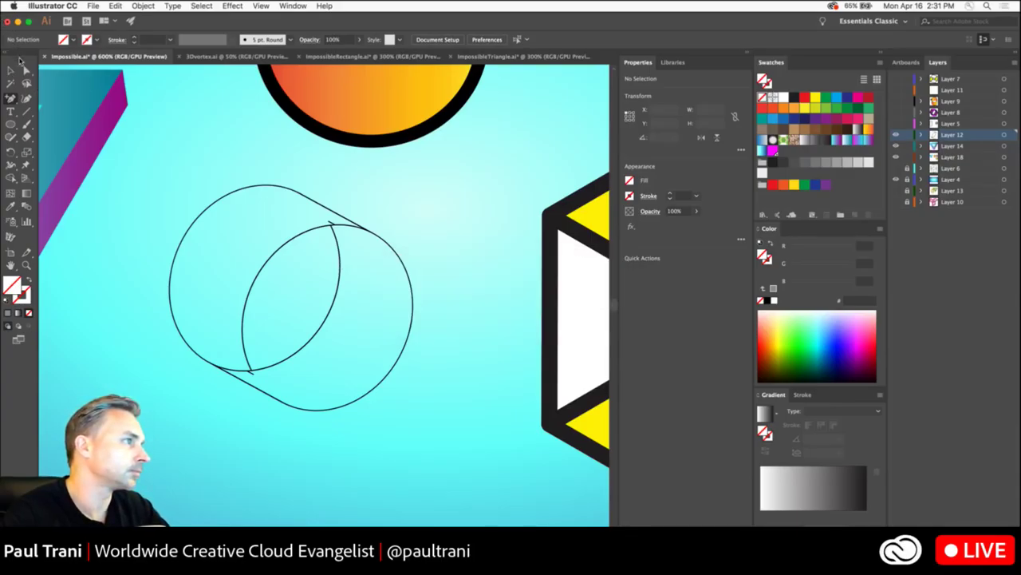
left_click(26, 70)
left_click_drag(183, 221, 460, 486)
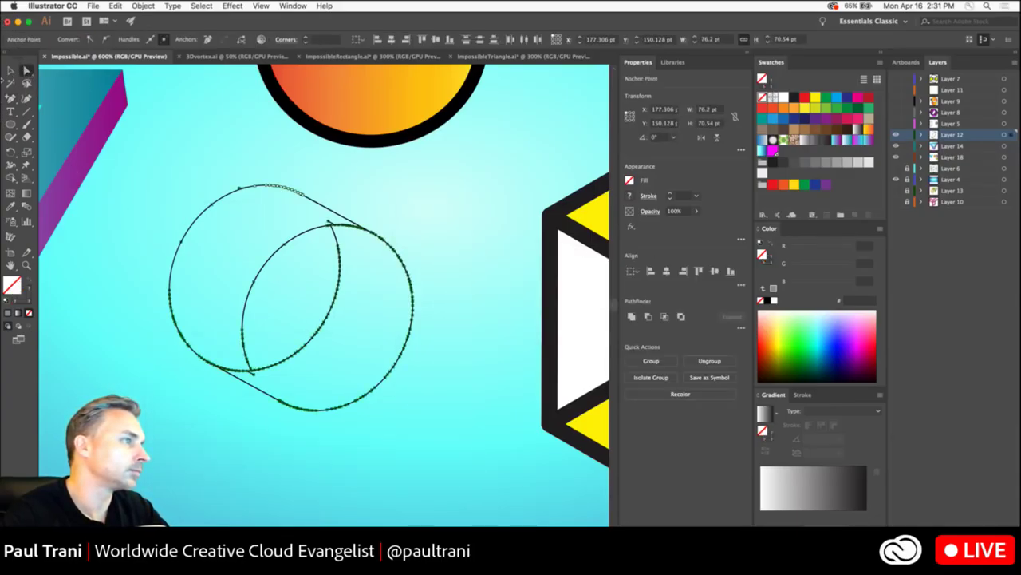
- Merge the cylinder's left side region and the lens-shaped inner region with the Shape Builder
left_click(12, 178)
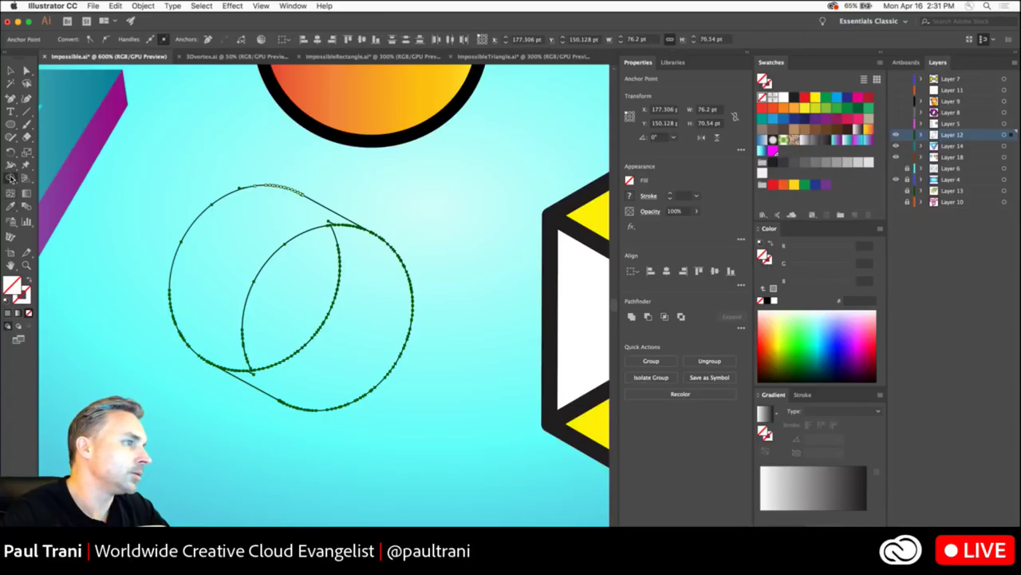
left_click(10, 70)
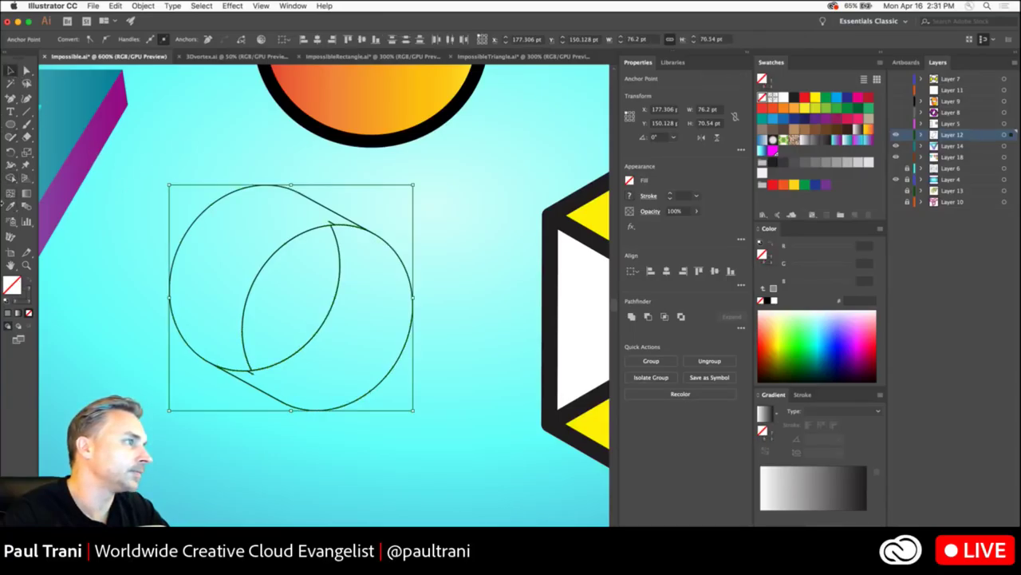
left_click(12, 178)
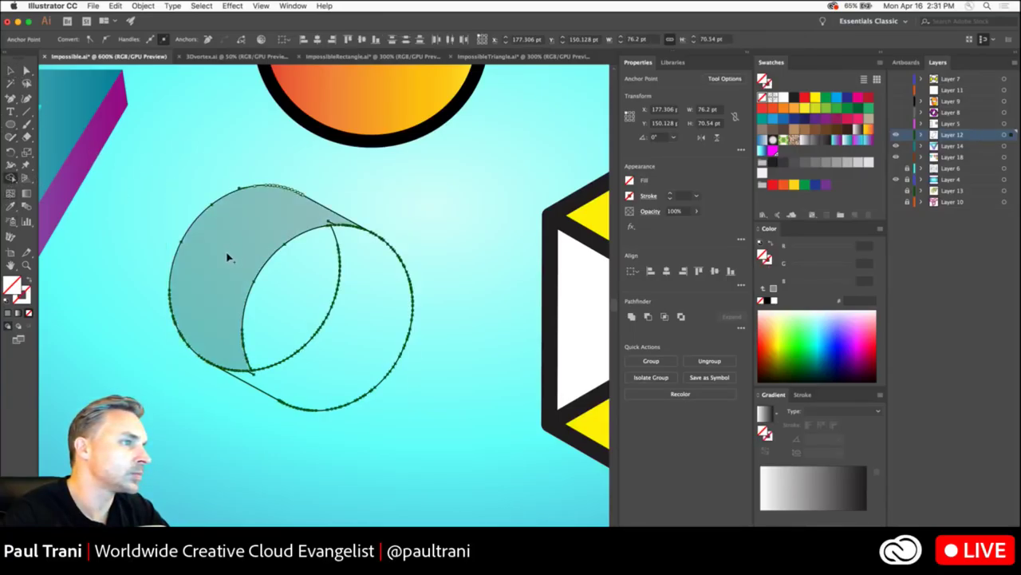
left_click(234, 268)
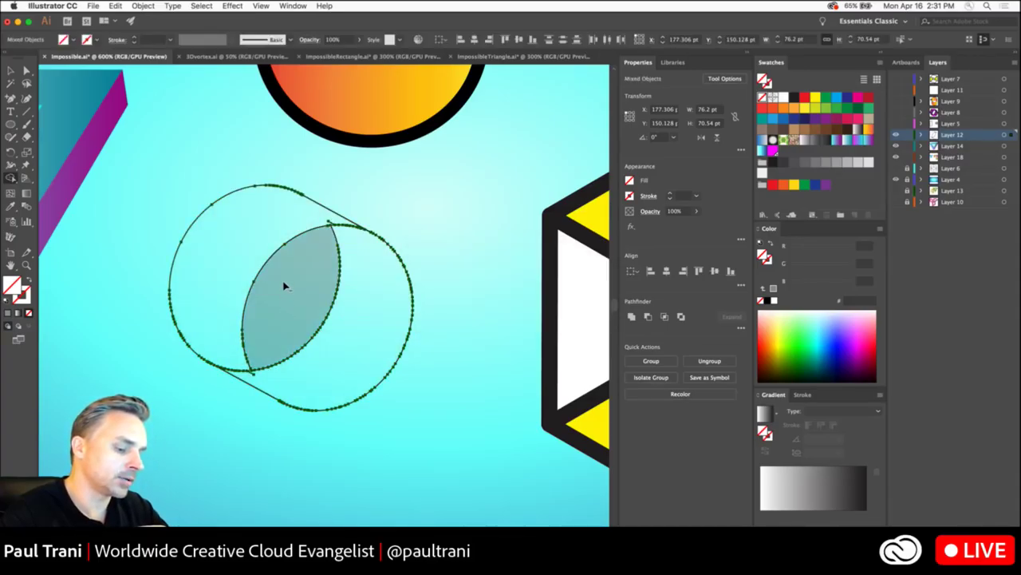
left_click(299, 260)
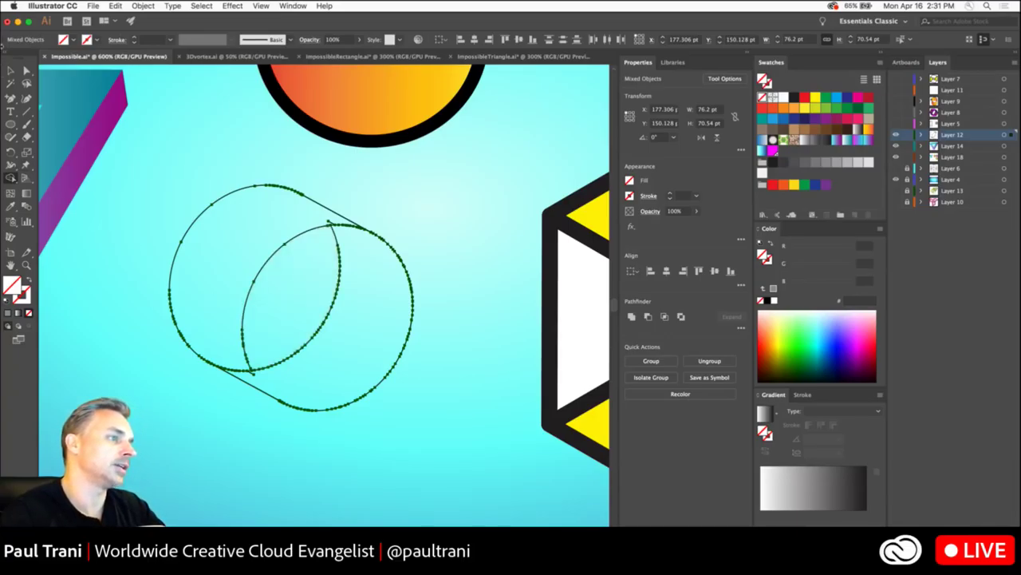
- Connect the path at the circle's bottom anchor with the Pen, then marquee-select all cylinder paths
left_click(10, 97)
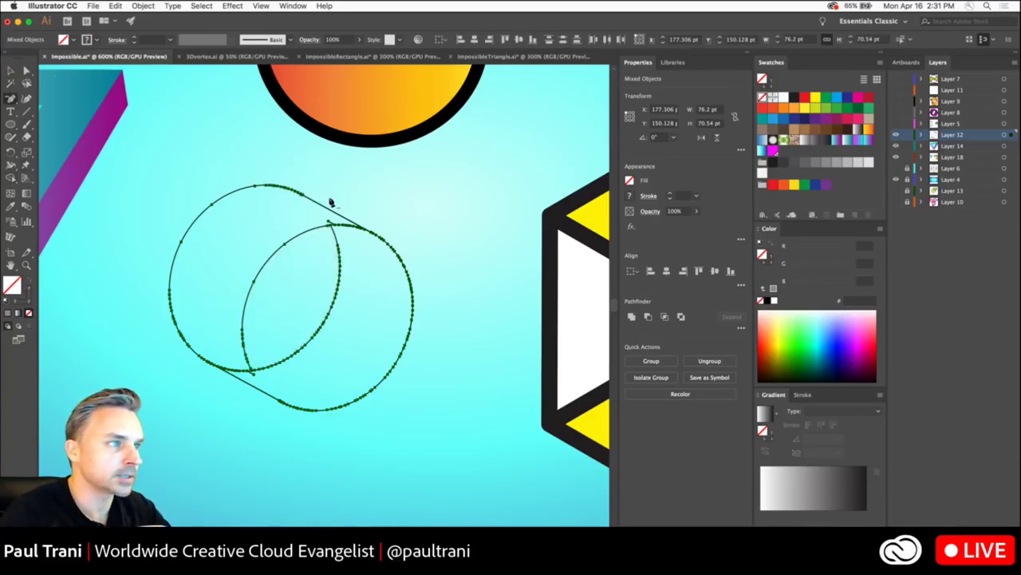
left_click(329, 219)
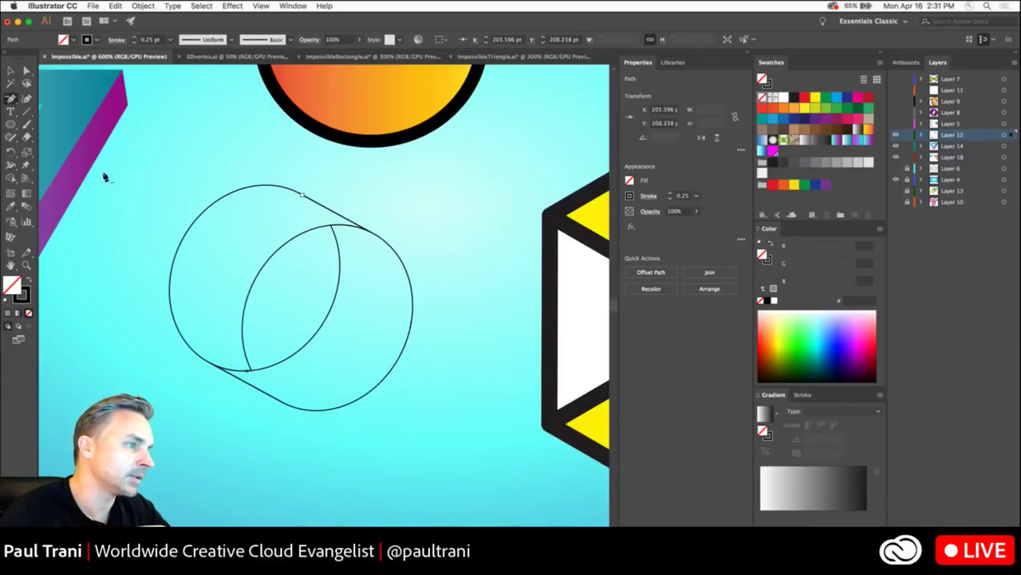
left_click(10, 70)
left_click(154, 236)
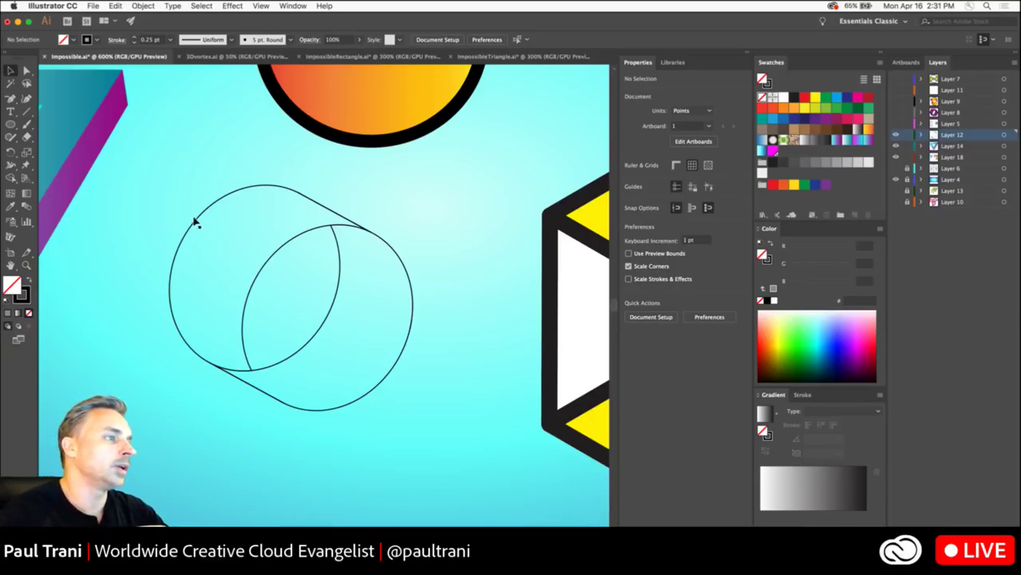
left_click(11, 71)
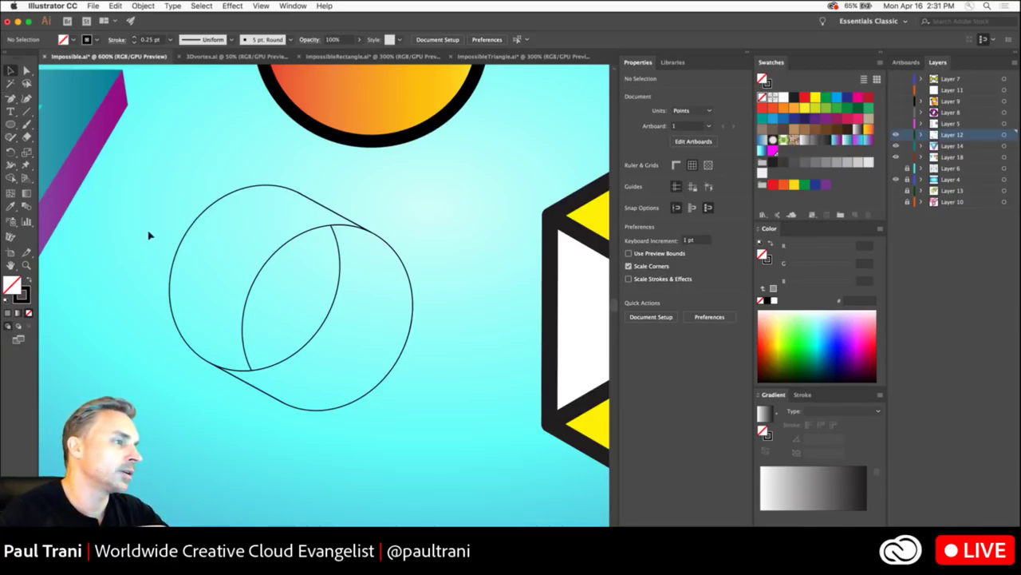
left_click_drag(148, 227, 458, 417)
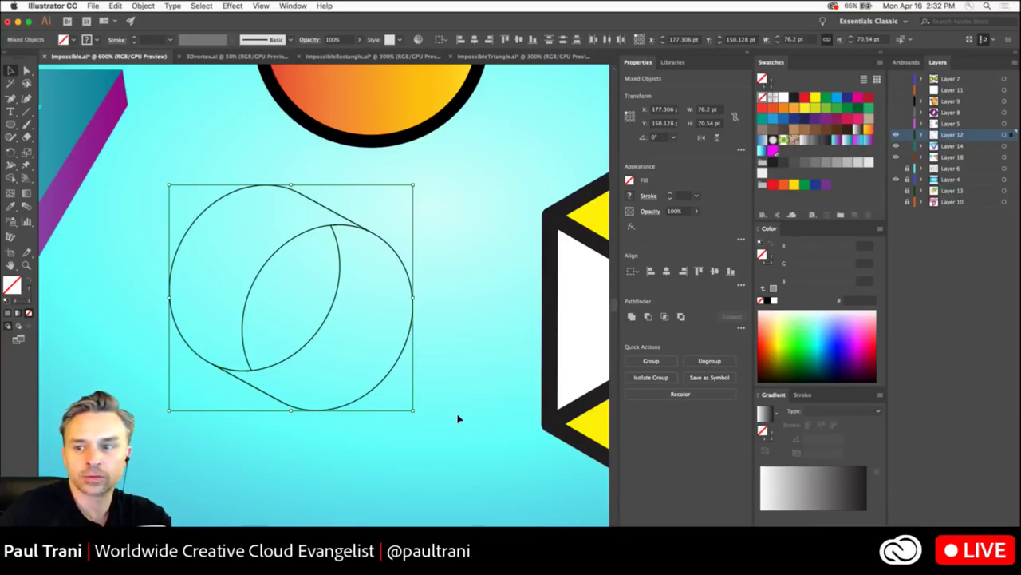
- Raise the cylinder paths' stroke weight to about 3 pt
key("super+minus")
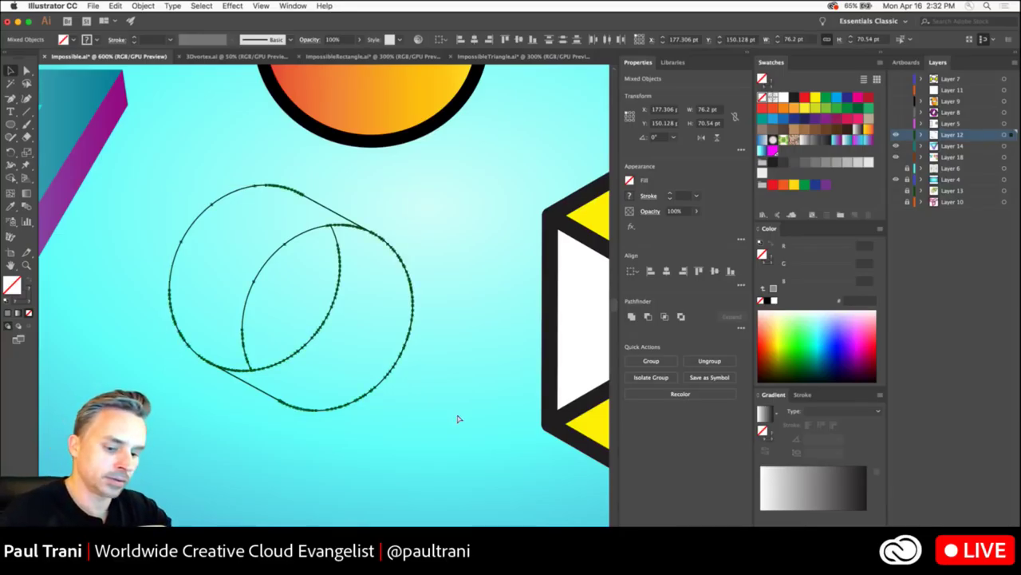
left_click(135, 39)
left_click(135, 39)
left_click(134, 39)
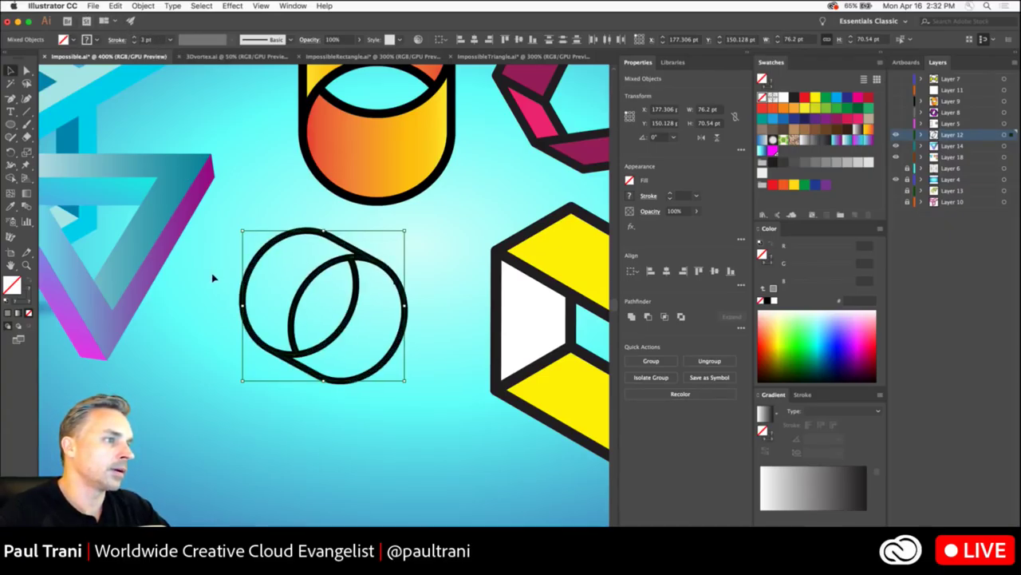
left_click(205, 312)
- Give the cylinder strokes a Round Join, then deselect and zoom out to the whole artwork
left_click_drag(232, 271, 423, 348)
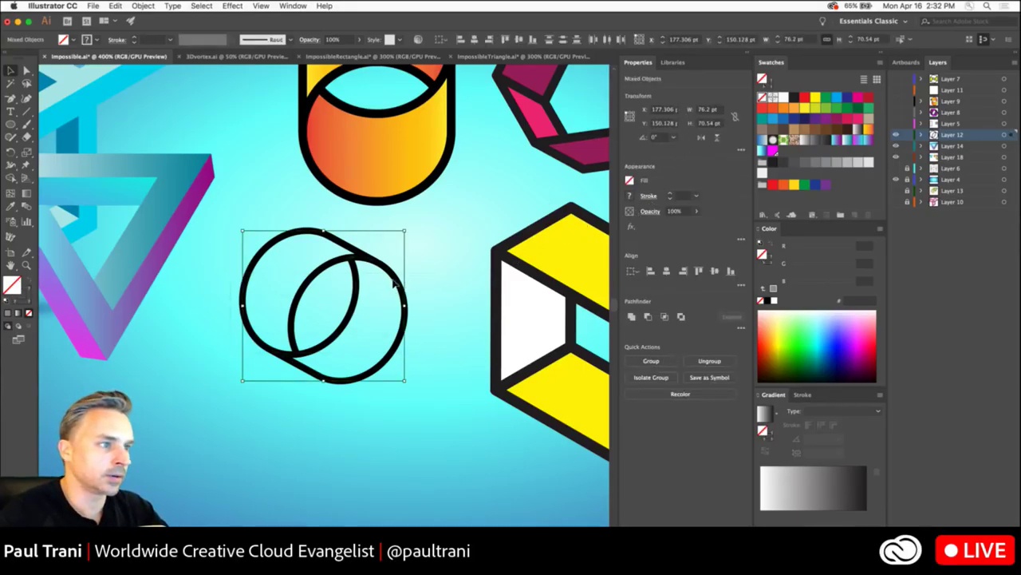
left_click(645, 196)
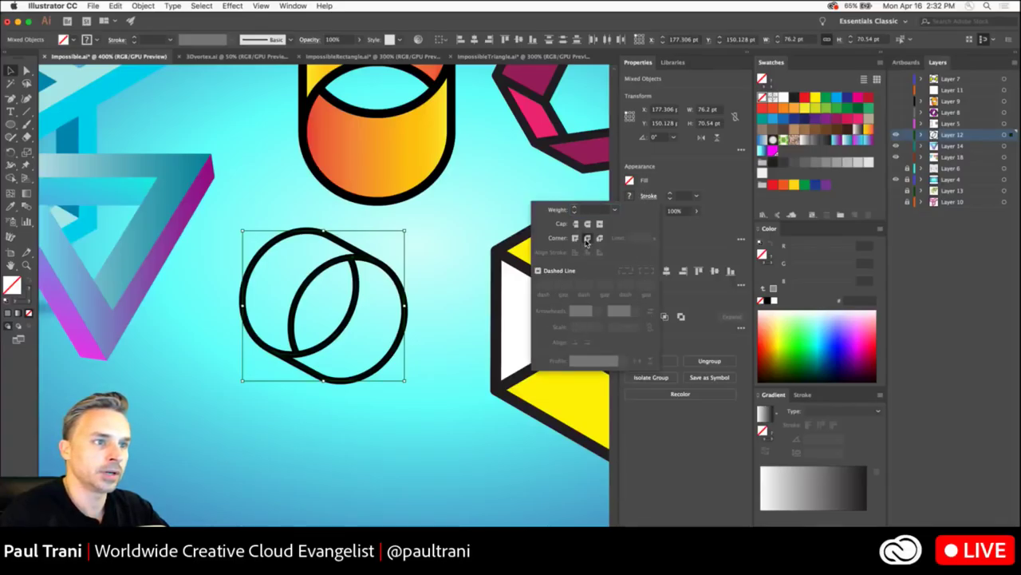
left_click(450, 276)
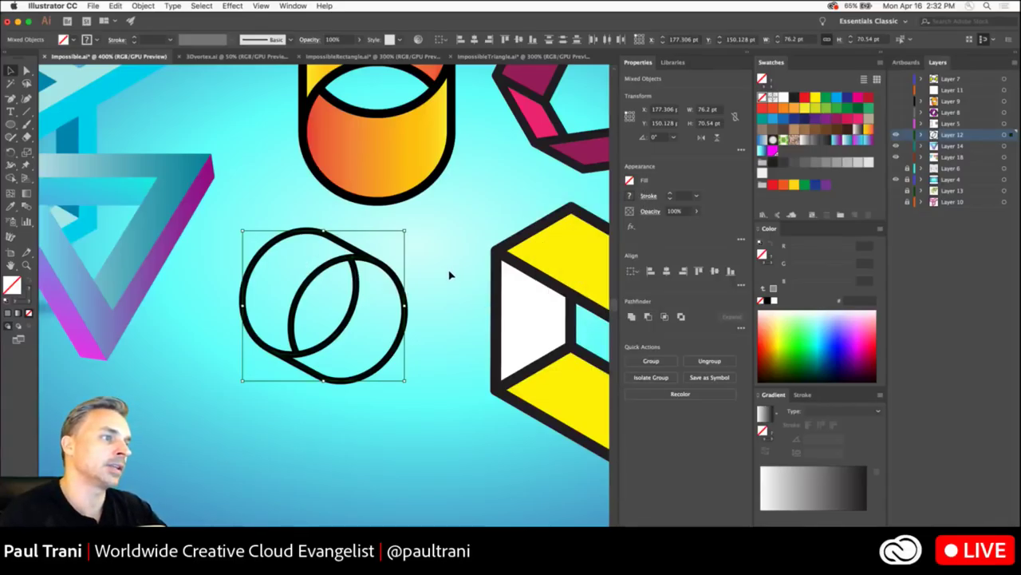
left_click(449, 276)
key("super+minus")
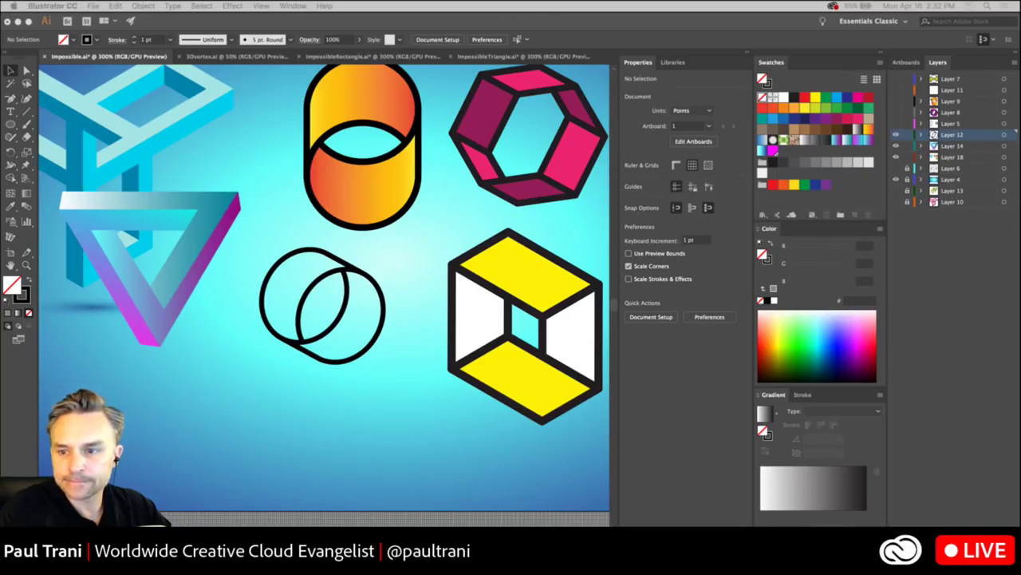
key("super+Tab")
- Scroll through the 'infinity symbol escher' image results, then move the browser aside to reveal Impossible.ai
left_click_drag(615, 87, 641, 31)
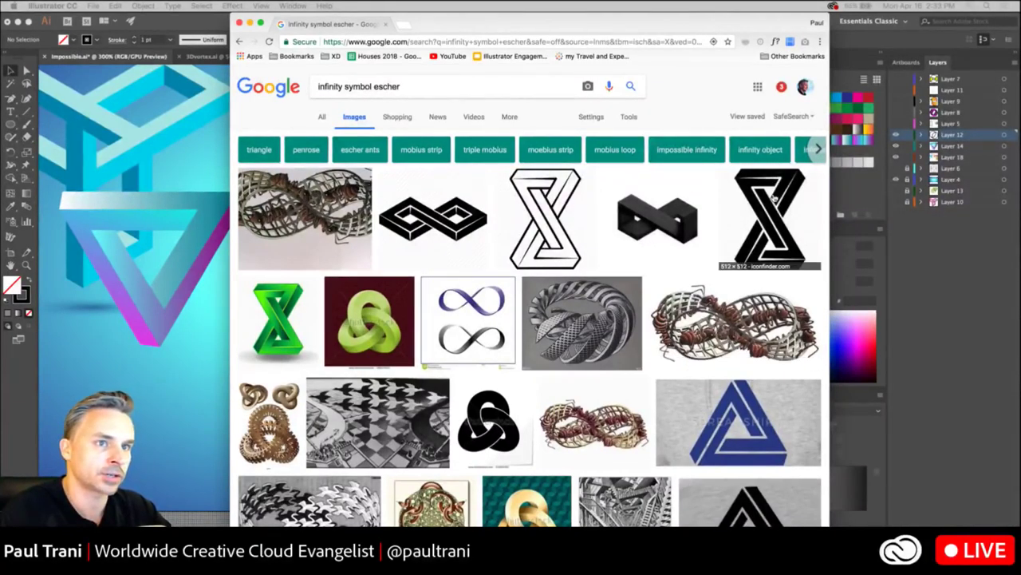
scroll(750, 216, "down", 5)
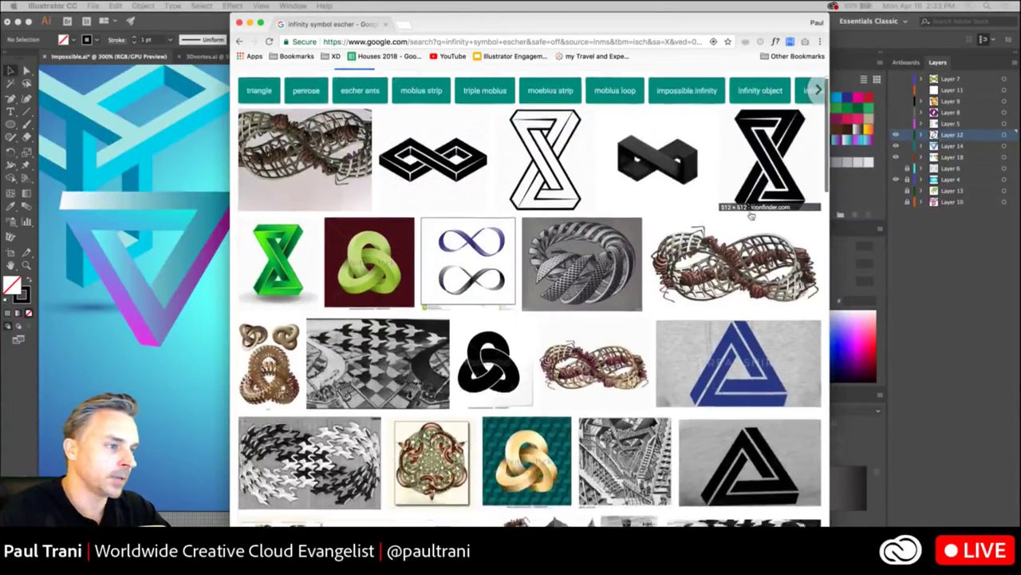
scroll(280, 416, "down", 2)
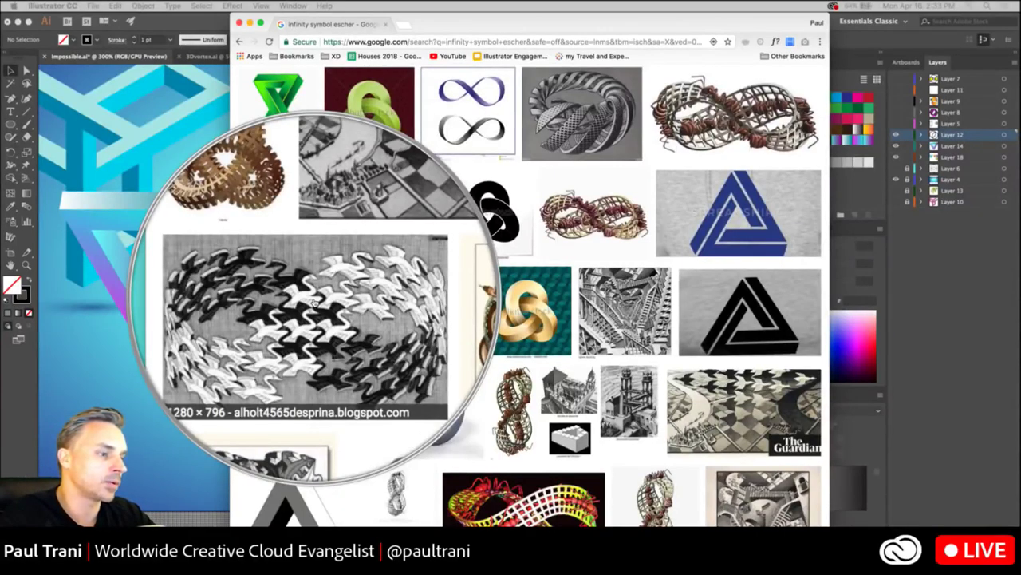
scroll(485, 335, "down", 5)
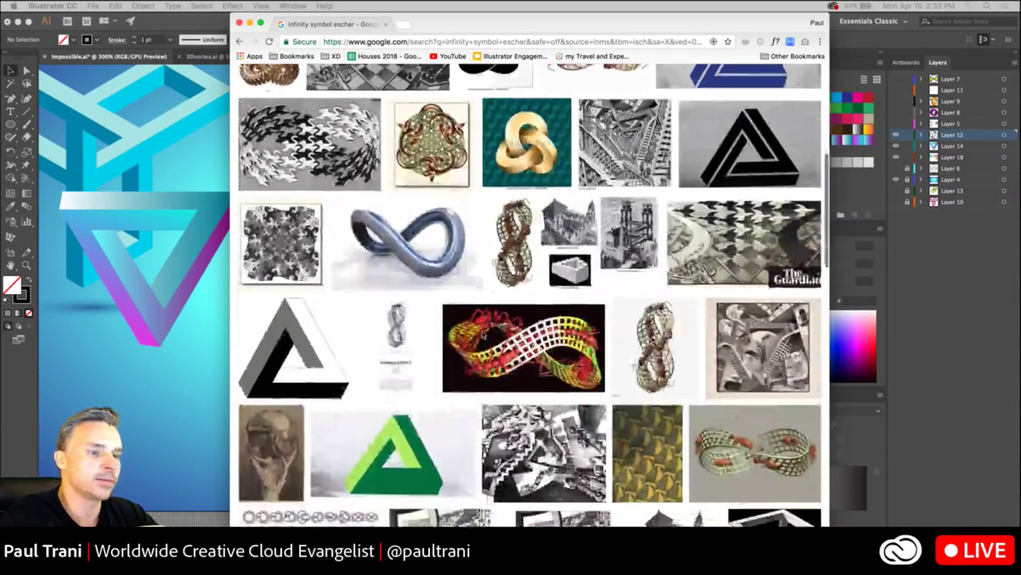
scroll(484, 338, "down", 5)
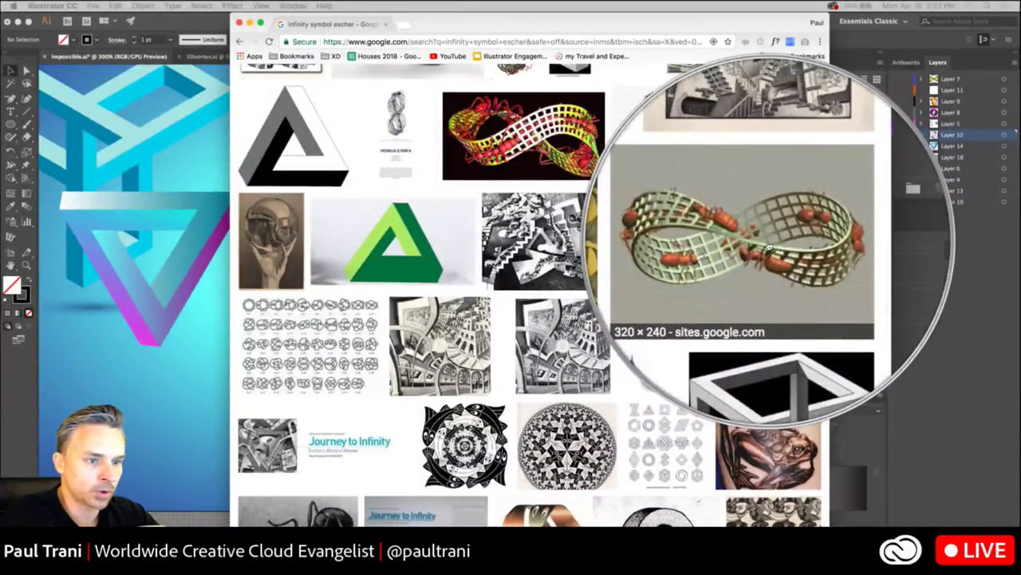
scroll(718, 335, "down", 1)
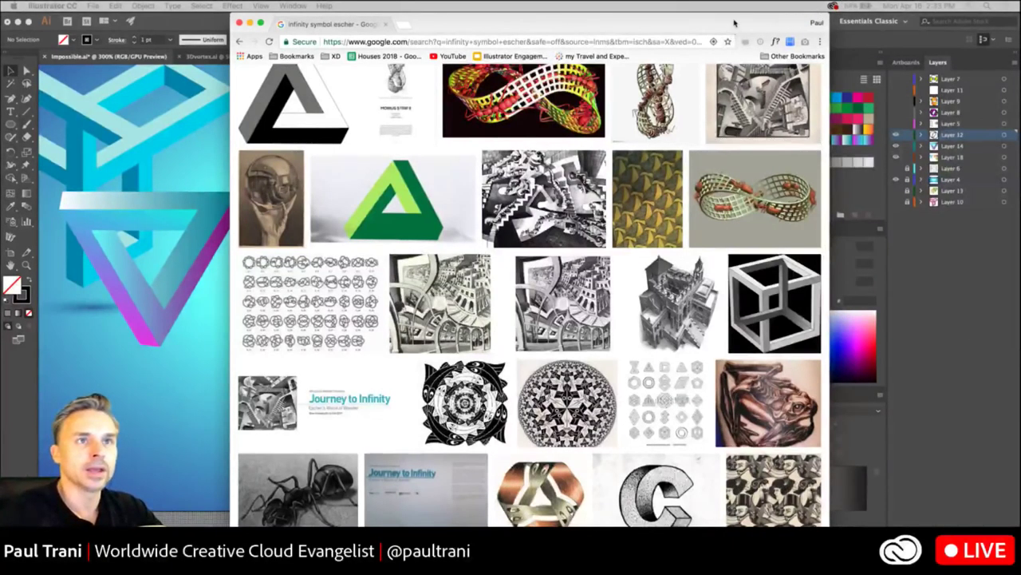
left_click_drag(734, 23, 1020, 399)
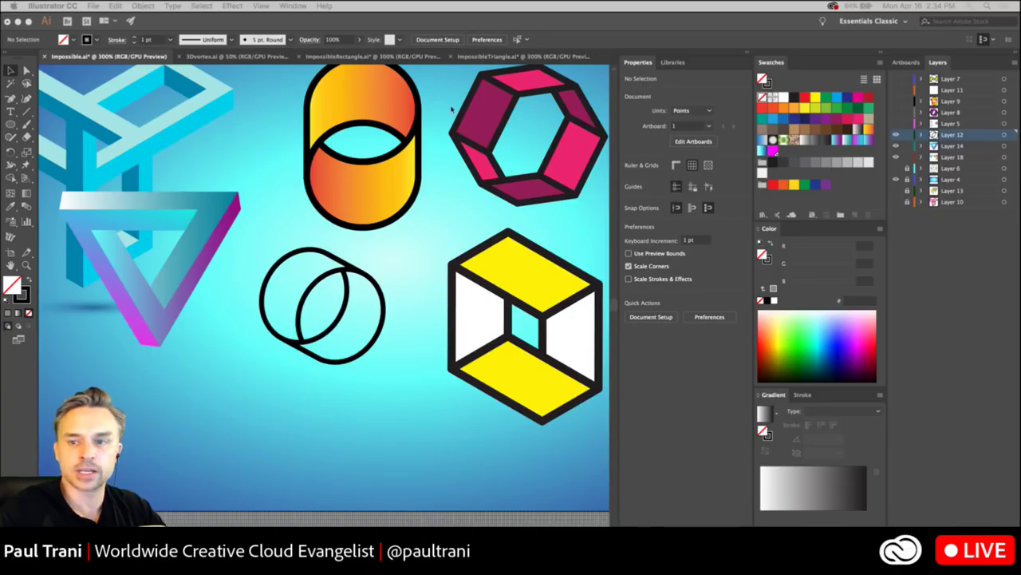
- Go from Behance Live Replays to the Schedule page showing sessions for Apr 17 and Apr 18
key("super+Tab")
left_click(570, 79)
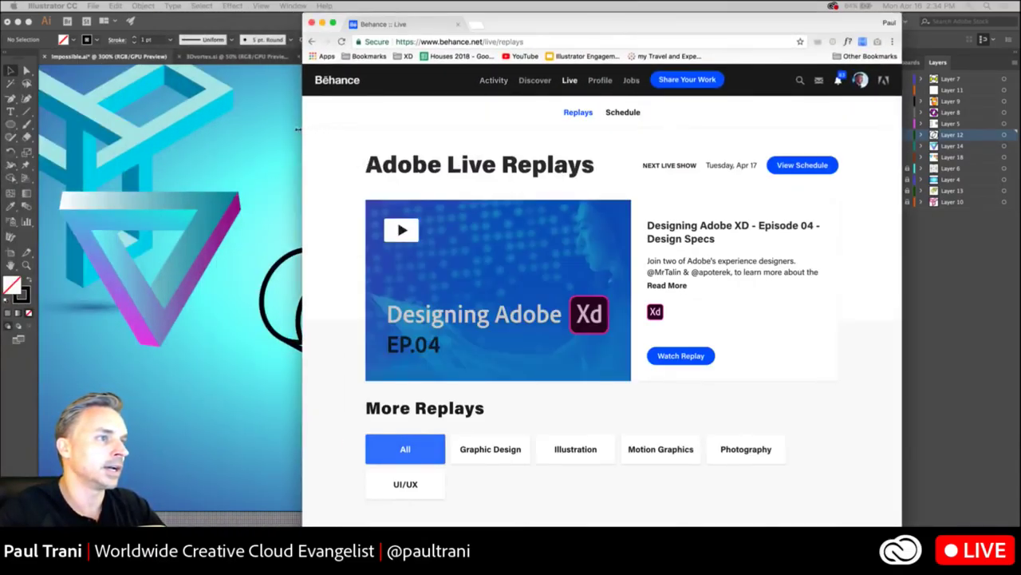
left_click_drag(303, 129, 149, 135)
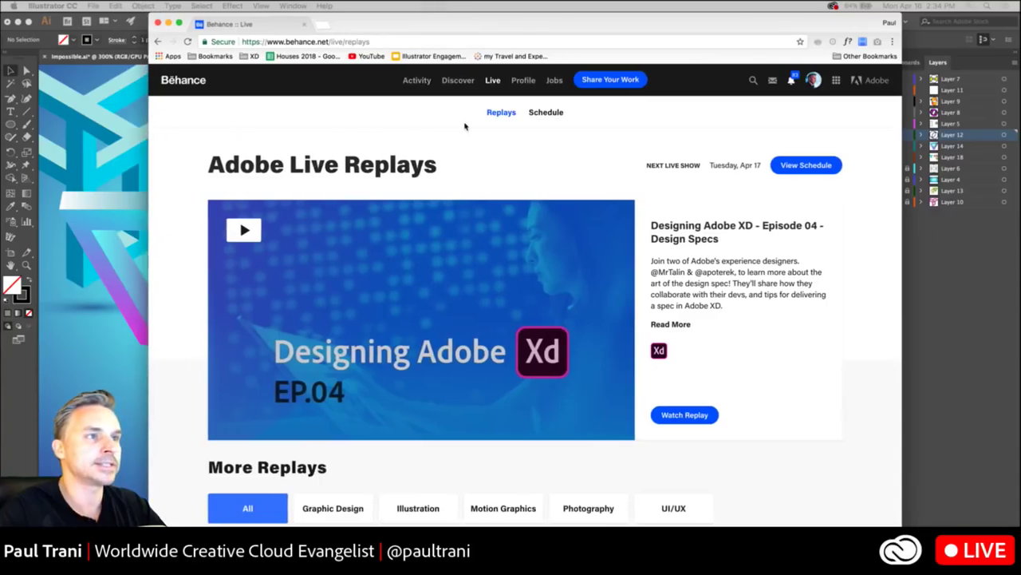
left_click(540, 114)
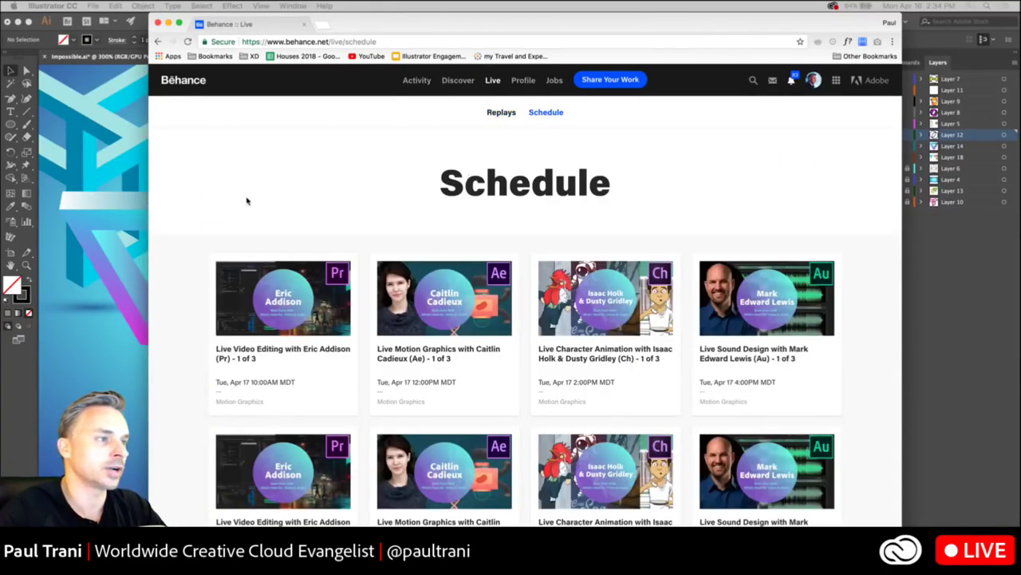
scroll(246, 200, "down", 3)
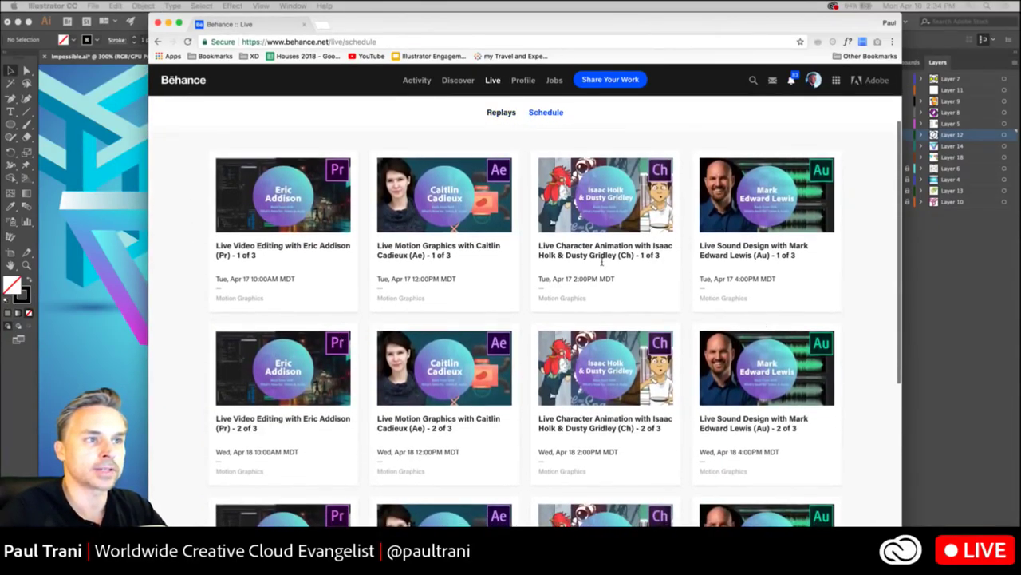